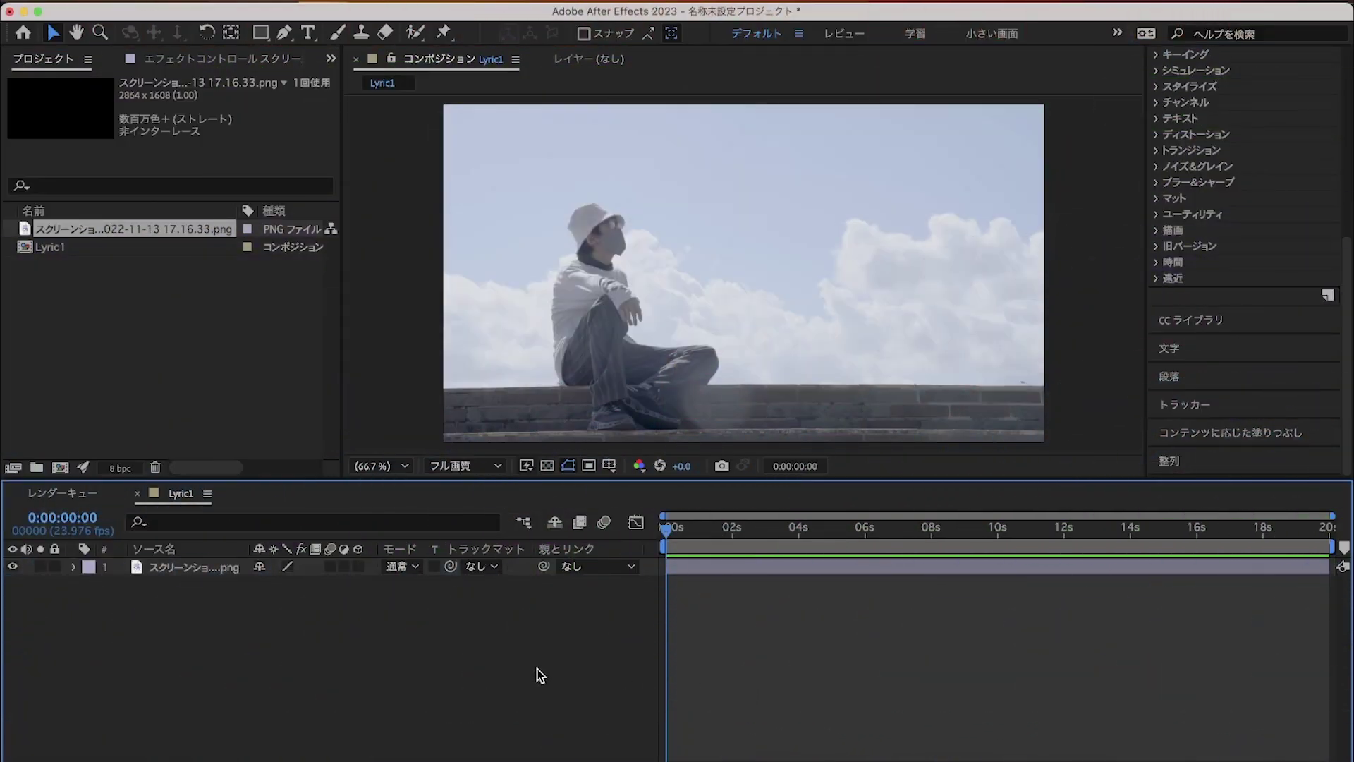
Add a 寿限無 text layer over the sky photo.
left_click(306, 33)
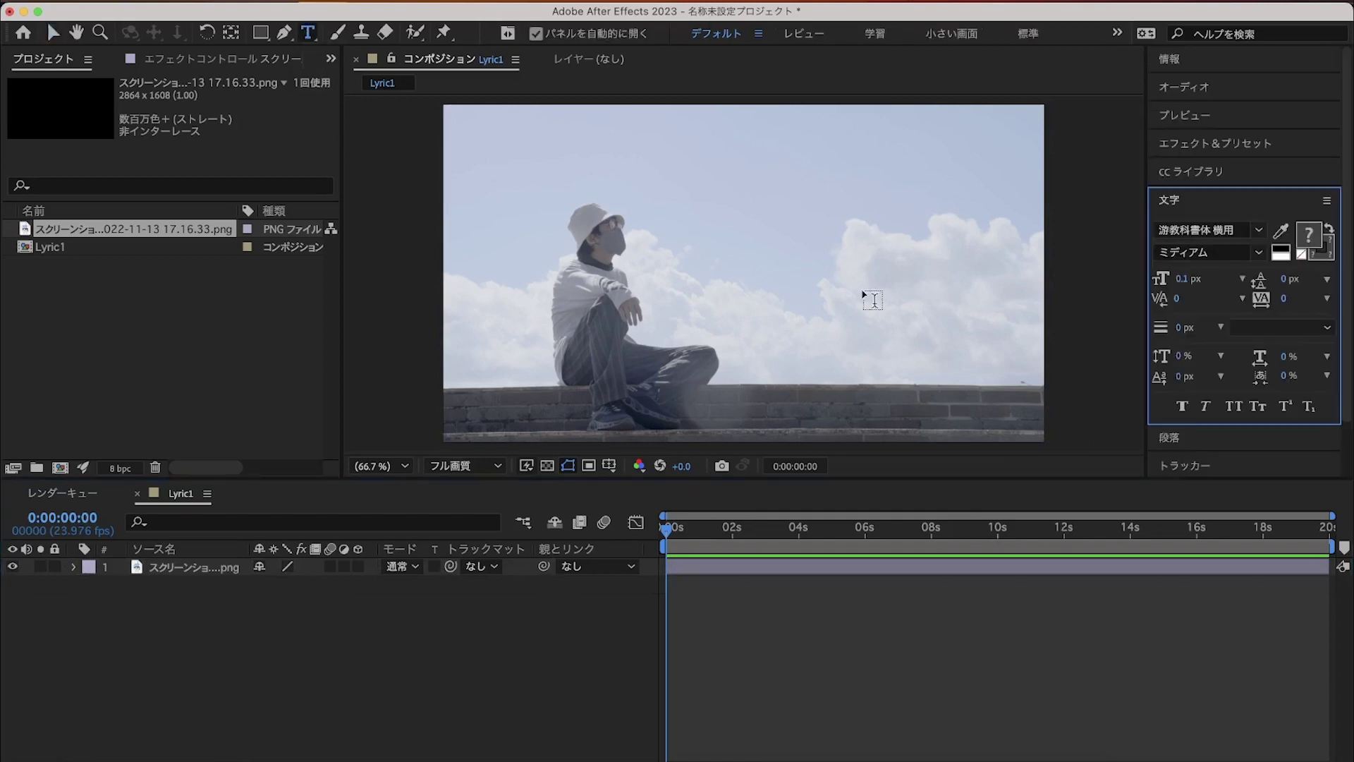
left_click(836, 356)
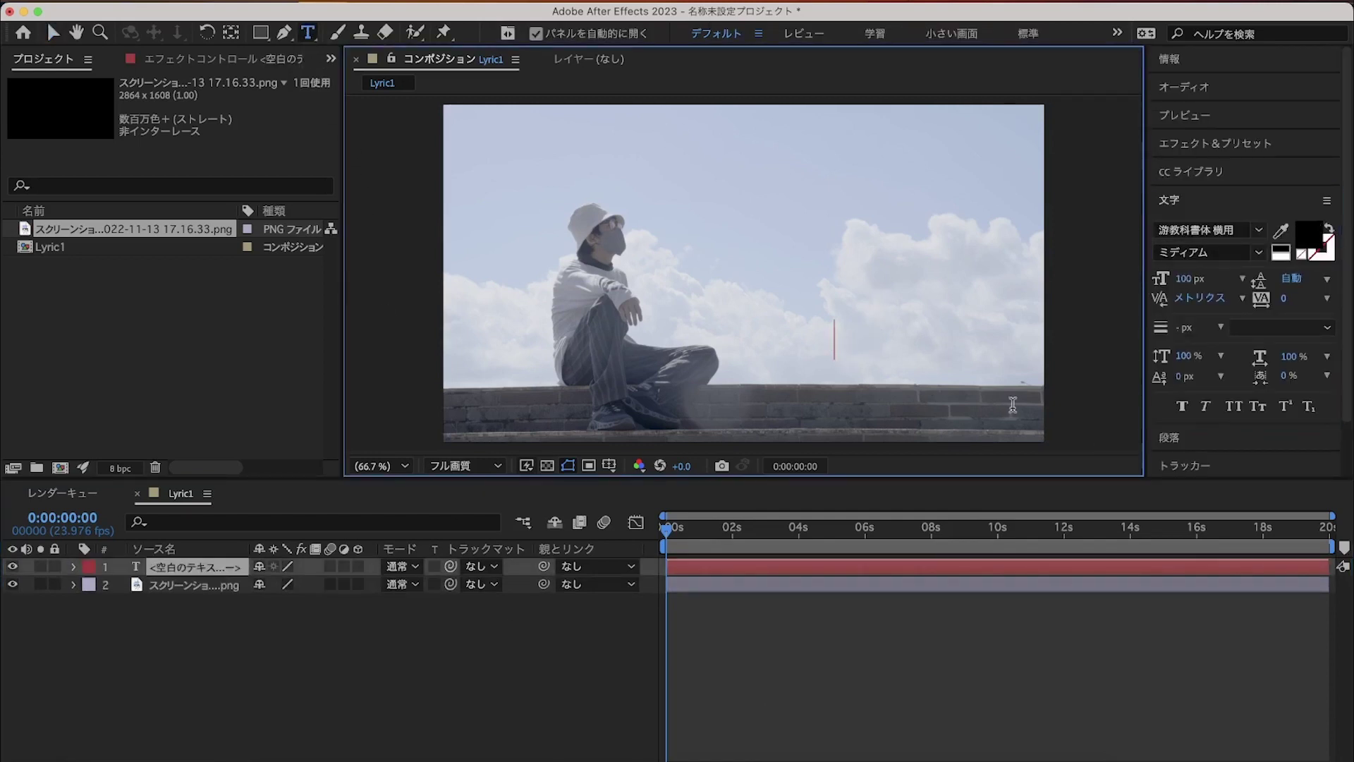
type("jugemu")
key("space")
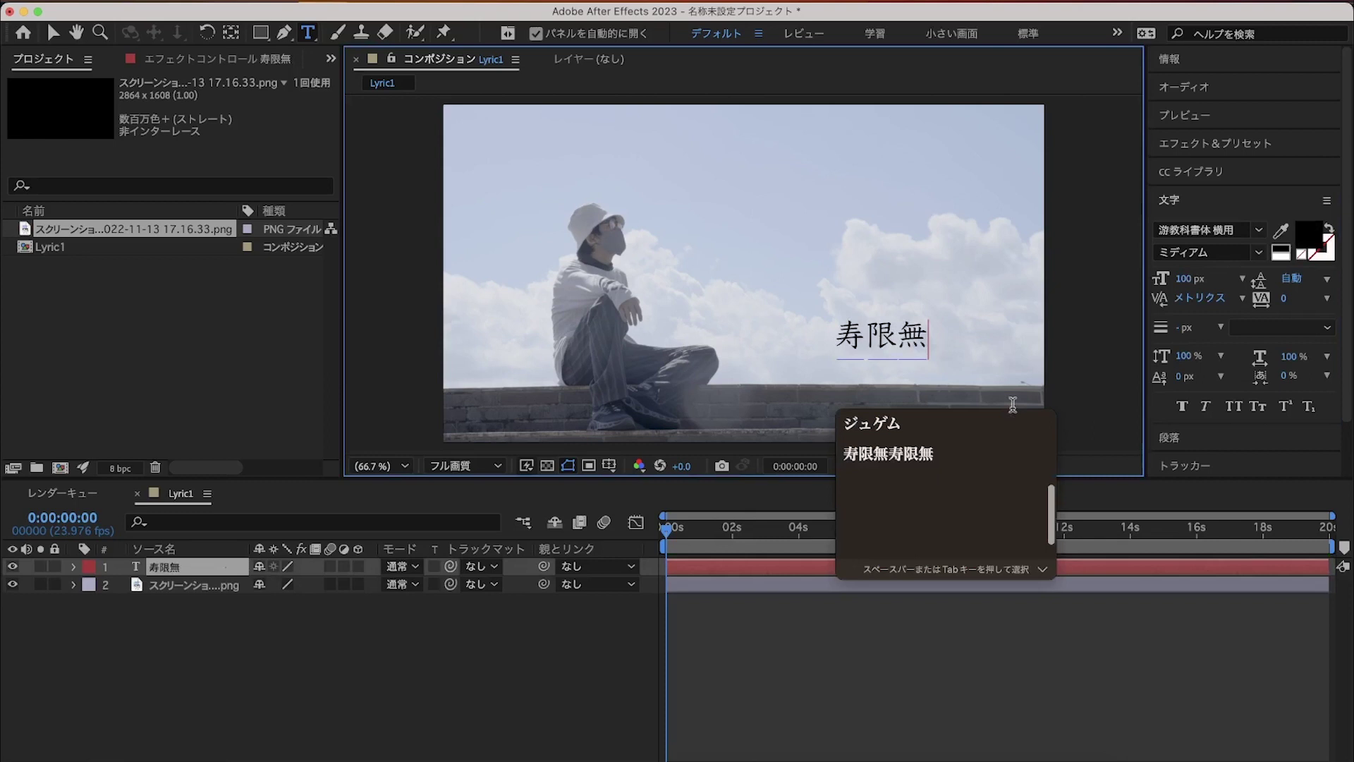
key("Return")
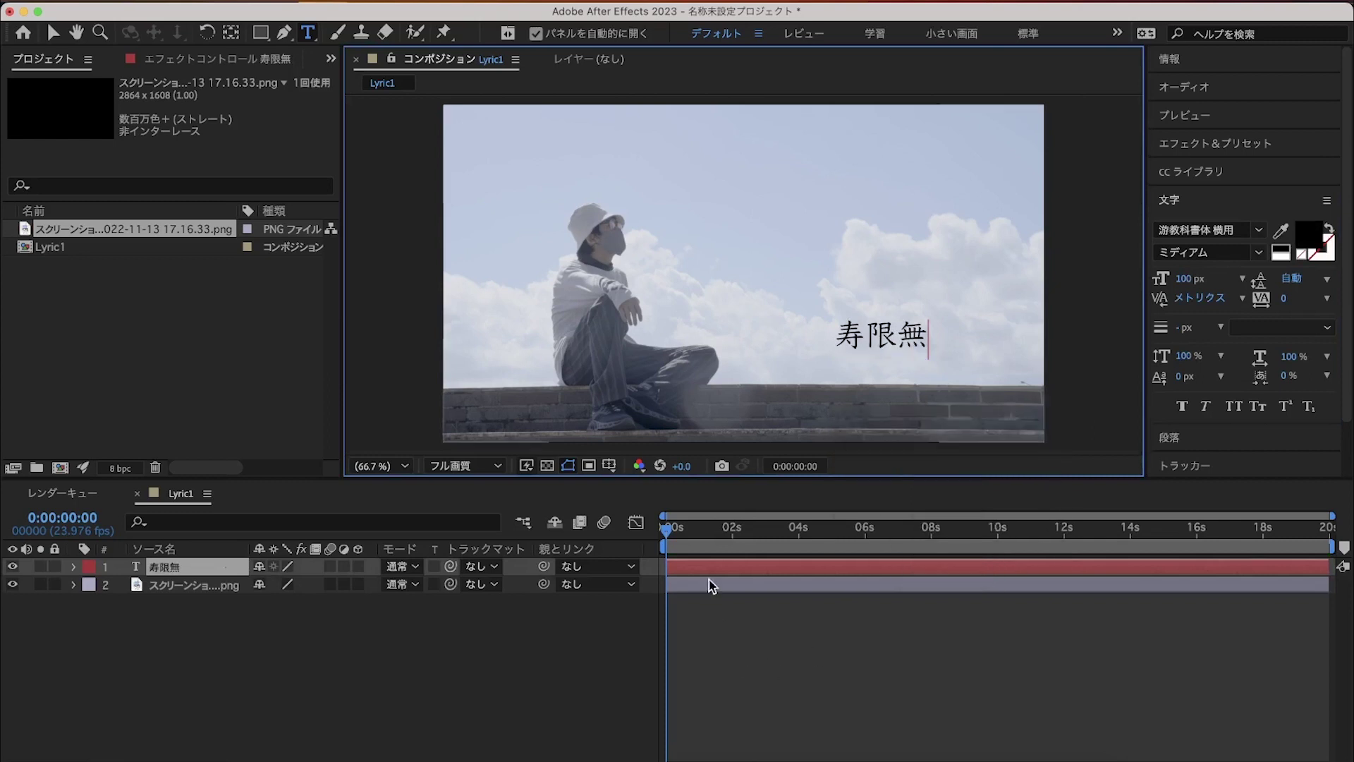
left_click(691, 640)
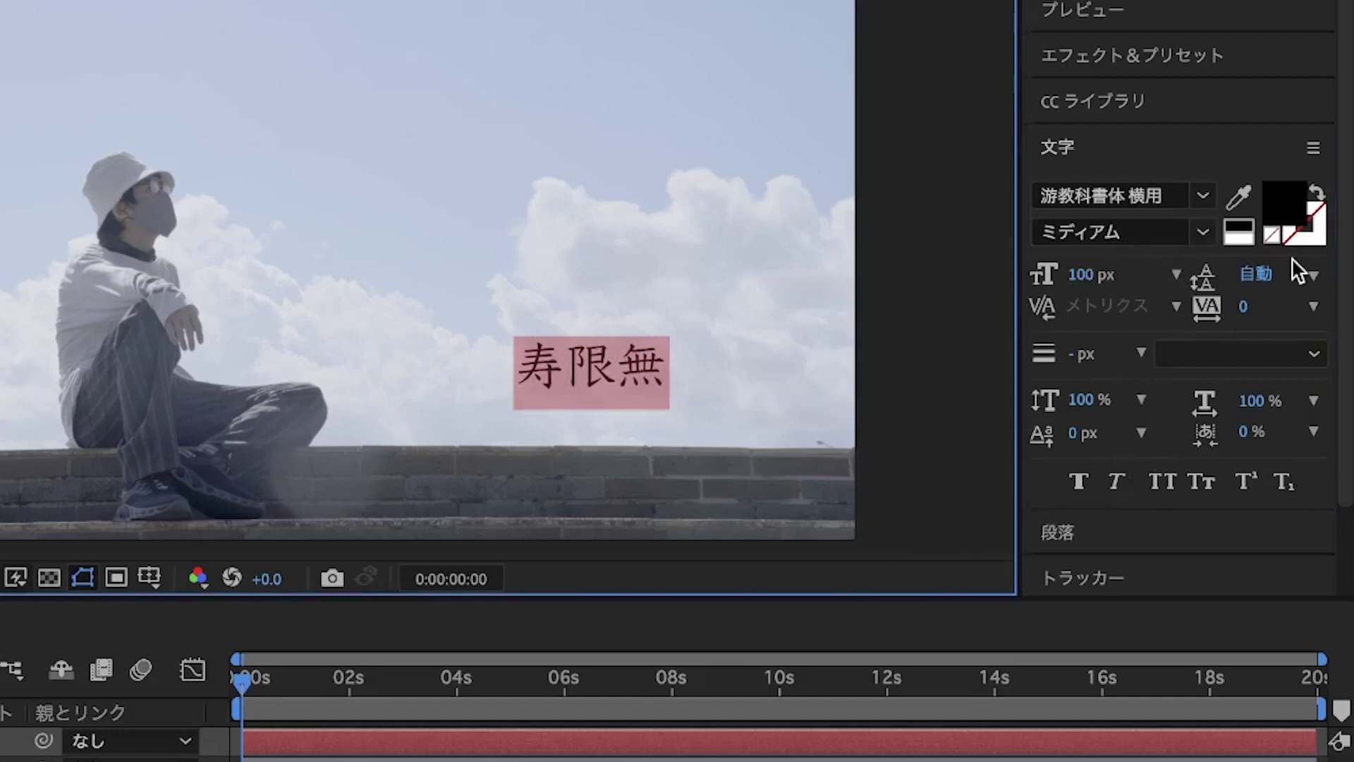
Set the 寿限無 title to 游教科書体 Bold at 118 px.
left_click(1202, 230)
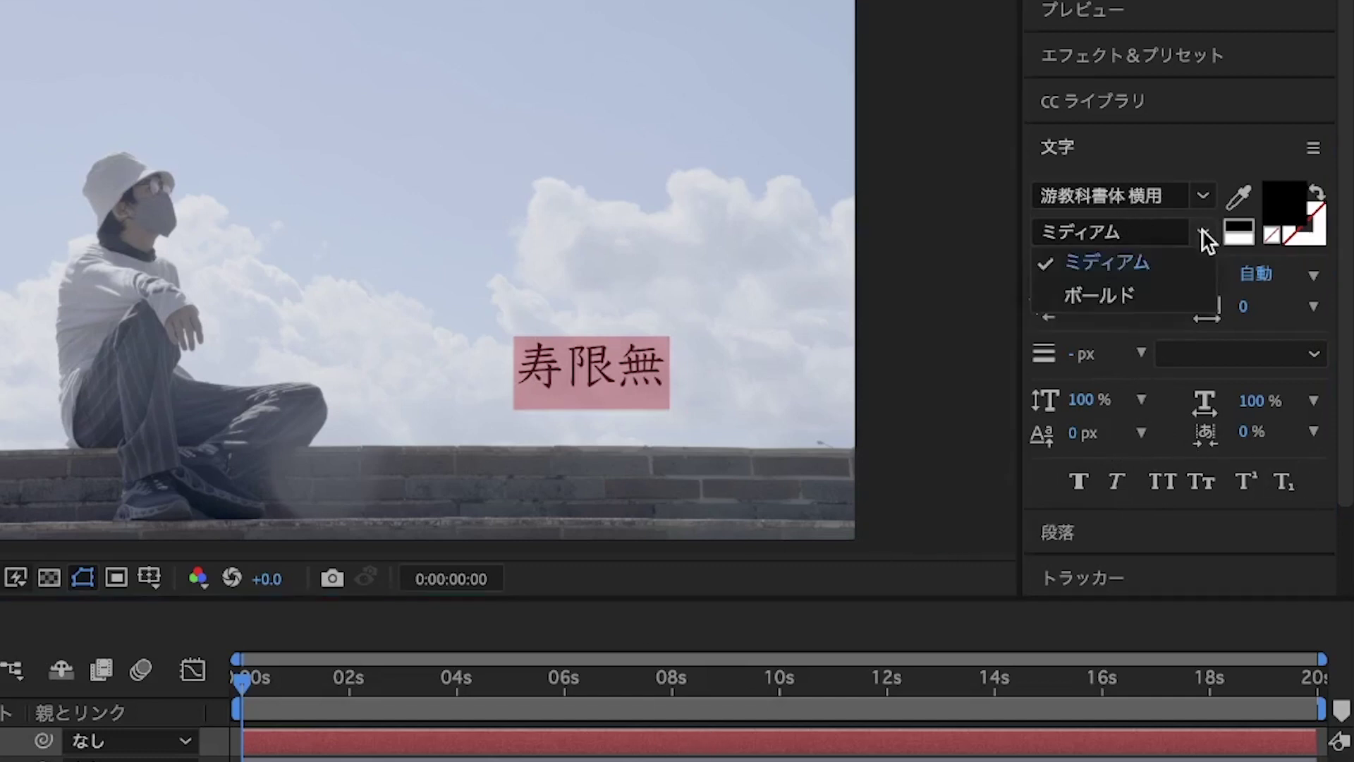
left_click(1161, 291)
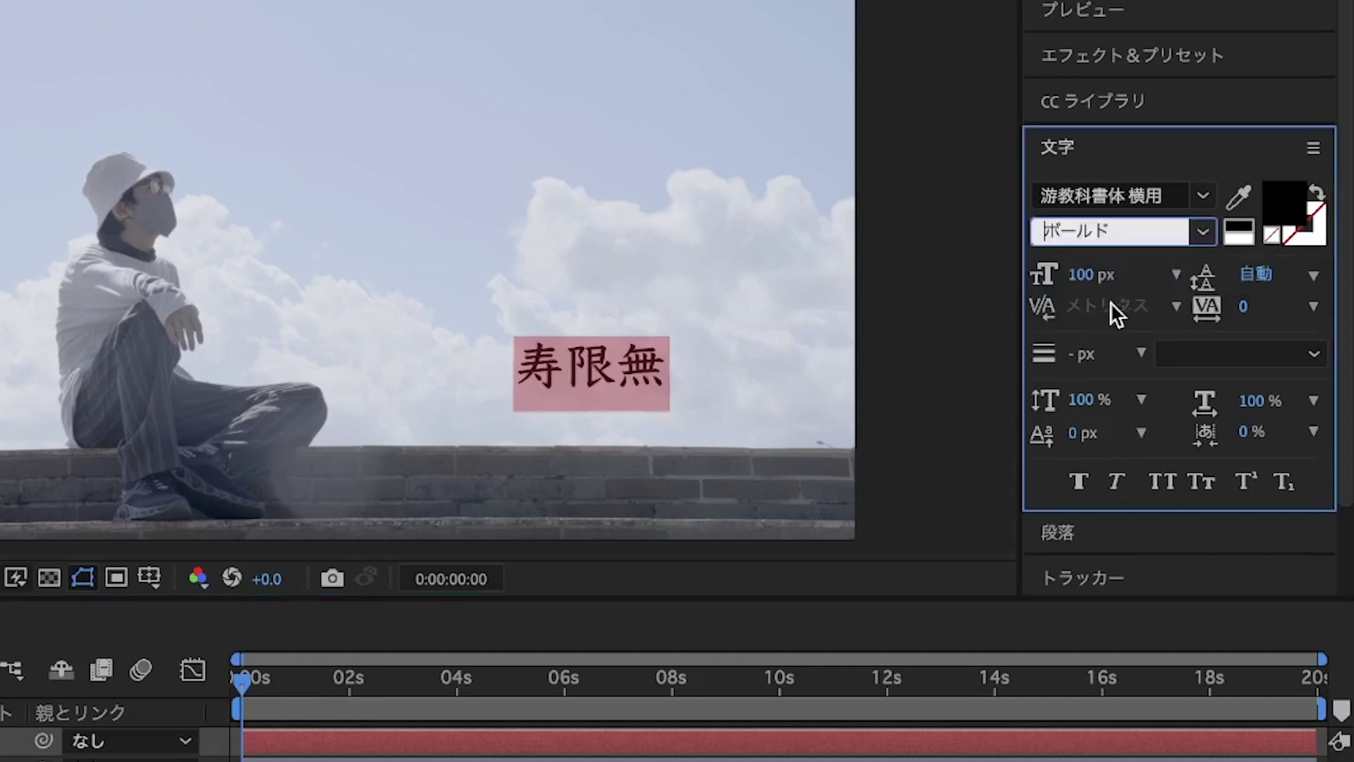
left_click_drag(1083, 275, 1126, 285)
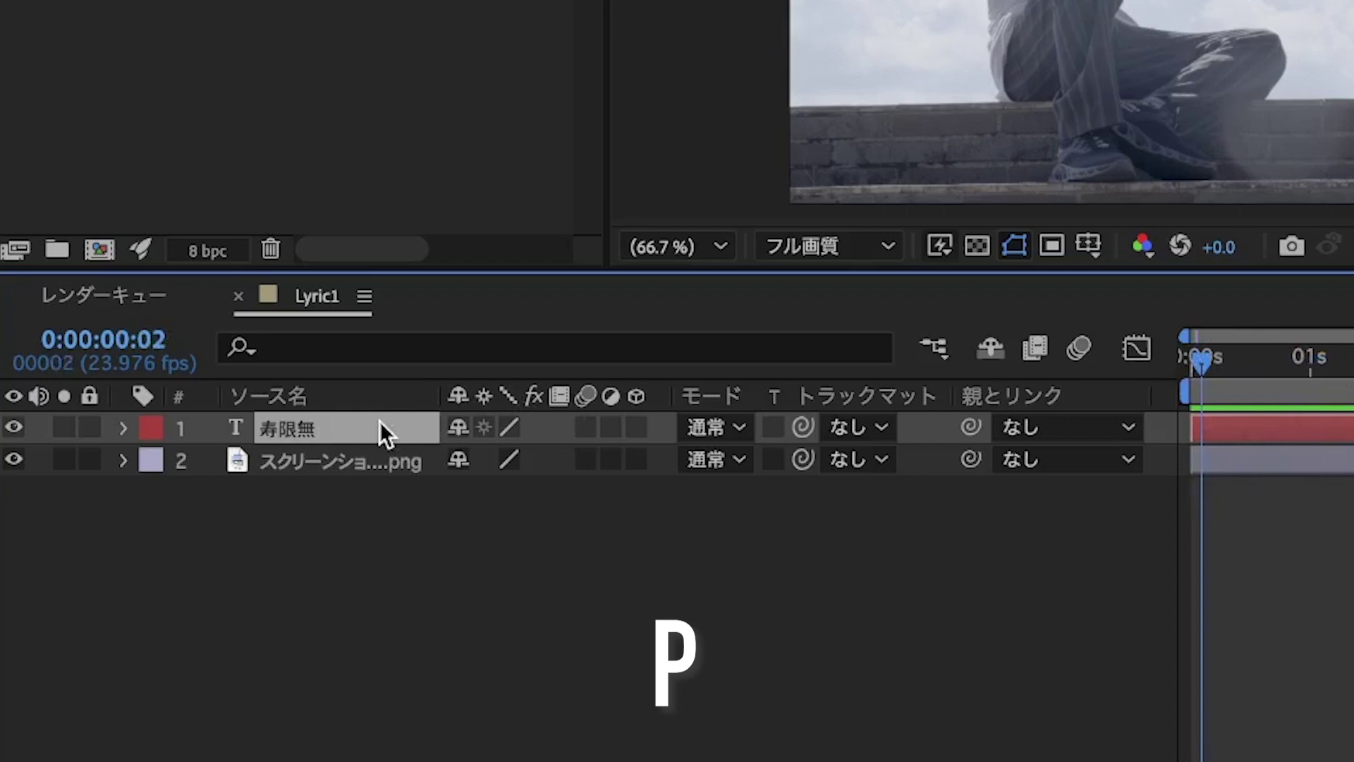
Move the 寿限無 title to position 1228, 825.
key("p")
left_click_drag(557, 466, 564, 466)
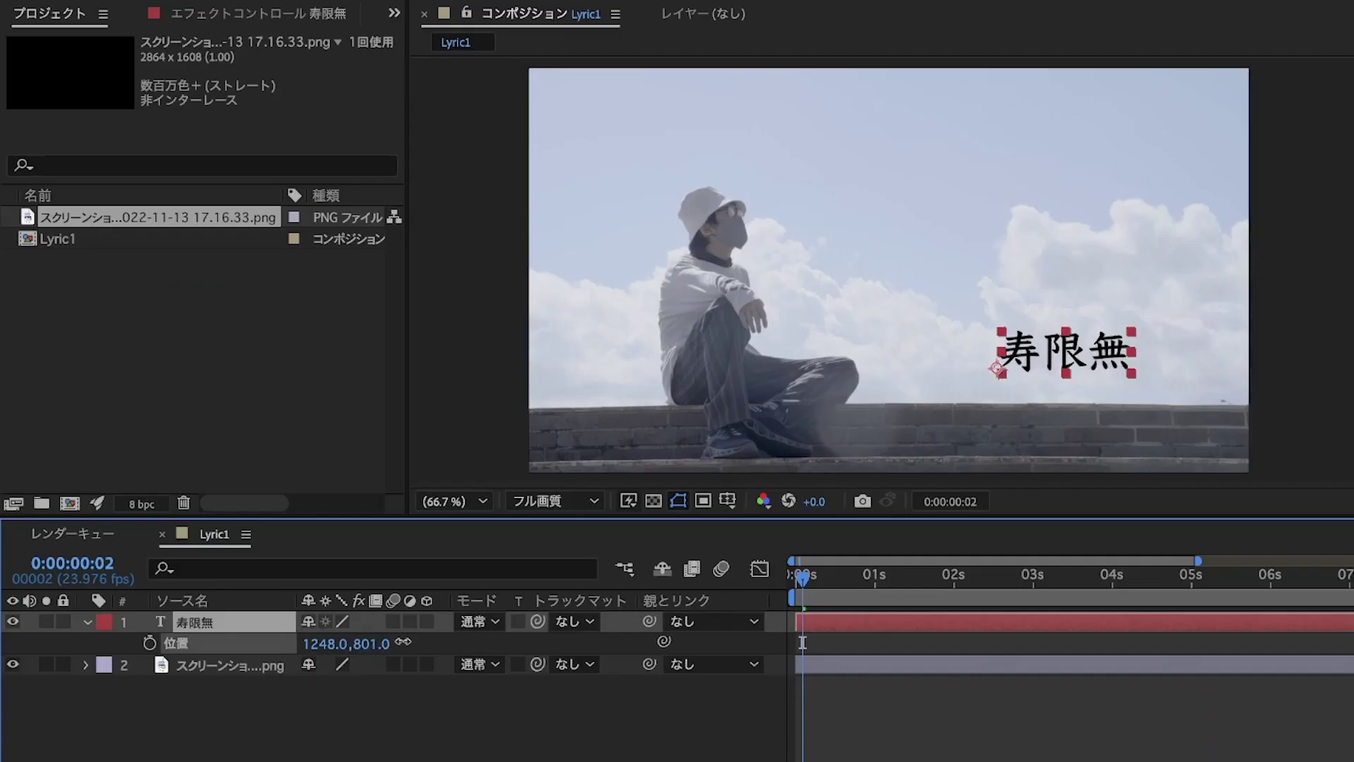
mouse_move(325, 643)
left_mouse_down()
mouse_move(402, 643)
mouse_move(227, 654)
left_mouse_up()
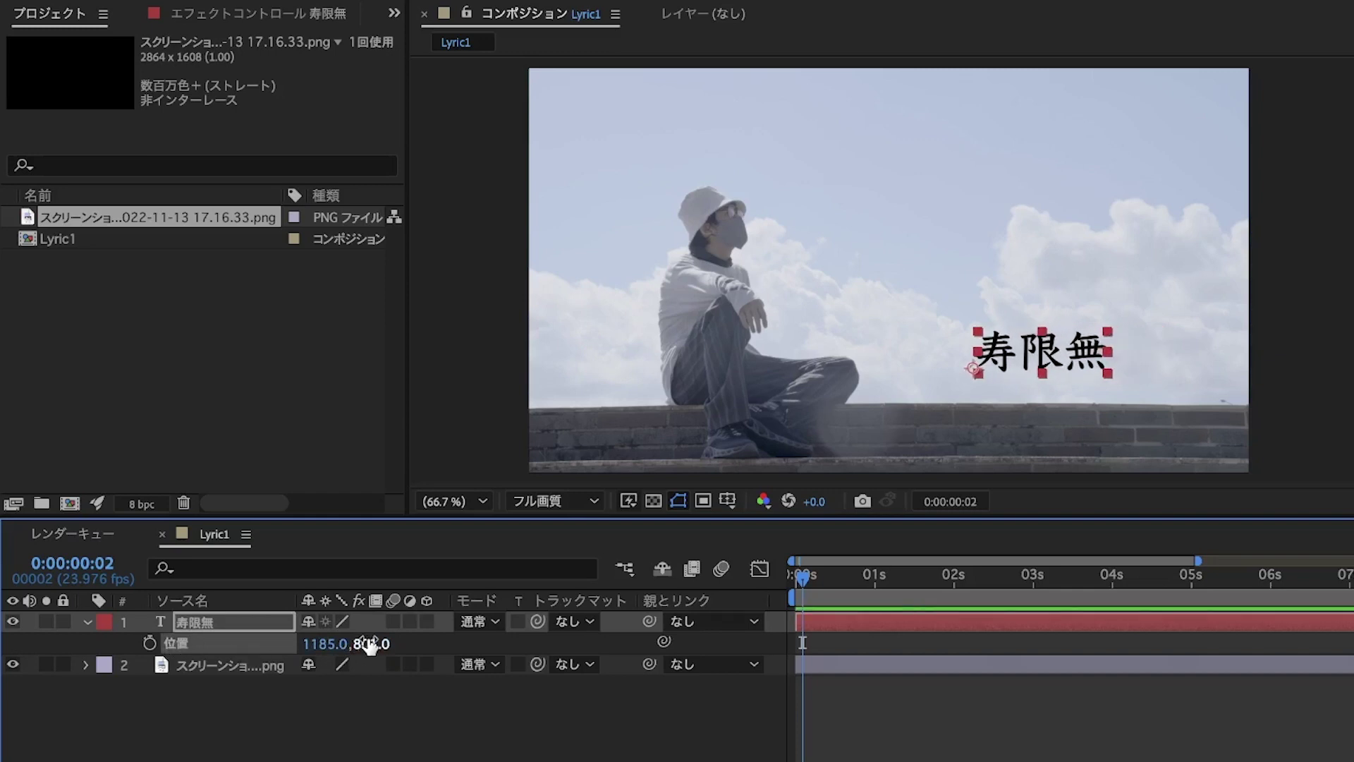
left_click_drag(370, 643, 339, 705)
left_click_drag(317, 644, 363, 639)
Trim the title layer's out point to 2 seconds and show its Opacity.
left_click_drag(819, 580, 955, 587)
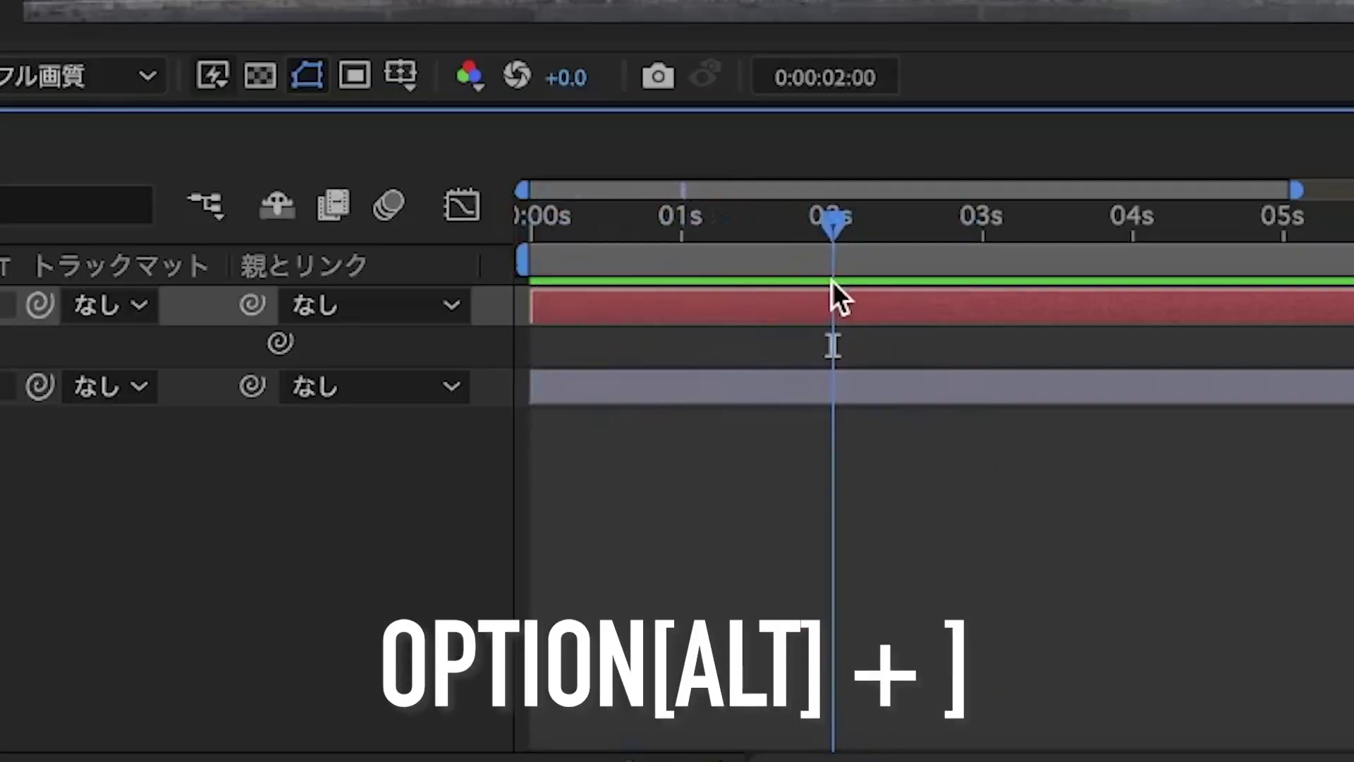
key("alt+bracketright")
left_click(764, 390)
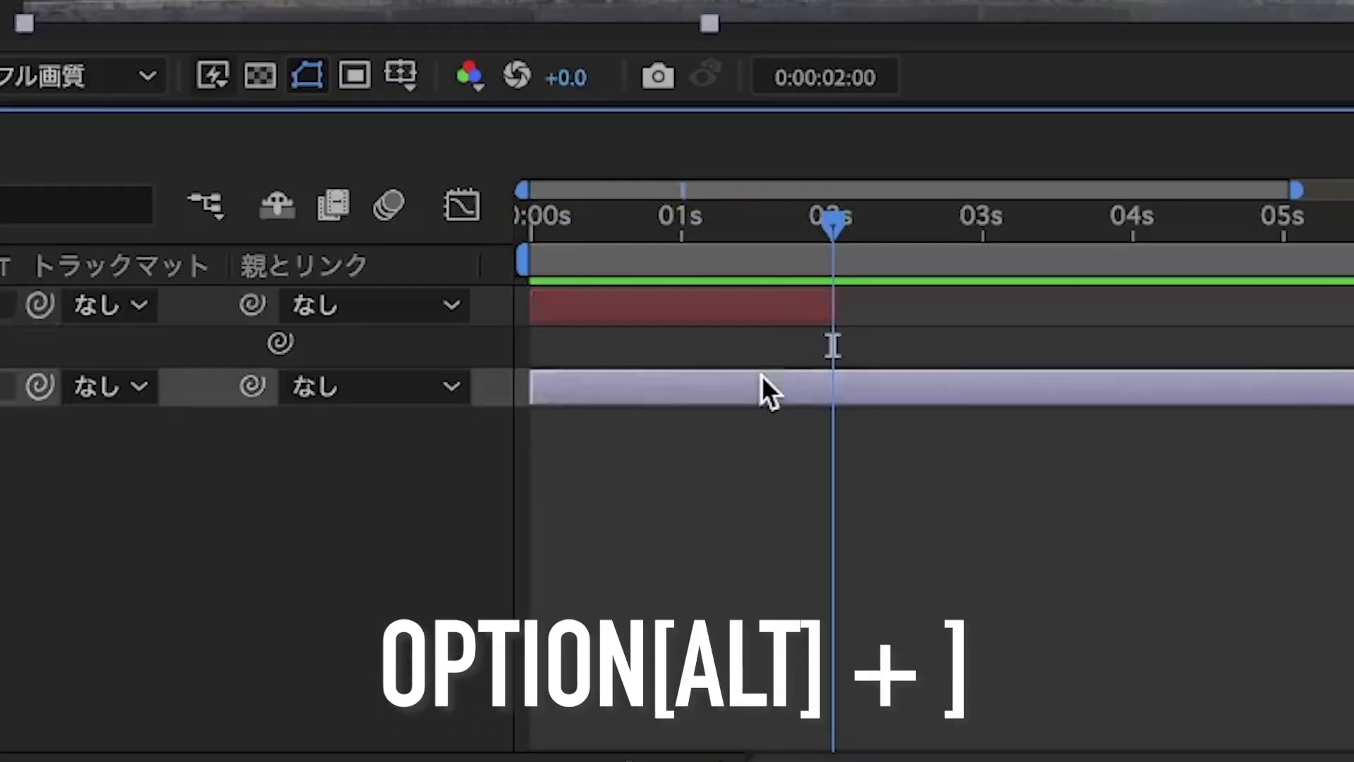
mouse_move(834, 218)
left_mouse_down()
mouse_move(566, 227)
mouse_move(463, 194)
mouse_move(649, 548)
left_mouse_up()
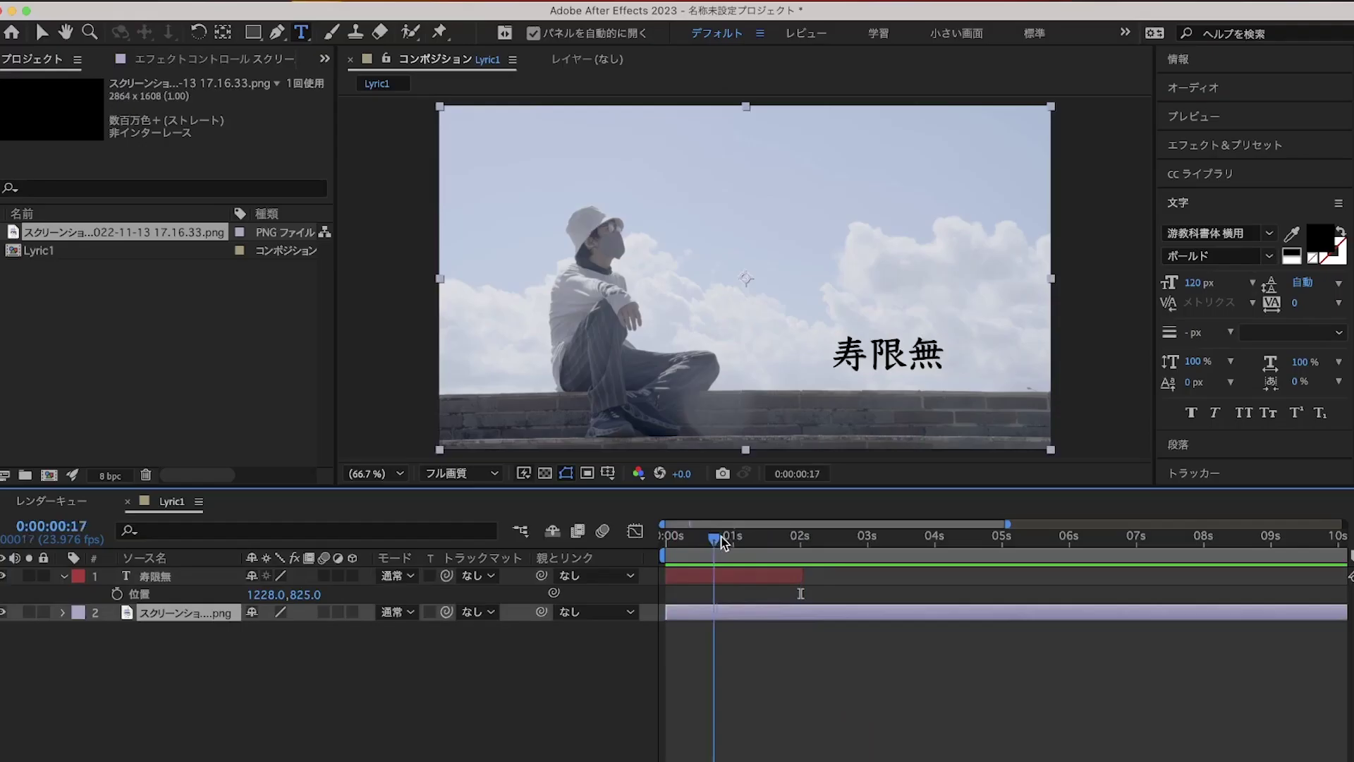
left_click(695, 577)
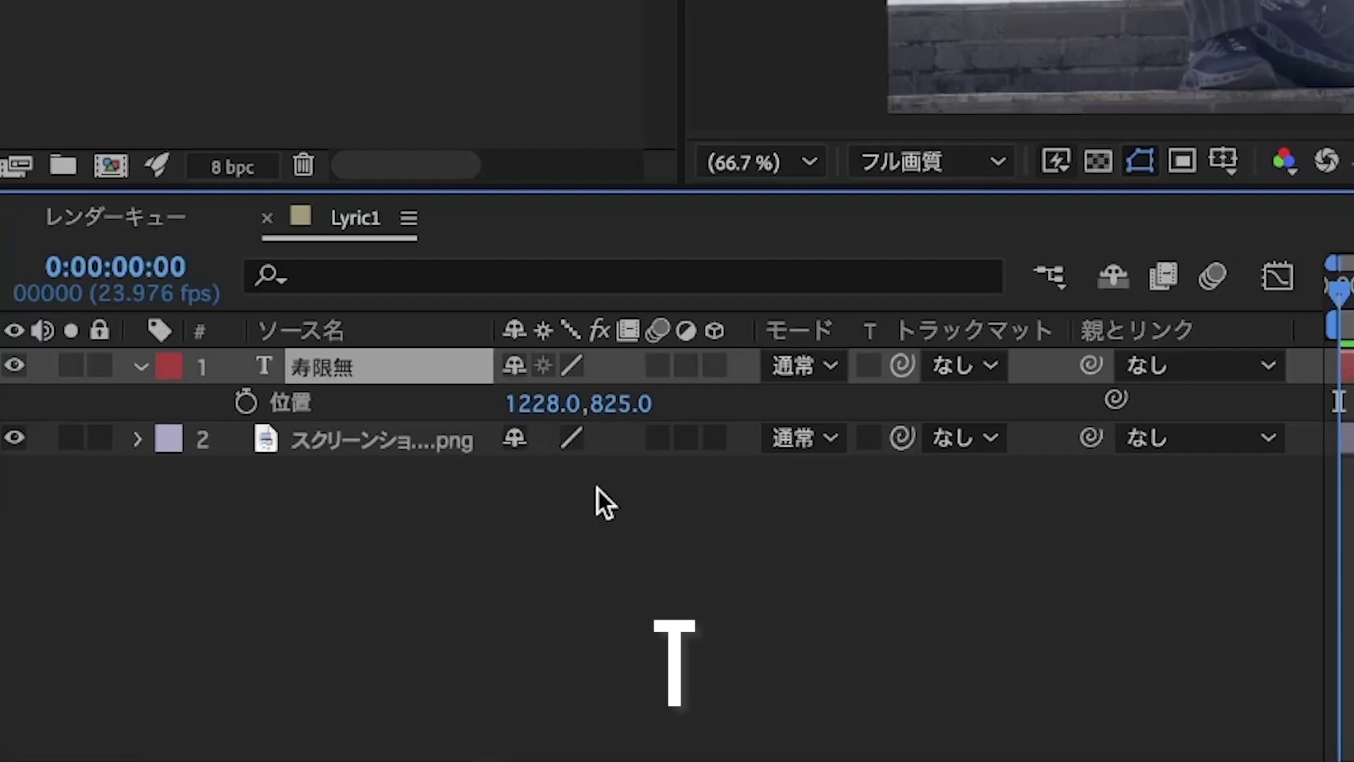
key("t")
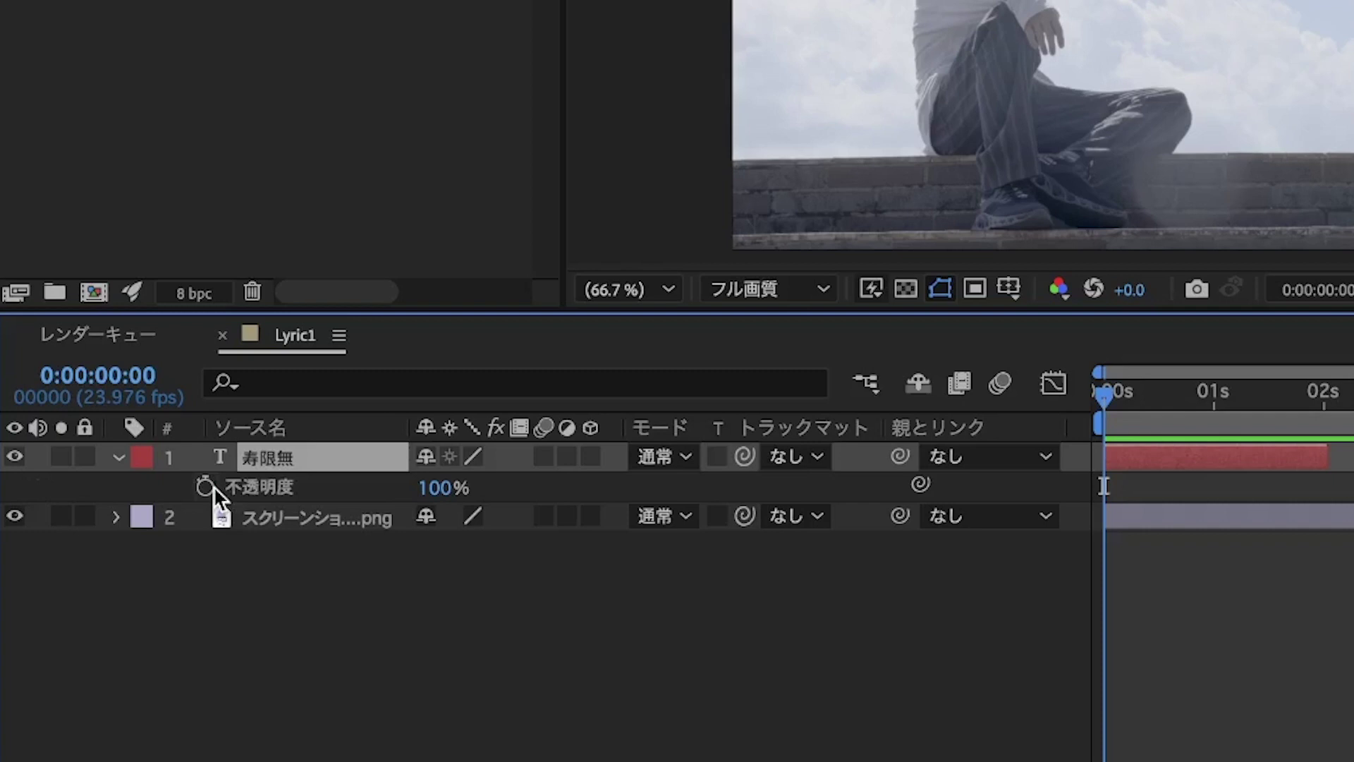
Keyframe the title's opacity from 0% at the start to 100% at 0:00:00:10.
left_click(204, 486)
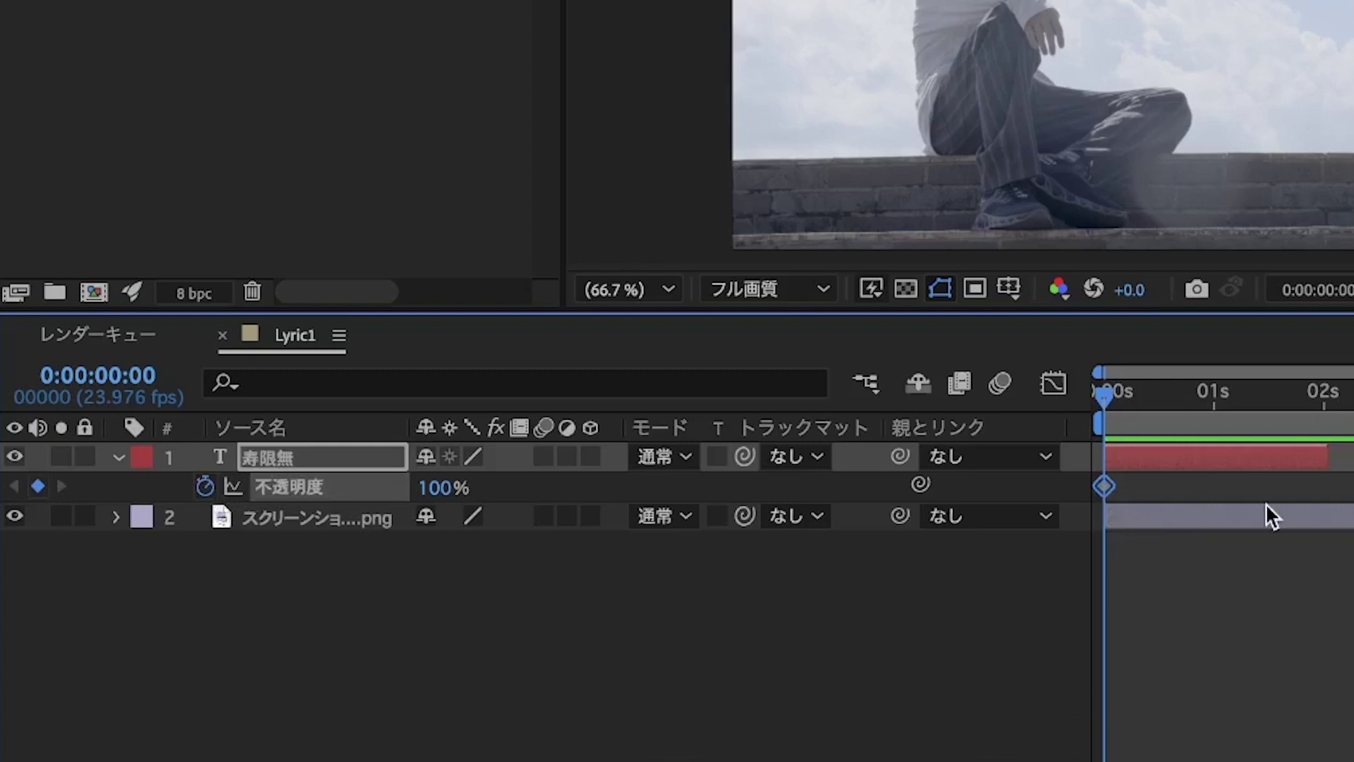
key("alt+shift+Right")
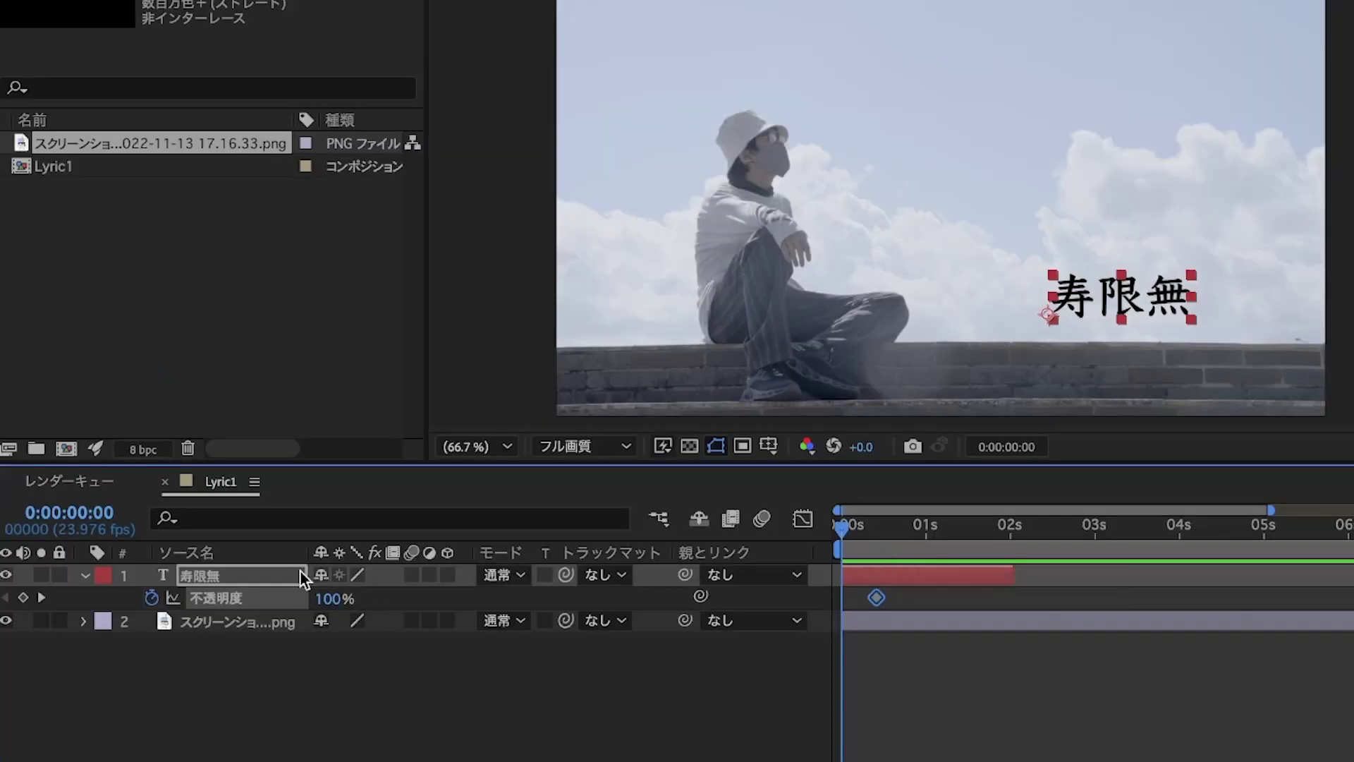
left_click_drag(326, 599, 247, 577)
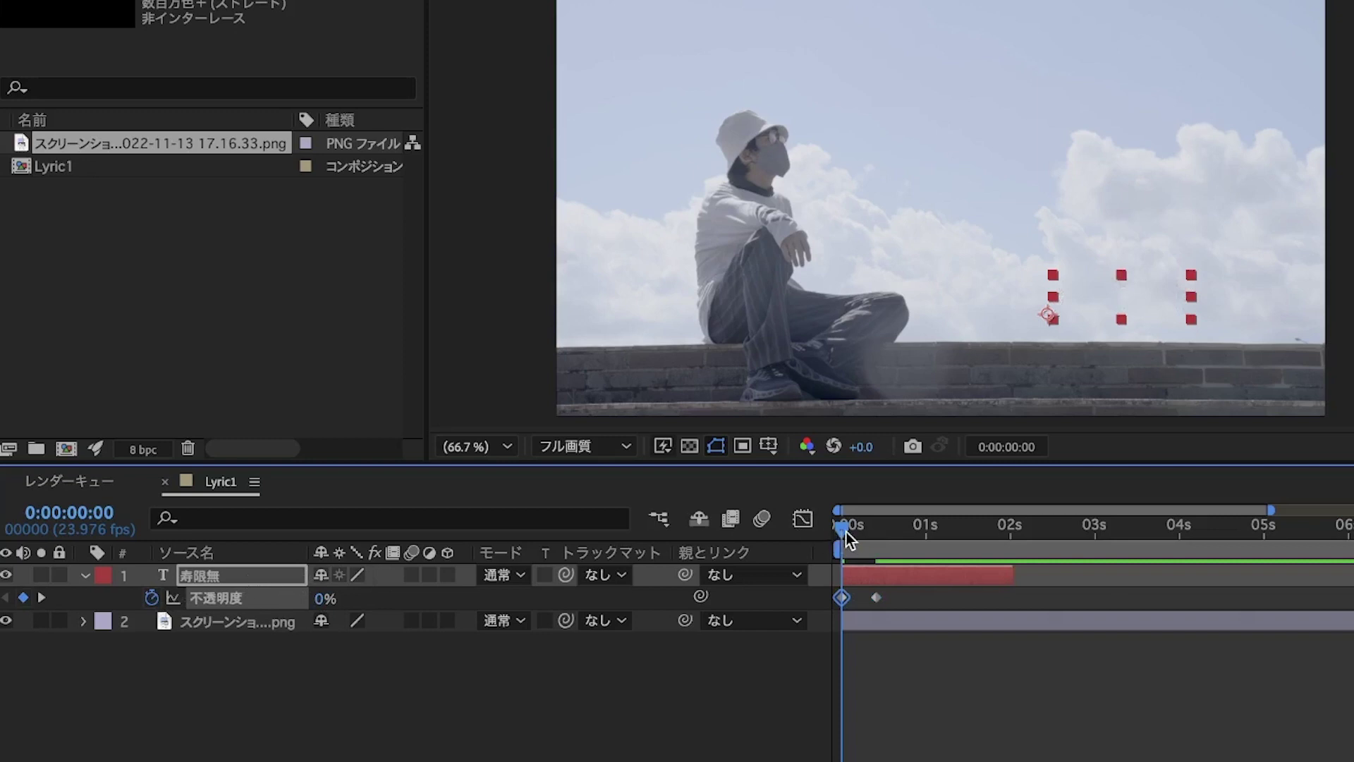
left_click_drag(849, 534, 1017, 525)
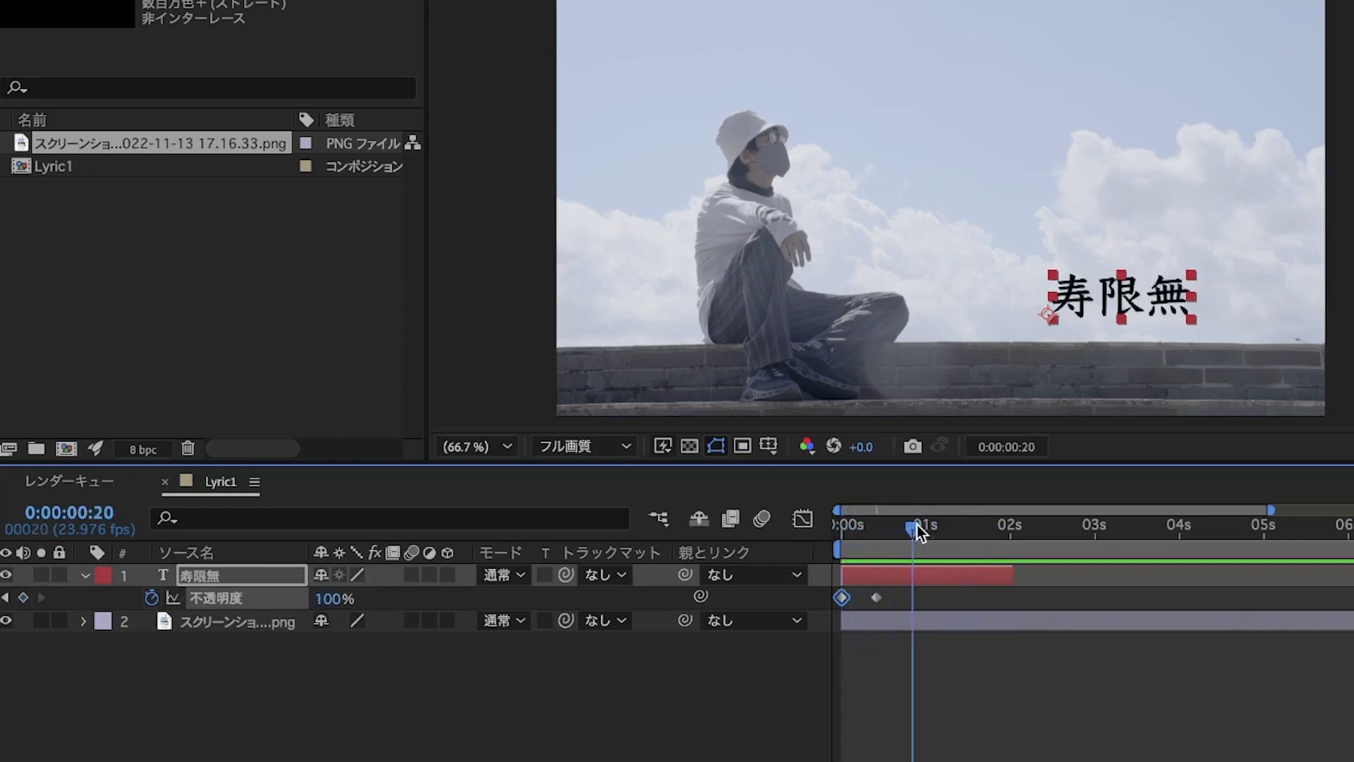
key("Page_Up")
key("Page_Up")
key("Page_Up")
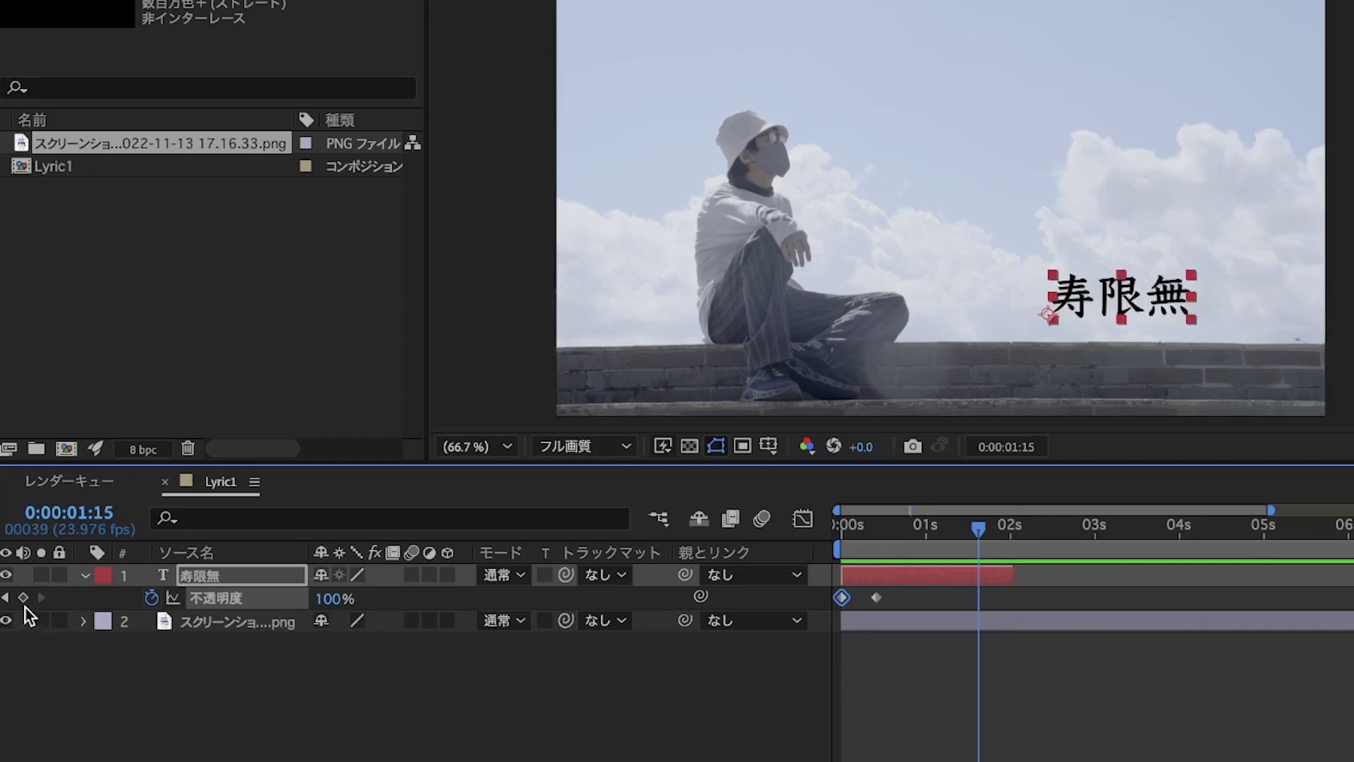
Key opacity at 100% at 0:00:01:15 and 0% ten frames later.
left_click(23, 598)
key("shift+Page_Down")
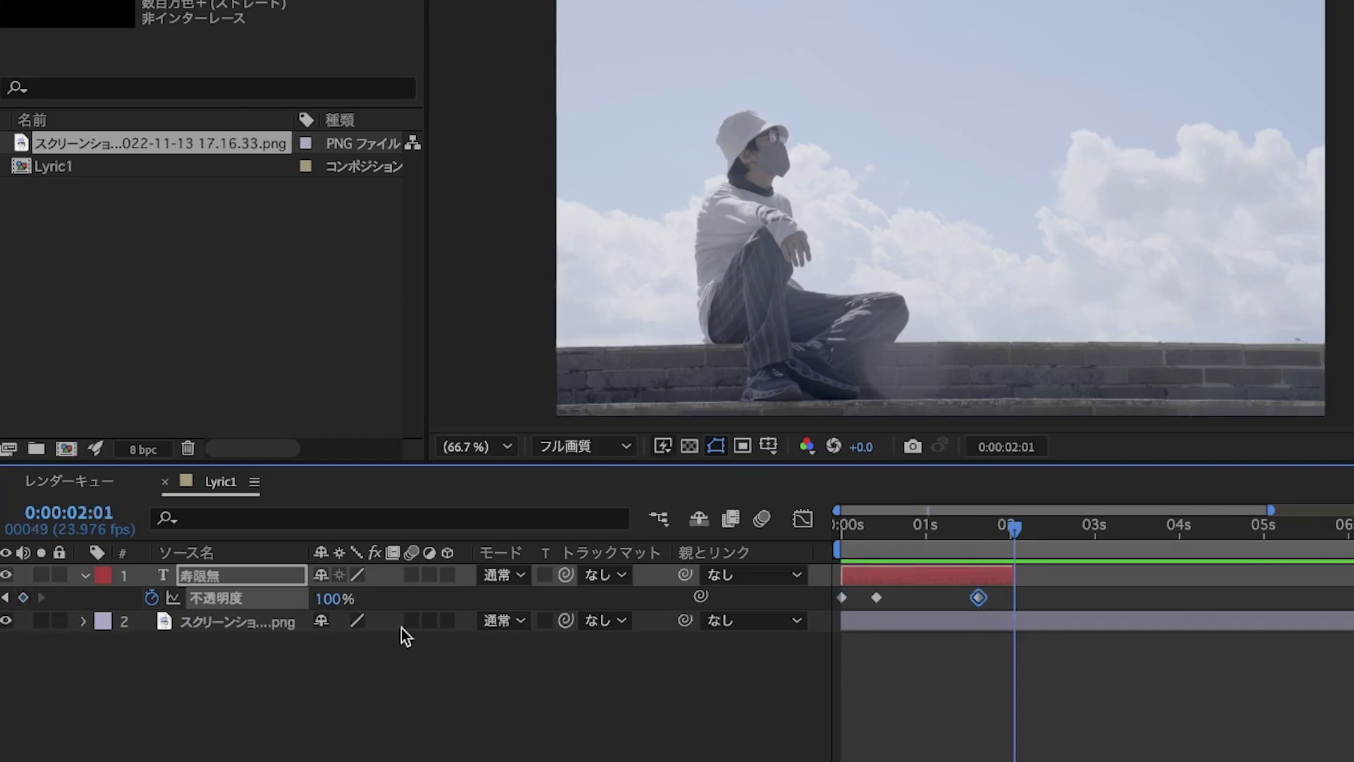
left_click_drag(332, 611, 268, 611)
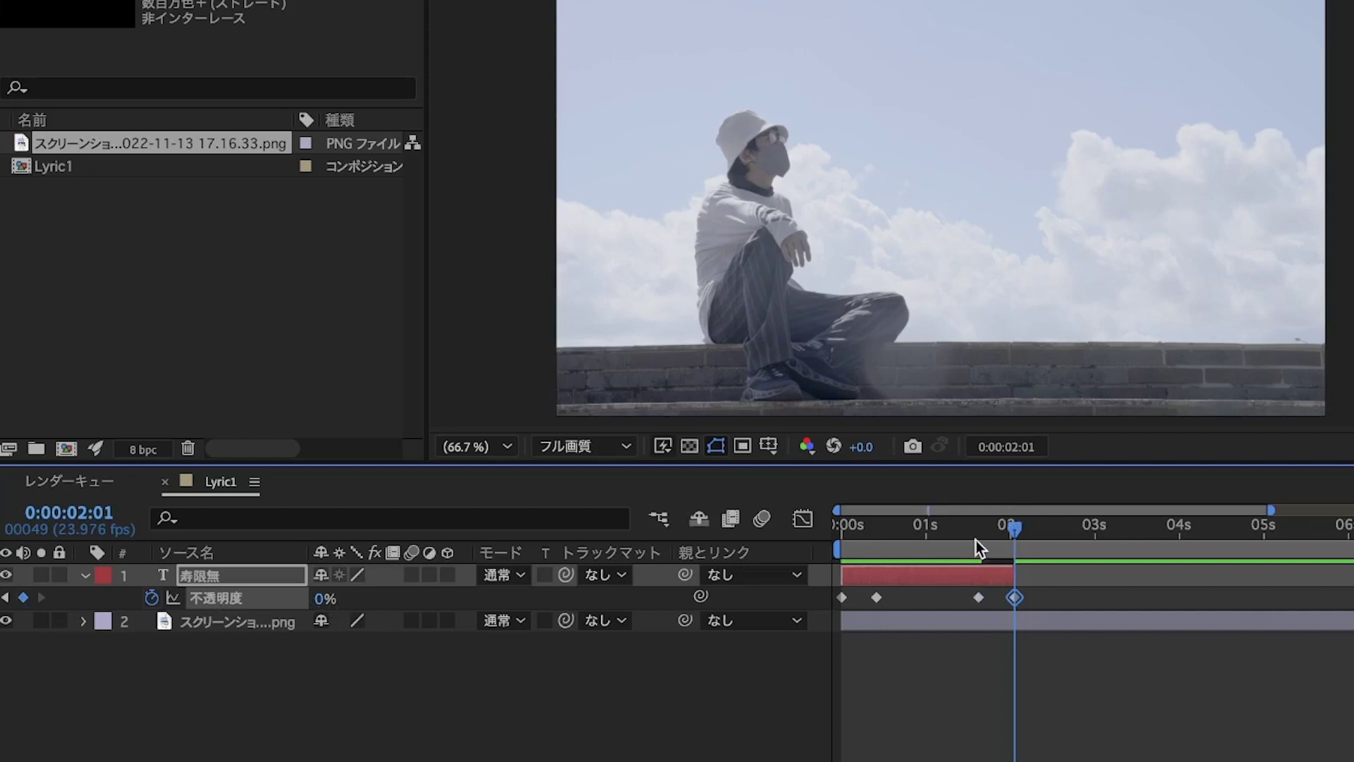
Preview the fade-in and fade-out from the start of the composition.
key("Home")
key("space")
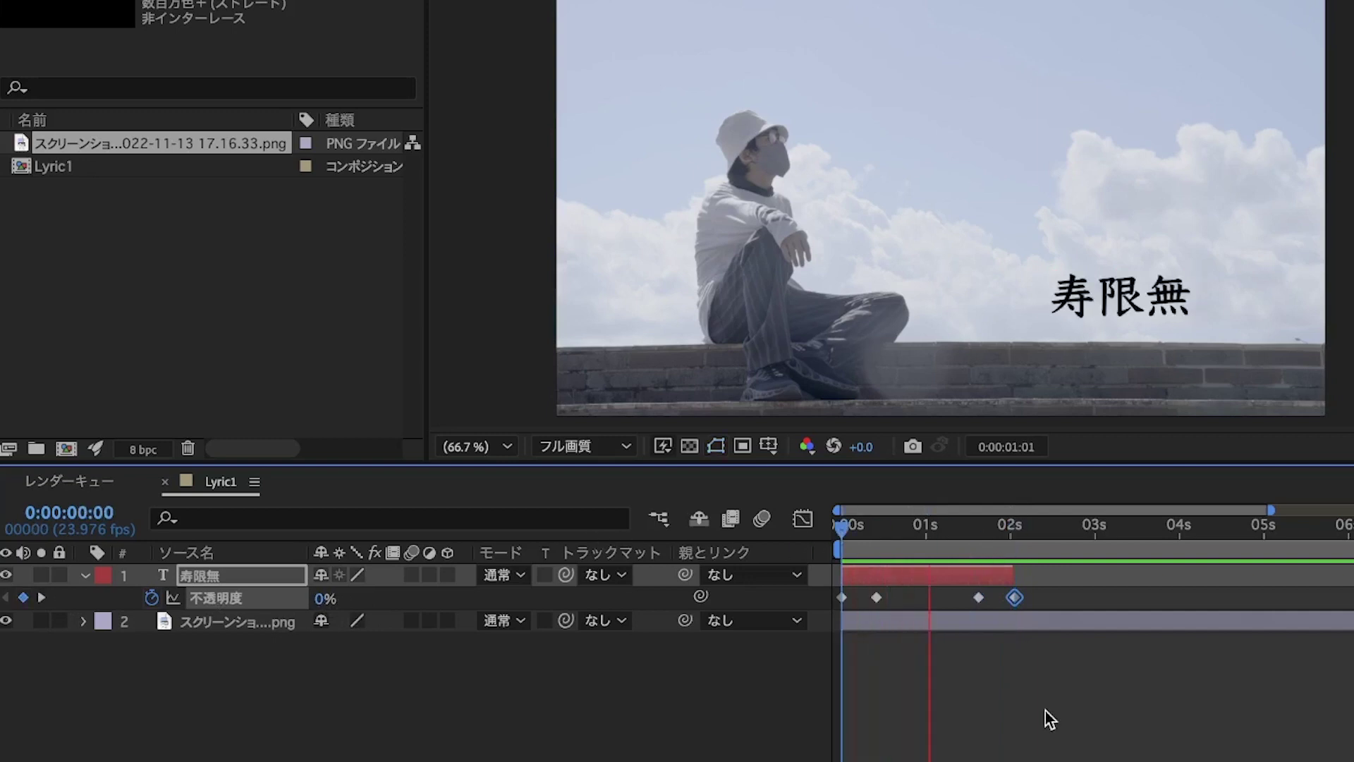
key("space")
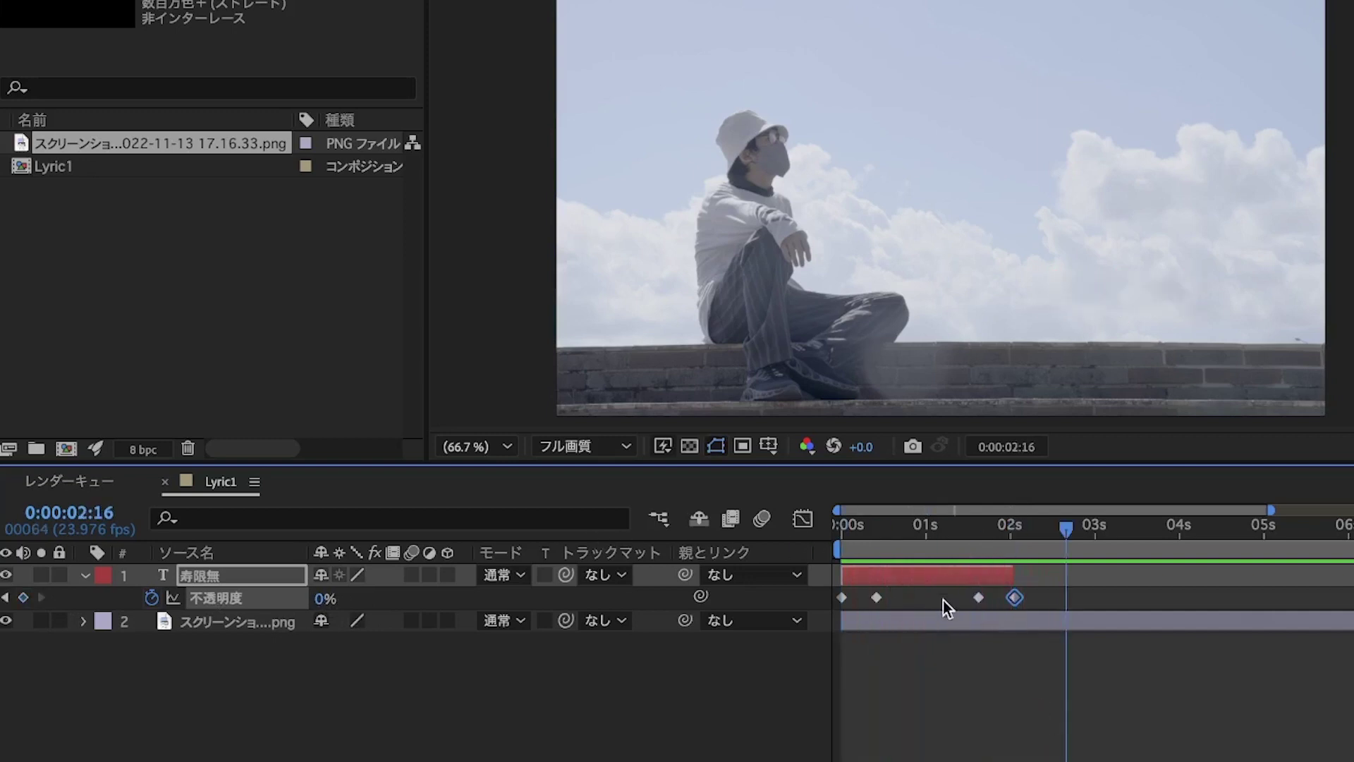
key("Home")
key("space")
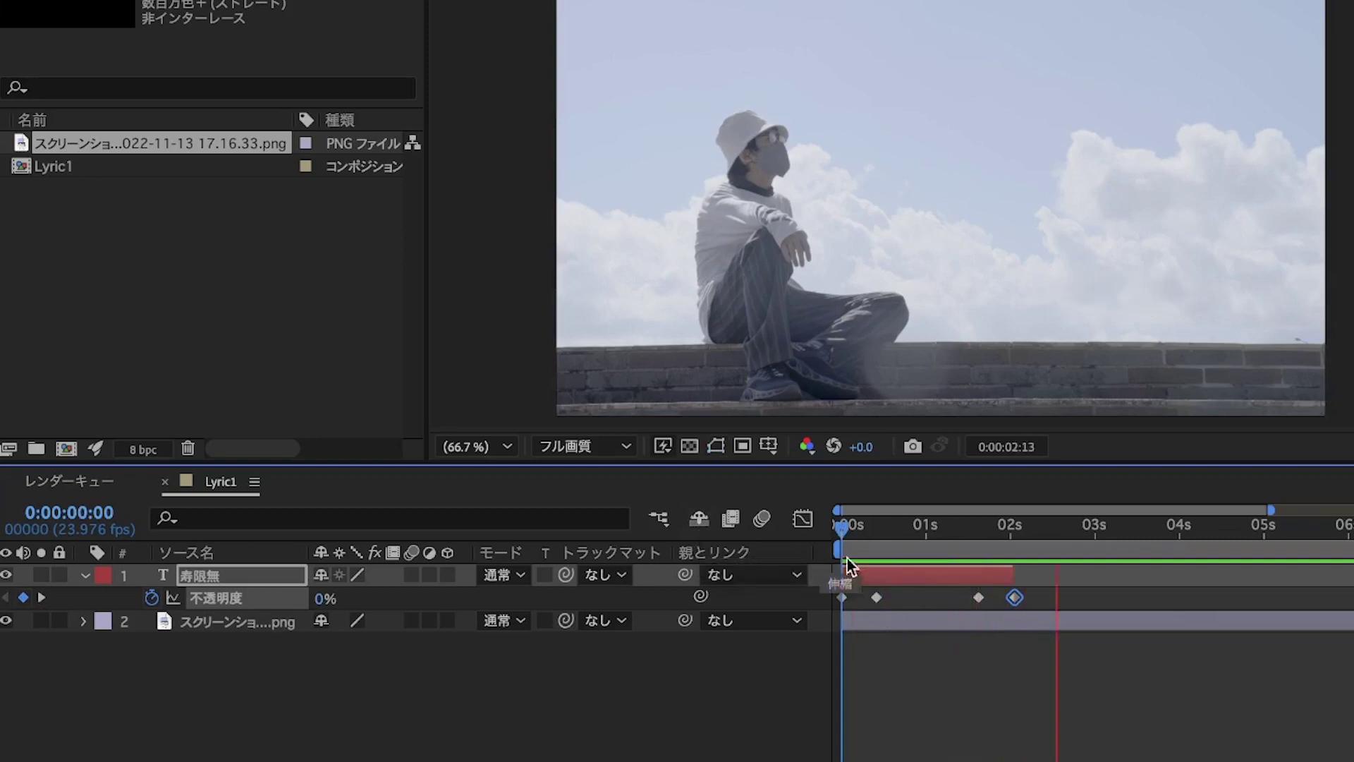
left_click(920, 682)
left_click_drag(971, 551, 940, 540)
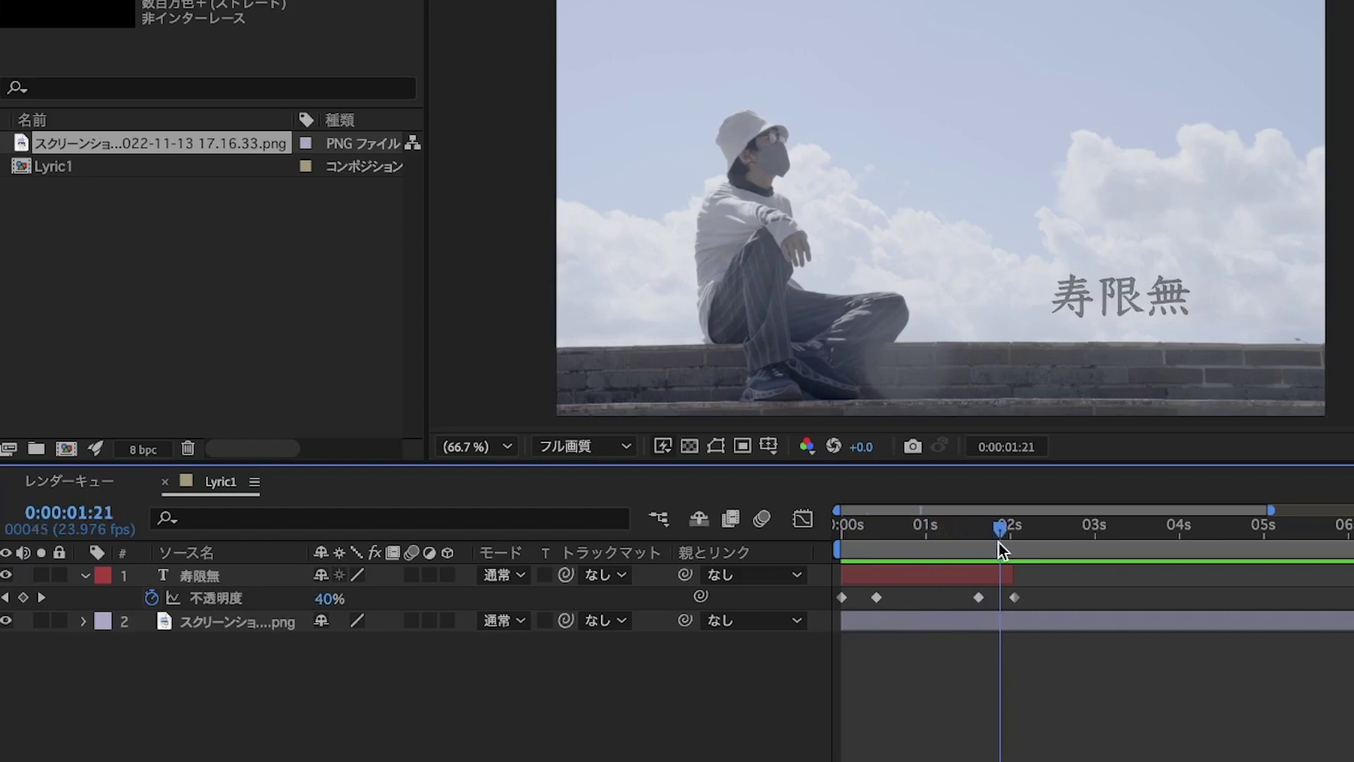
left_click_drag(941, 539, 979, 540)
left_click(979, 581)
left_click(979, 580)
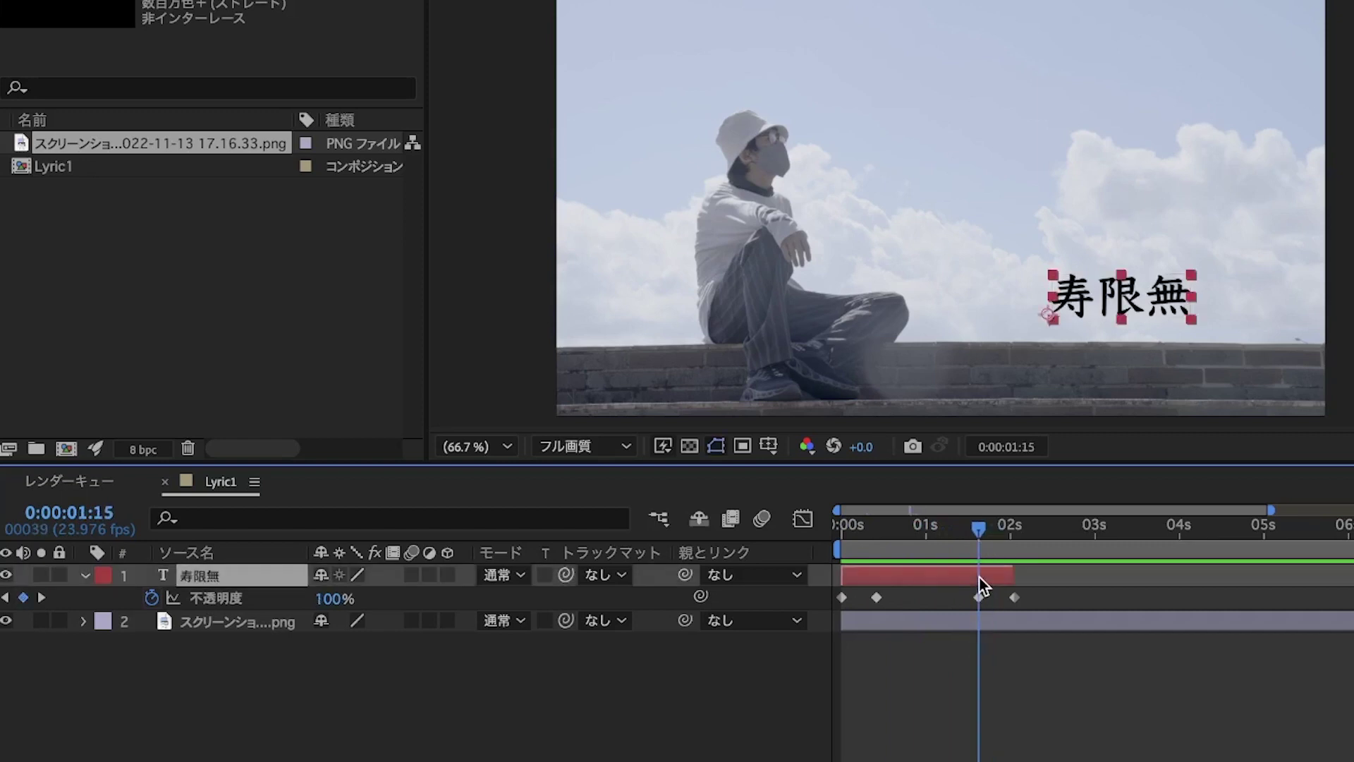
Duplicate the title layer so the copy starts at 2 seconds.
key("t")
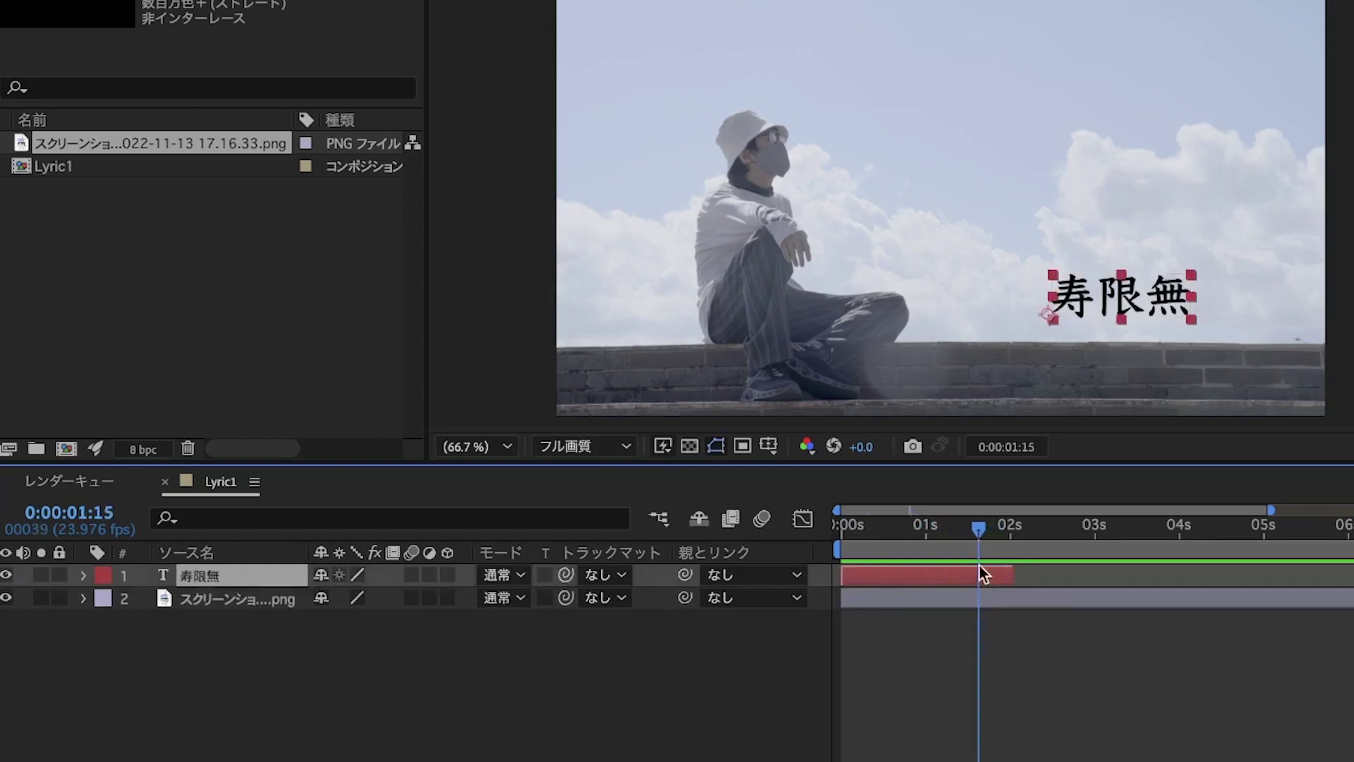
left_click_drag(978, 541, 1011, 541)
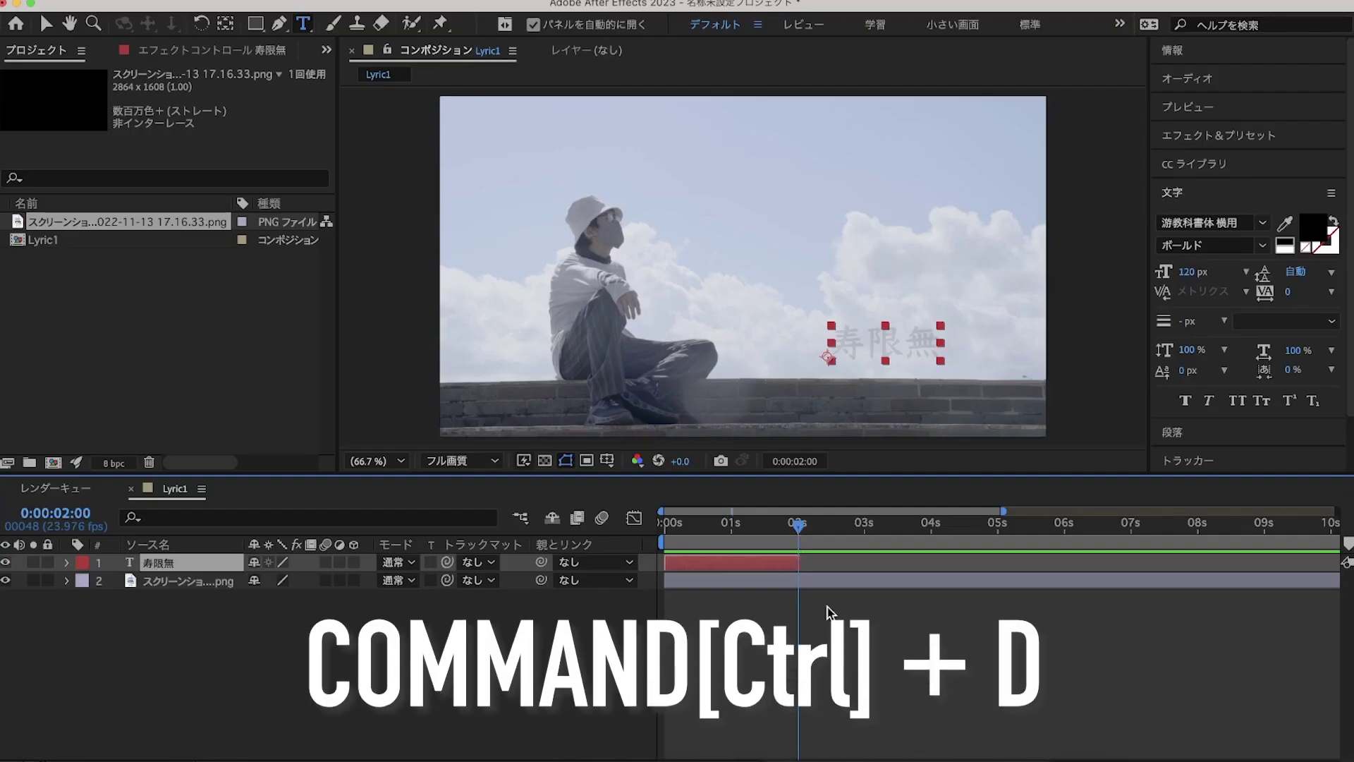
key("super+d")
key("bracketleft")
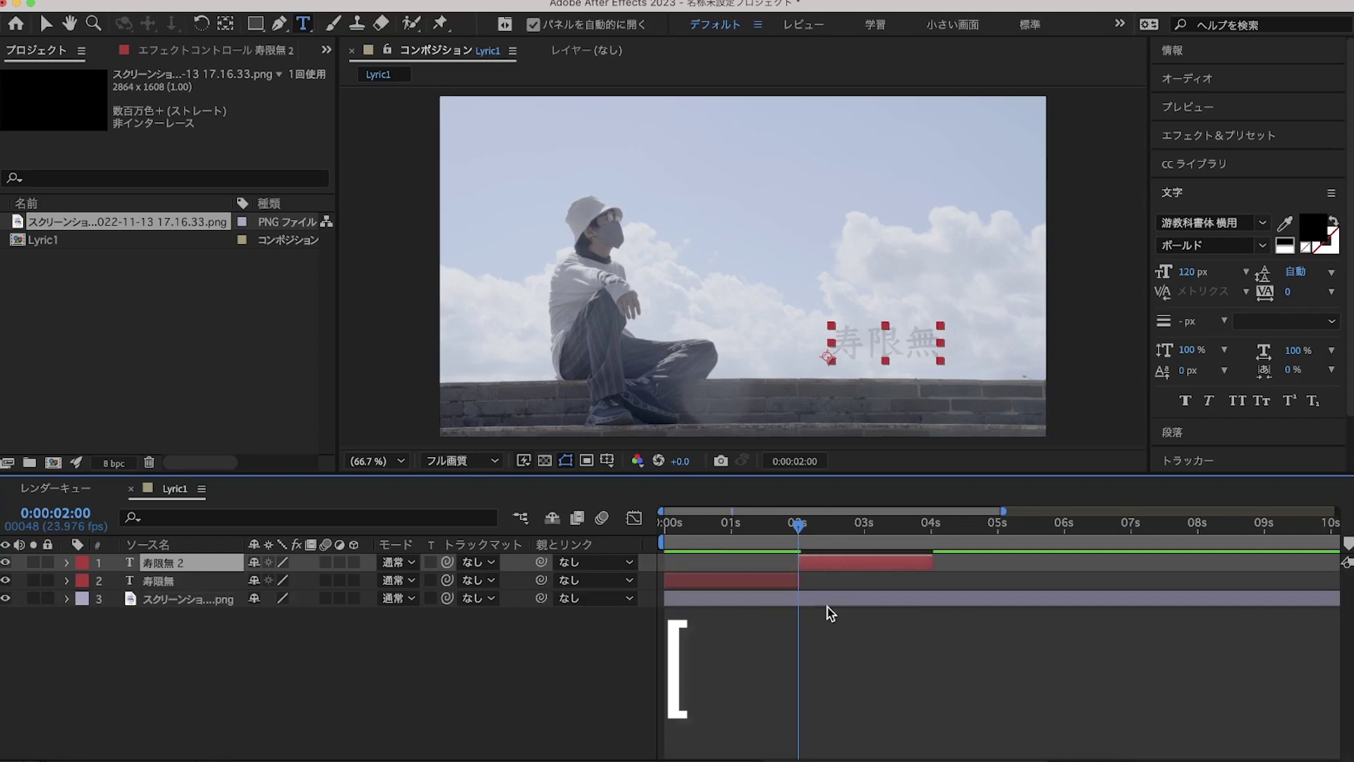
Change the duplicate's text to 寿限無 寿限無.
key("u")
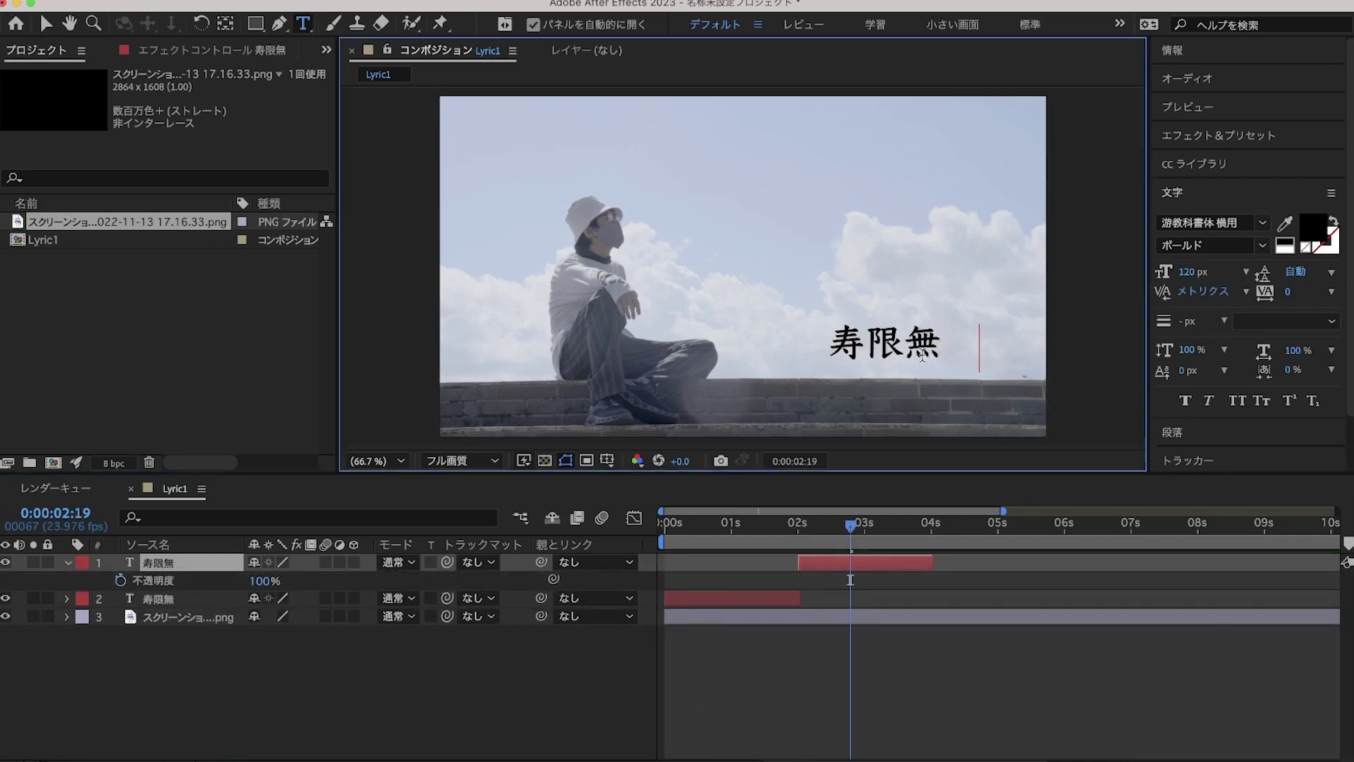
type("じゅげむ")
key("space")
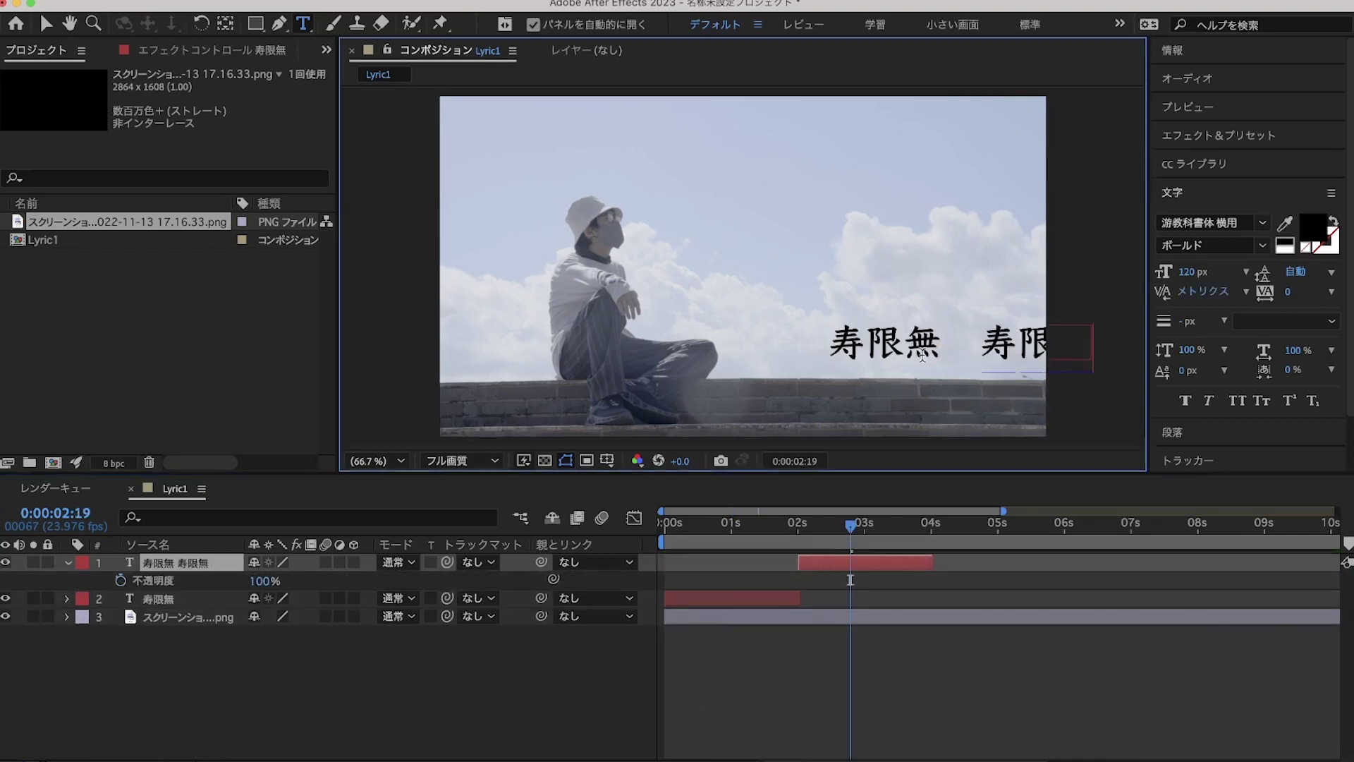
key("Return")
key("Escape")
Move the duplicate left to position 987, 825.
key("p")
mouse_move(261, 580)
left_mouse_down()
mouse_move(41, 579)
mouse_move(49, 587)
left_mouse_up()
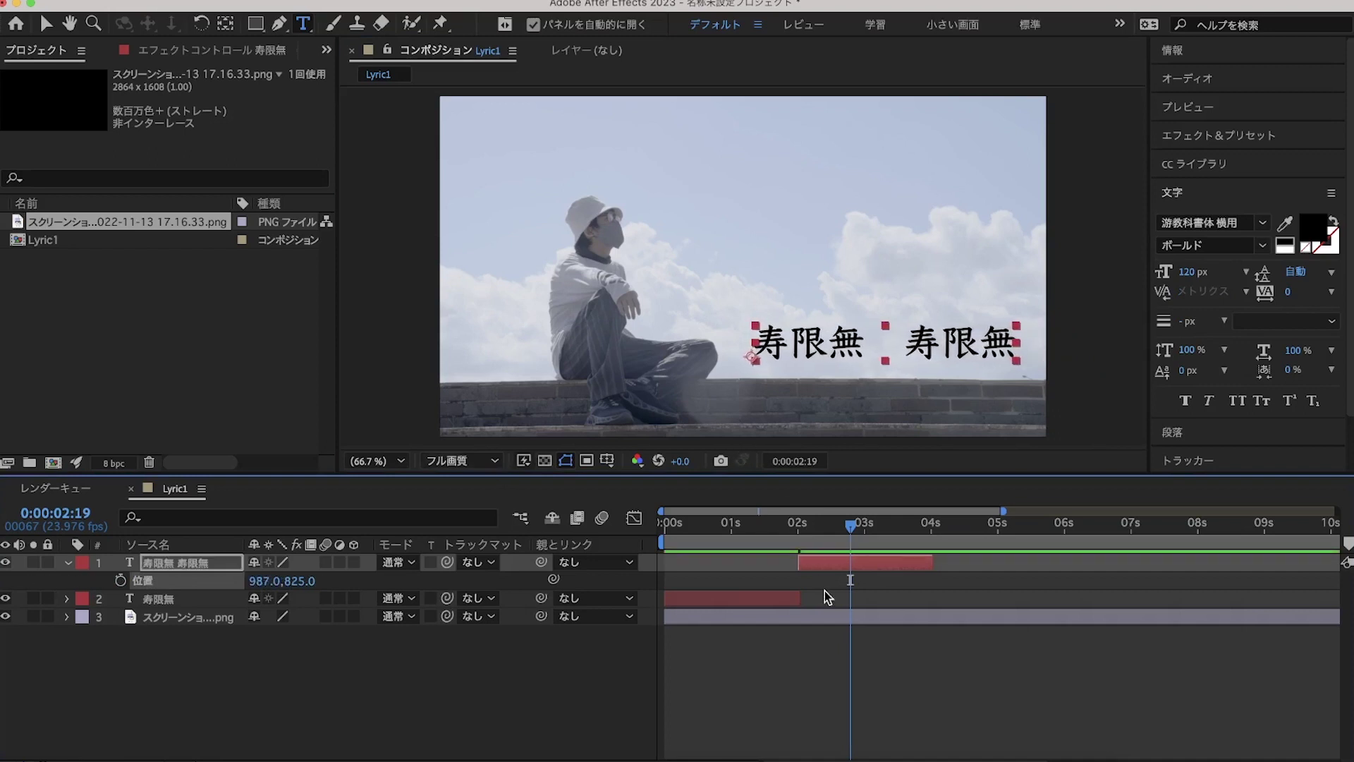
left_click_drag(866, 528, 847, 529)
Apply フラクタルノイズ (Fractal Noise) to the 寿限無 寿限無 layer.
left_click(1218, 135)
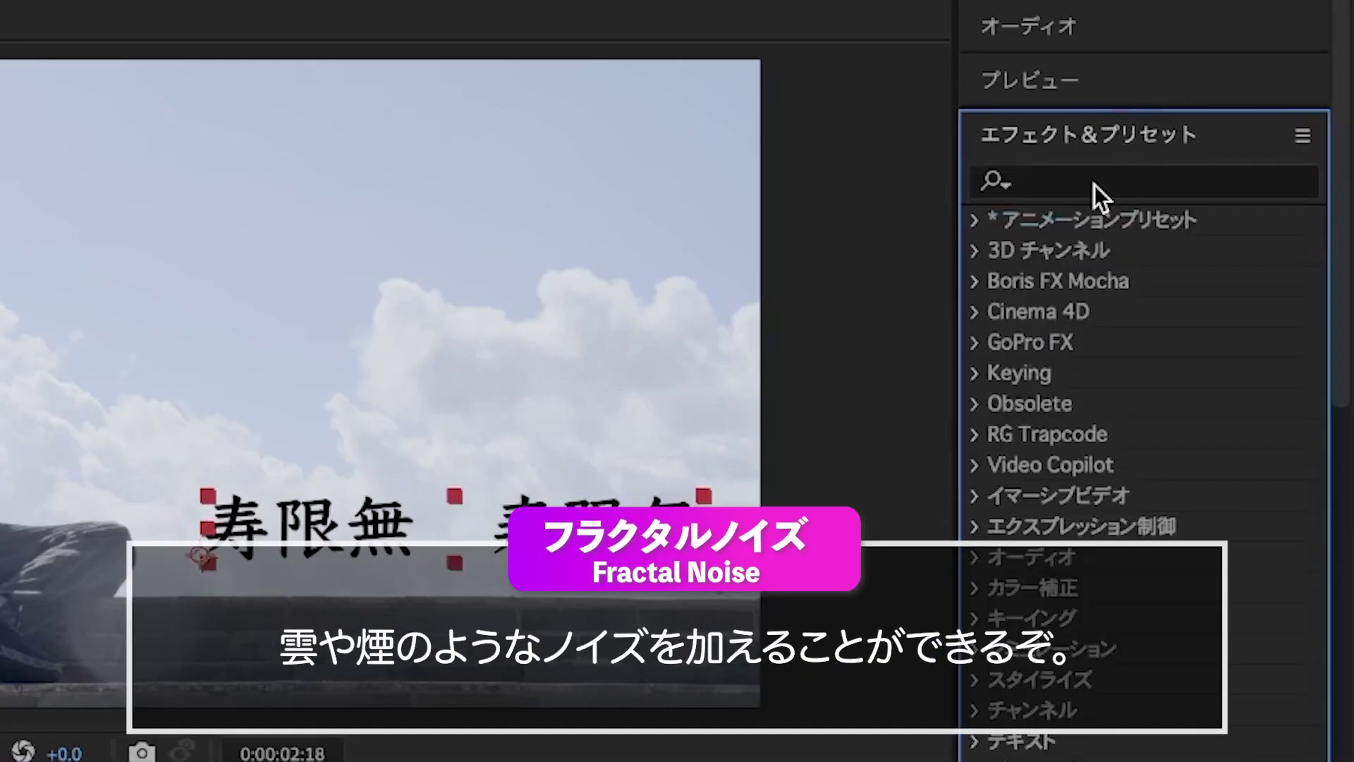
left_click(1094, 185)
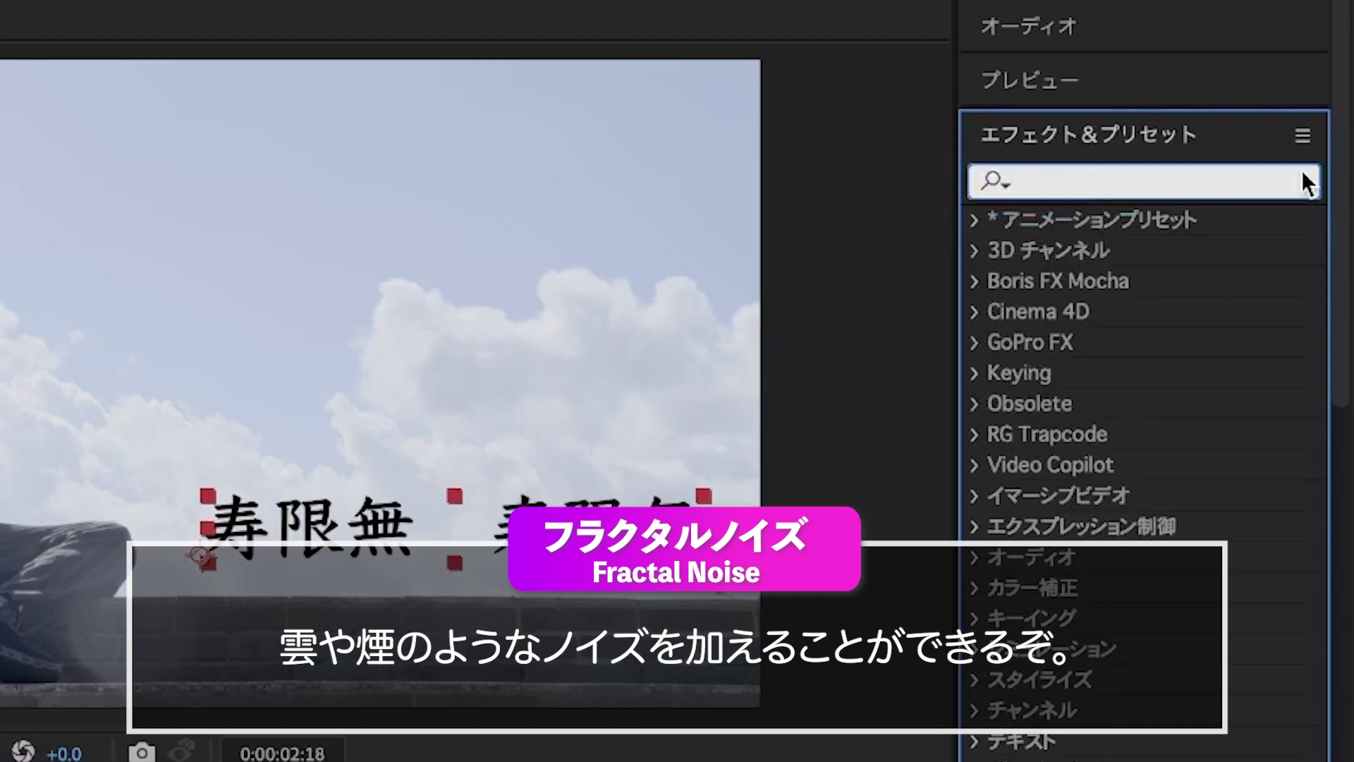
type("フラkクタル")
key("Return")
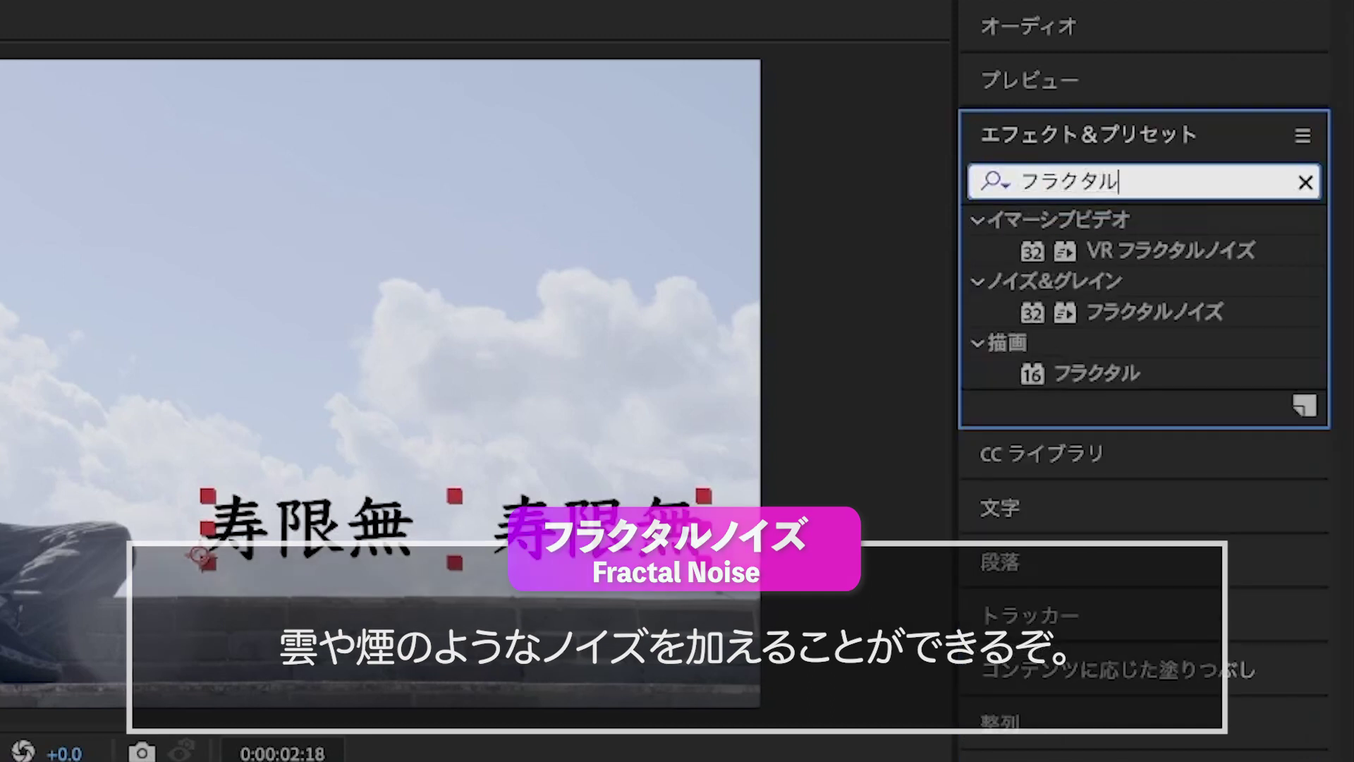
double_click(1226, 318)
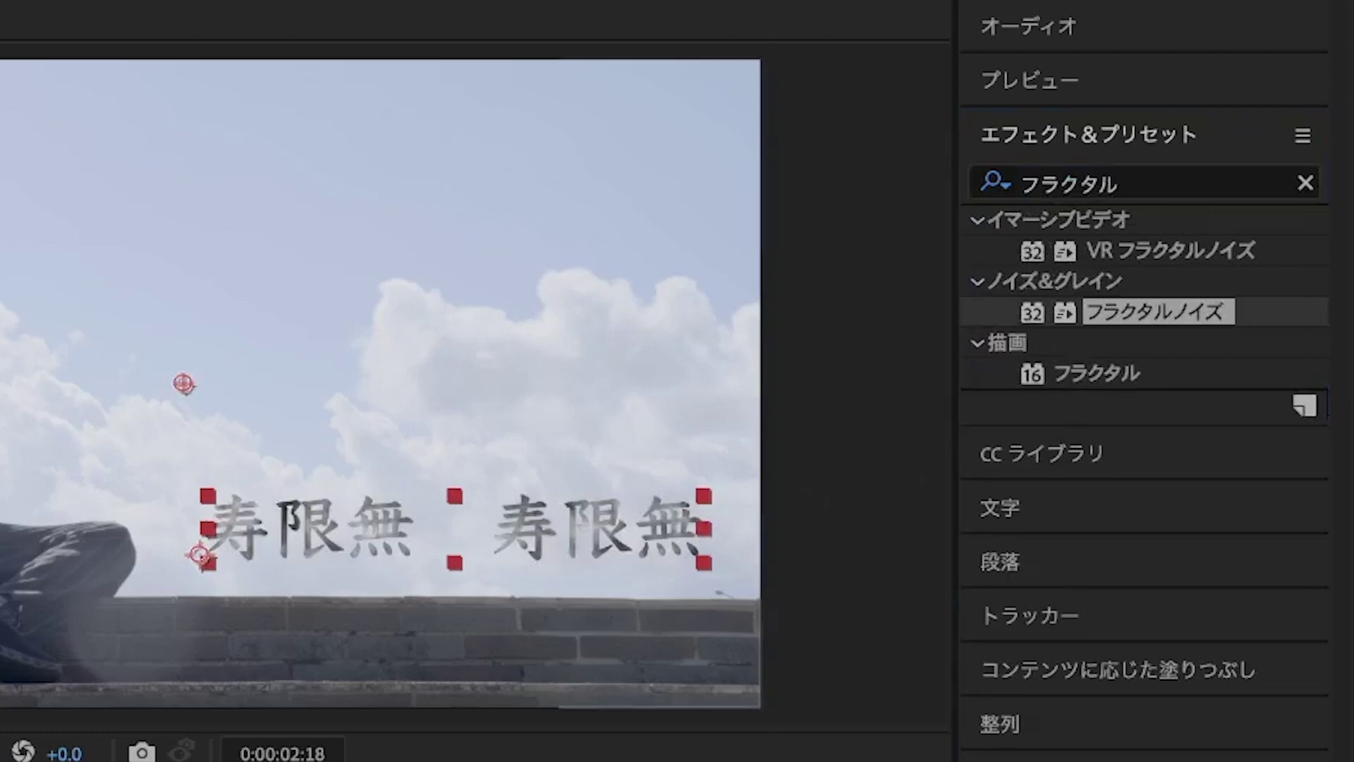
Set fractal type to 最大, contrast 130 and brightness -20.
left_click(324, 126)
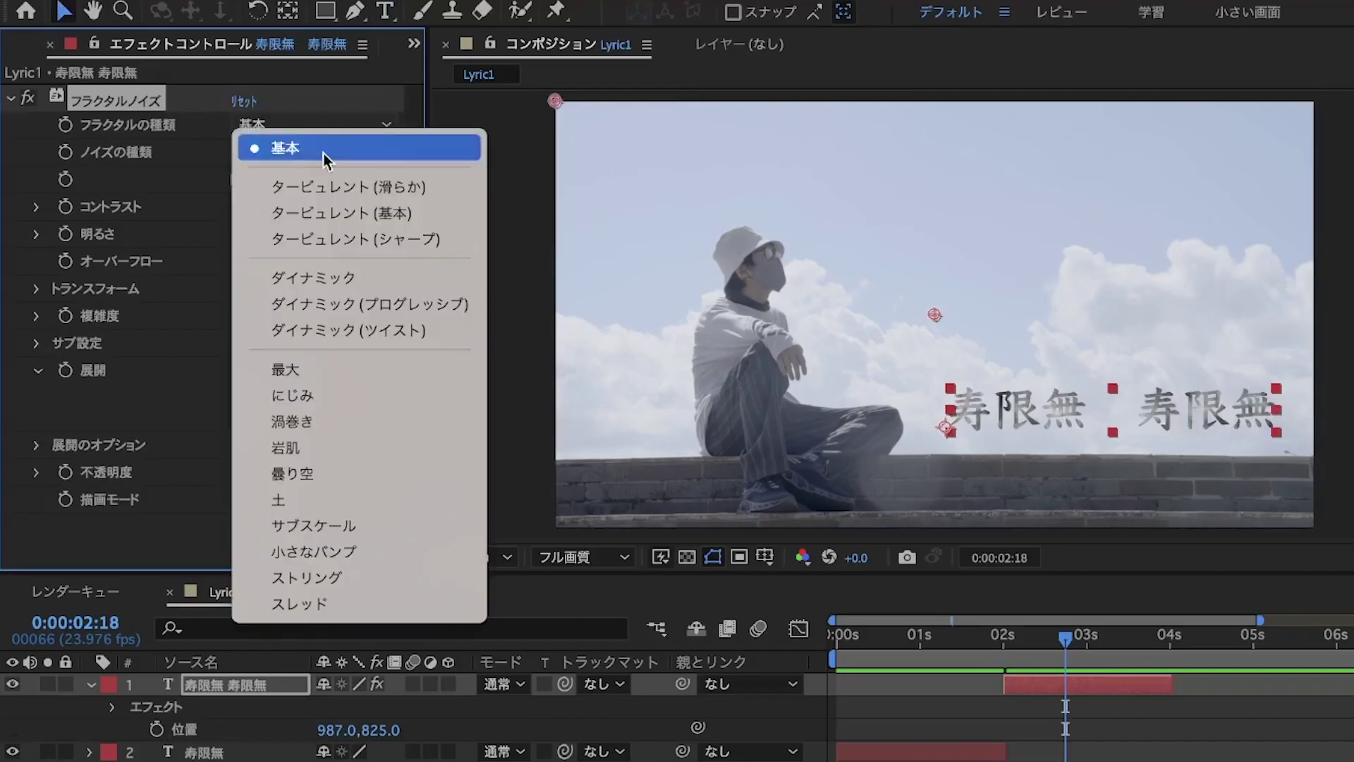
left_click(323, 370)
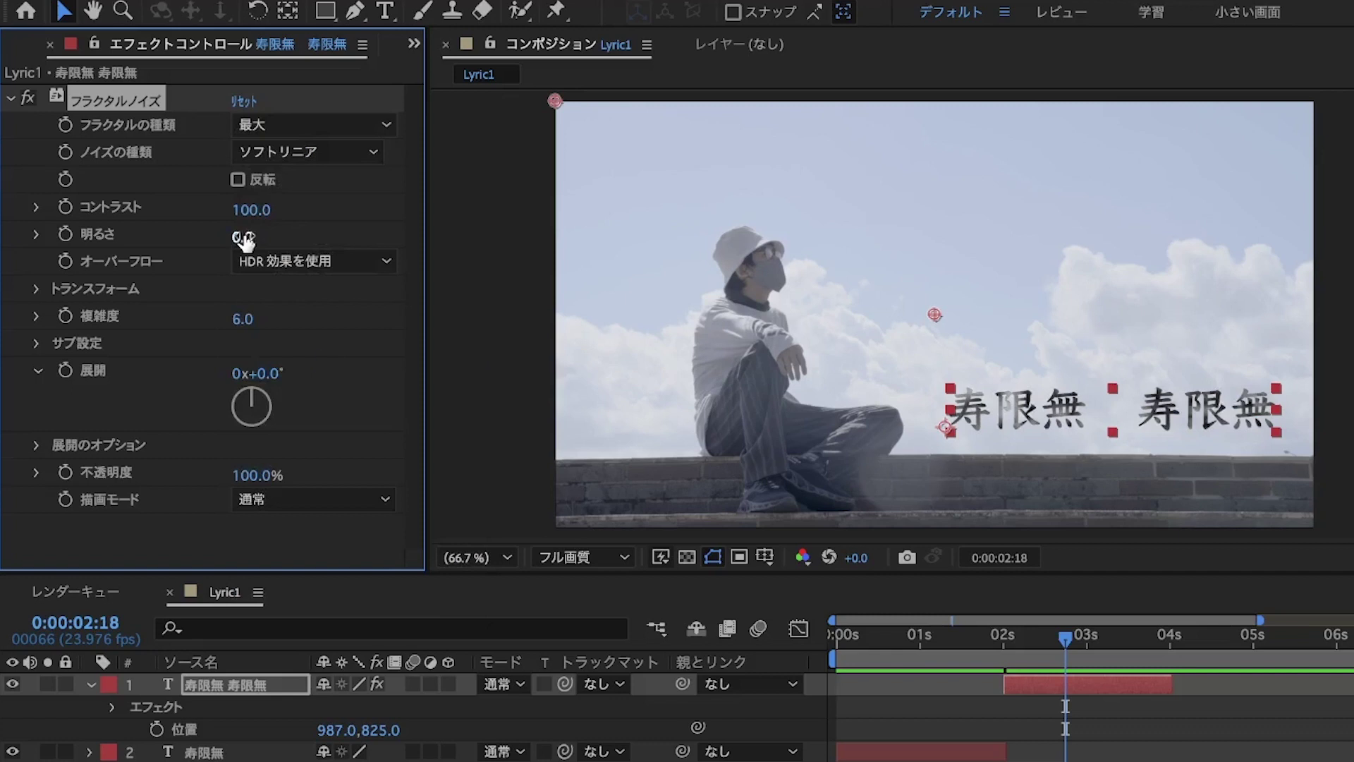
mouse_move(242, 237)
left_mouse_down()
mouse_move(228, 236)
mouse_move(296, 210)
left_mouse_up()
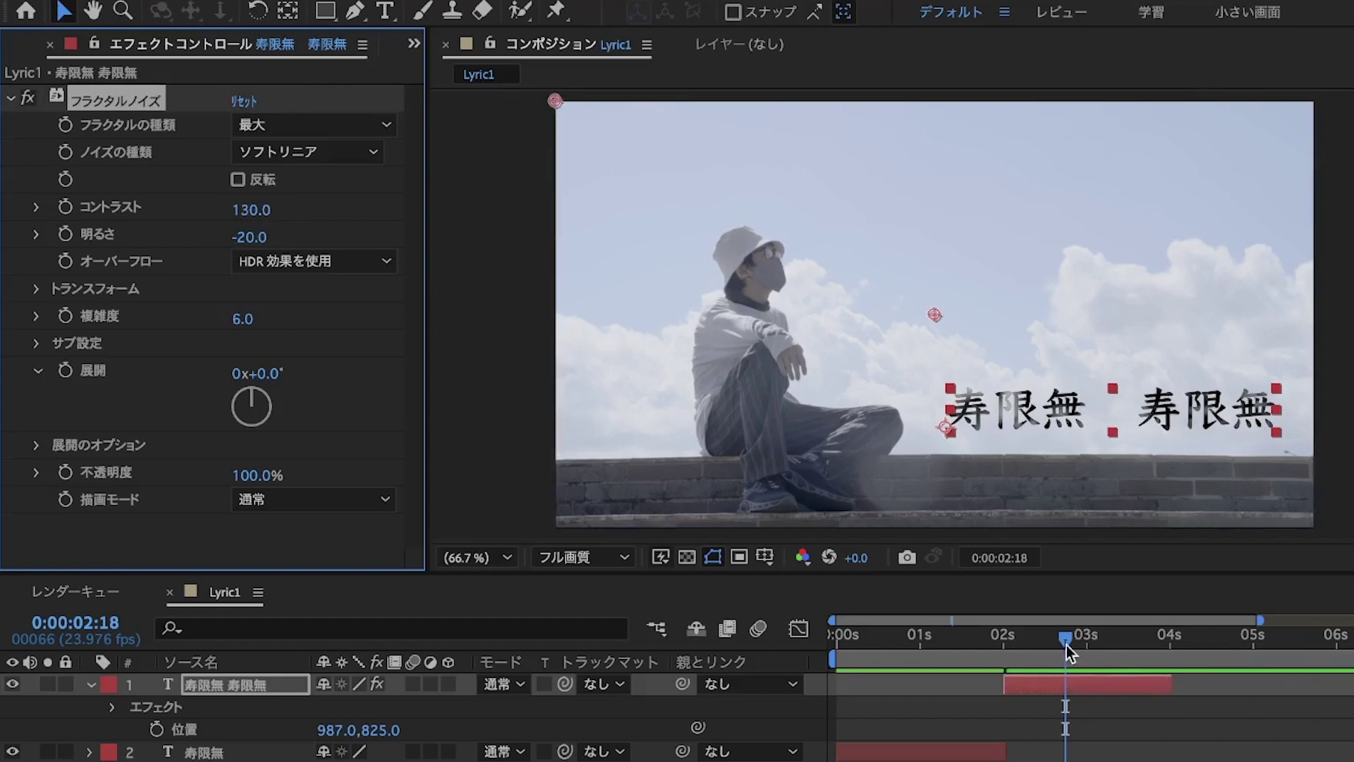
left_click_drag(1067, 644, 1064, 656)
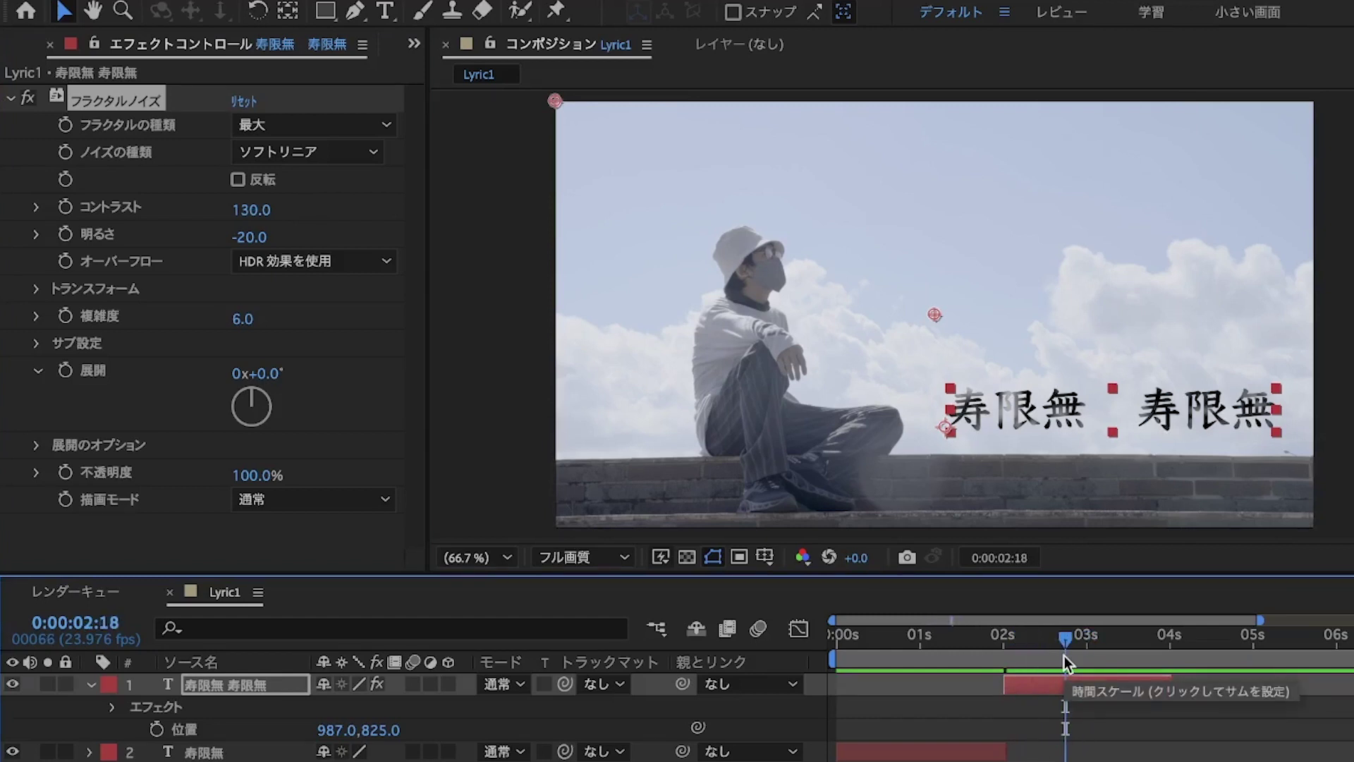
Set a Position keyframe at 2 seconds with X at 1000.
left_click_drag(1072, 642, 1003, 642)
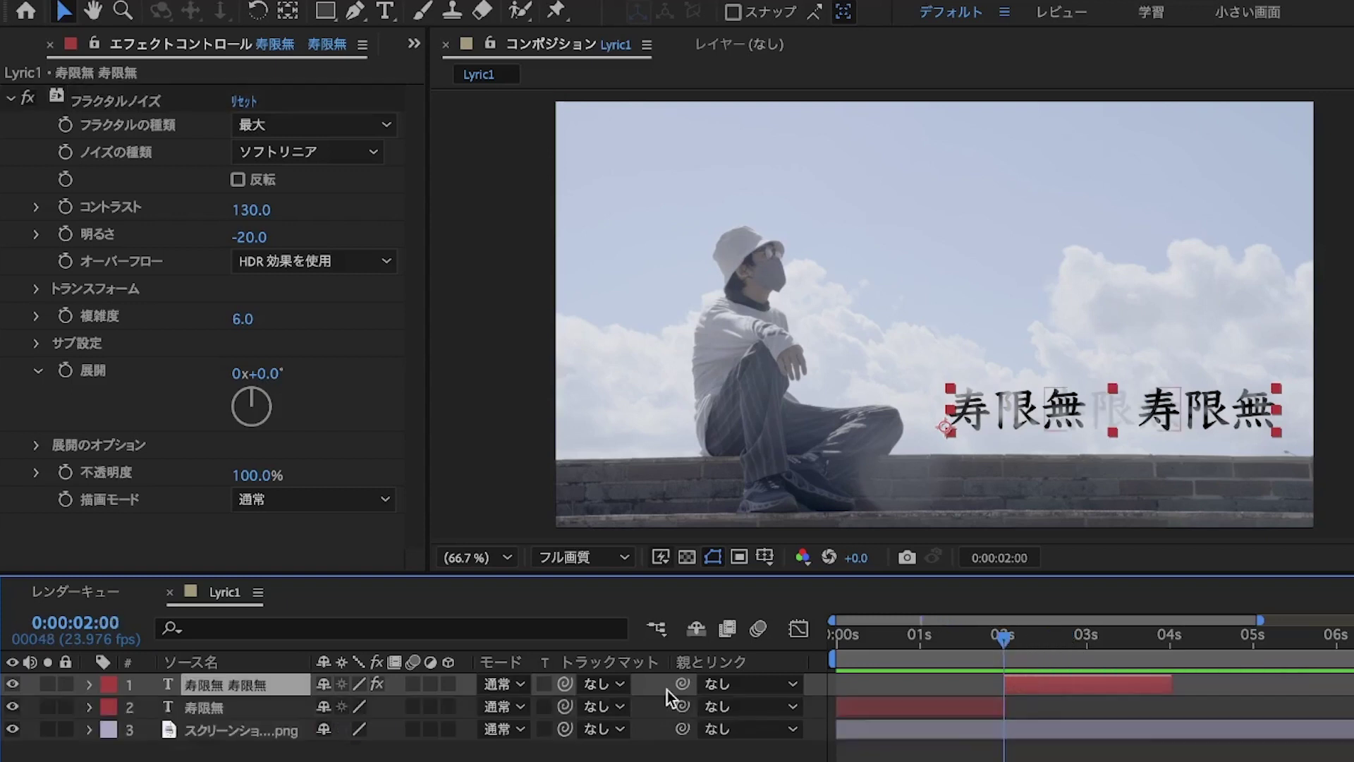
key("p")
left_click(157, 706)
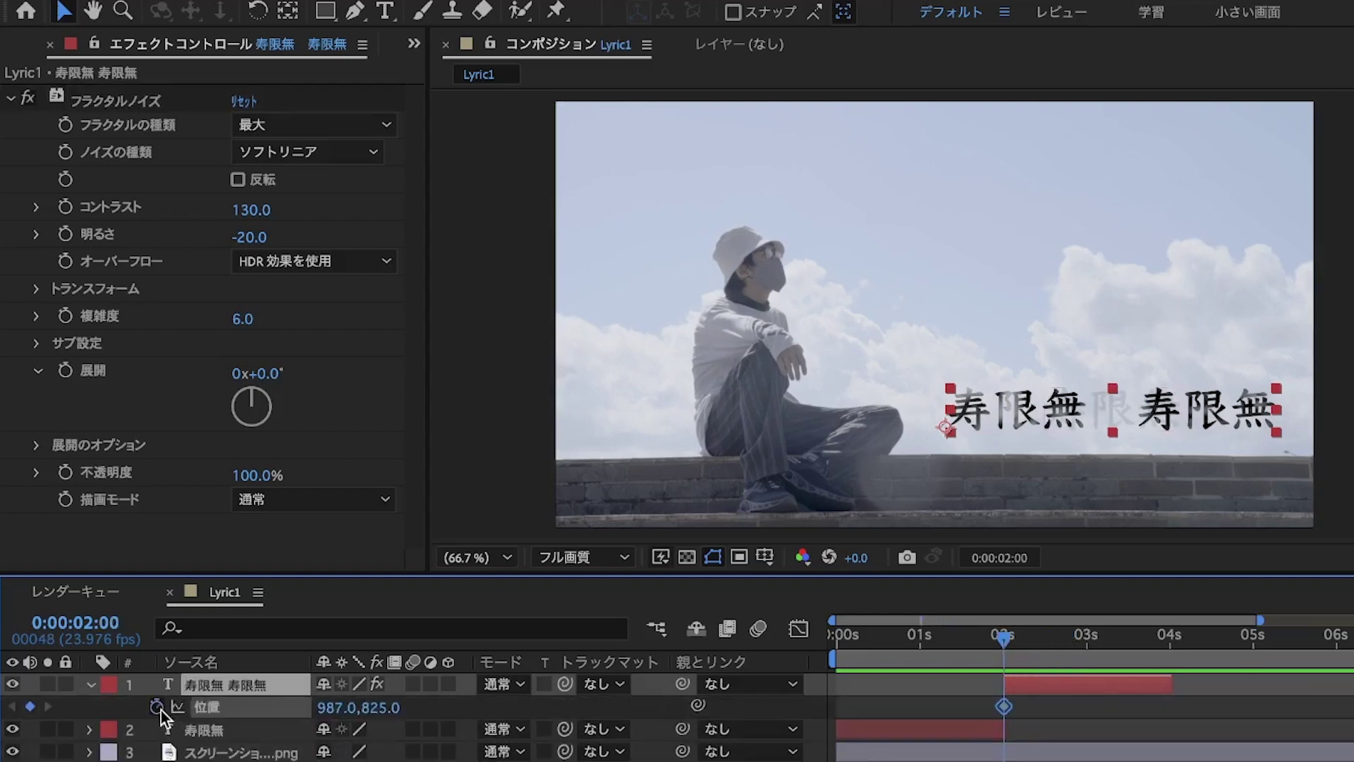
mouse_move(342, 708)
left_mouse_down()
mouse_move(804, 701)
mouse_move(1341, 665)
mouse_move(206, 567)
left_mouse_up()
Key X to 950 at 4 seconds, preview the drift, and try Evolution 1x+18°.
left_click_drag(1023, 638, 1051, 643)
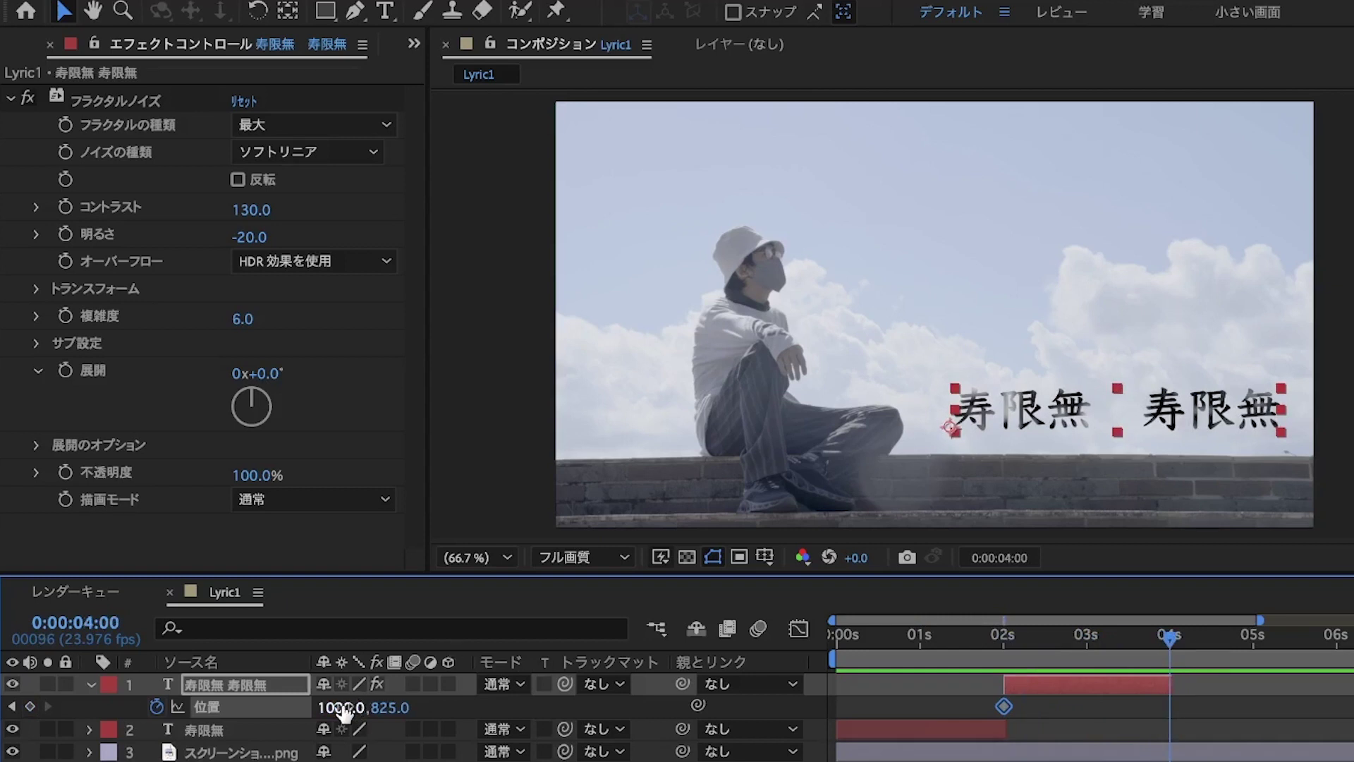
left_click_drag(344, 712, 285, 706)
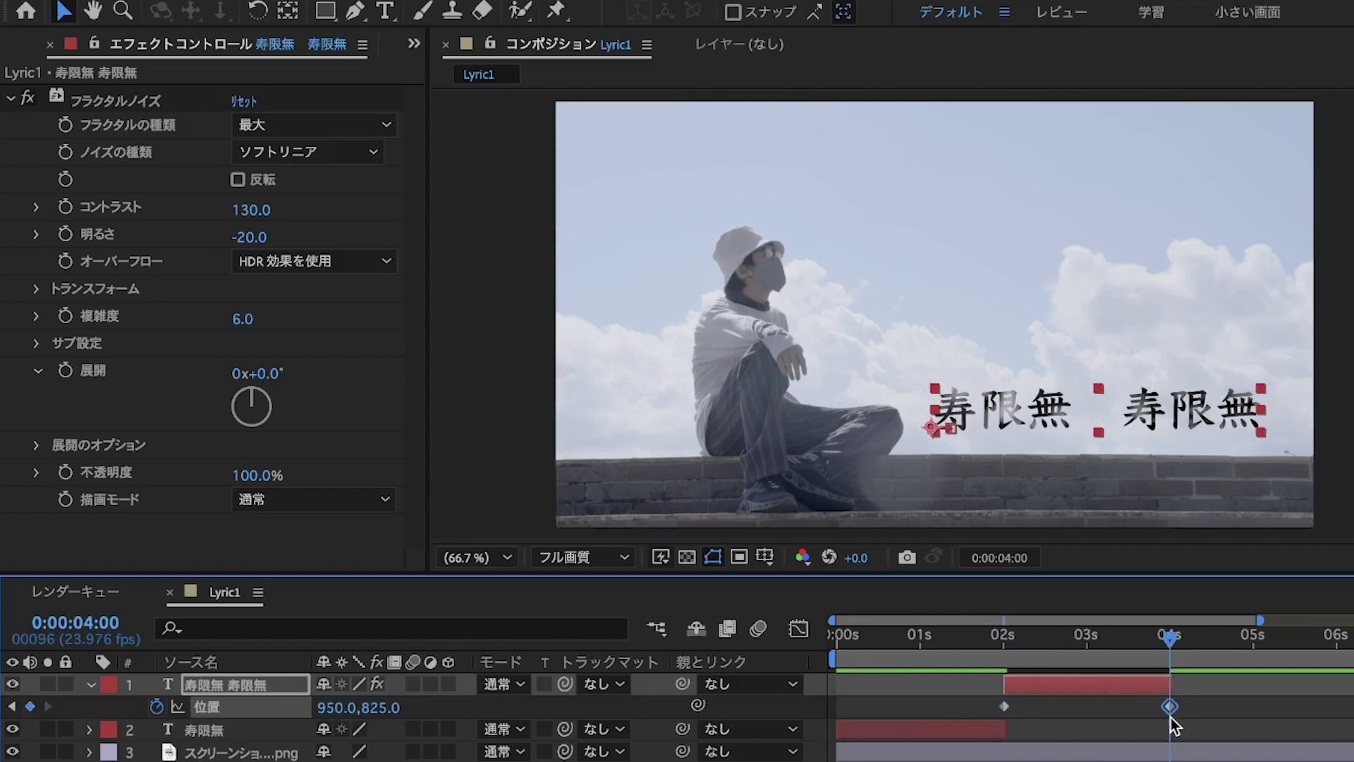
left_click(994, 645)
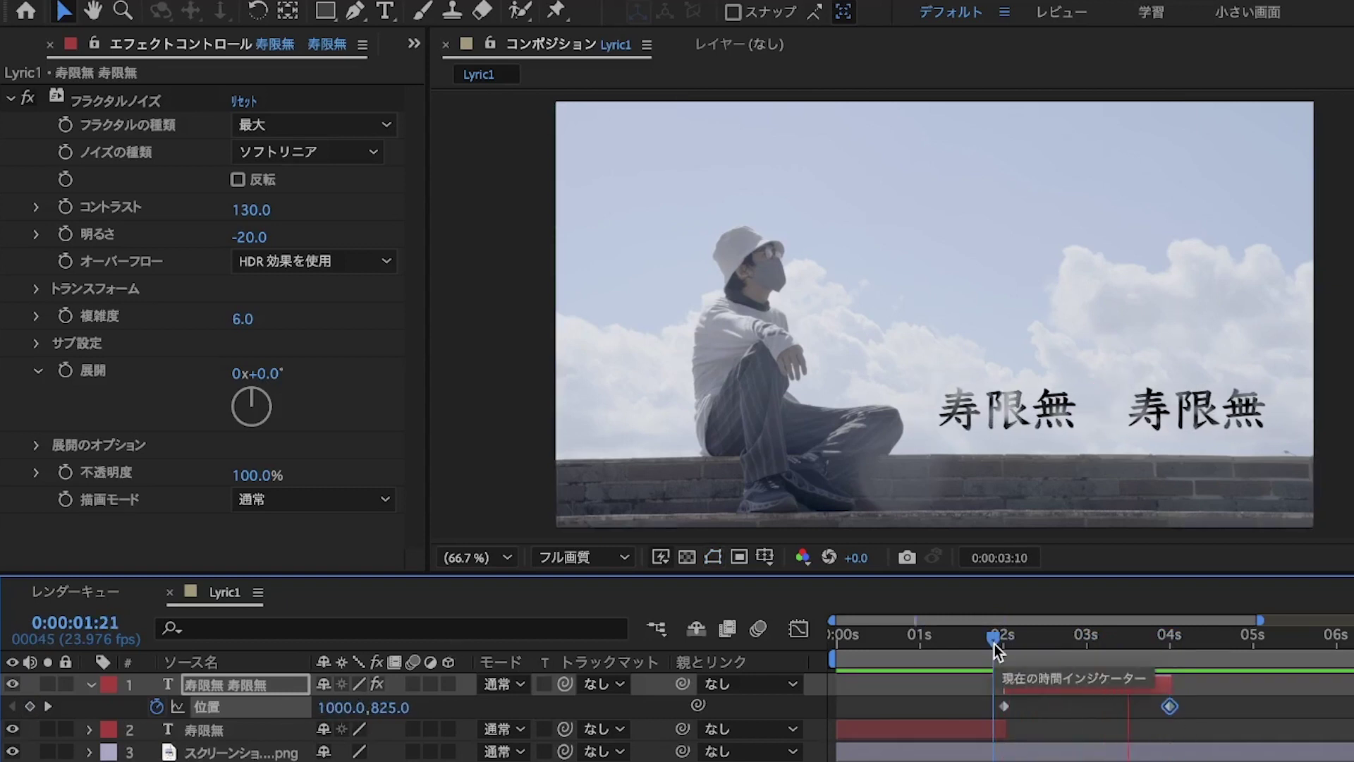
mouse_move(994, 644)
left_mouse_down()
mouse_move(1115, 641)
mouse_move(1103, 654)
left_mouse_up()
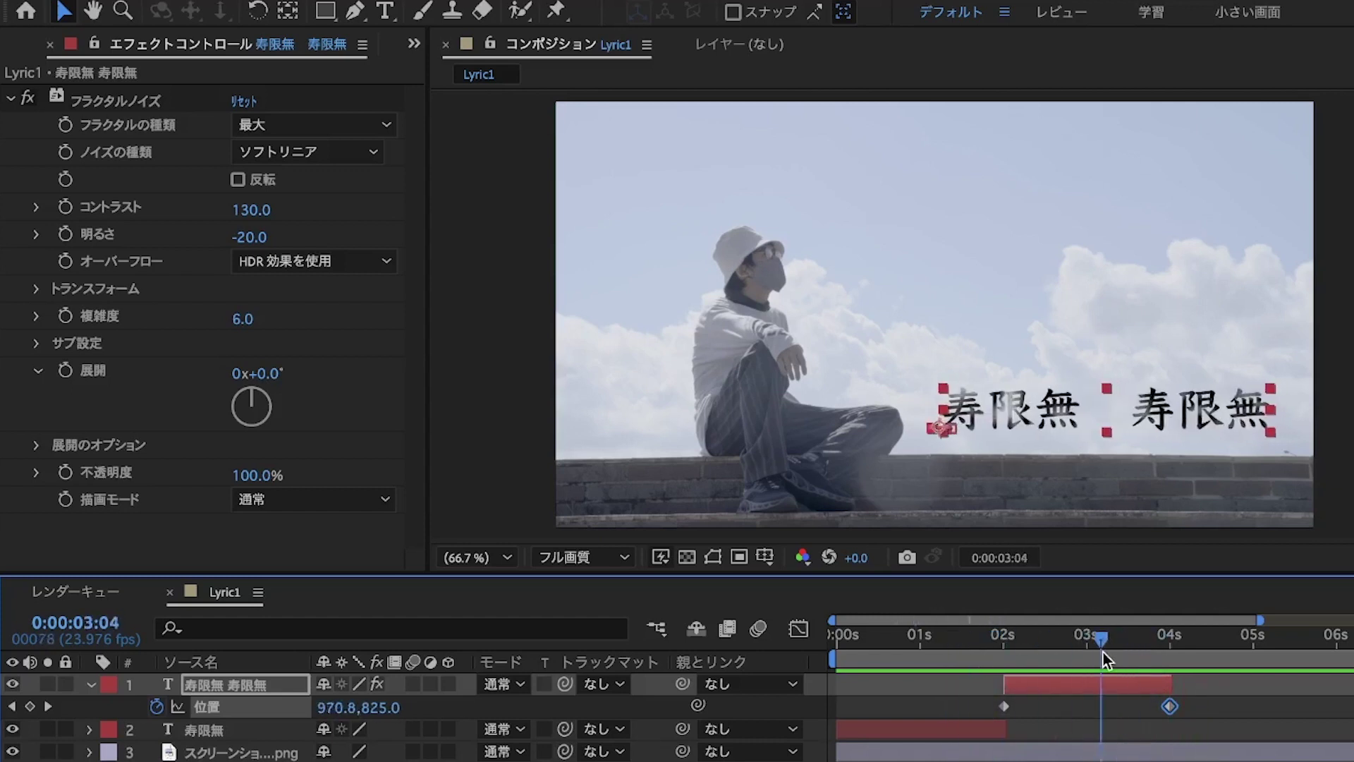
left_click(1100, 690)
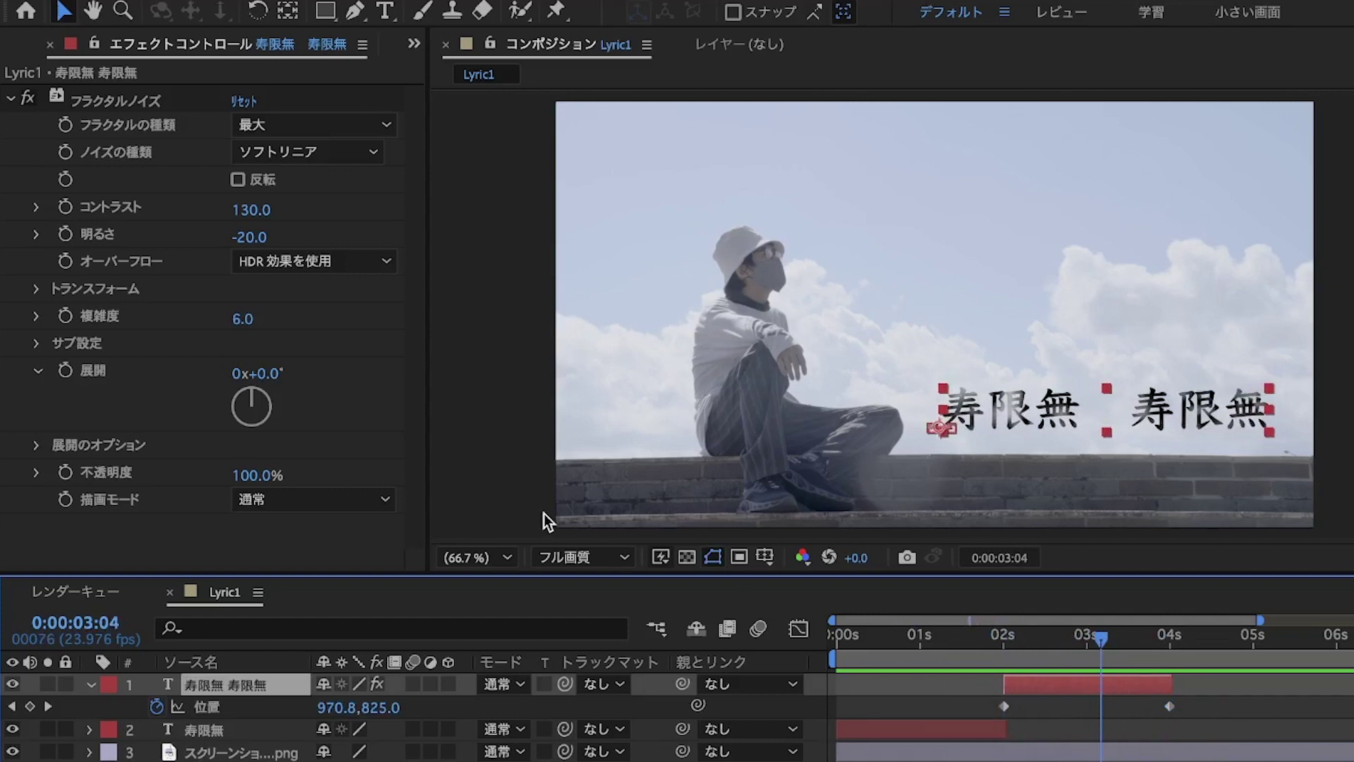
left_click_drag(281, 374, 703, 364)
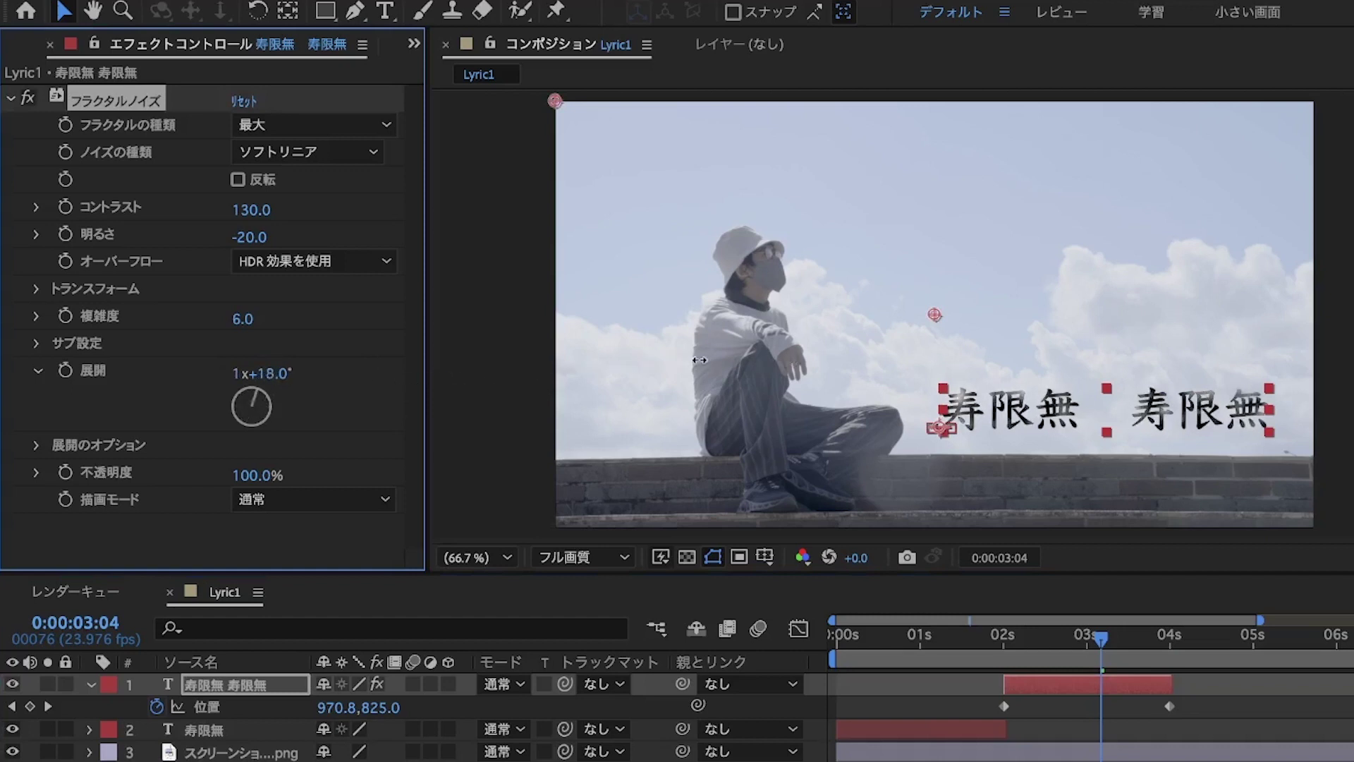
Reset the noise Evolution, drive it with the expression time*100, and preview it.
left_click_drag(704, 364, 247, 366)
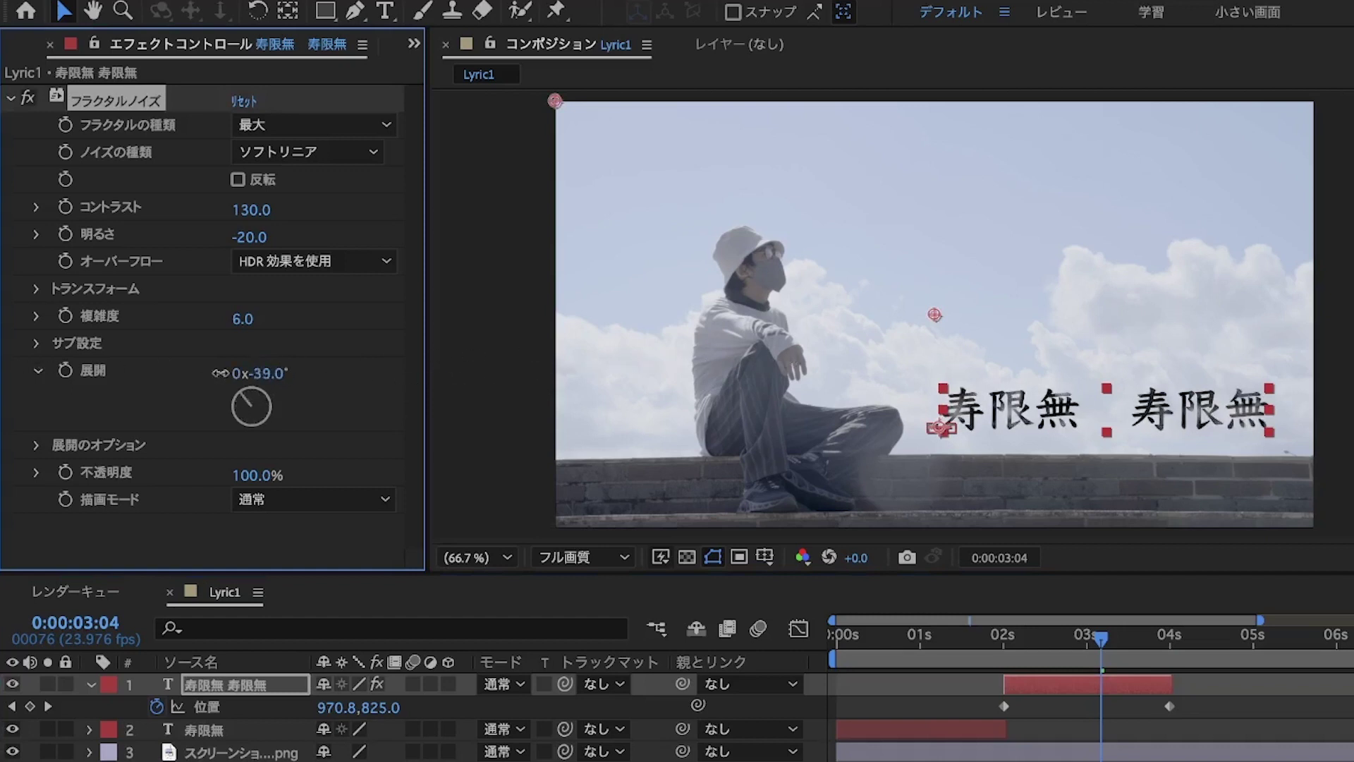
left_click(65, 372, "alt")
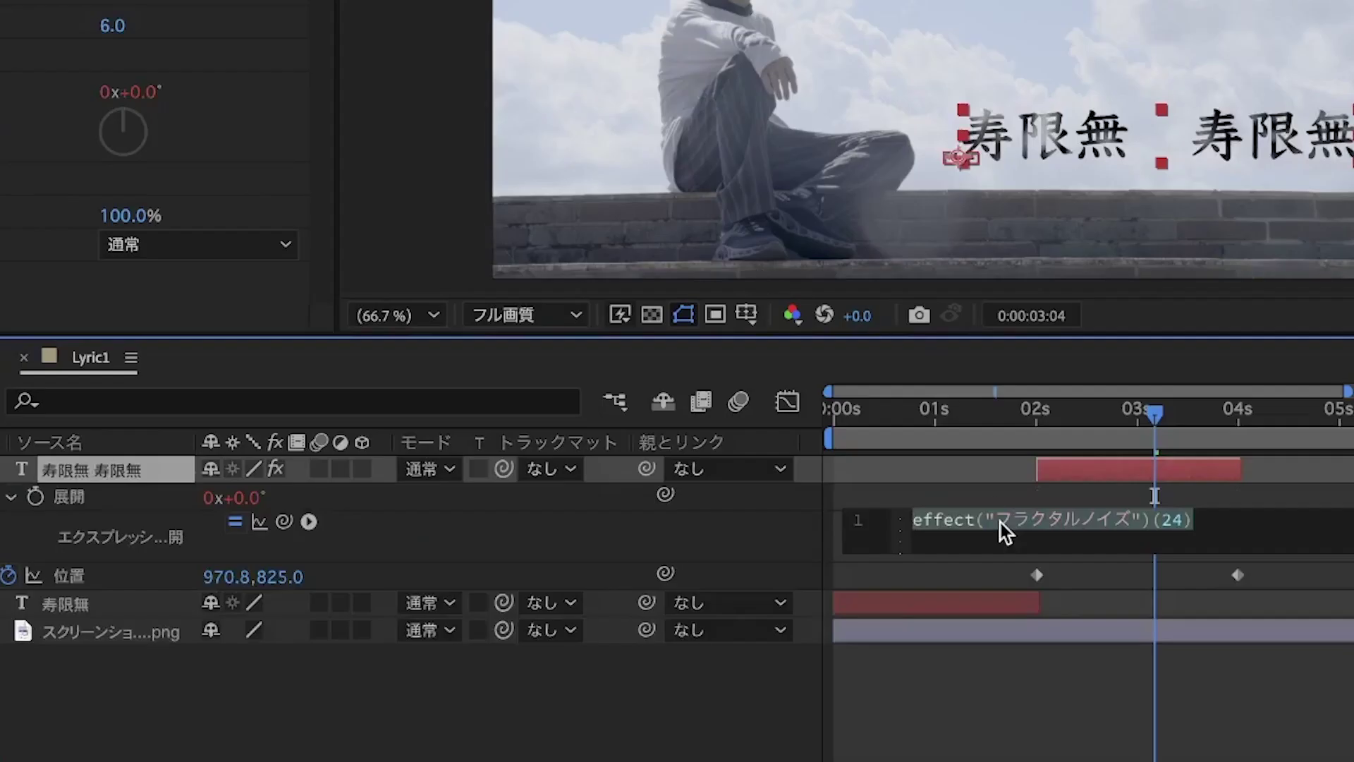
key("BackSpace")
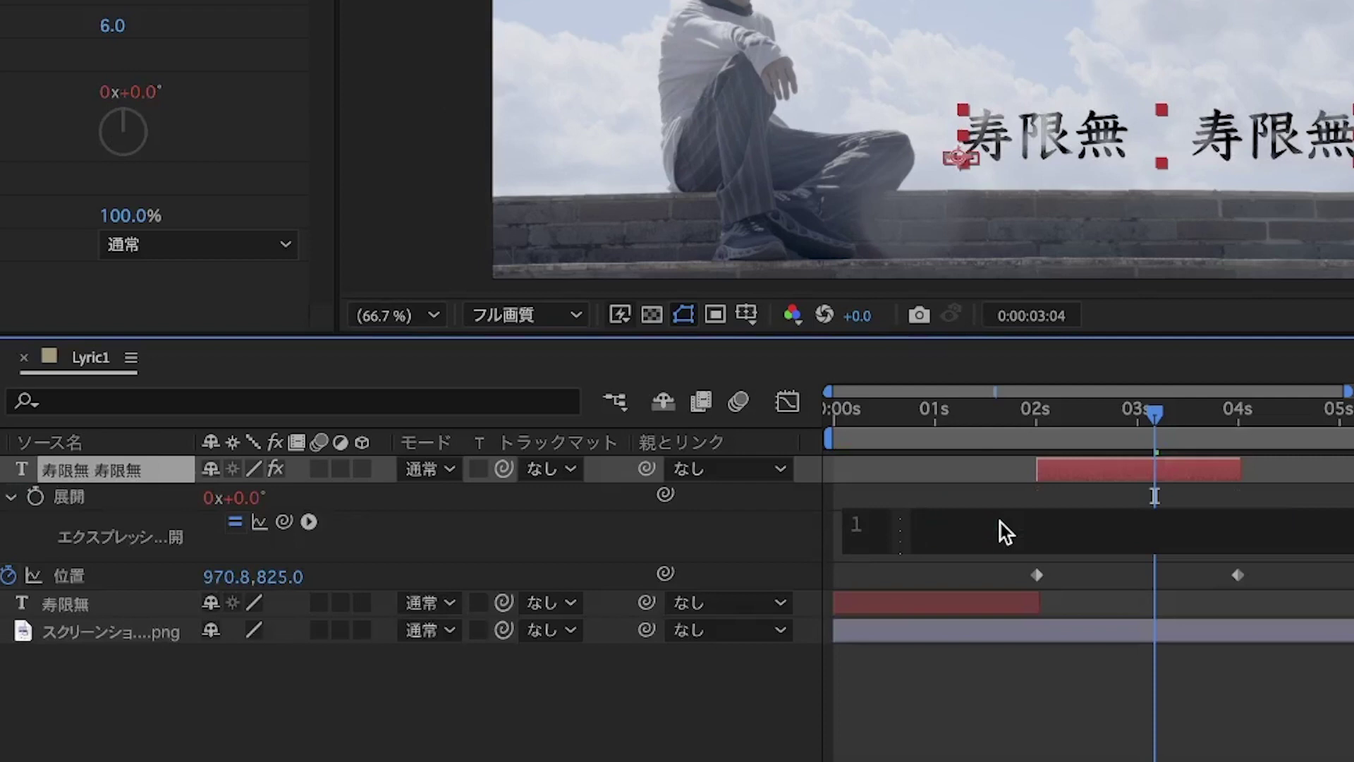
type("time")
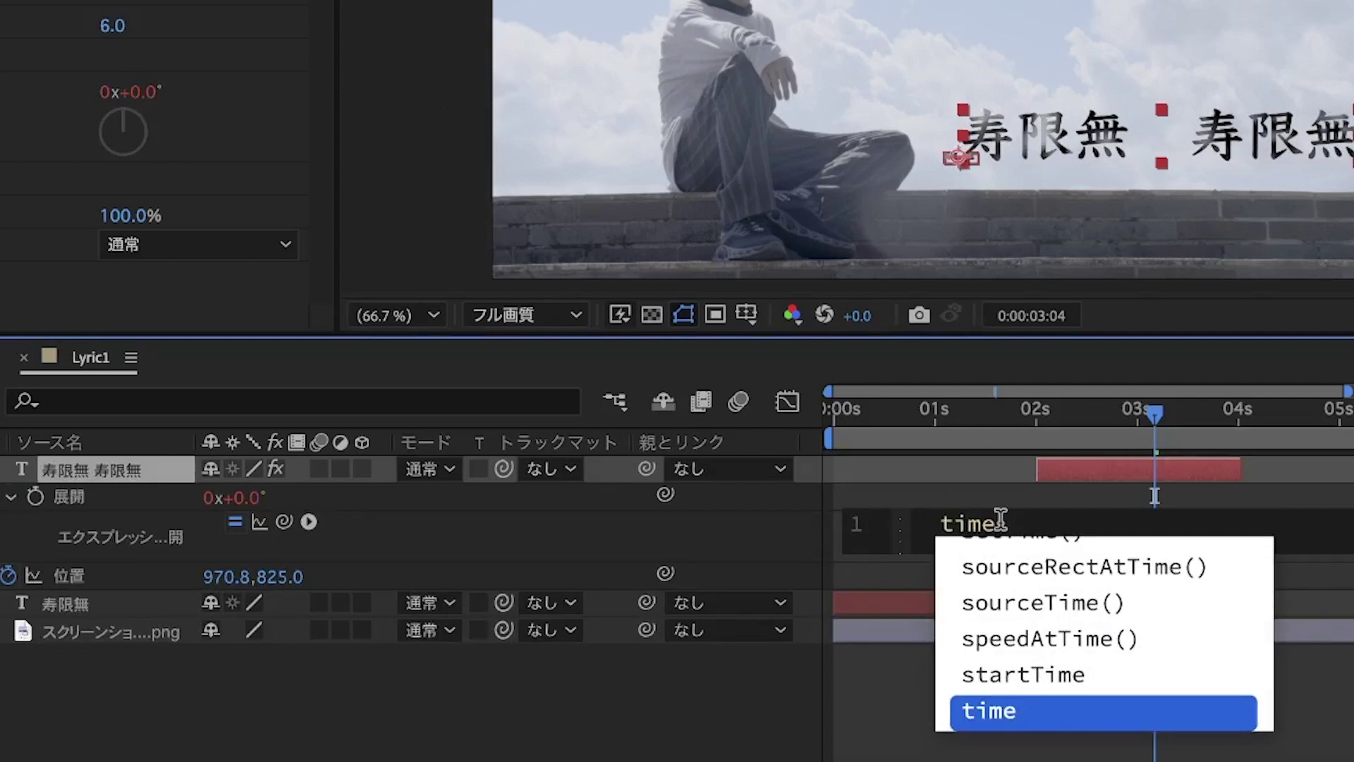
key("Escape")
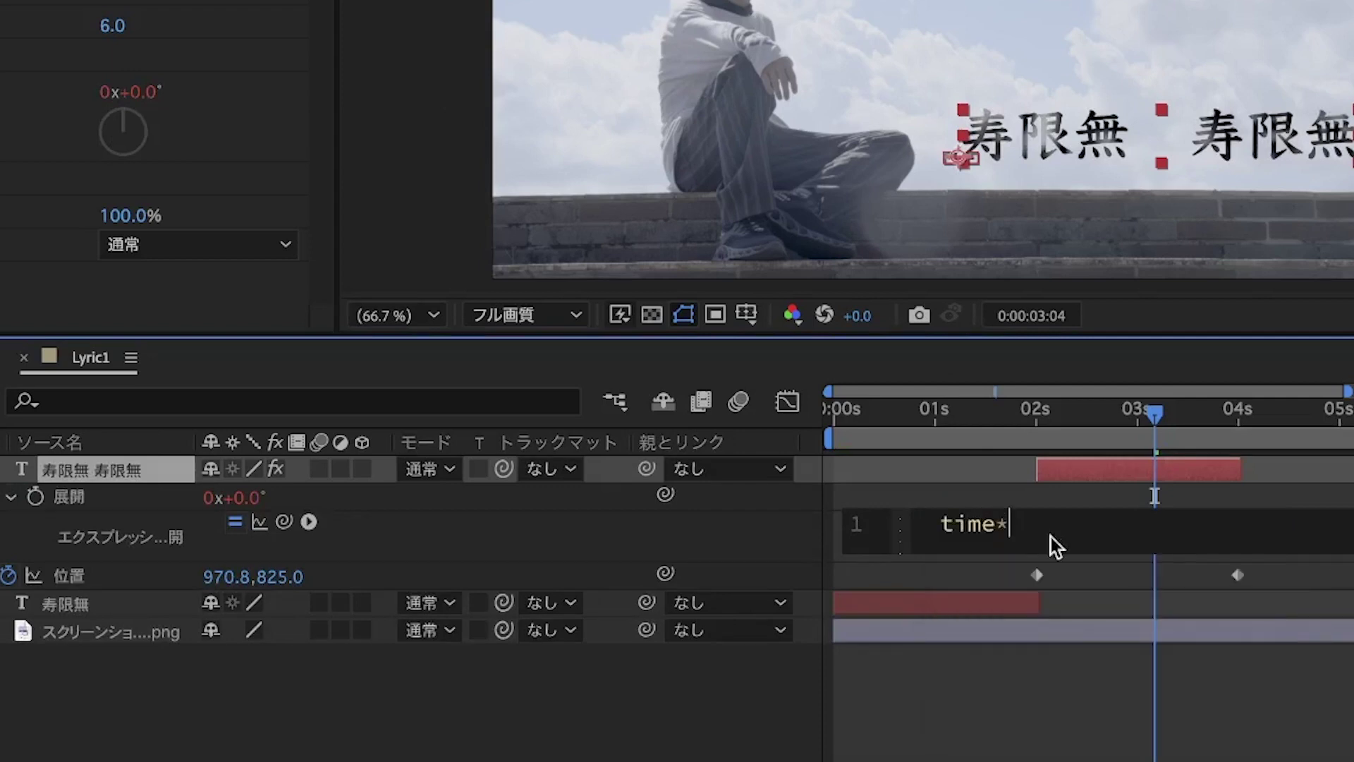
type("100")
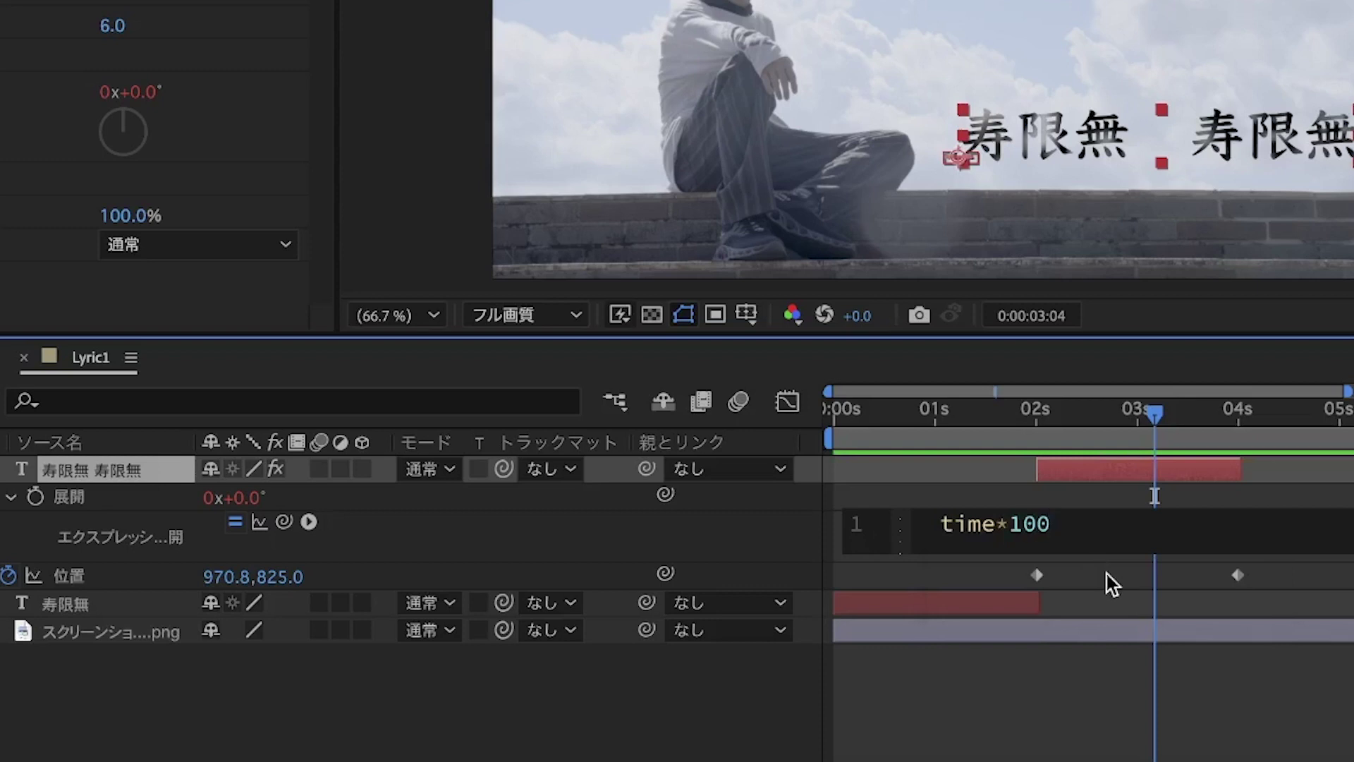
left_click(1031, 422)
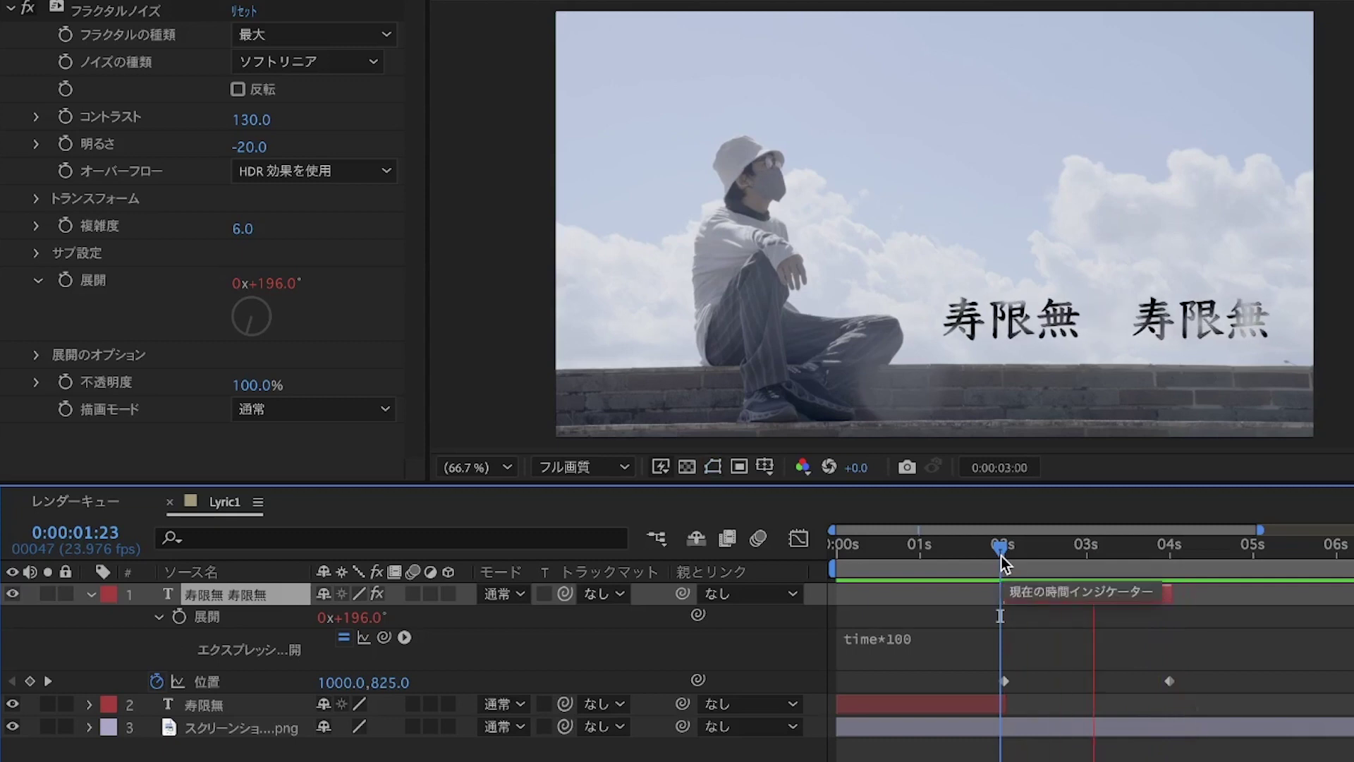
left_click_drag(1005, 565, 1120, 571)
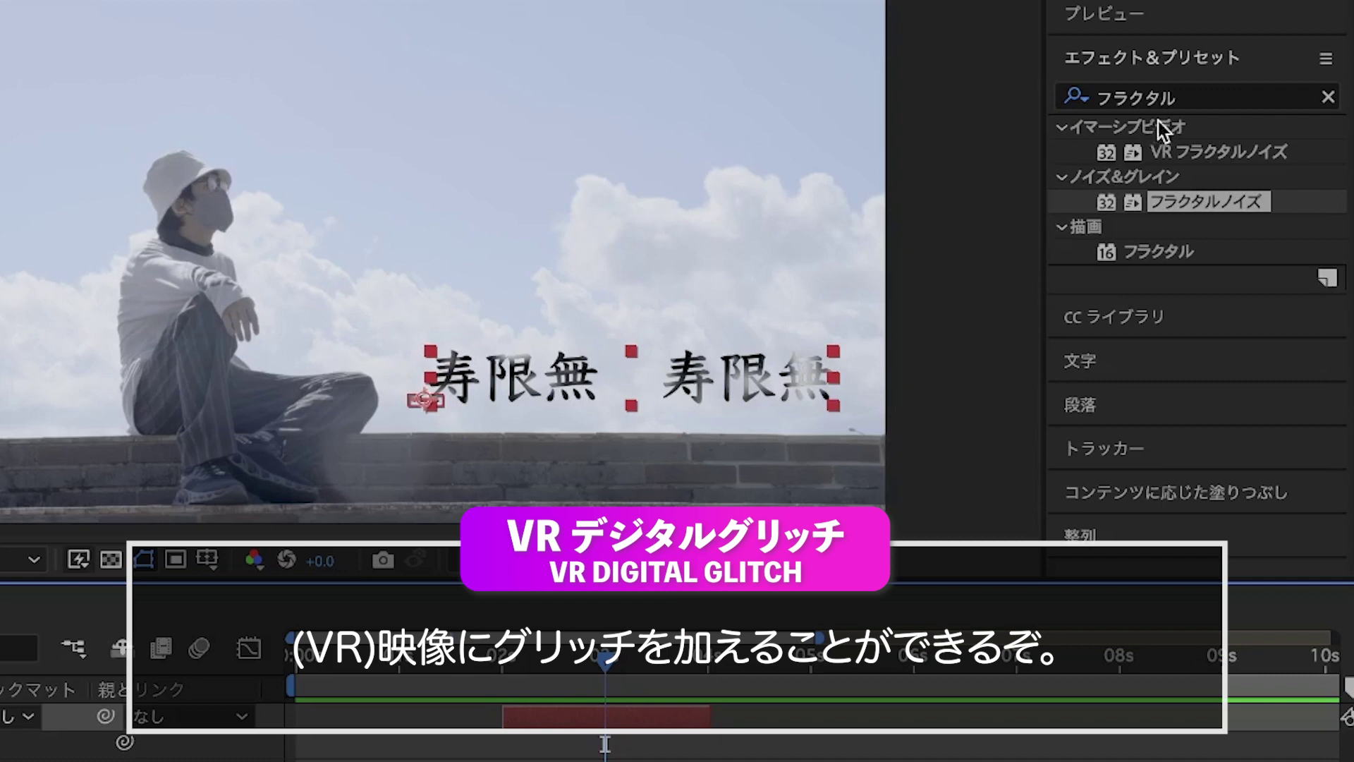
Apply VR Digital Glitch to the lyric and lower its master amplitude.
left_click(1191, 100)
type("vr")
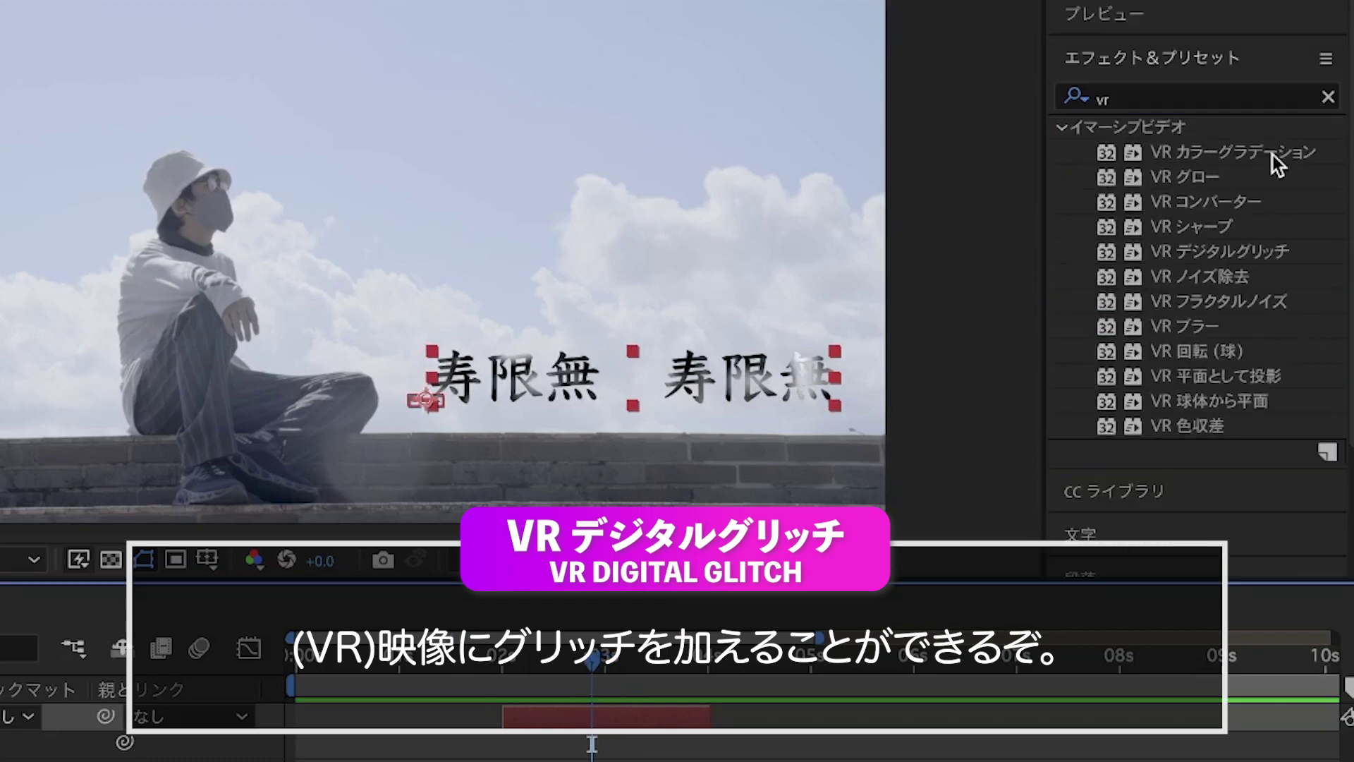
double_click(1268, 248)
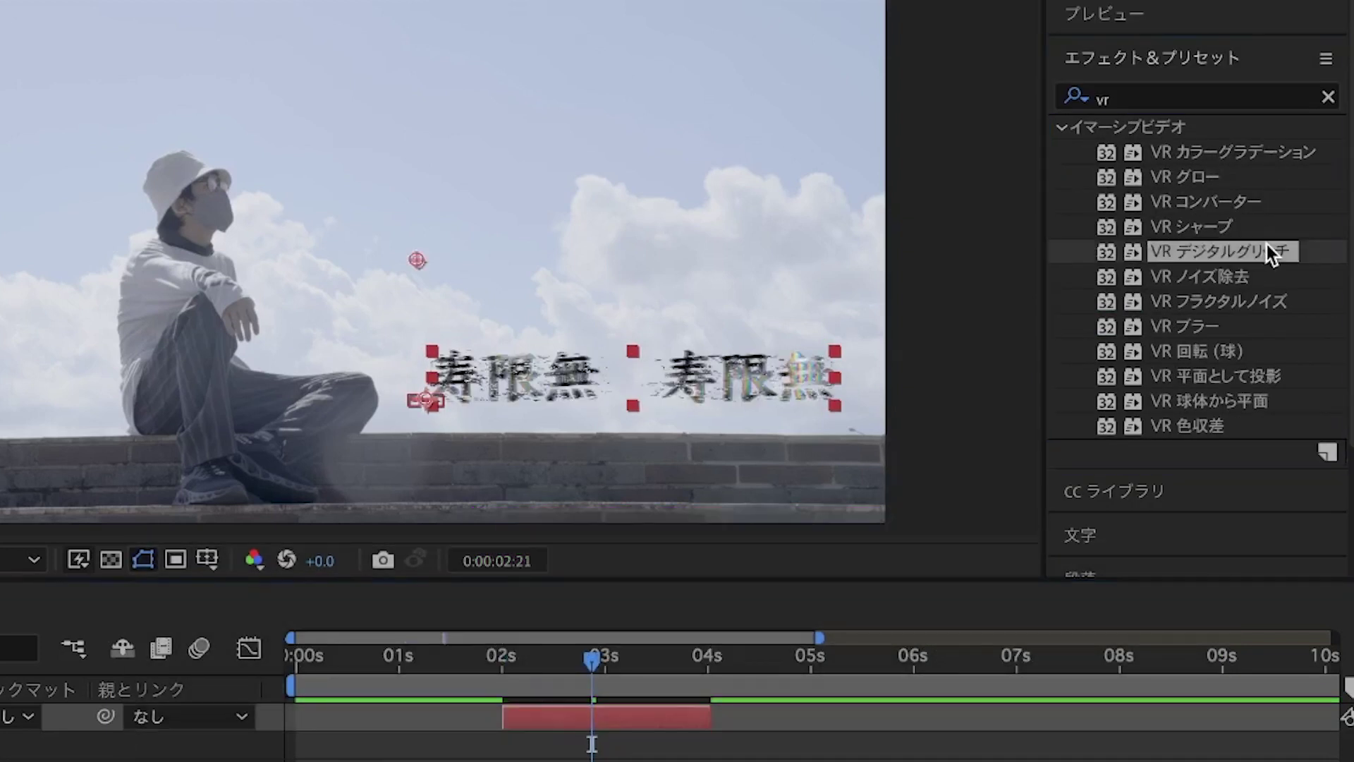
mouse_move(643, 670)
left_mouse_down()
mouse_move(535, 695)
mouse_move(579, 701)
left_mouse_up()
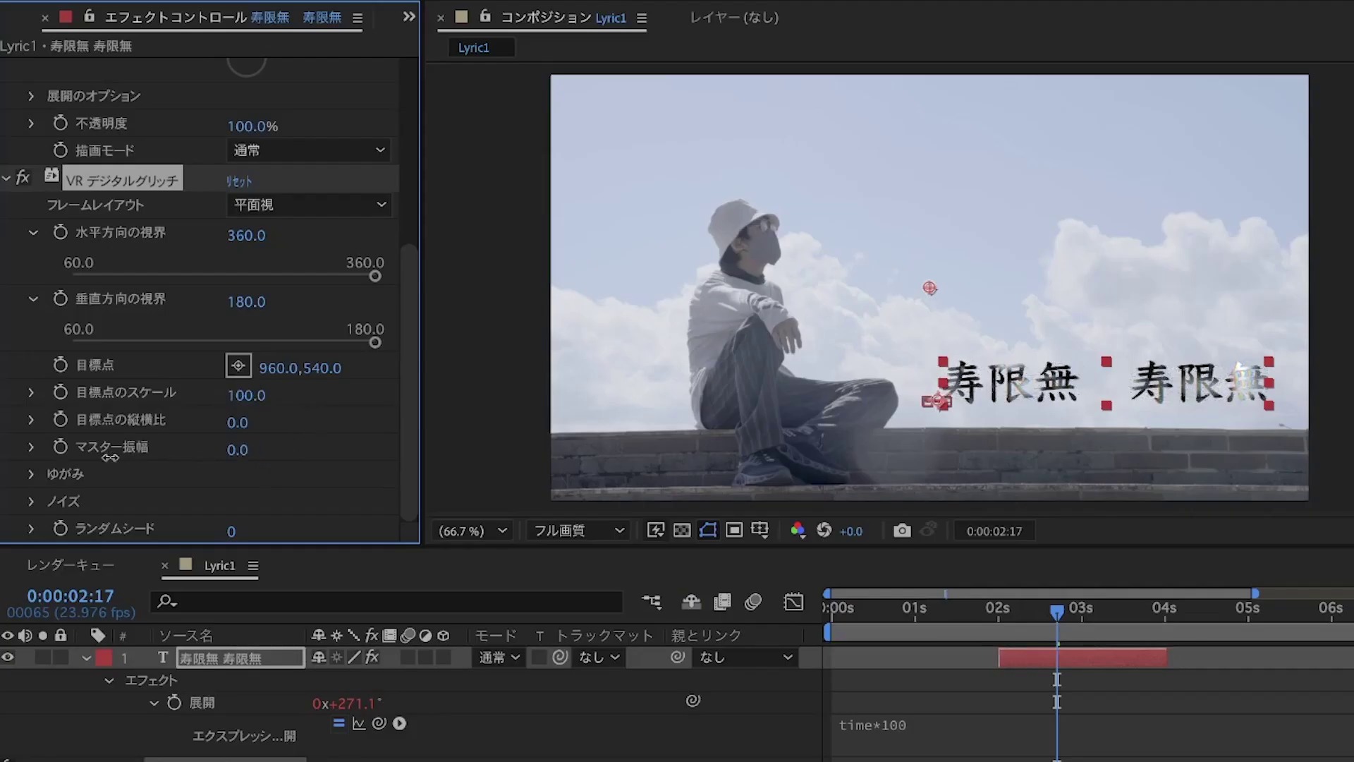
mouse_move(255, 454)
left_mouse_down()
mouse_move(134, 461)
mouse_move(159, 475)
mouse_move(80, 504)
left_mouse_up()
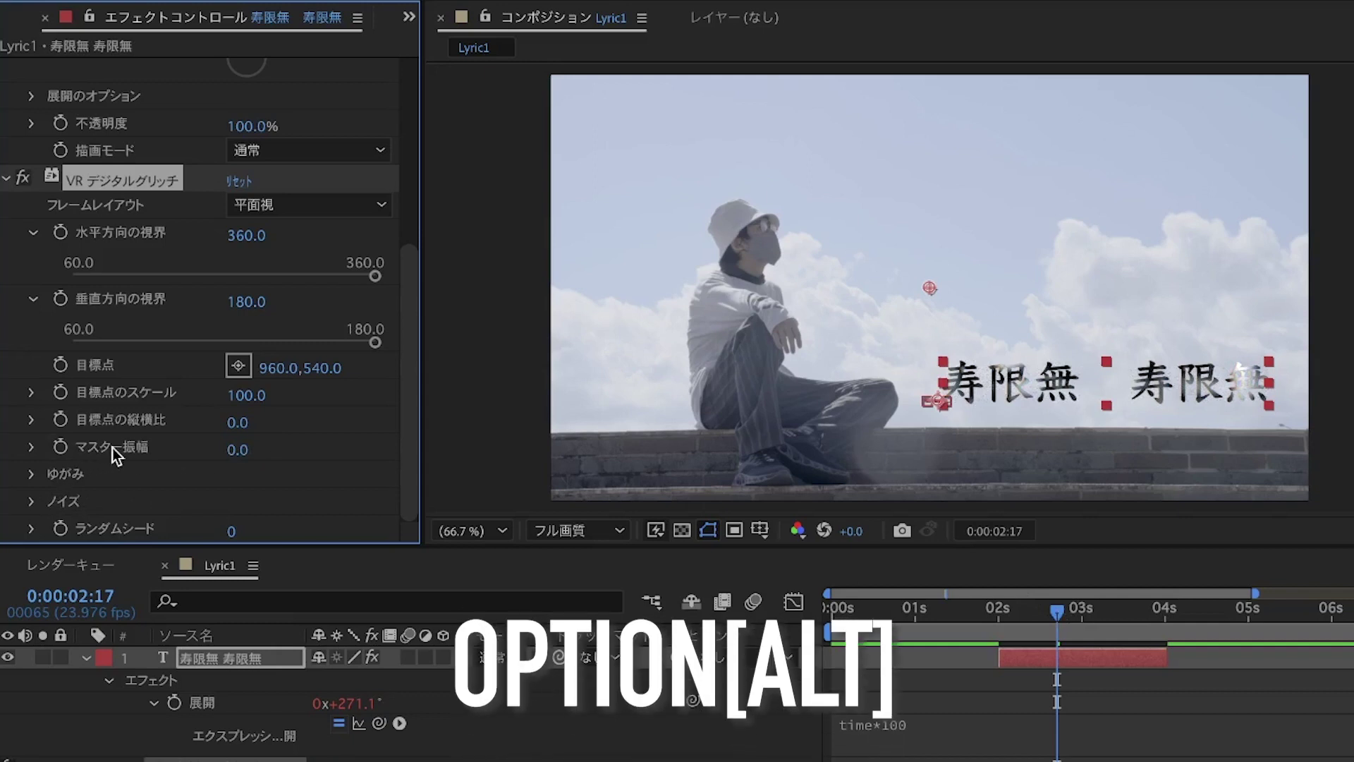
Replace the master amplitude expression with random(100) and preview around 0:00:02:15.
left_click(59, 451, "alt")
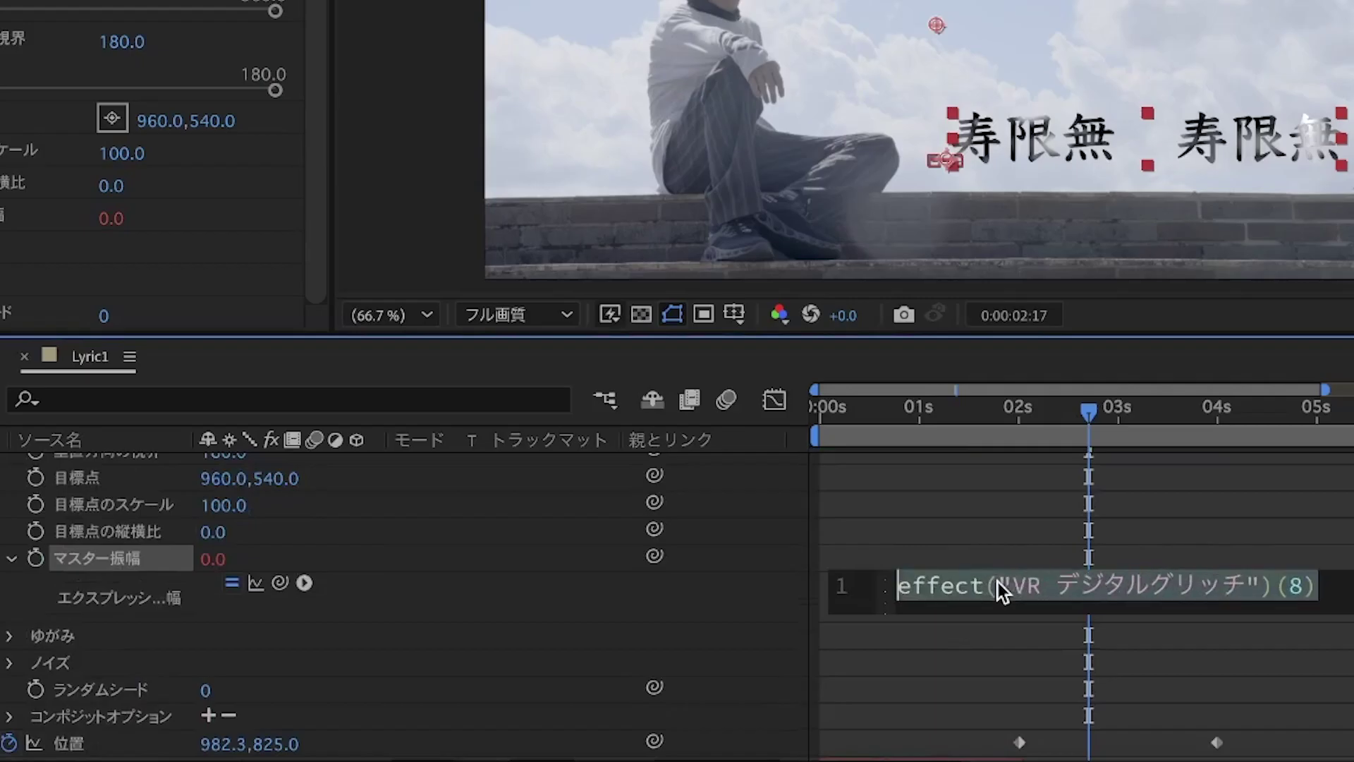
key("BackSpace")
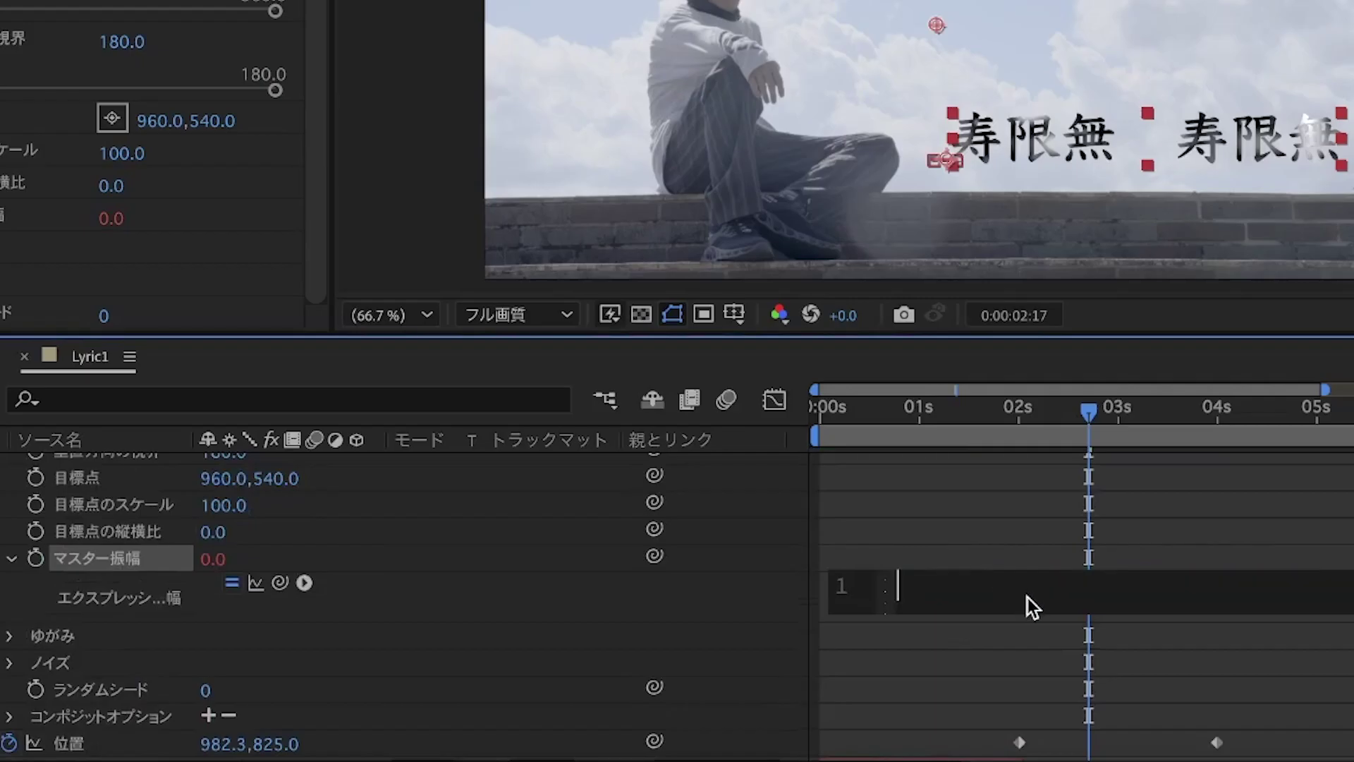
type("random")
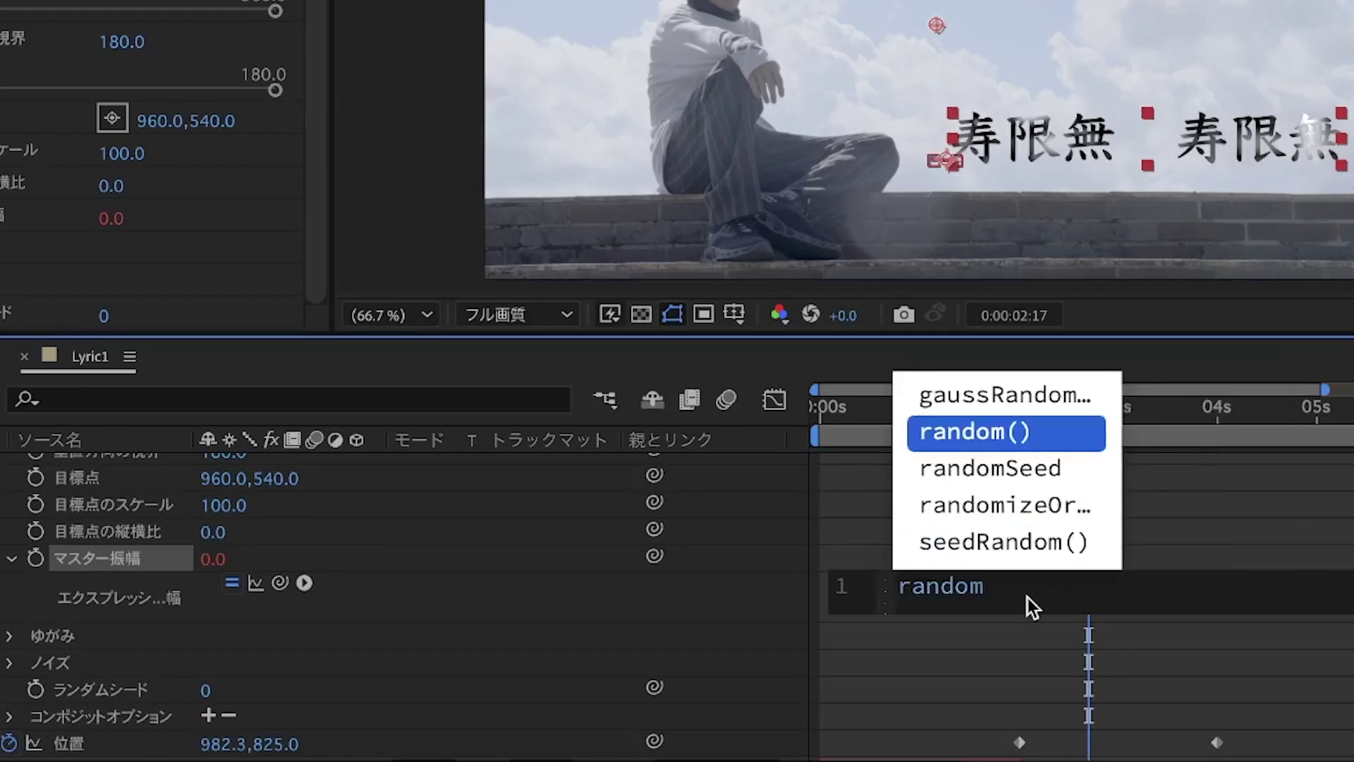
key("Return")
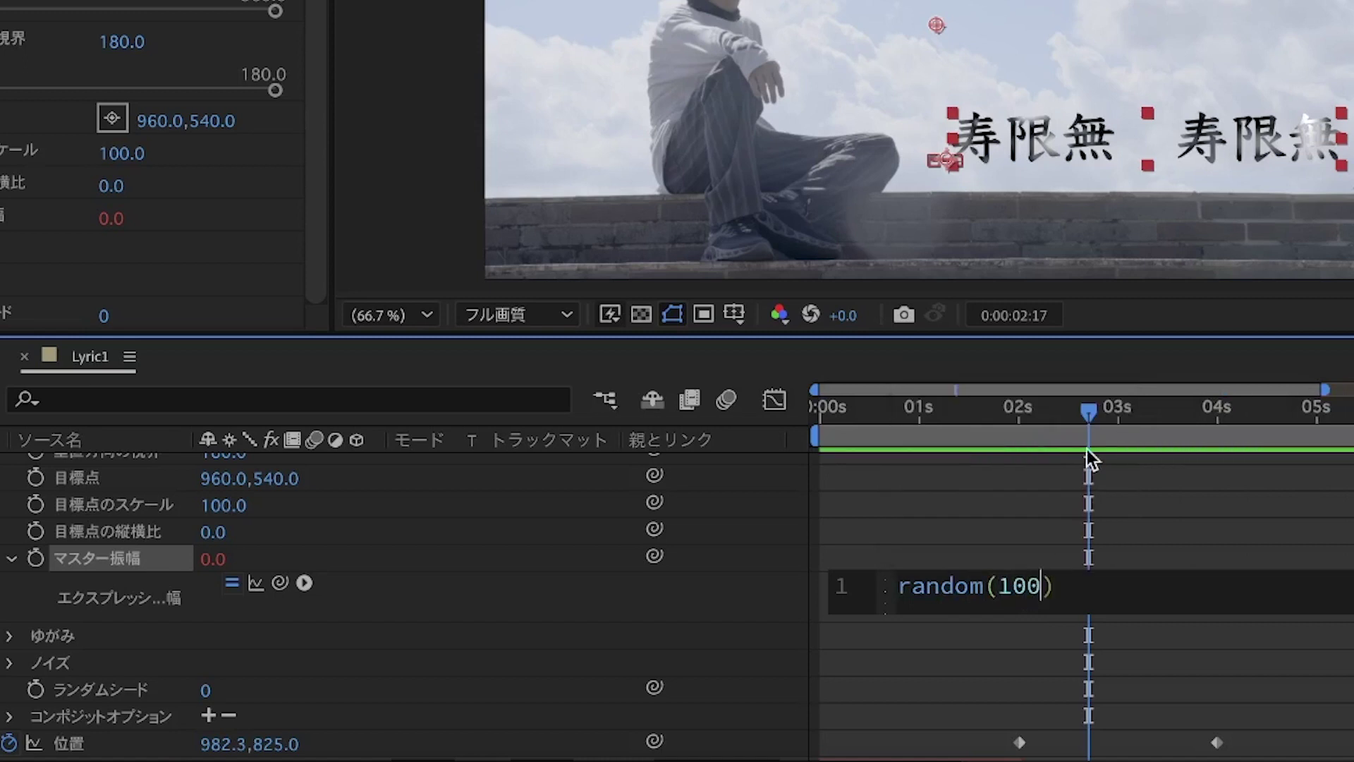
left_click_drag(1081, 429, 937, 417)
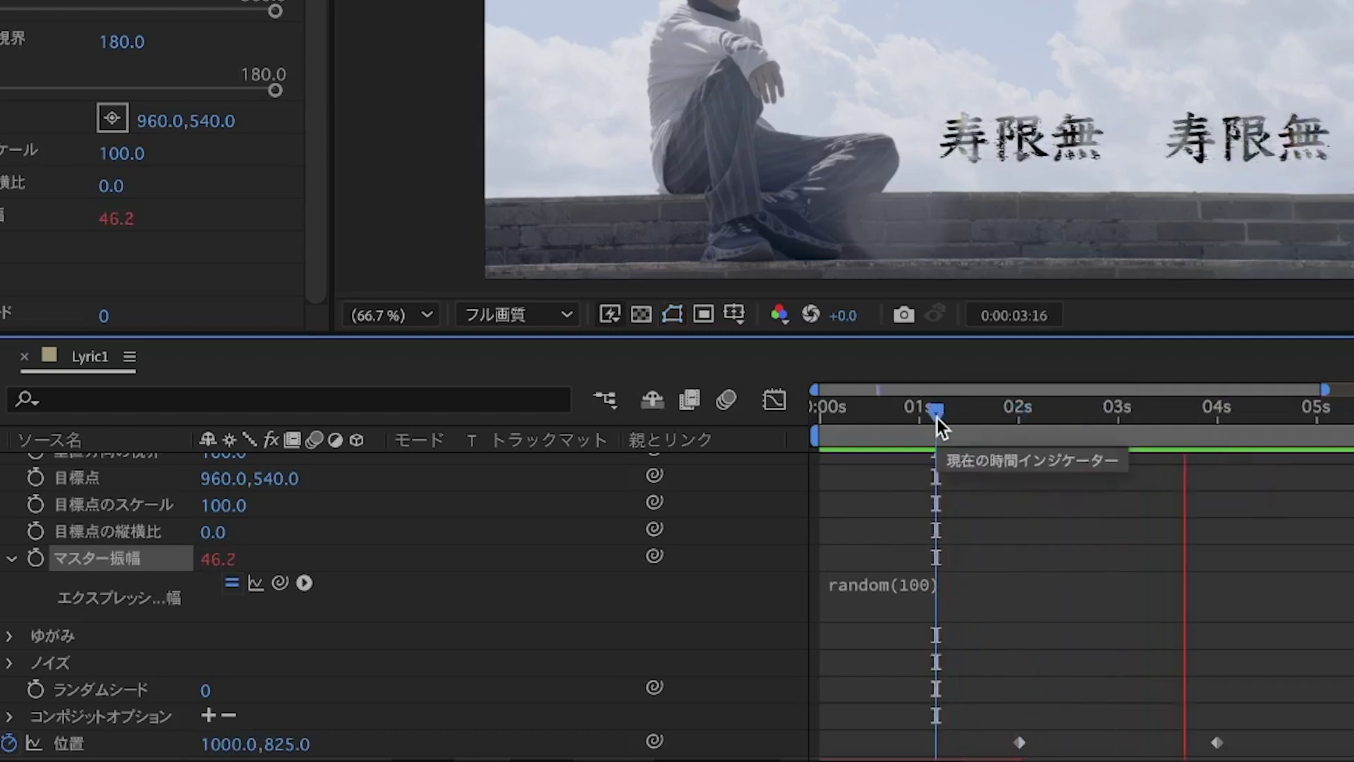
left_click_drag(1042, 416, 1081, 424)
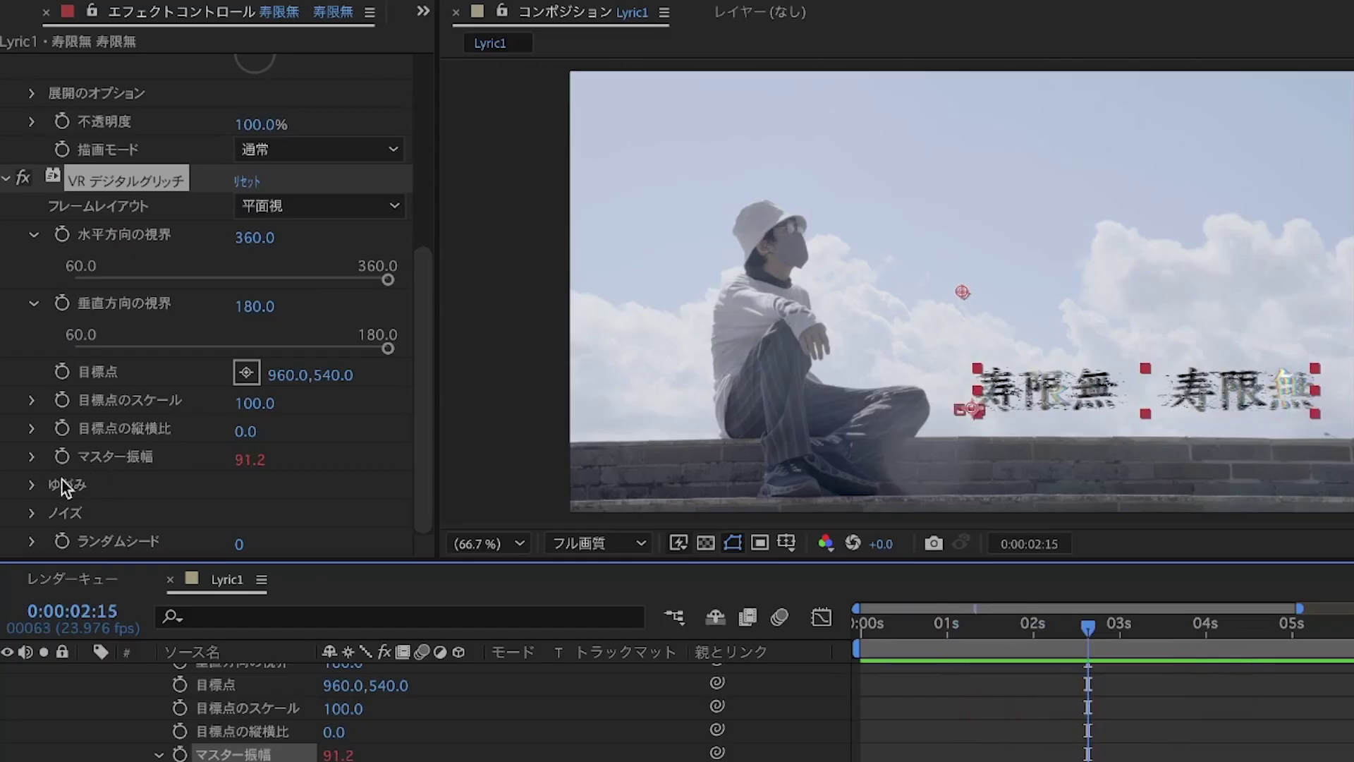
Set the glitch transform scales X, Y, Z to 80 and shape distortion X to 10.
left_click(31, 484)
left_click(61, 514)
scroll(148, 418, "down", 5)
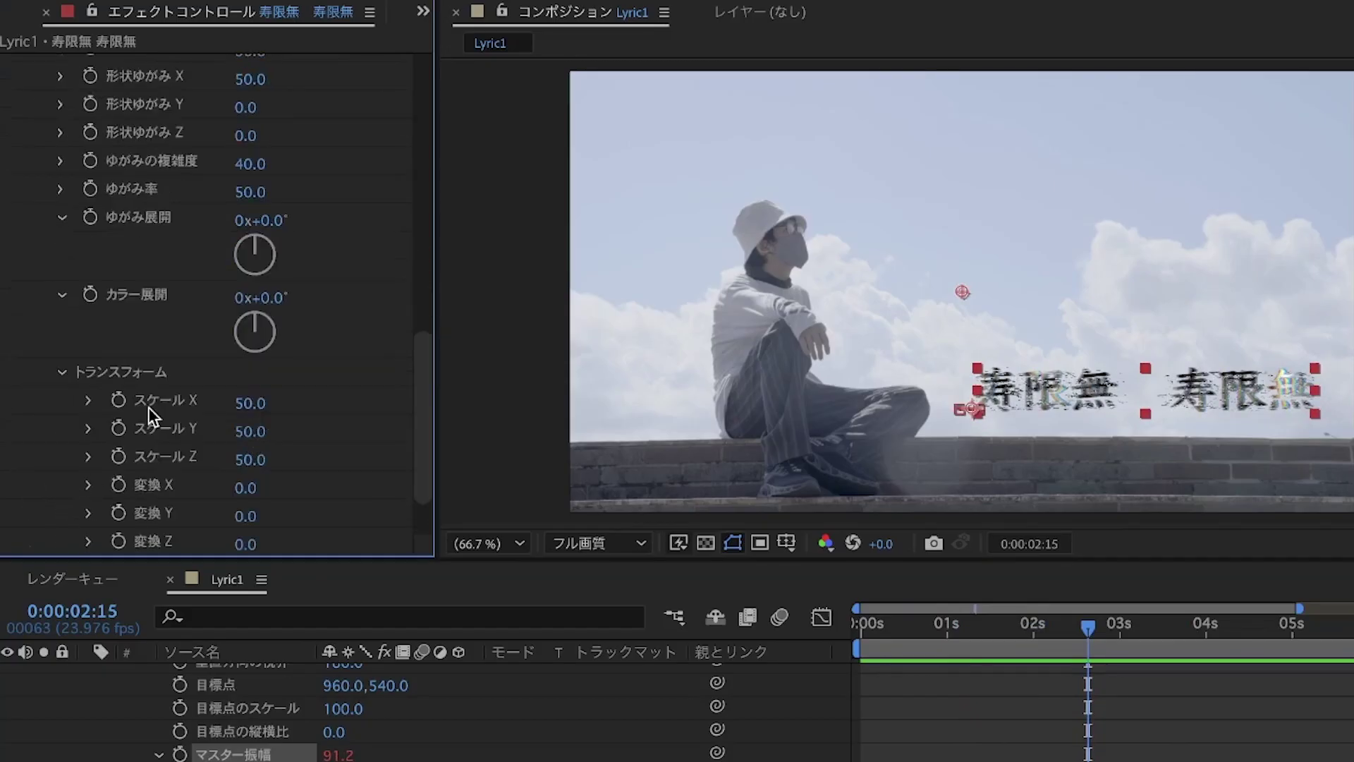
mouse_move(254, 427)
left_mouse_down()
mouse_move(262, 406)
mouse_move(300, 401)
mouse_move(291, 367)
left_mouse_up()
scroll(270, 187, "up", 4)
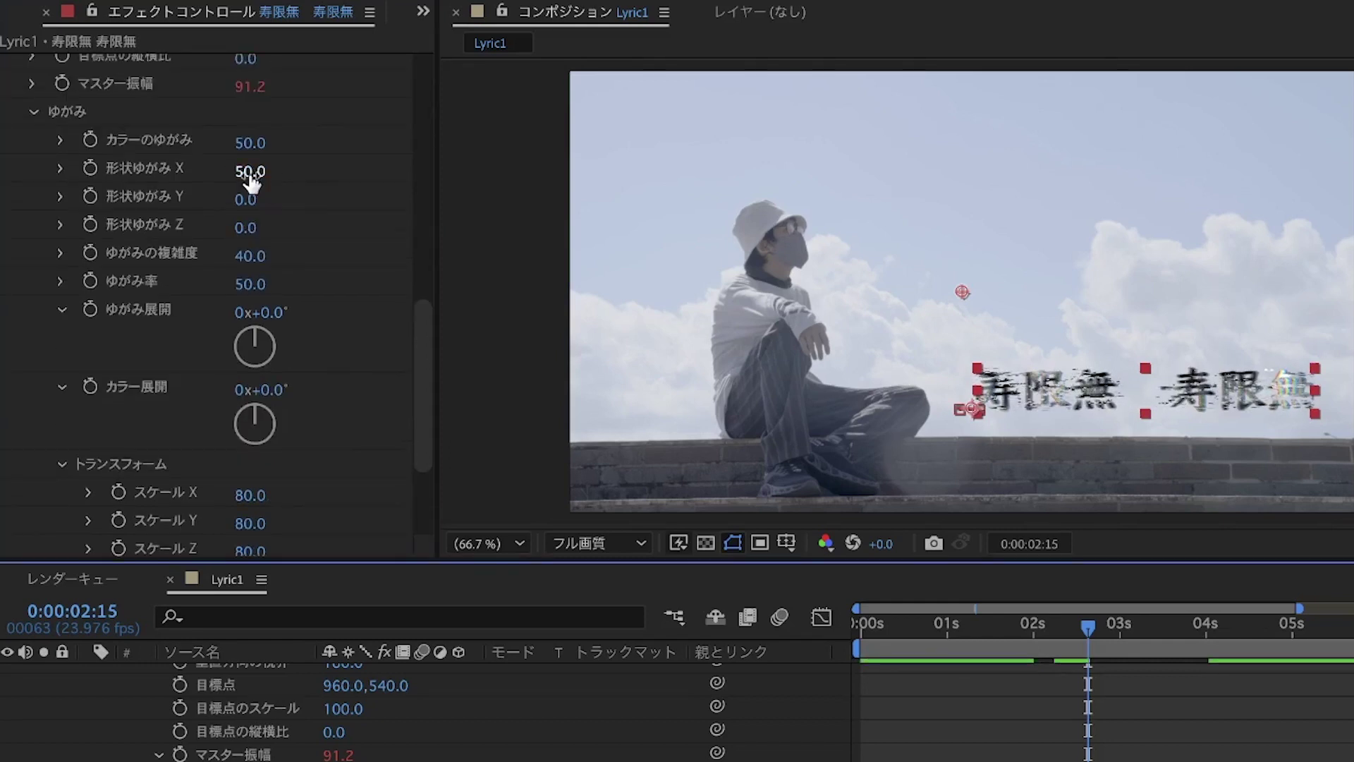
left_click_drag(249, 176, 233, 170)
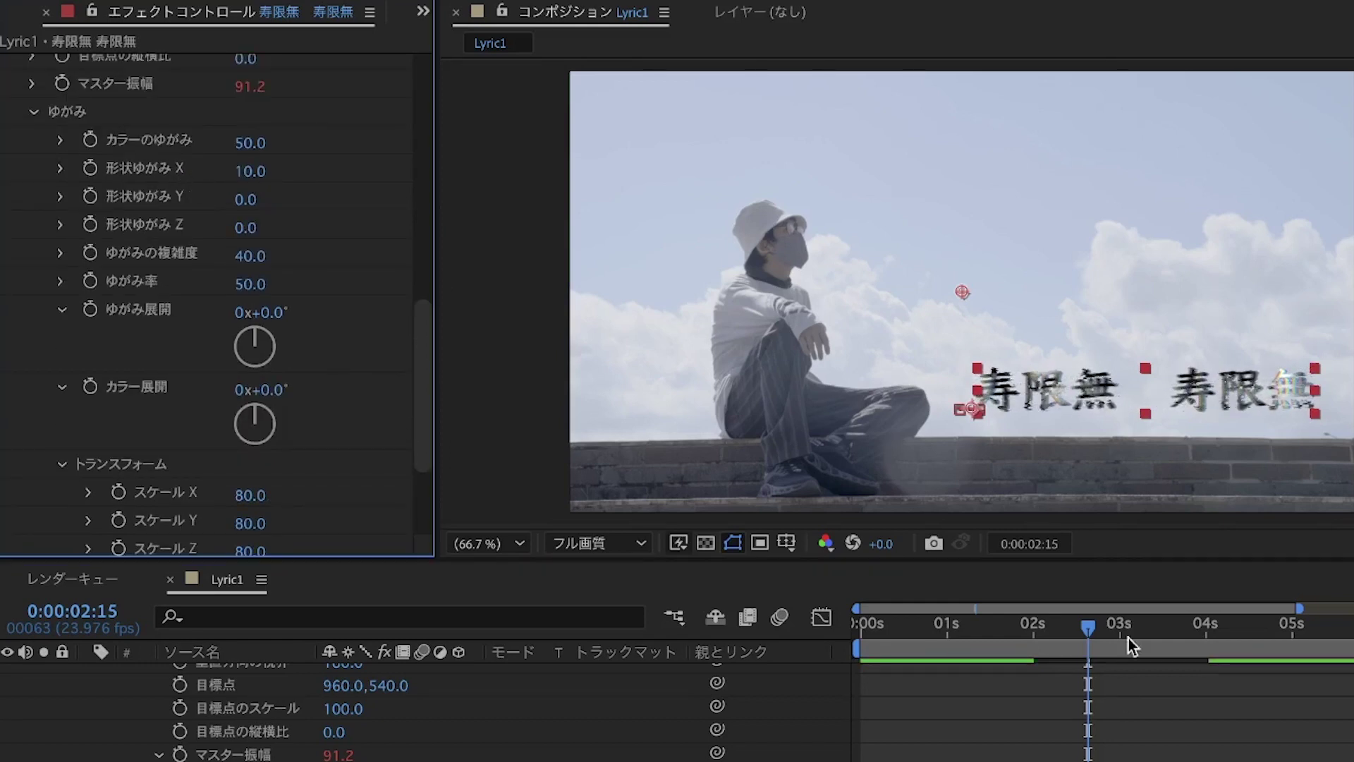
Preview the glitch from about 1:15 until the second lyric appears.
left_click_drag(1115, 631, 1022, 632)
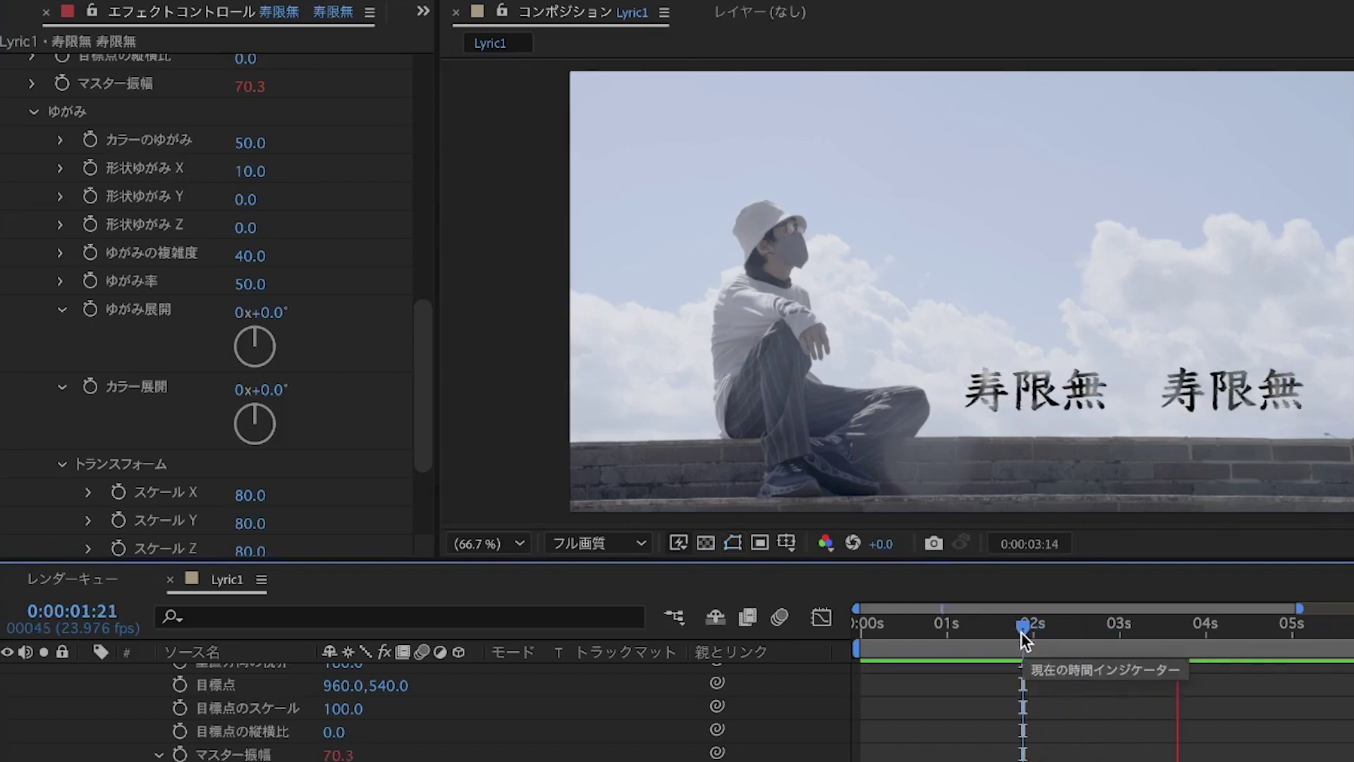
left_click(1001, 633)
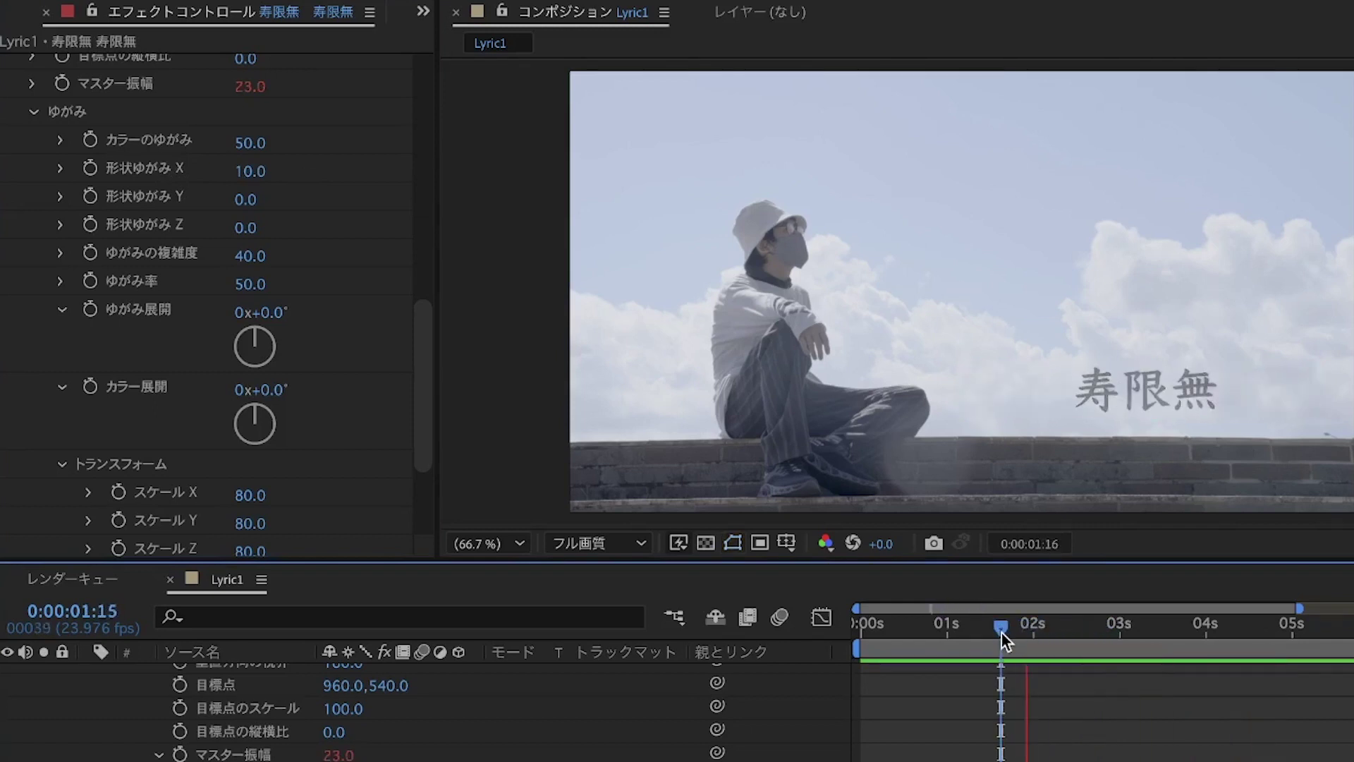
left_click(1001, 632)
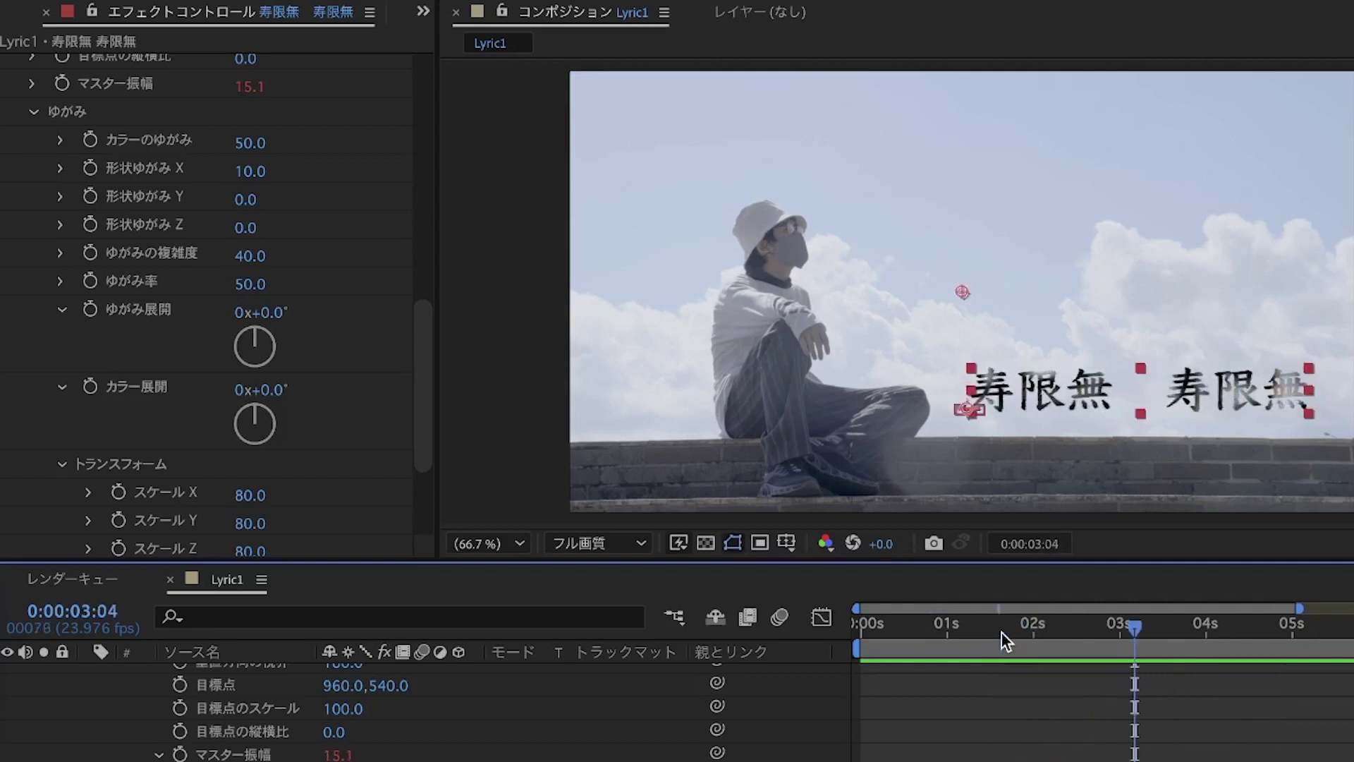
key("space")
left_click_drag(1002, 632, 1208, 640)
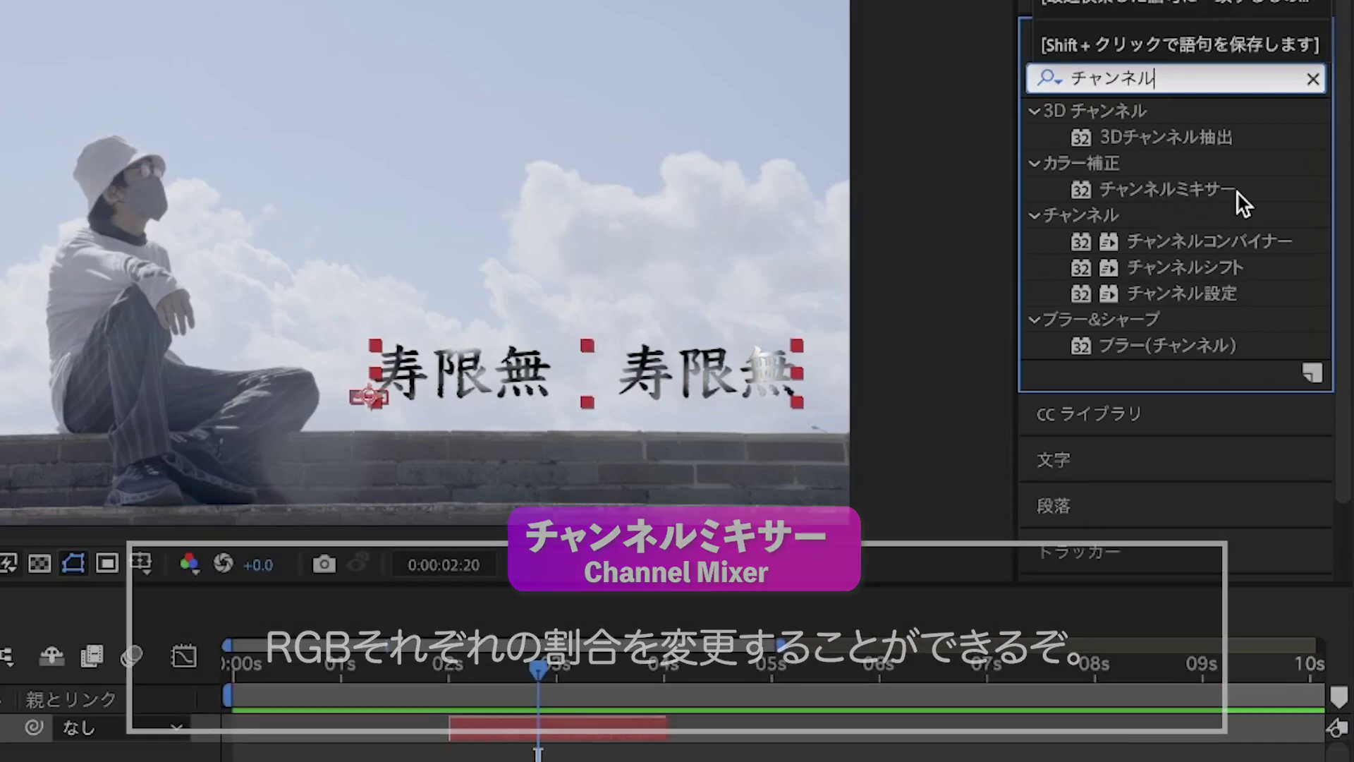
Apply Channel Mixer to the lyric text with red-red and green-green both at 50.
double_click(1189, 194)
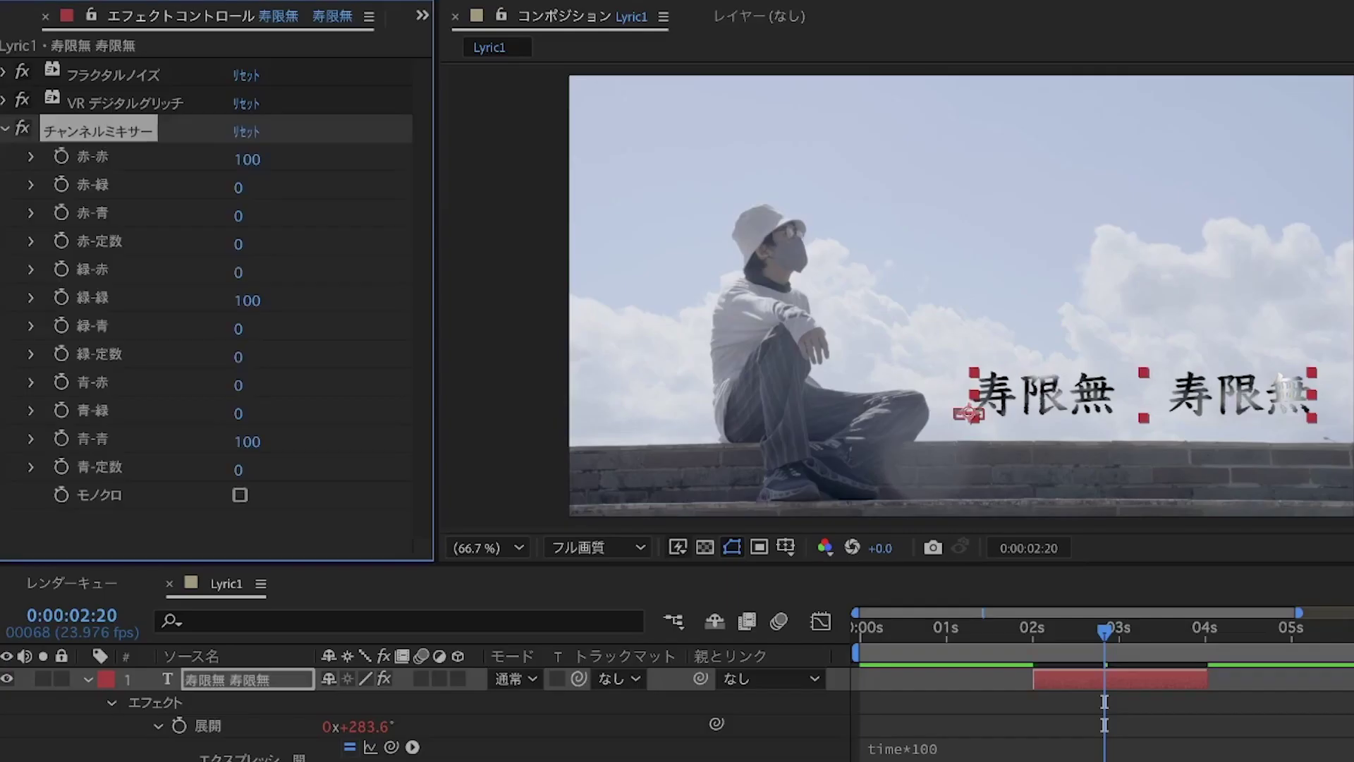
left_click_drag(266, 168, 247, 171)
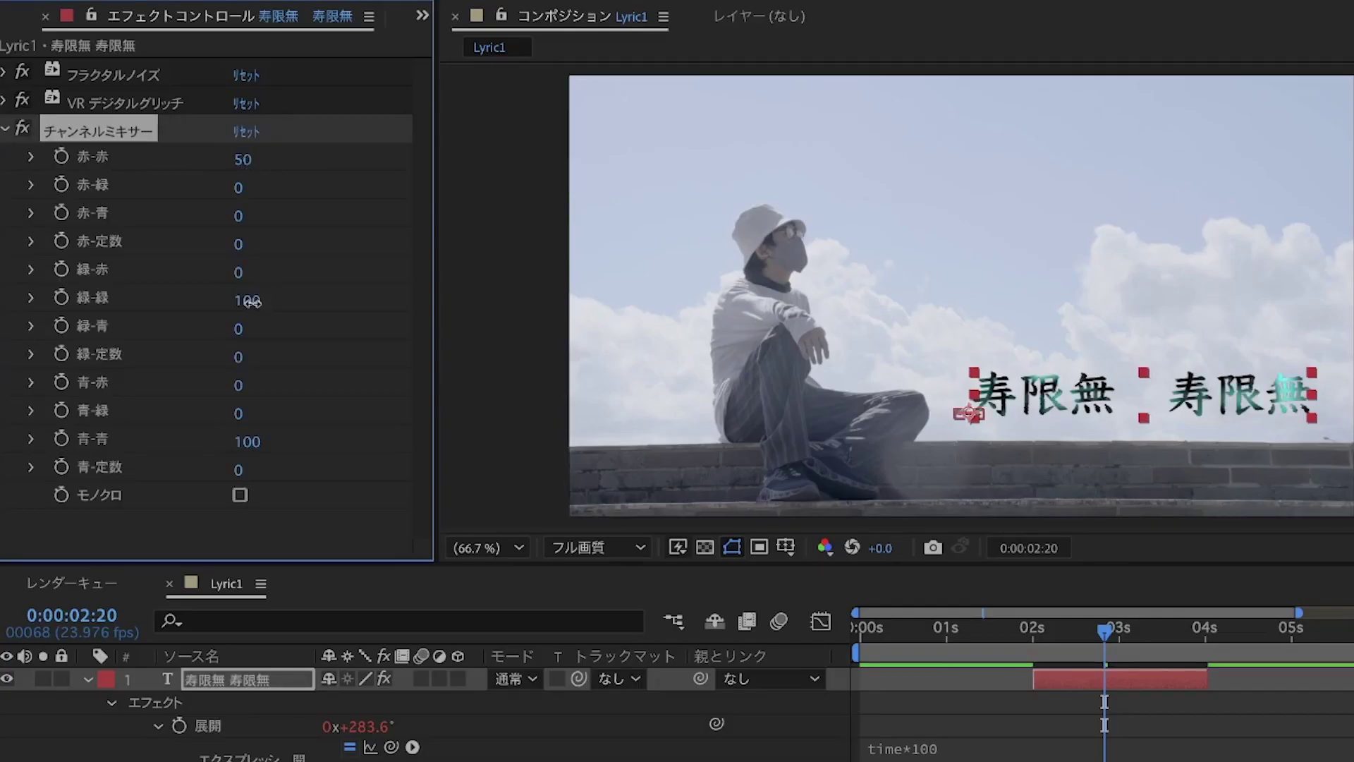
left_click_drag(252, 302, 289, 310)
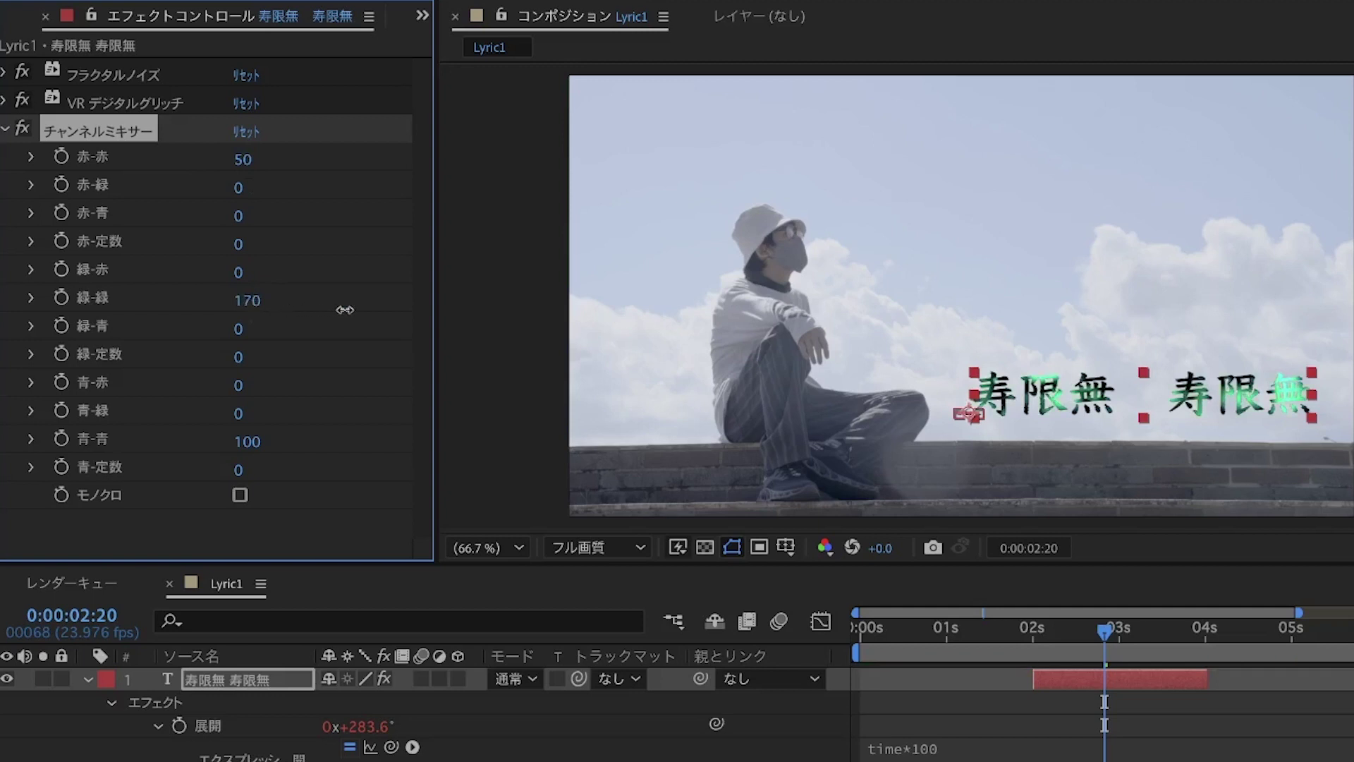
left_click_drag(309, 311, 201, 311)
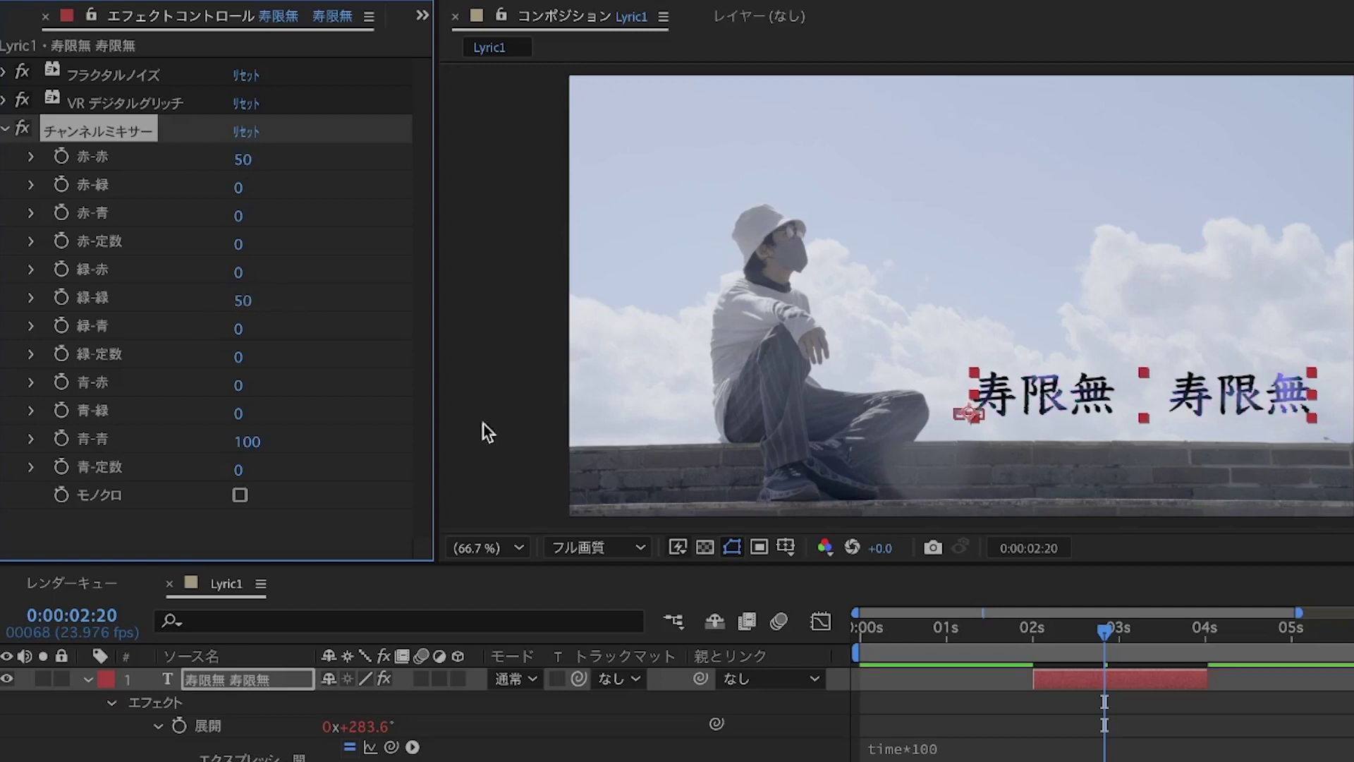
Preview the blue-tinted lyrics, folding away the Channel Mixer and VR Digital Glitch settings.
mouse_move(1097, 638)
left_mouse_down()
mouse_move(1009, 641)
mouse_move(1177, 654)
mouse_move(1007, 646)
left_mouse_up()
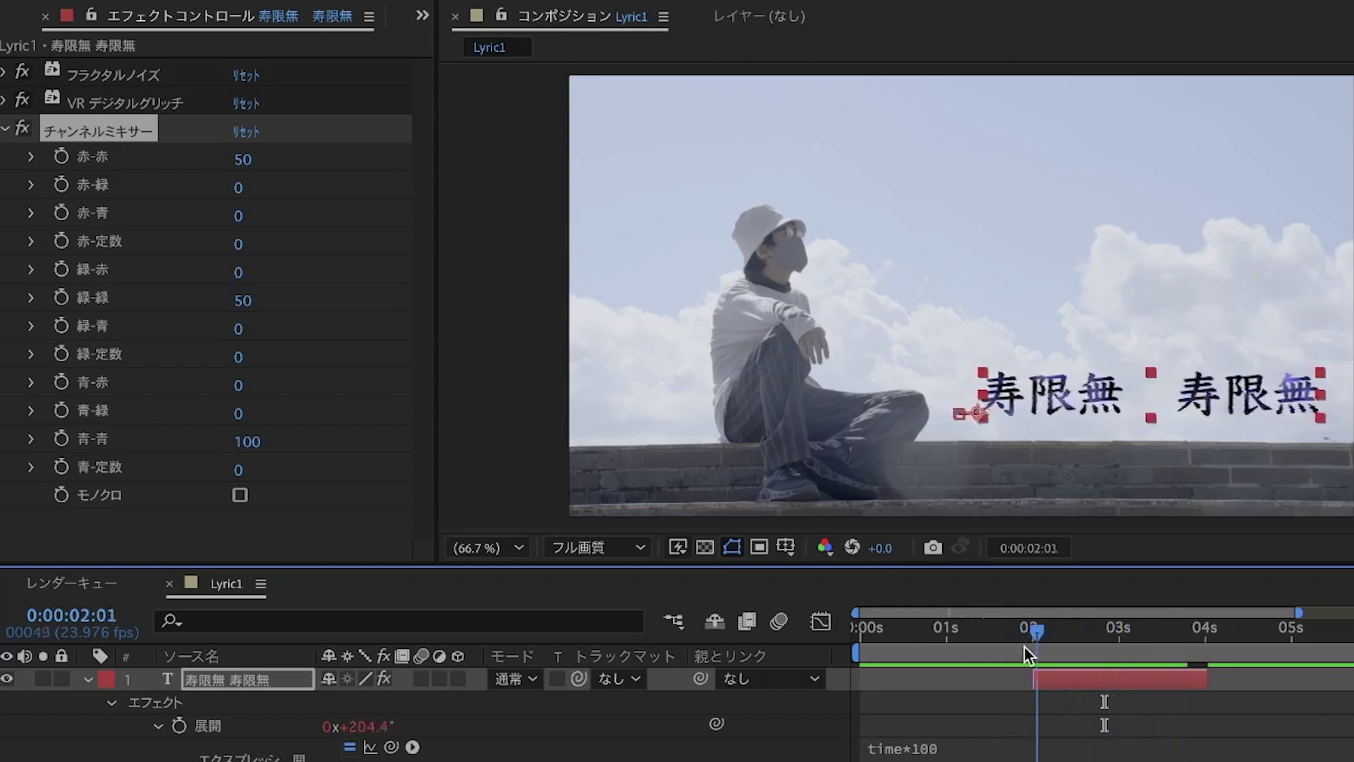
key("space")
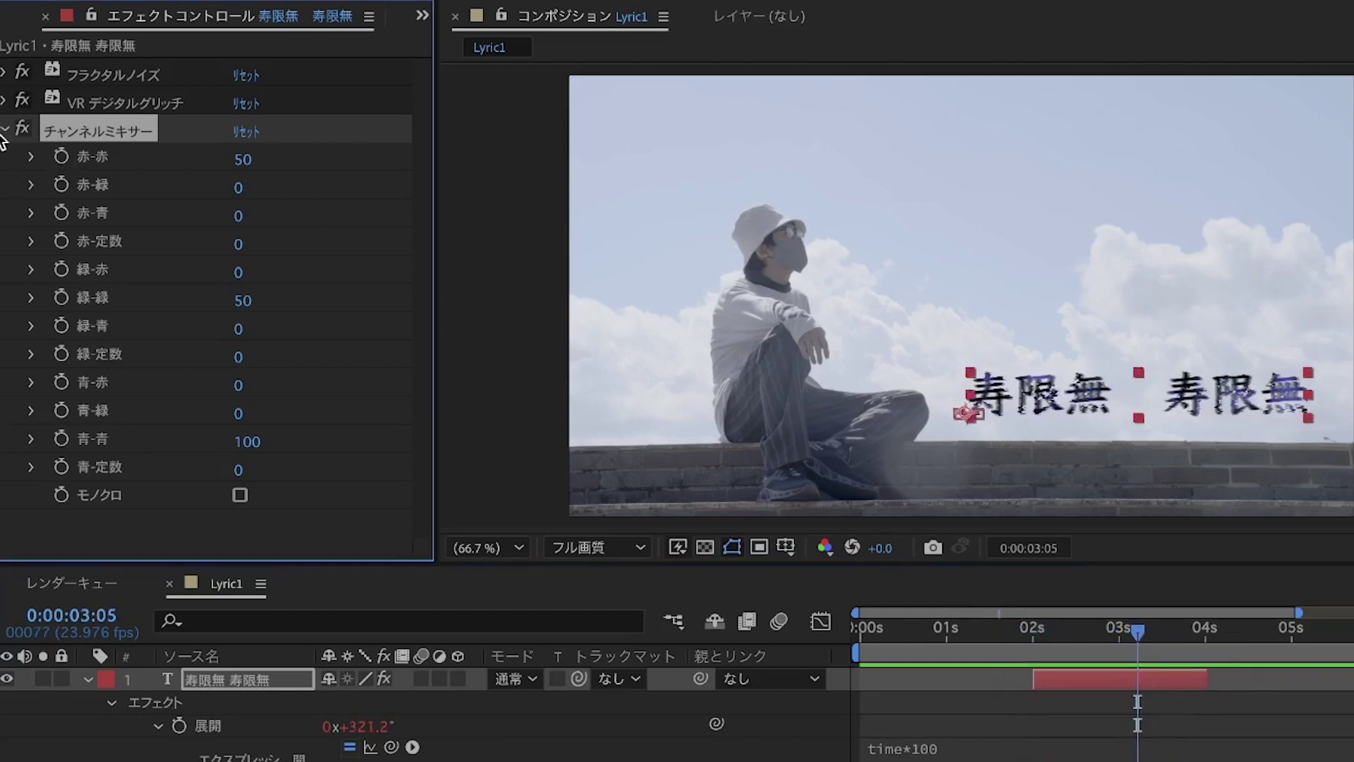
left_click(4, 129)
left_click(4, 103)
scroll(30, 134, "up", 1)
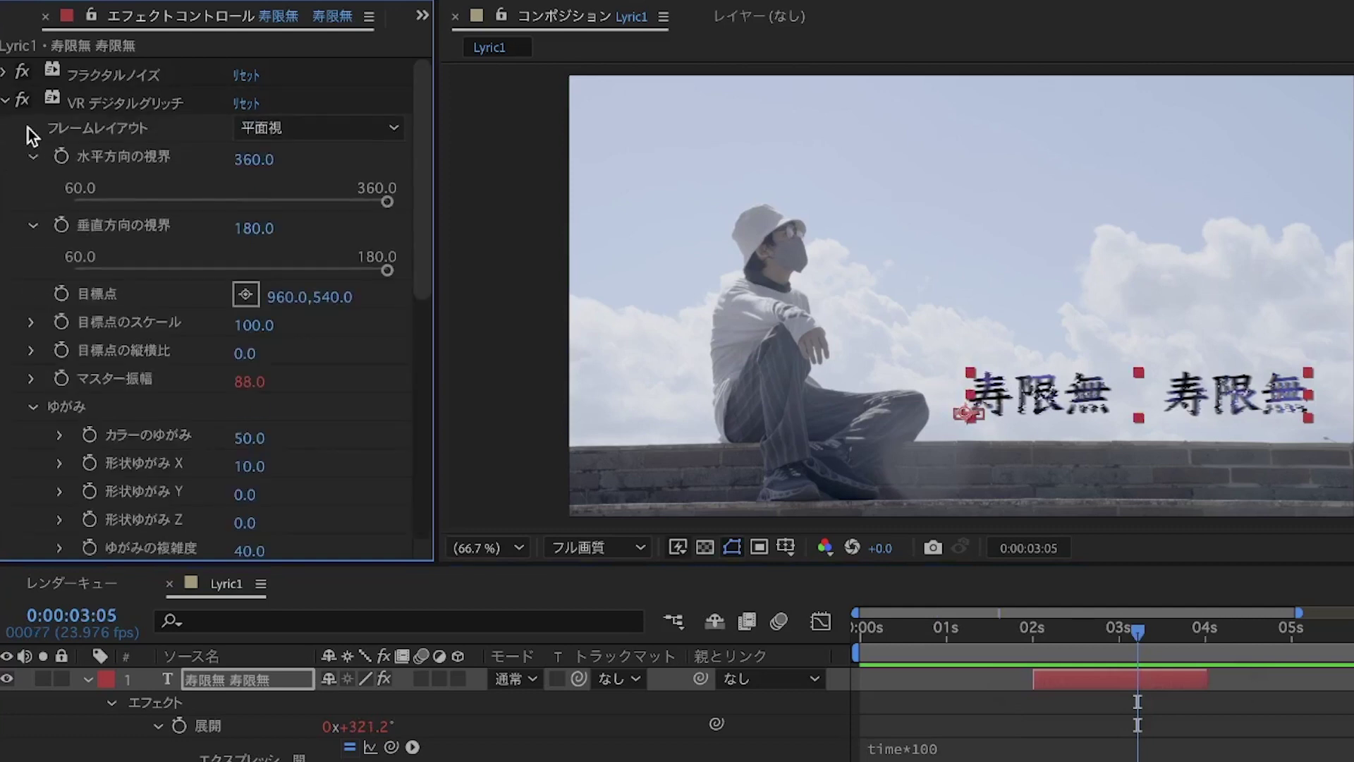
left_click(110, 109)
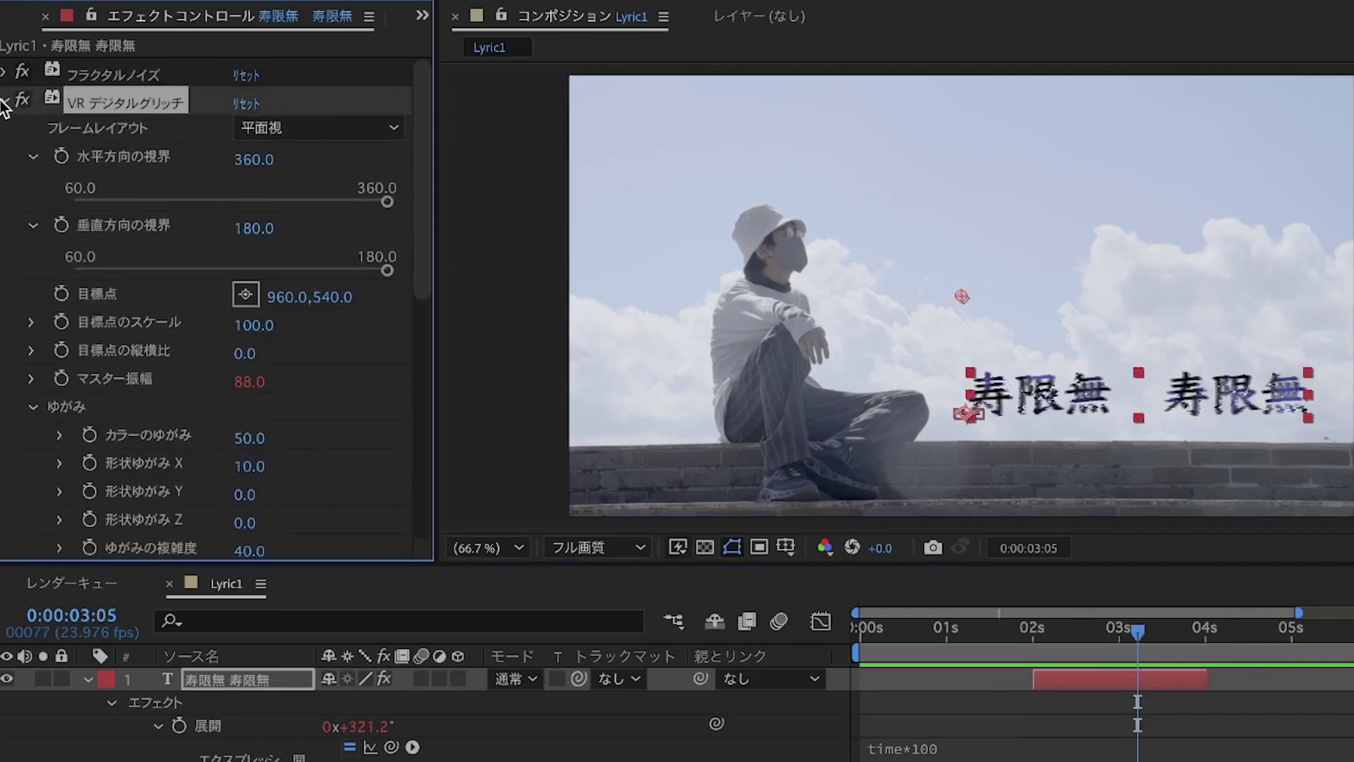
left_click(4, 103)
left_click_drag(1128, 638, 1000, 638)
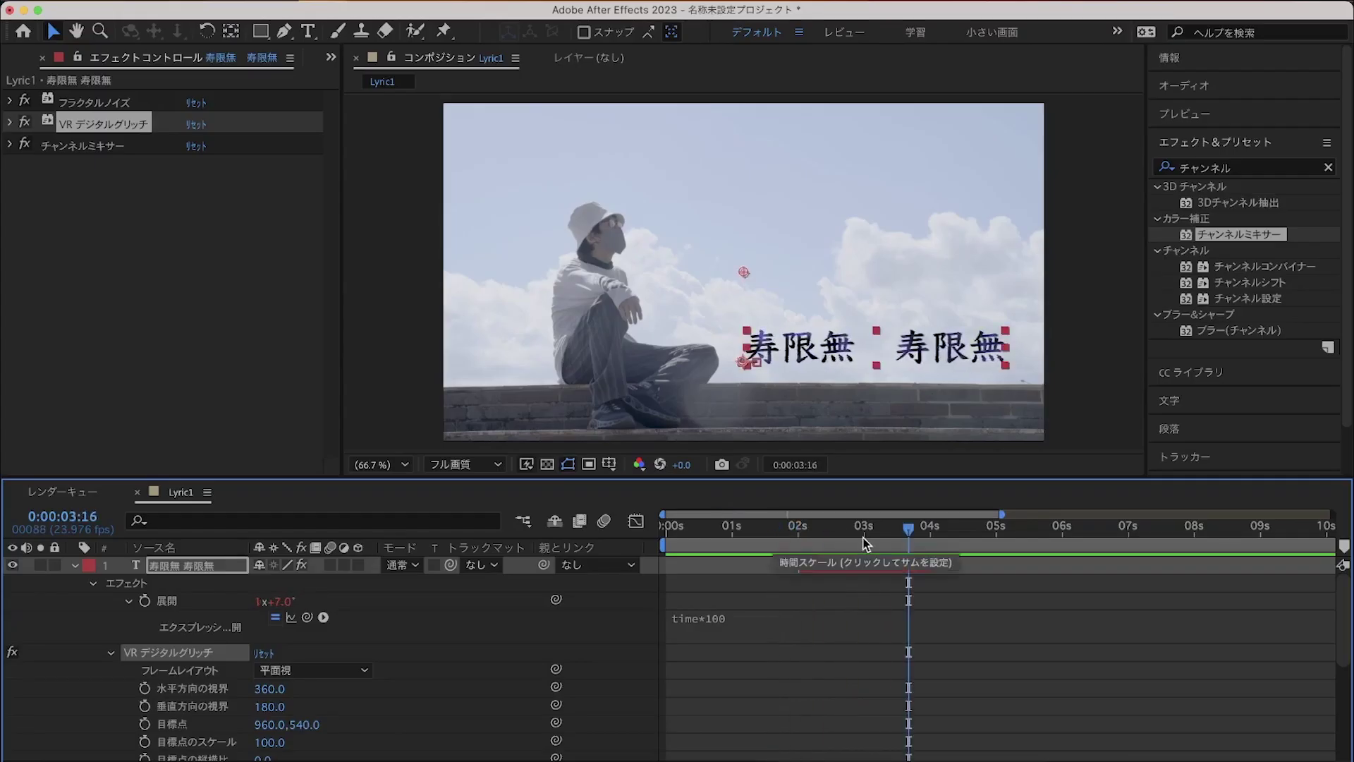
mouse_move(880, 540)
left_mouse_down()
mouse_move(801, 543)
mouse_move(866, 556)
mouse_move(840, 560)
mouse_move(850, 573)
left_mouse_up()
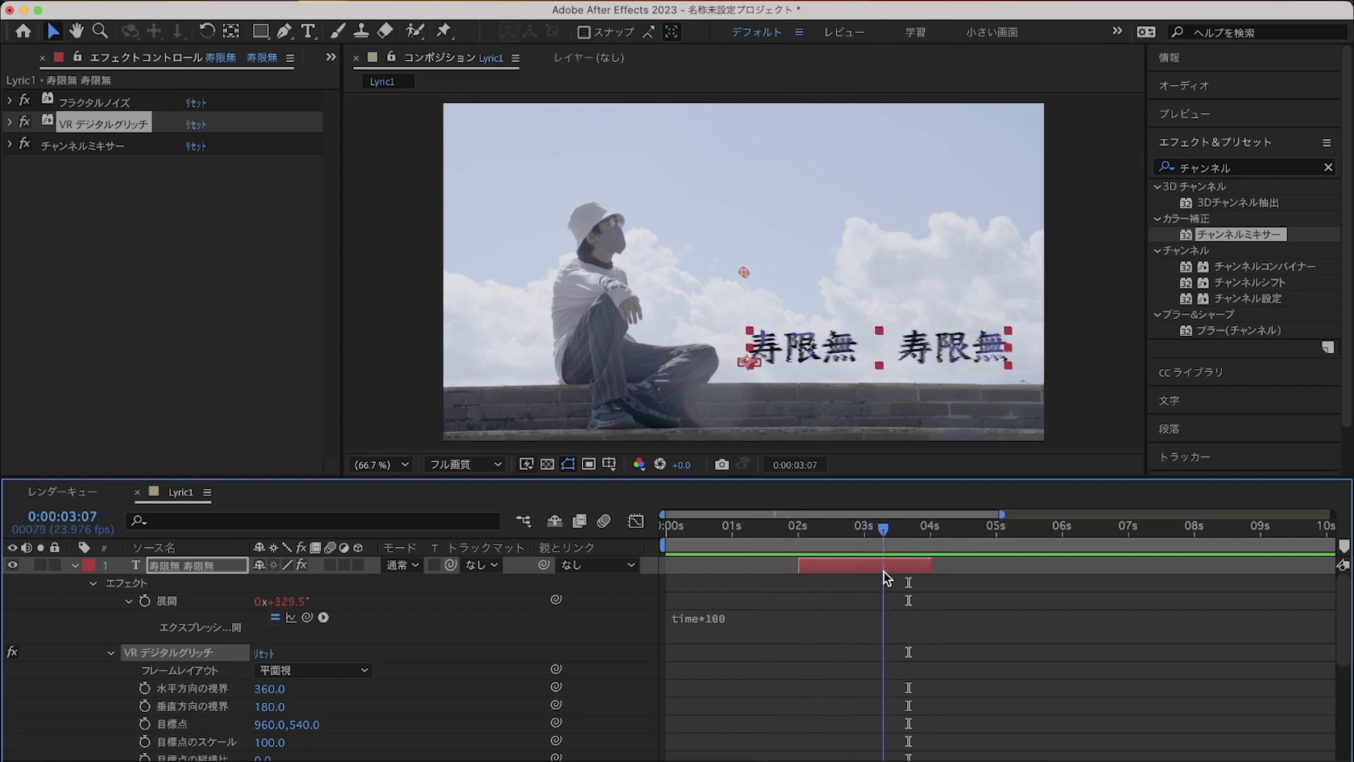
left_click_drag(853, 580, 866, 570)
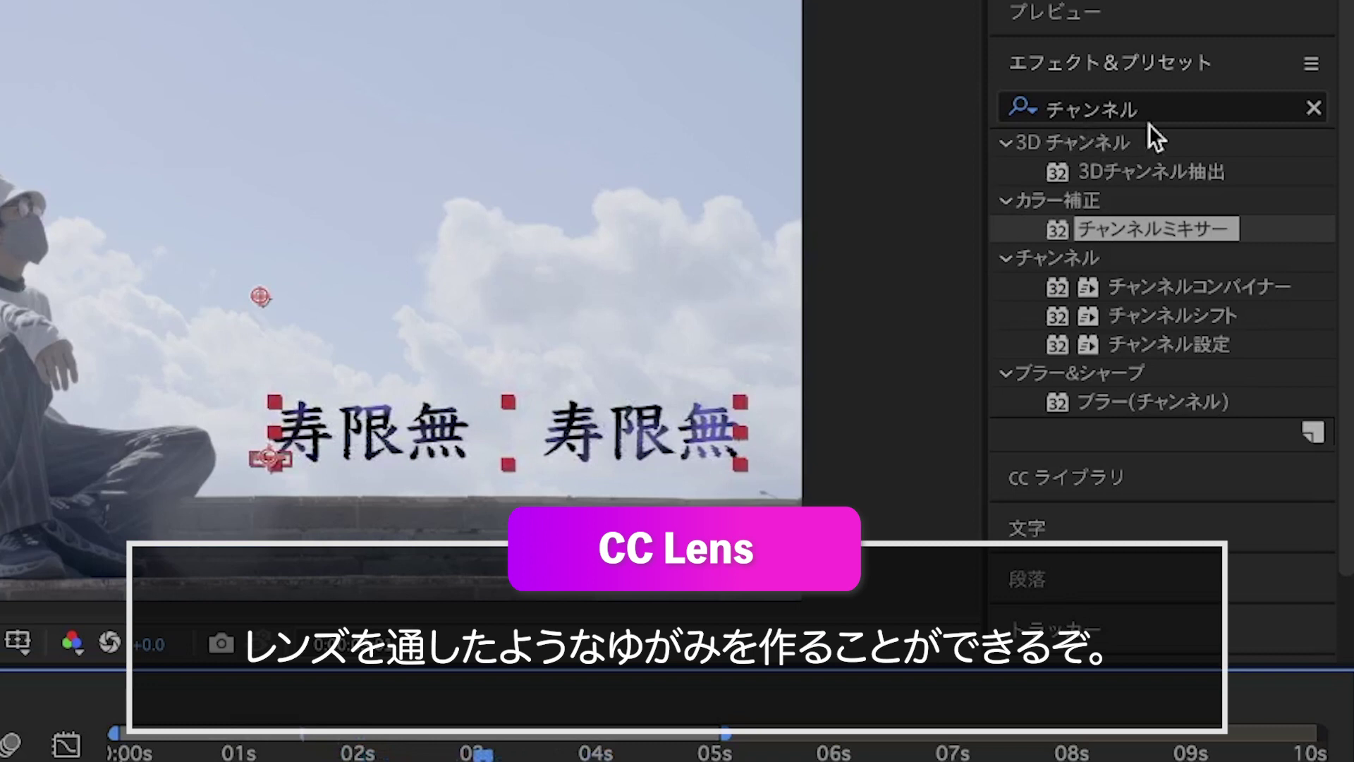
Apply CC Lens ('cc len') to the lyric, centering it at 78, 777 with Size 200.
left_click(1059, 115)
type("cc len")
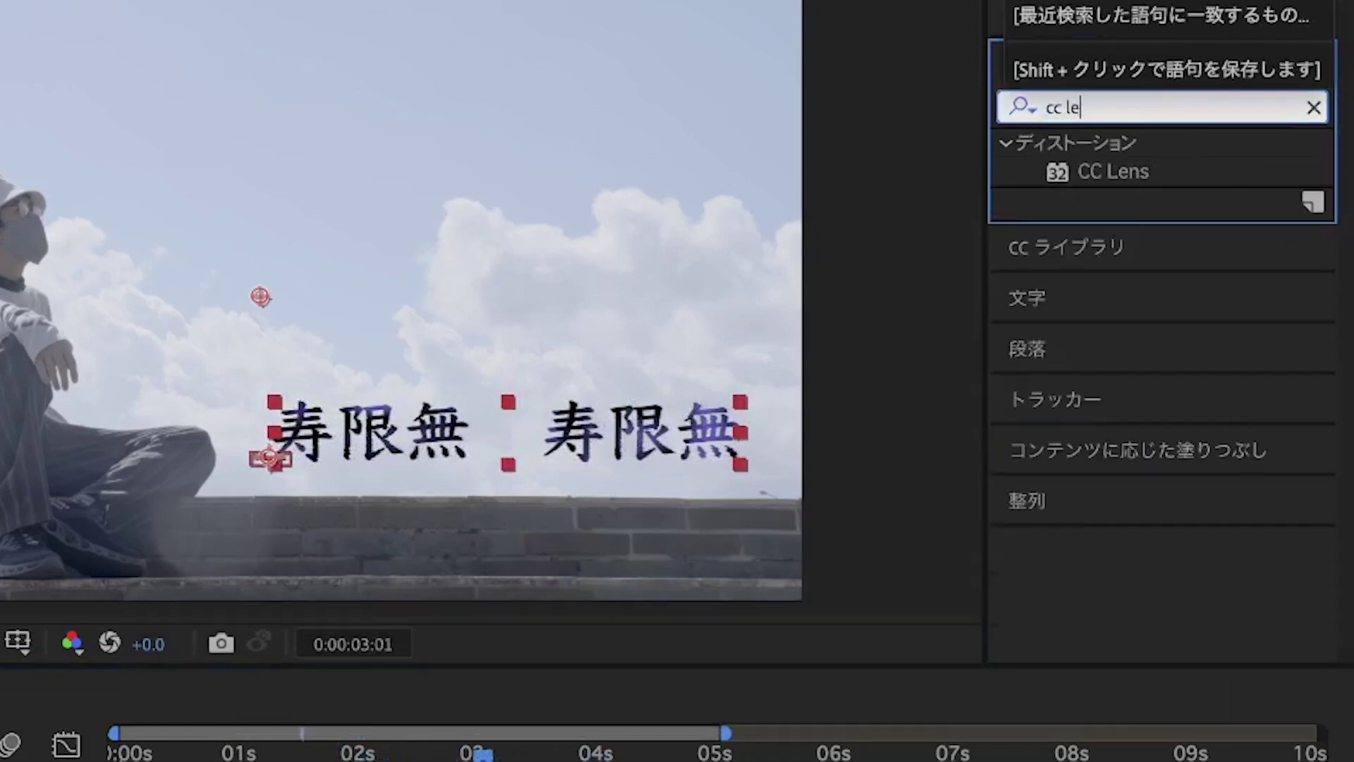
double_click(1124, 168)
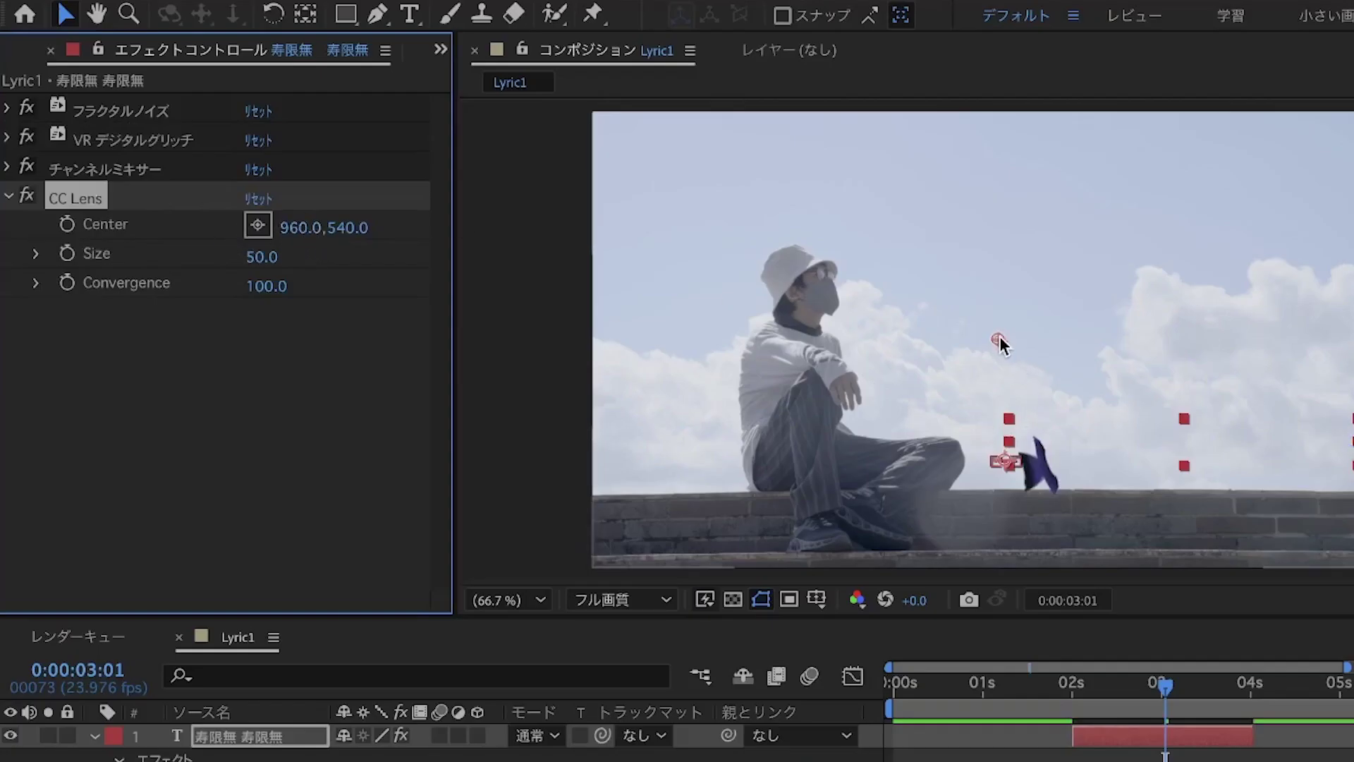
mouse_move(1000, 344)
left_mouse_down()
mouse_move(1091, 462)
mouse_move(1041, 441)
mouse_move(1086, 440)
left_mouse_up()
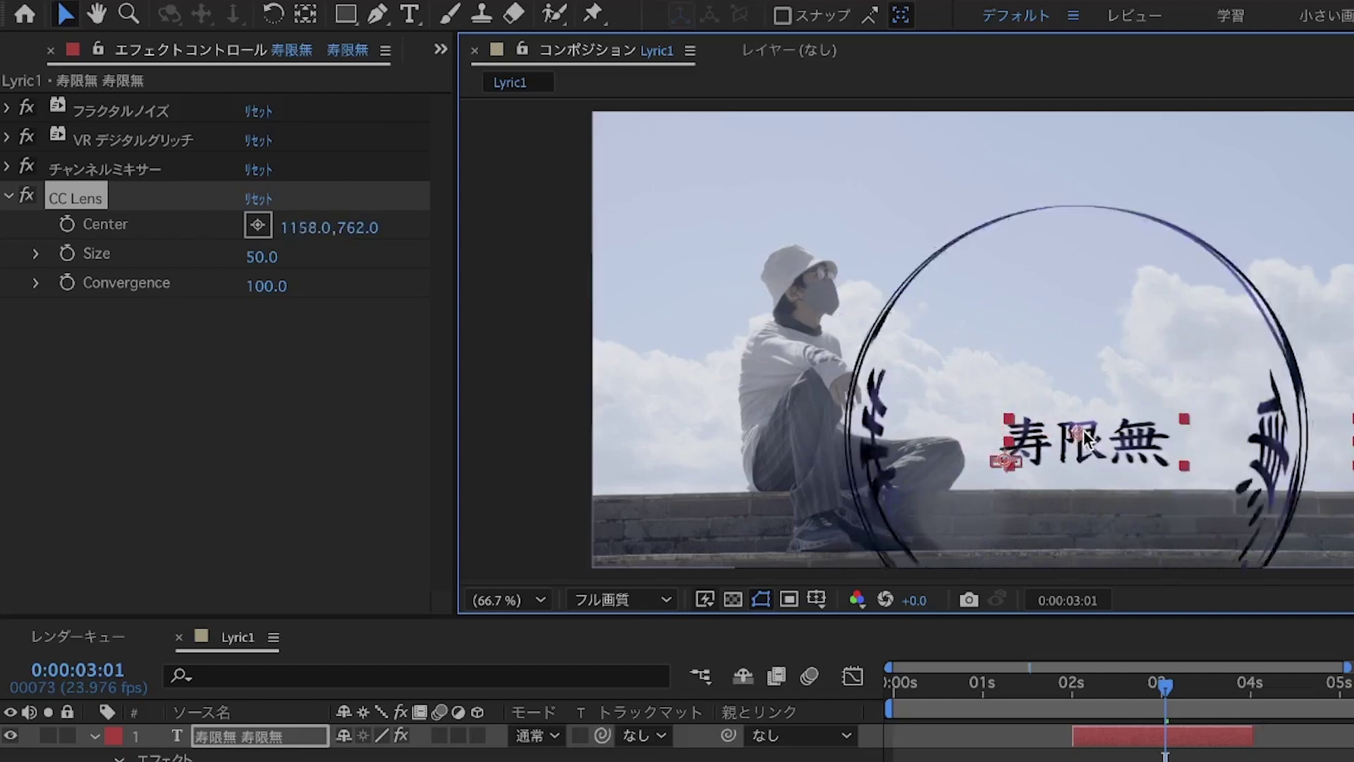
left_click_drag(1086, 441, 1086, 442)
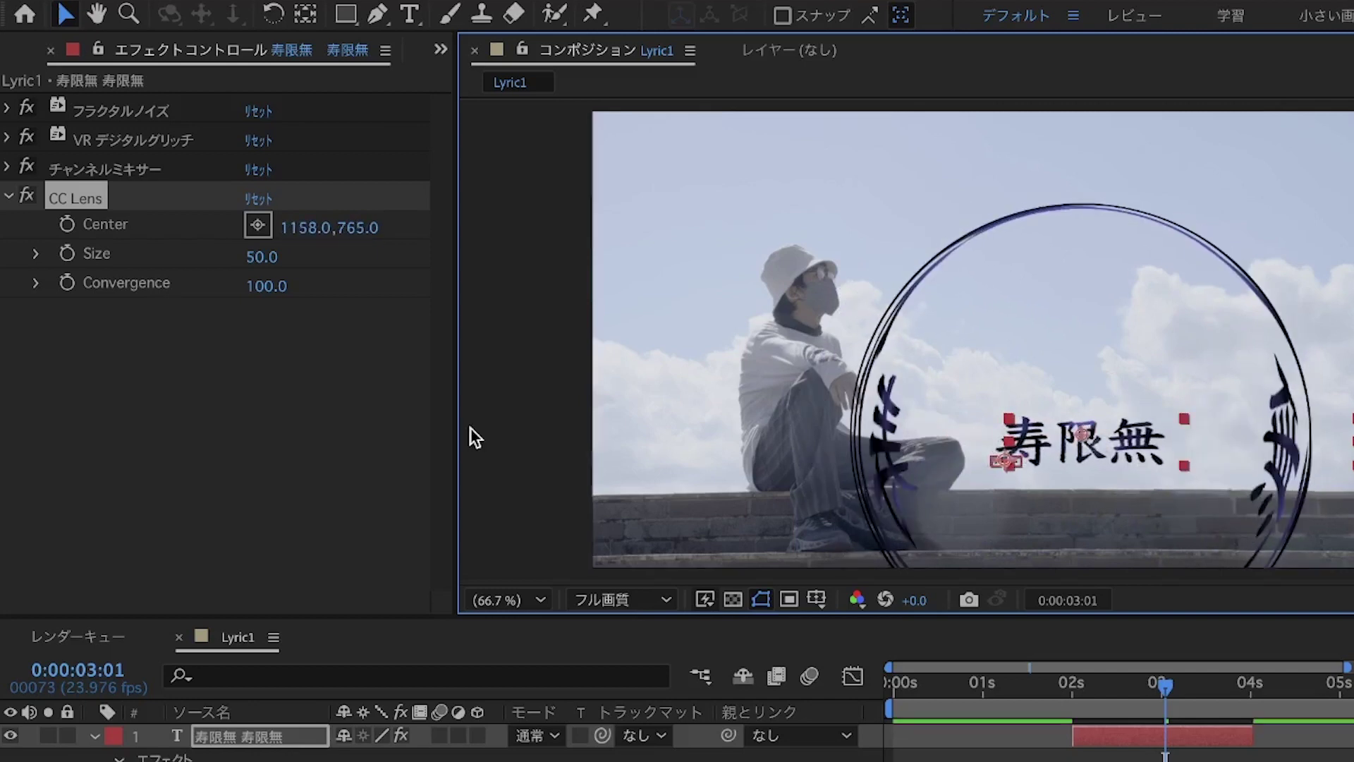
left_click_drag(262, 257, 451, 257)
mouse_move(1083, 434)
left_mouse_down()
mouse_move(609, 401)
mouse_move(593, 418)
left_mouse_up()
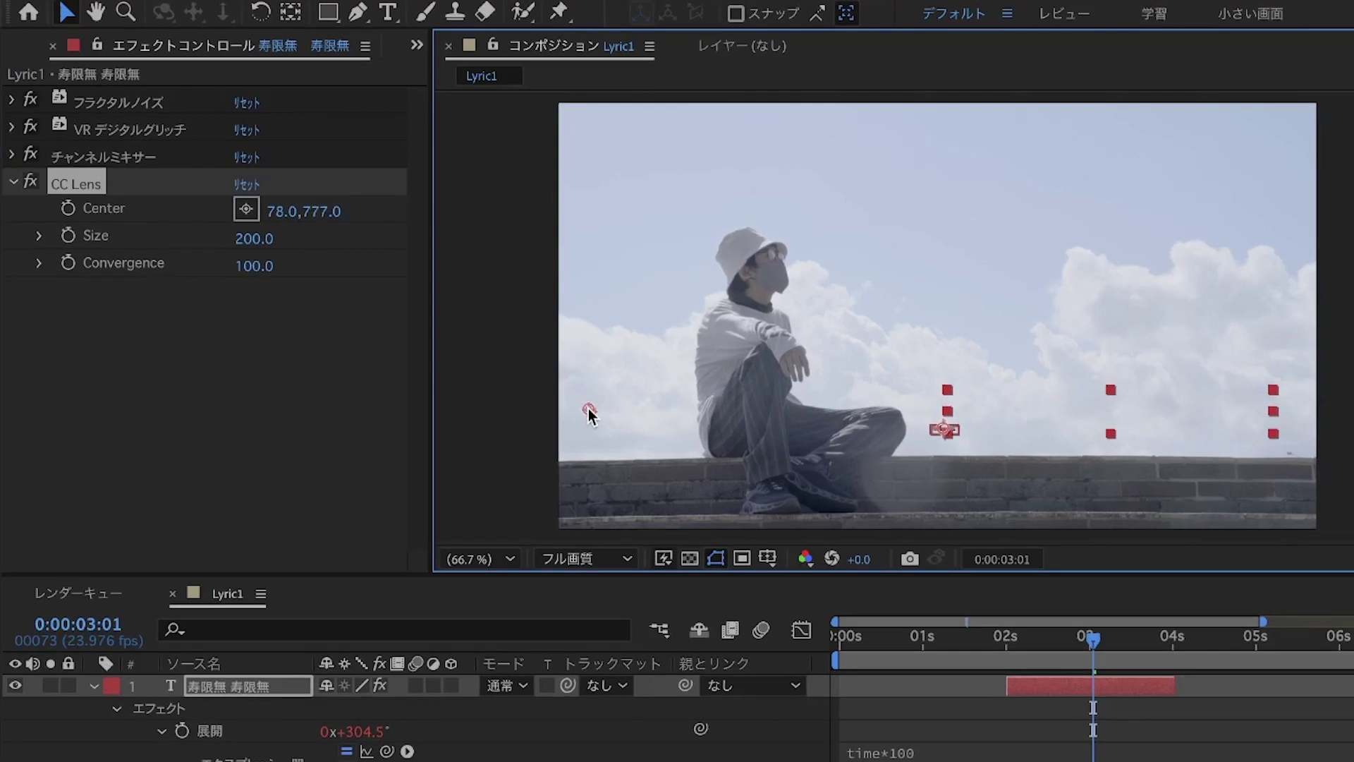
Move the lens center across the lyric to 1413, 783 ten frames after the 2-second mark.
left_click_drag(1005, 639, 1008, 646)
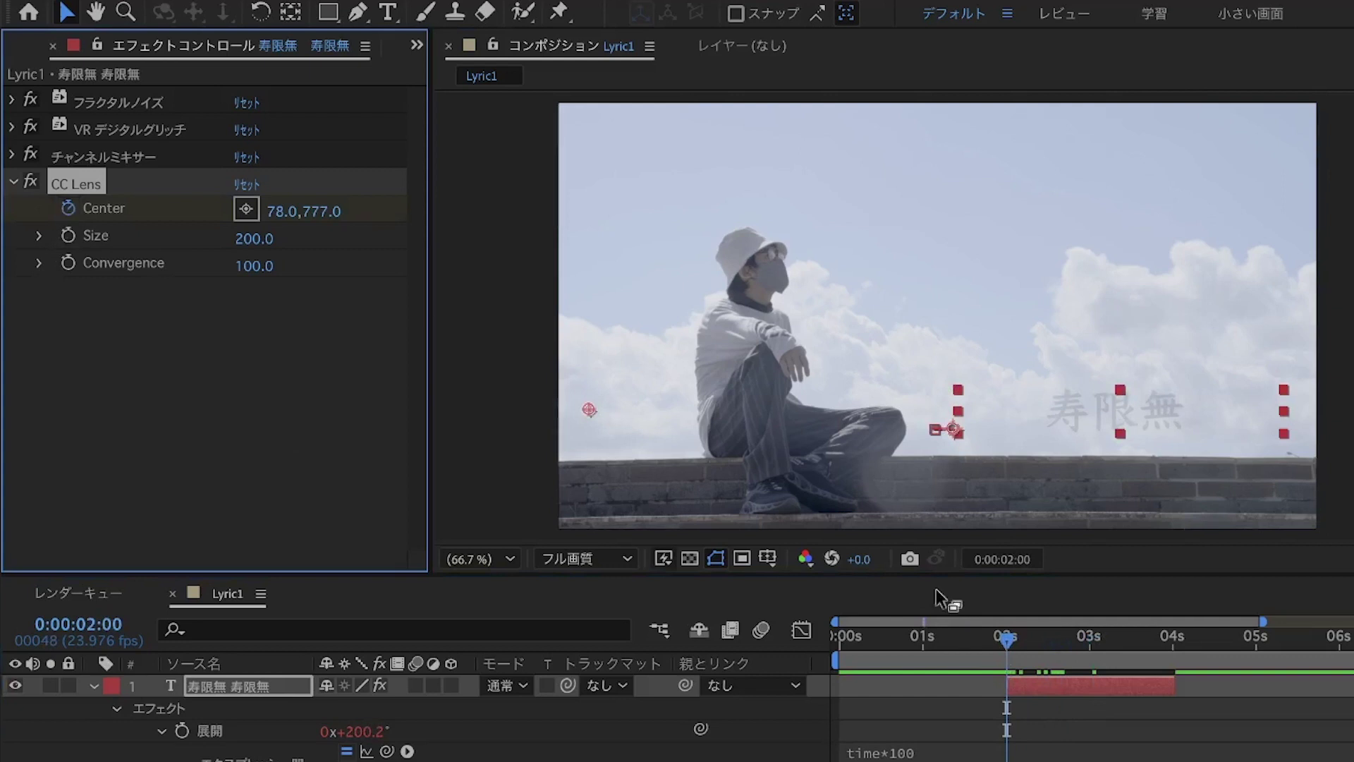
key("shift+Page_Down")
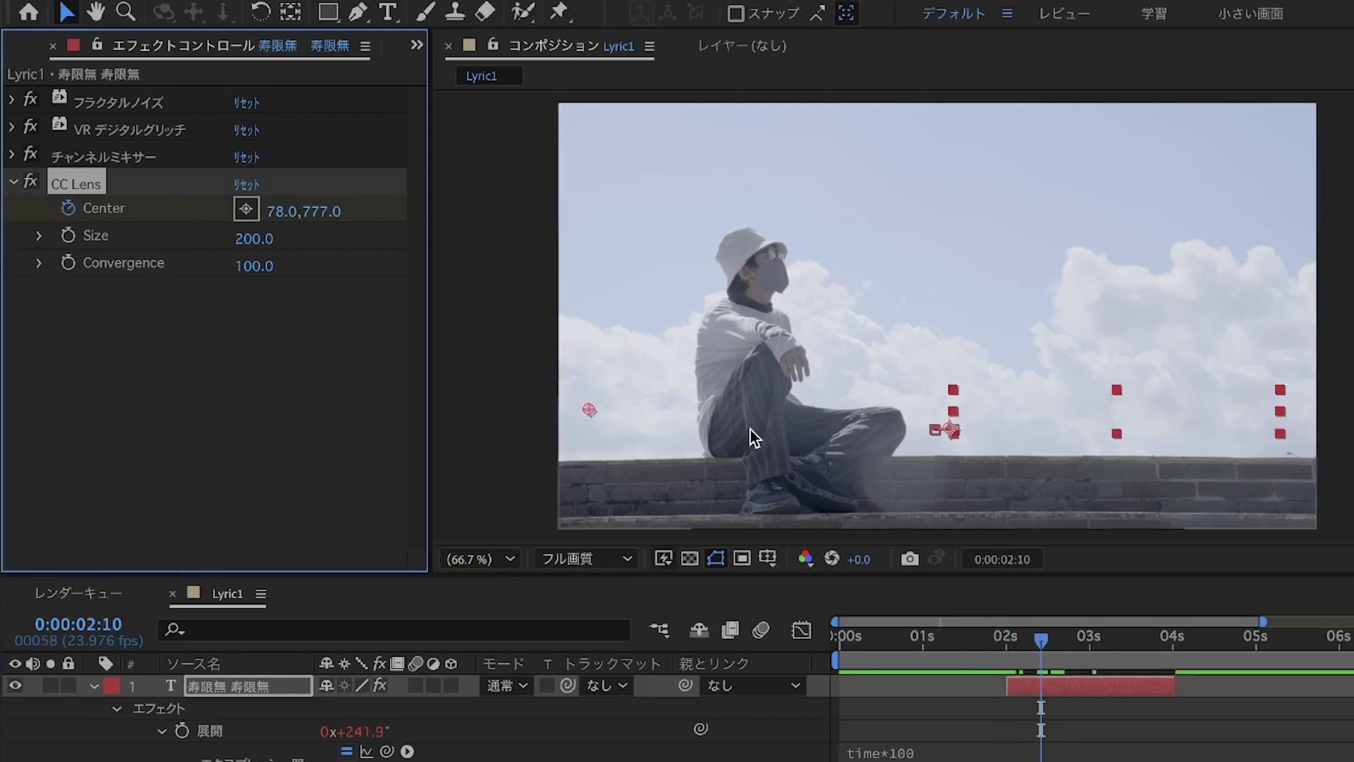
left_click_drag(586, 413, 1118, 415)
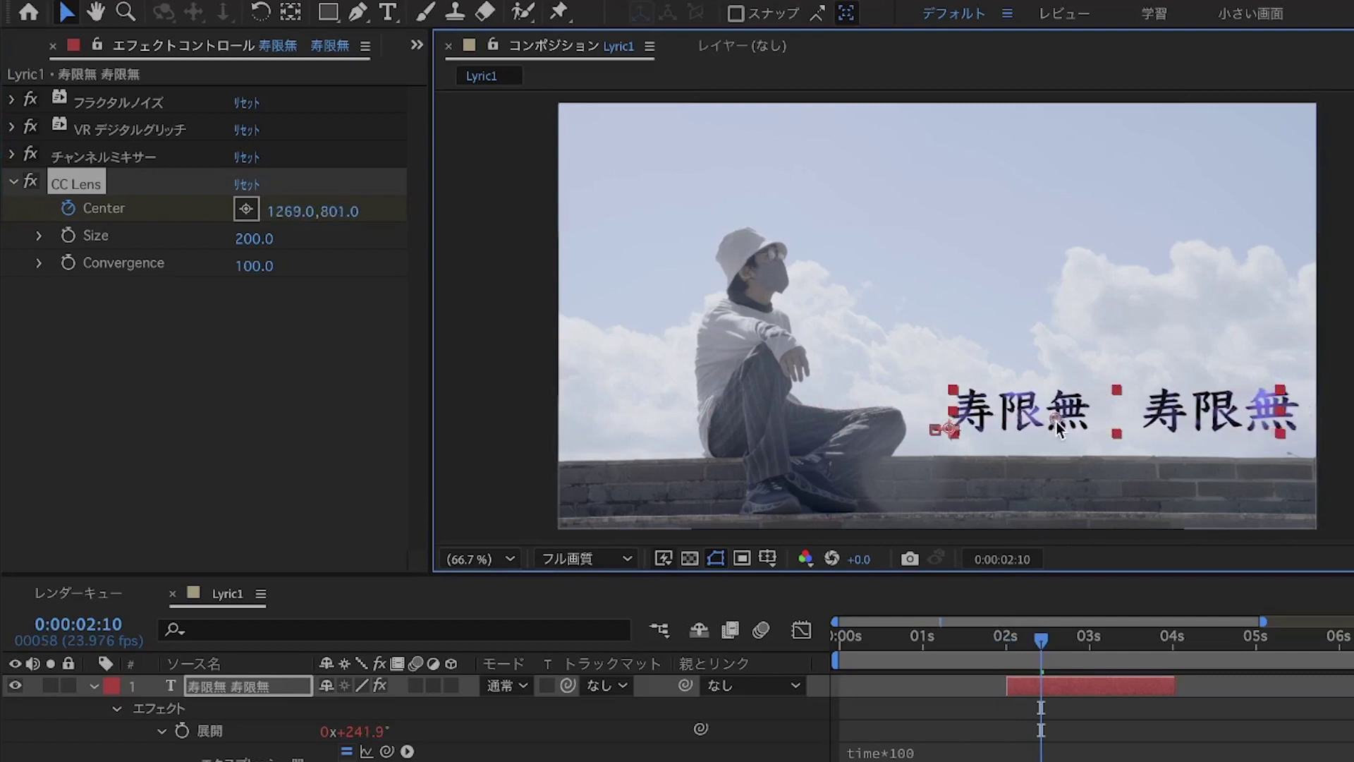
Give both CC Lens Center keyframes a red label and Easy Ease (F9).
left_click(1053, 688)
key("u")
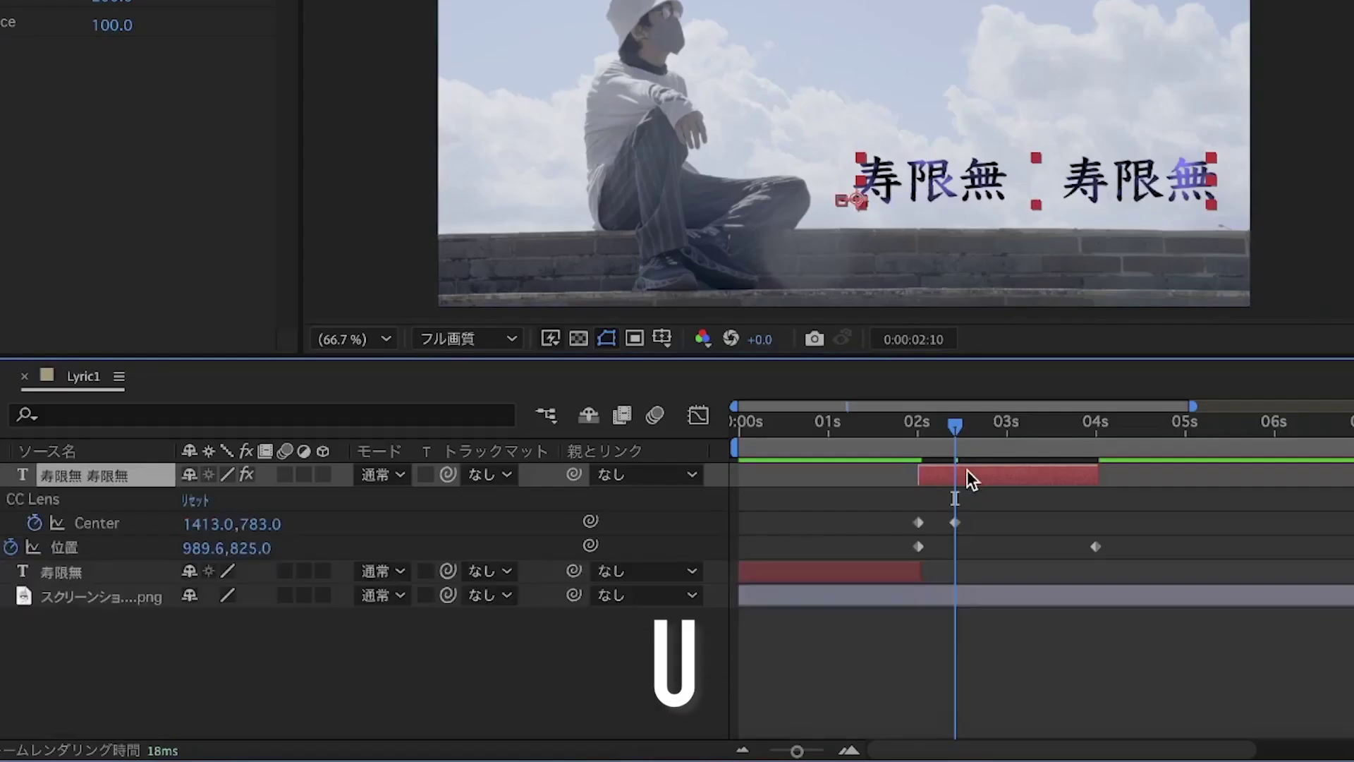
scroll(974, 539, "up", 3)
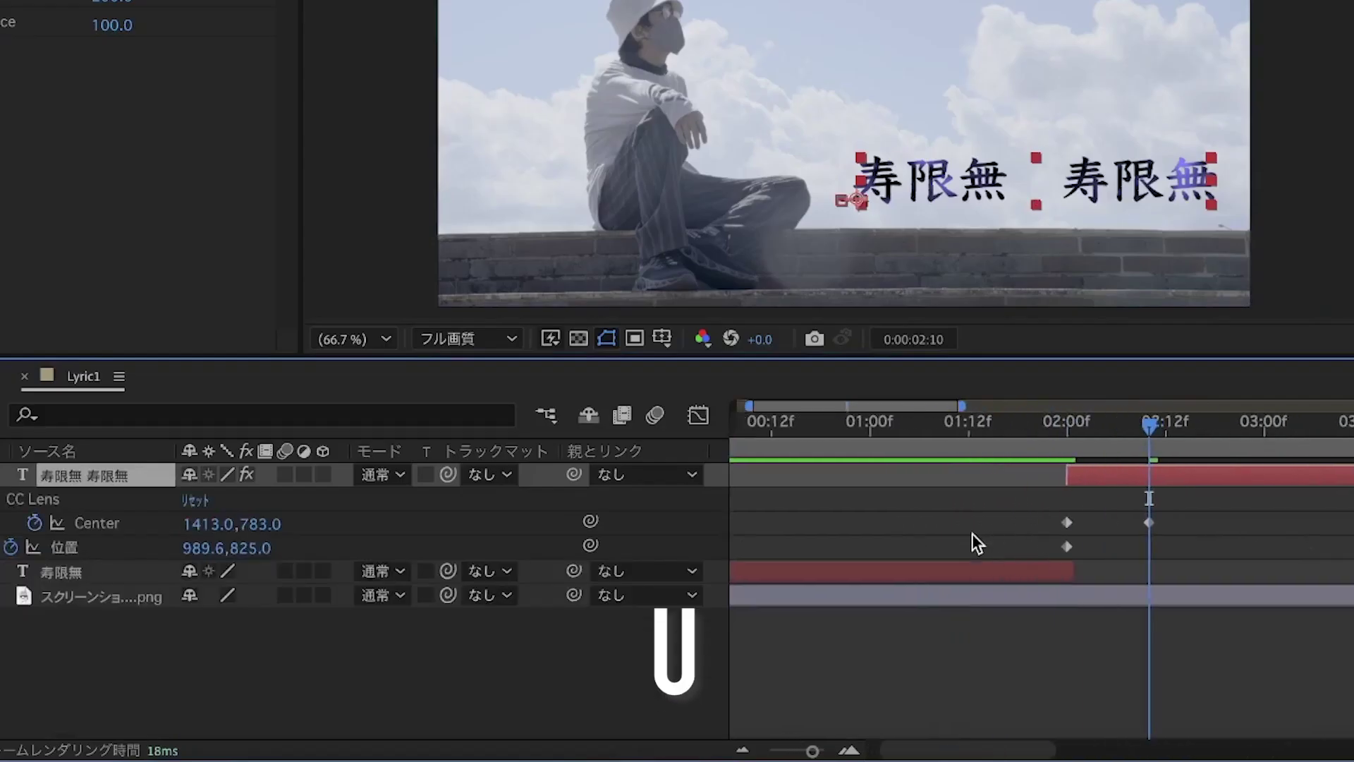
left_click_drag(1177, 509, 961, 526)
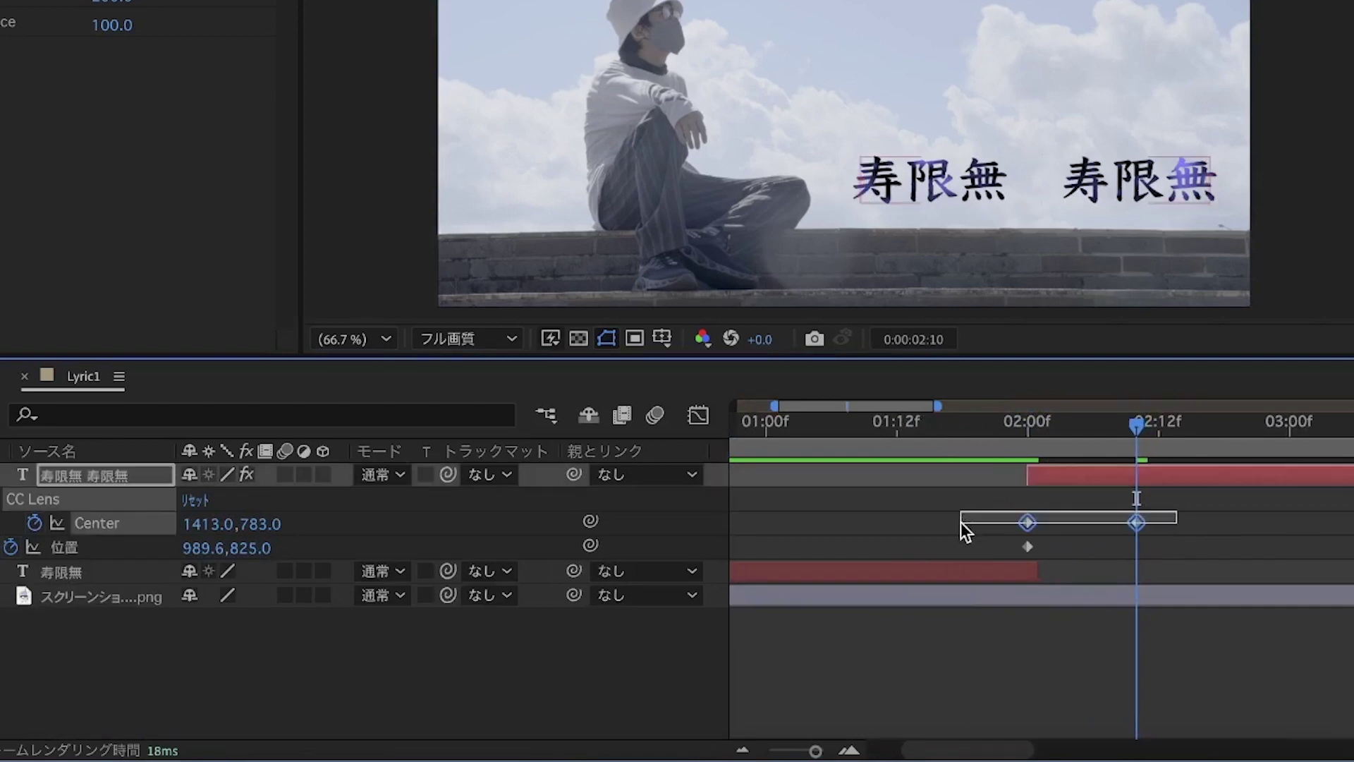
right_click(1138, 525)
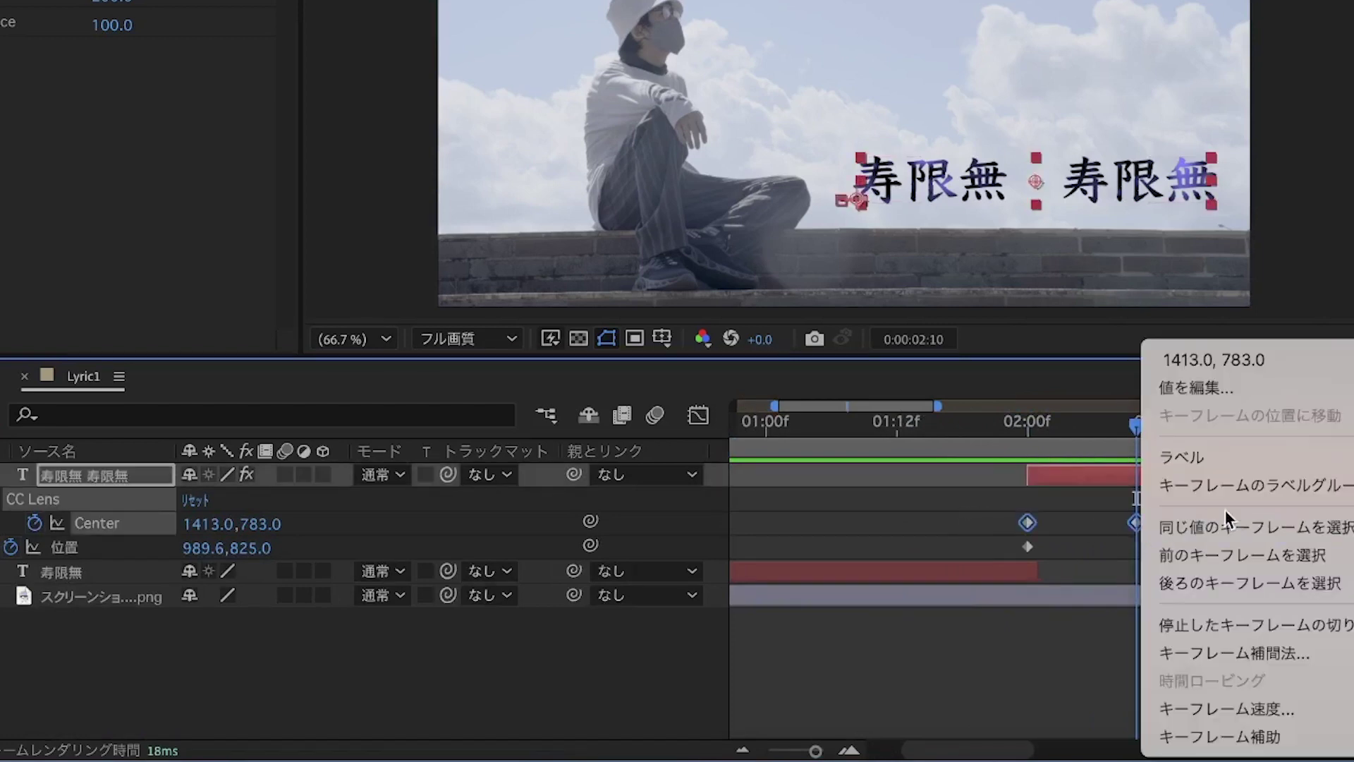
mouse_move(1260, 459)
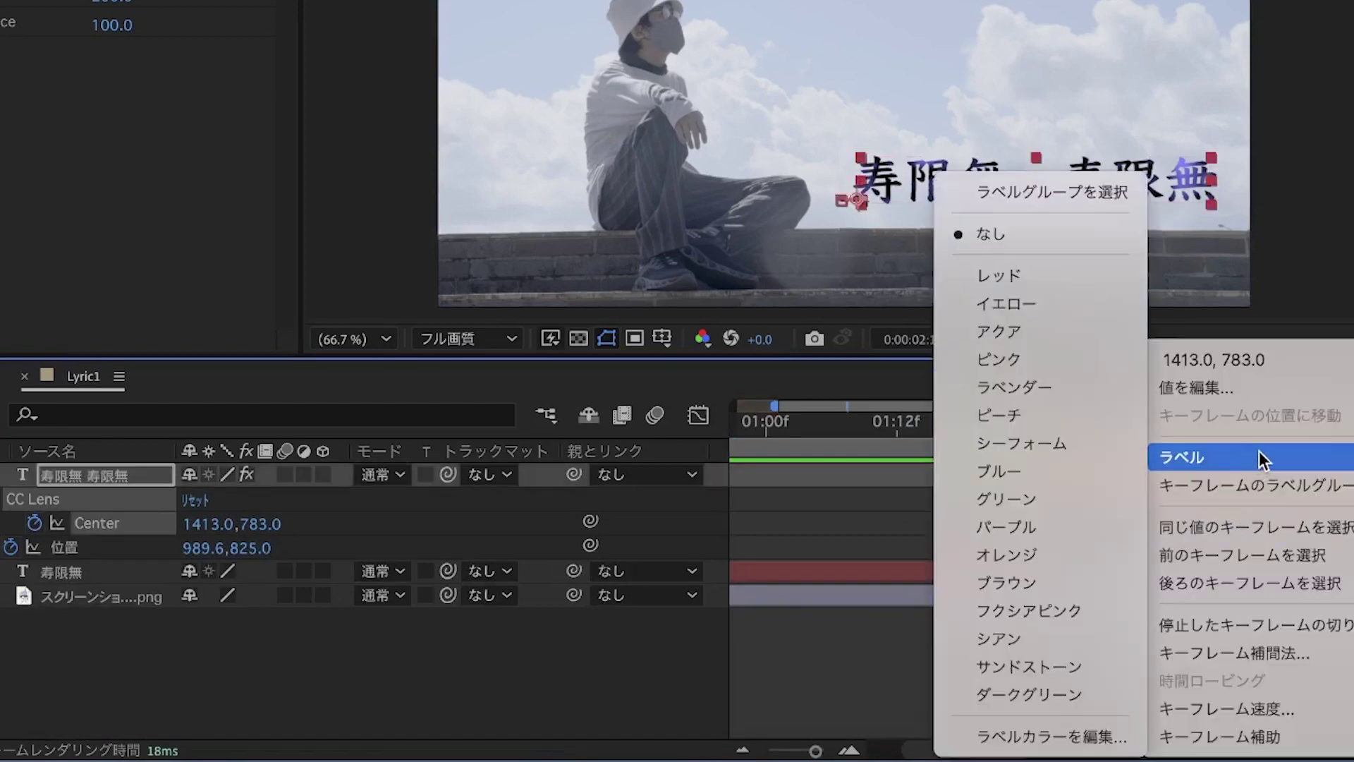
left_click(1001, 278)
left_click(1228, 549)
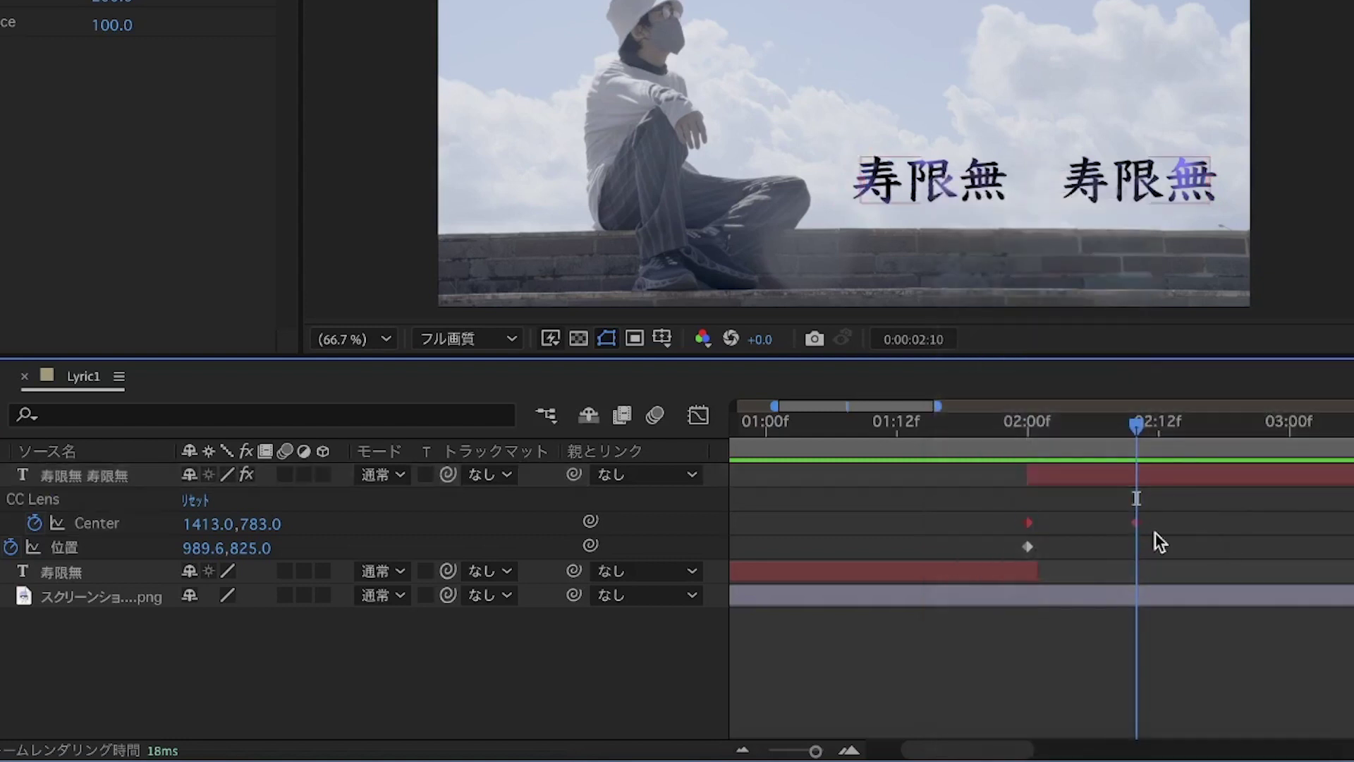
left_click_drag(1209, 535, 1000, 518)
key("F9")
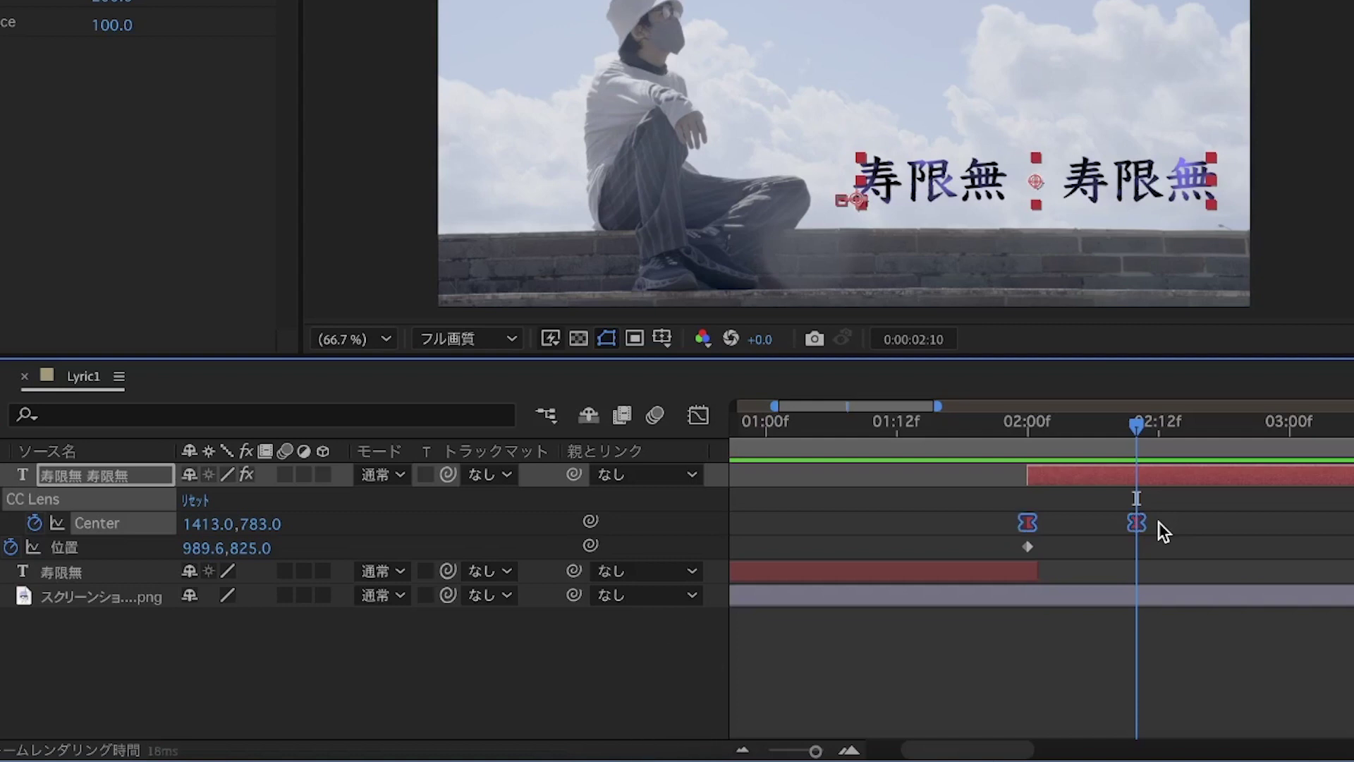
Preview the lens sweep and open the Graph Editor for the Center keyframes.
left_click(1158, 522)
left_click_drag(1144, 453, 966, 466)
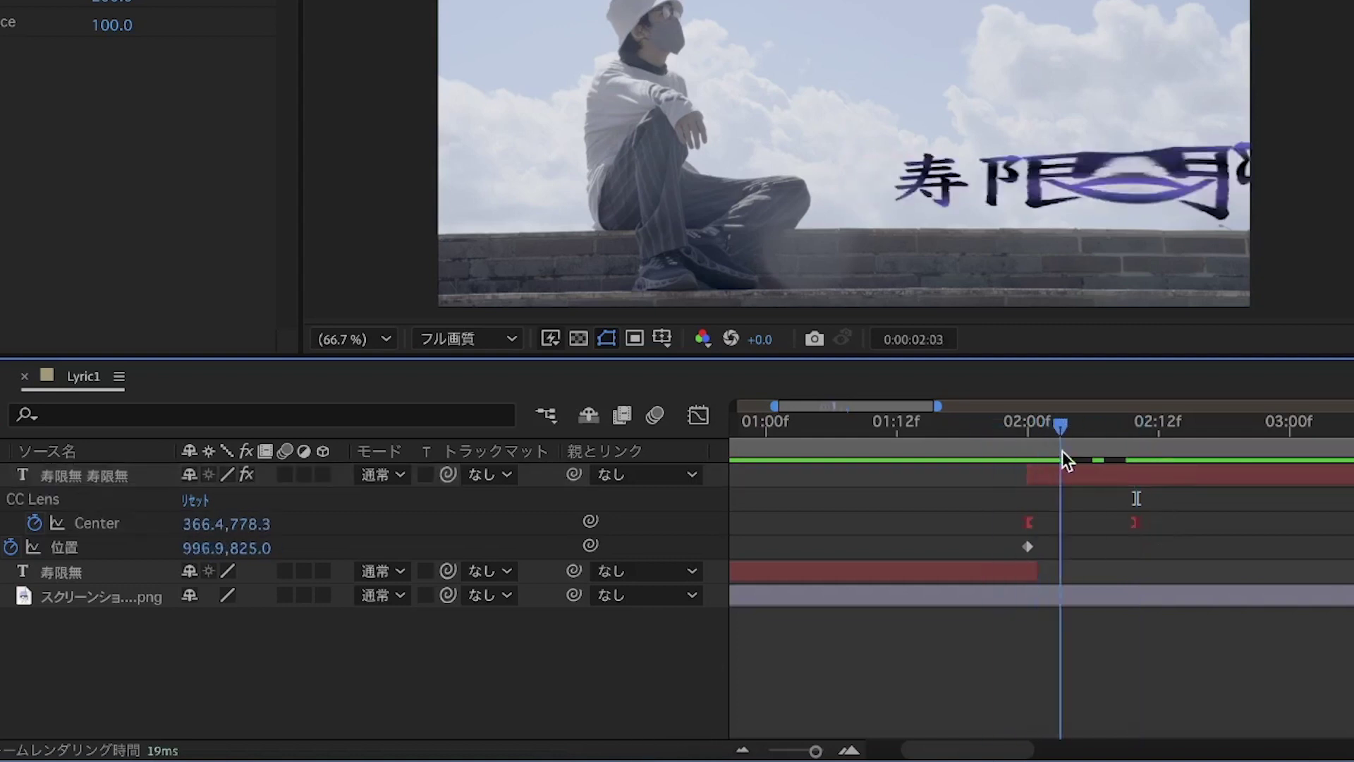
key("space")
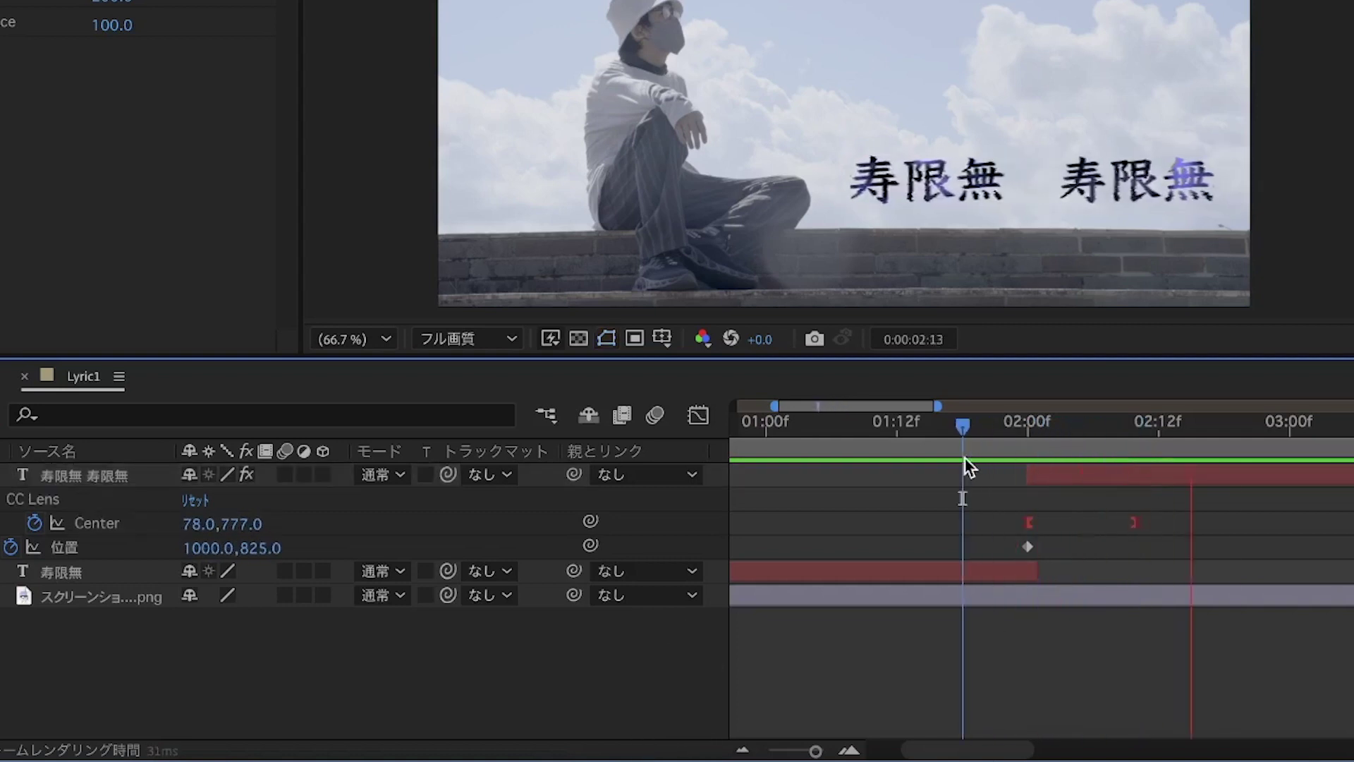
left_click_drag(980, 442, 1074, 444)
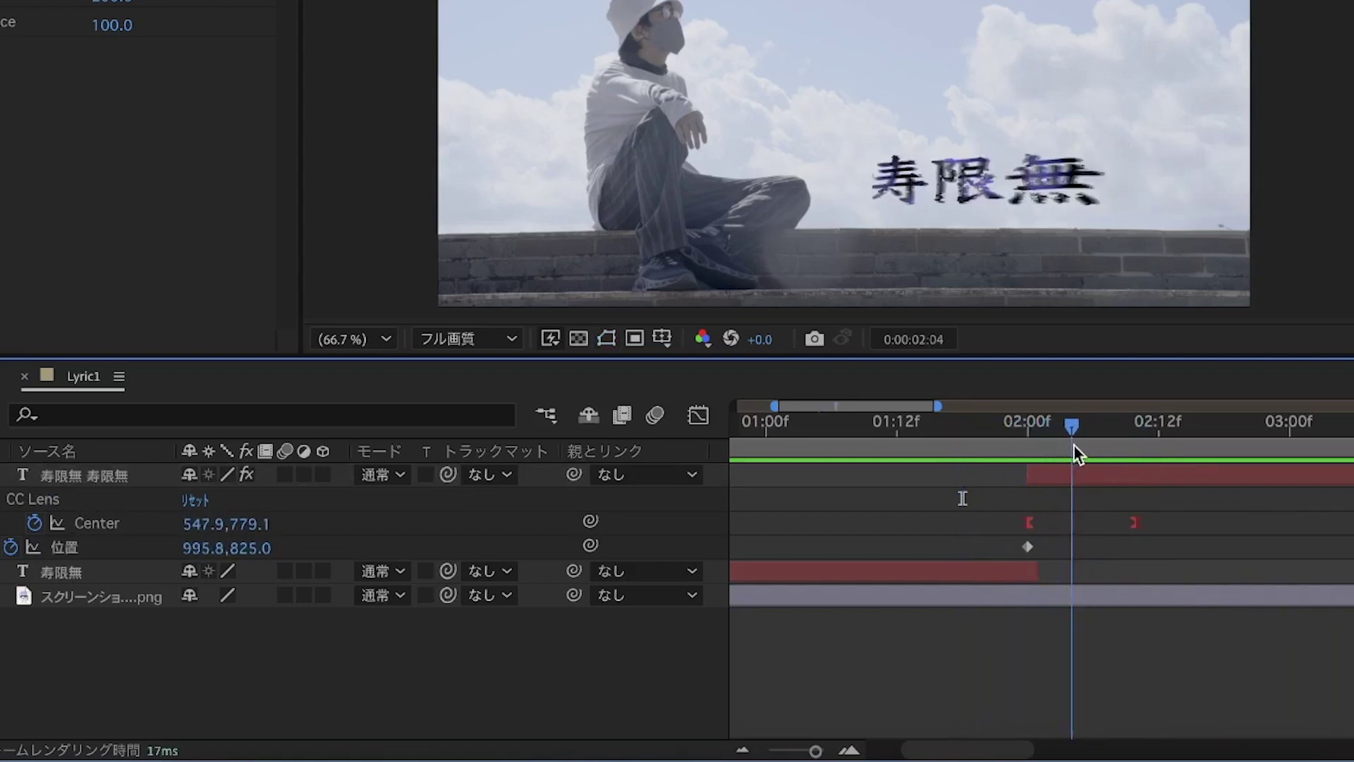
left_click(1136, 523)
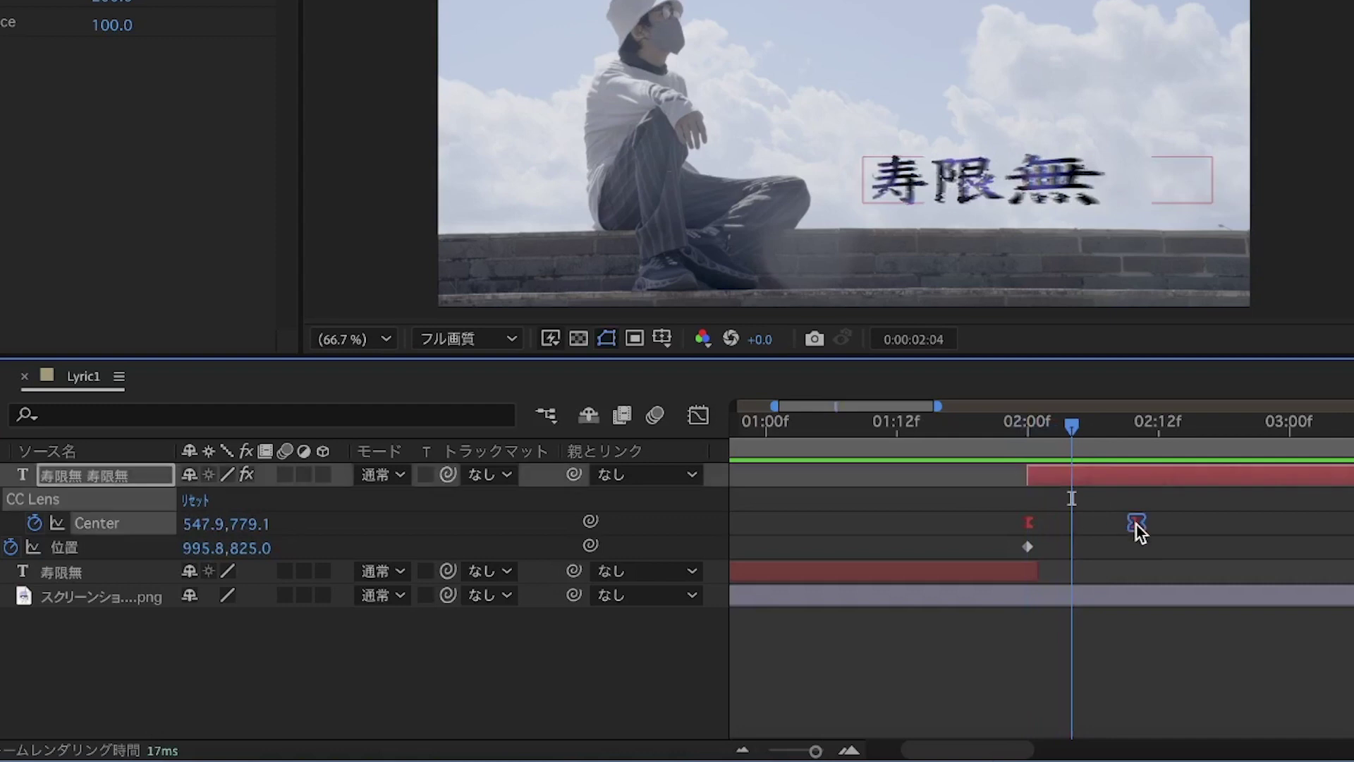
left_click(700, 415)
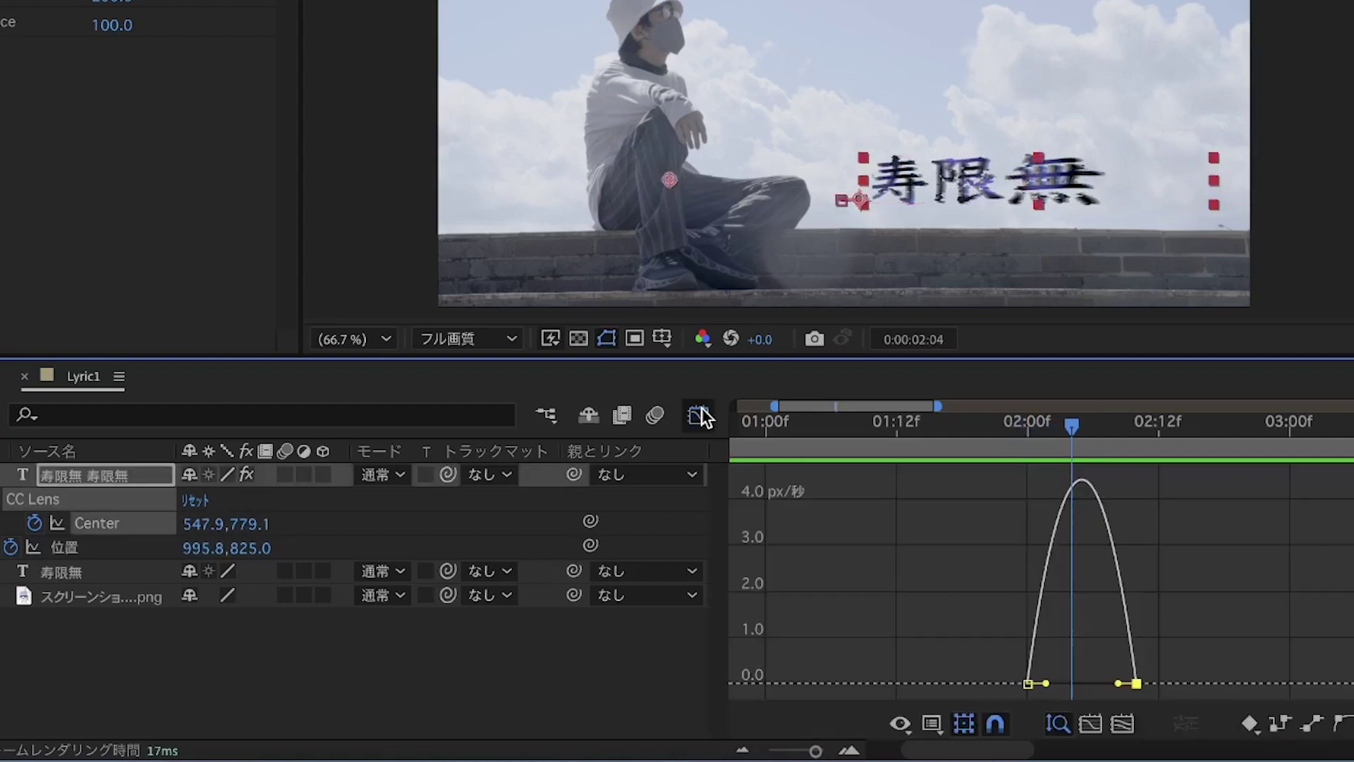
In the speed graph, lengthen the last keyframe's influence for a sharp early spike.
right_click(999, 601)
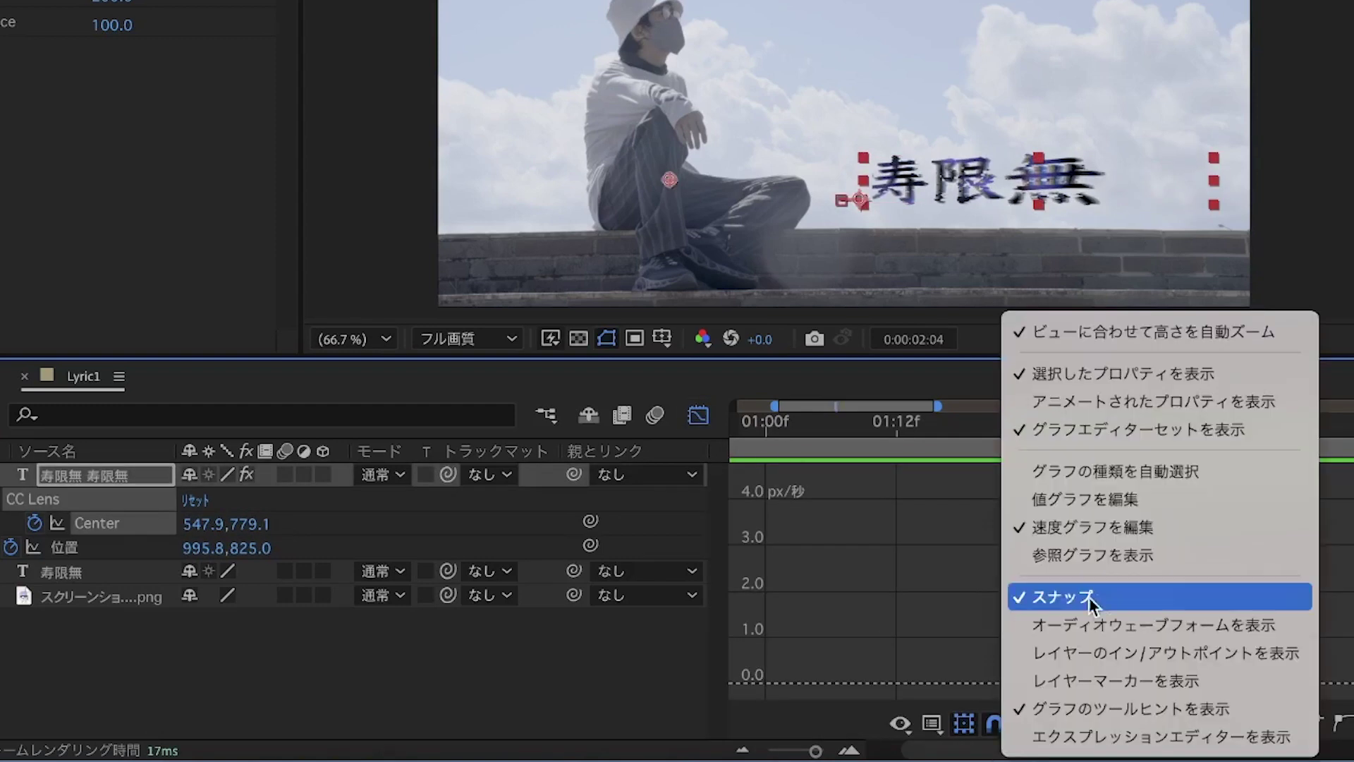
left_click(1090, 535)
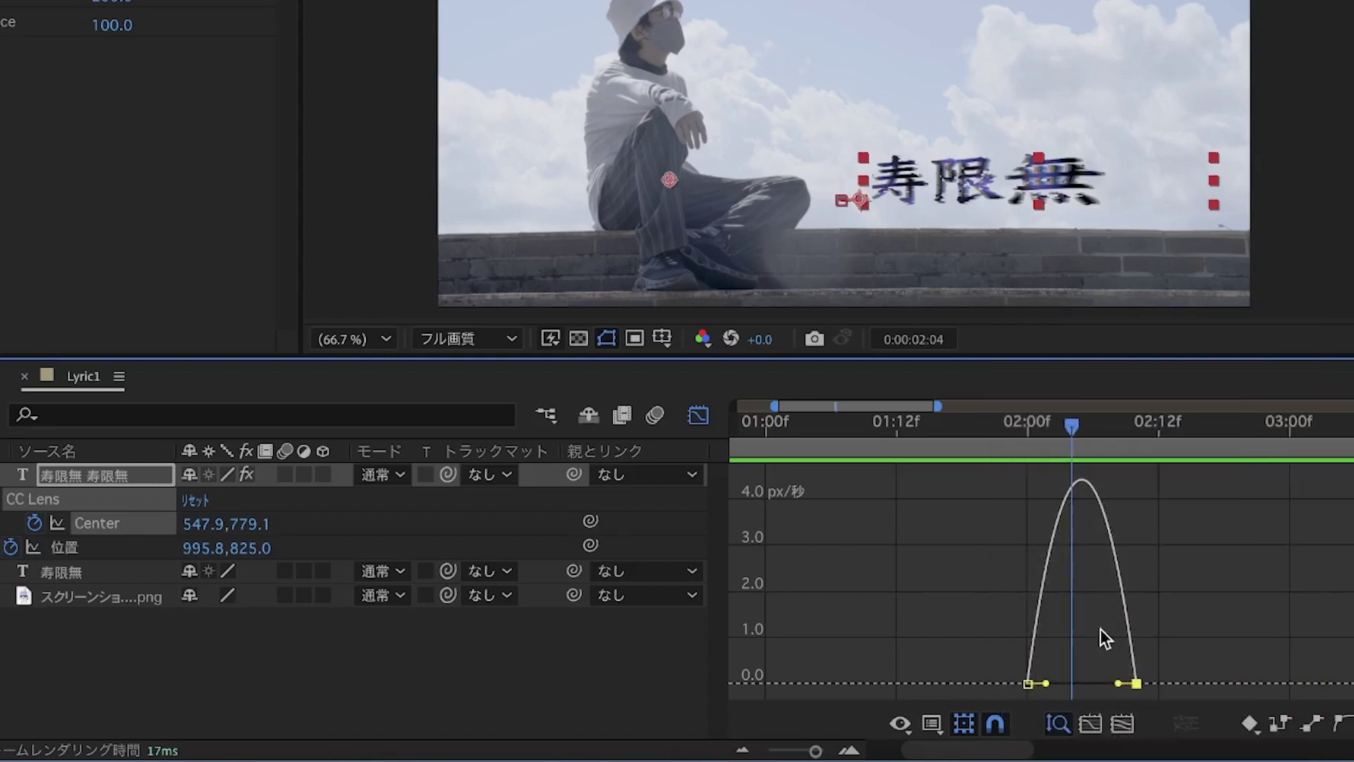
left_click_drag(1119, 683, 1067, 680)
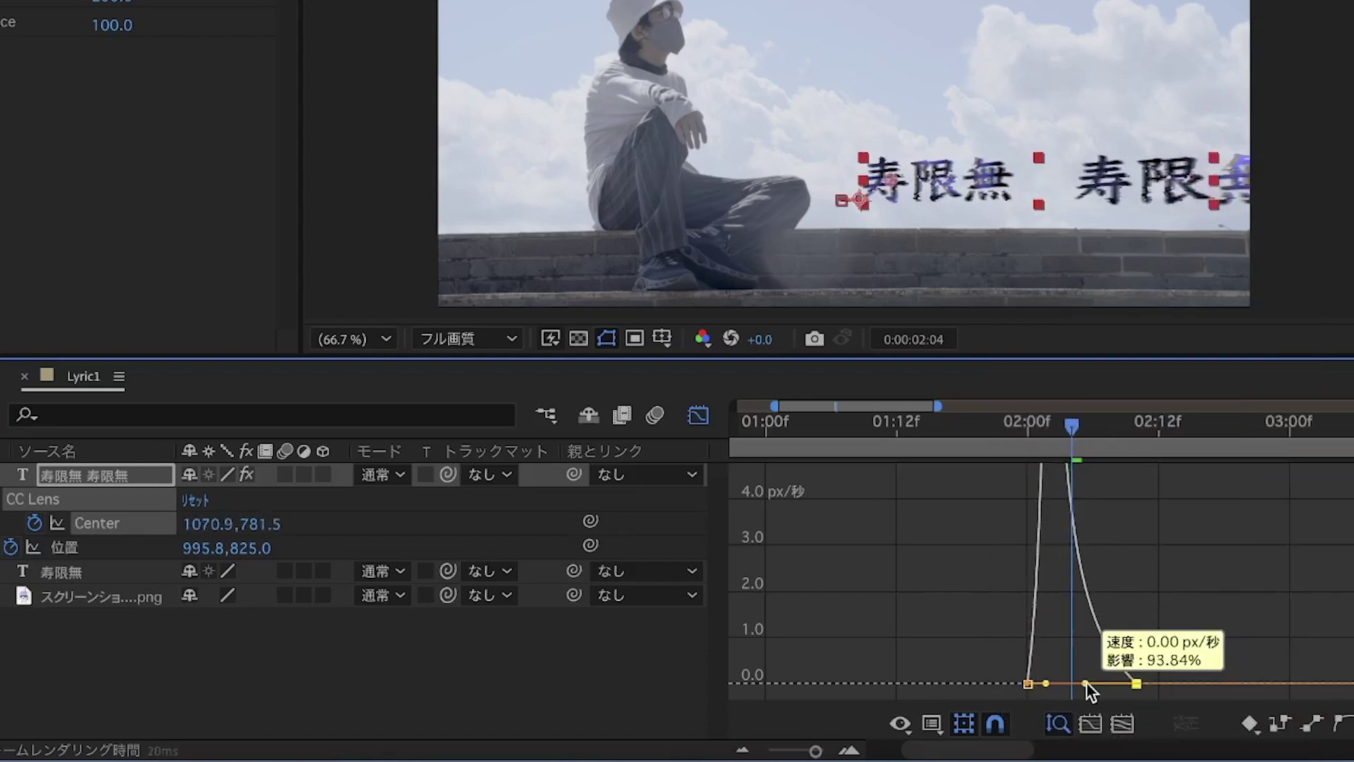
Preview the new timing and push the final Center keyframe from 02:10 to 02:12.
left_click(1018, 427)
key("space")
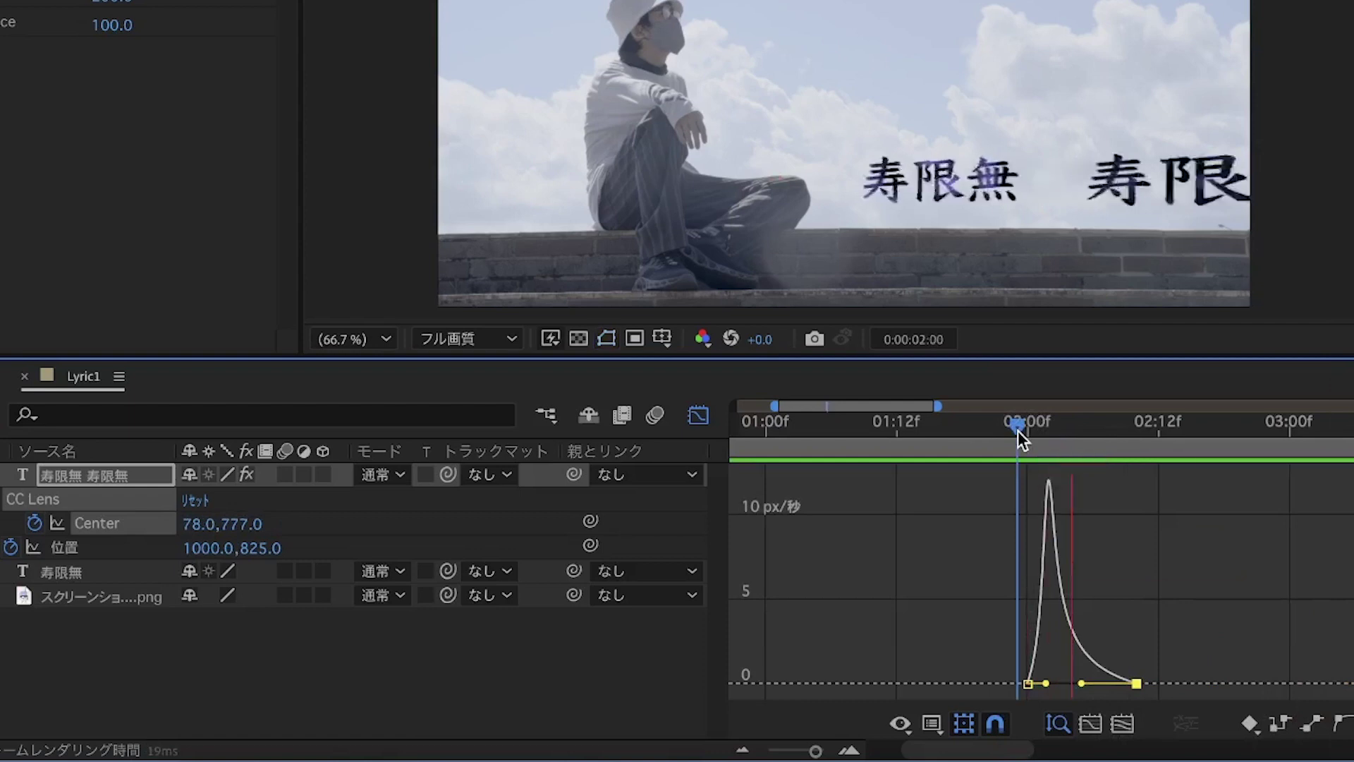
left_click_drag(1017, 431, 935, 432)
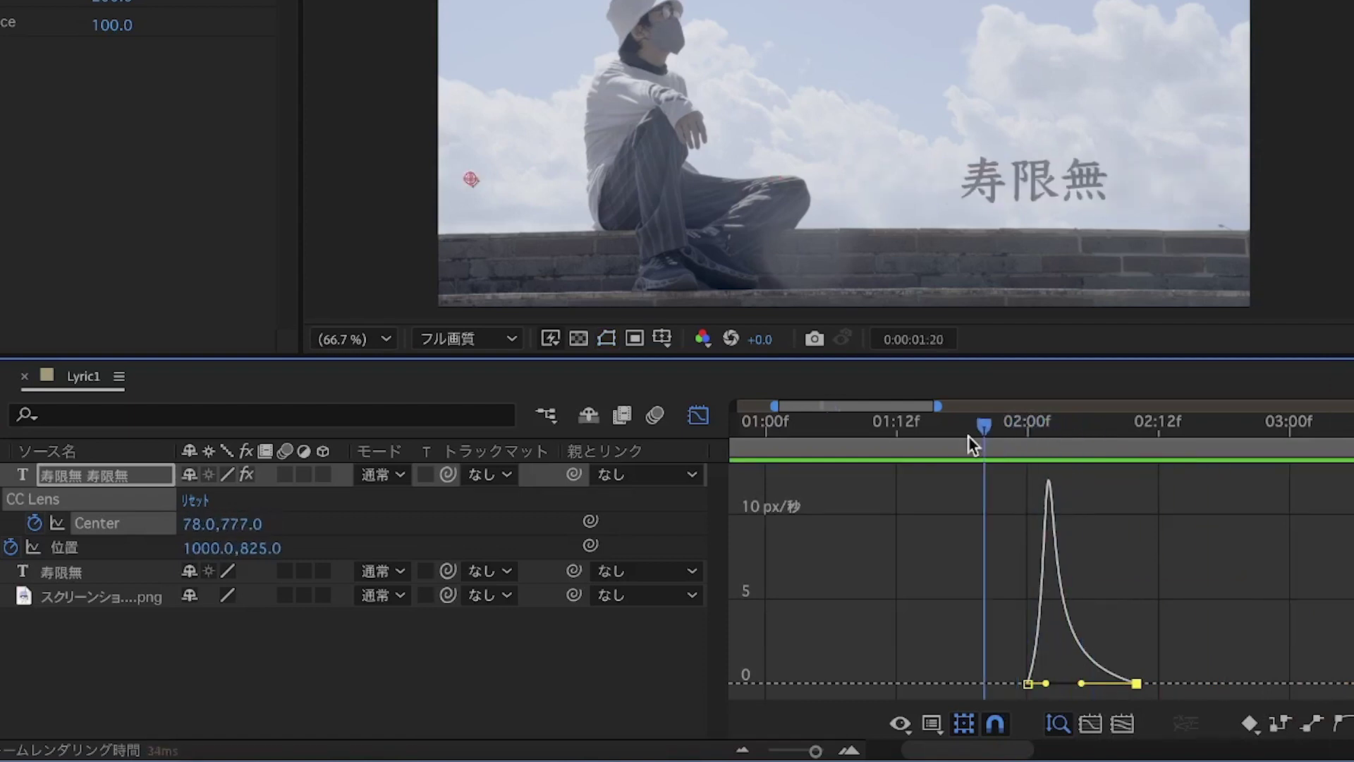
key("space")
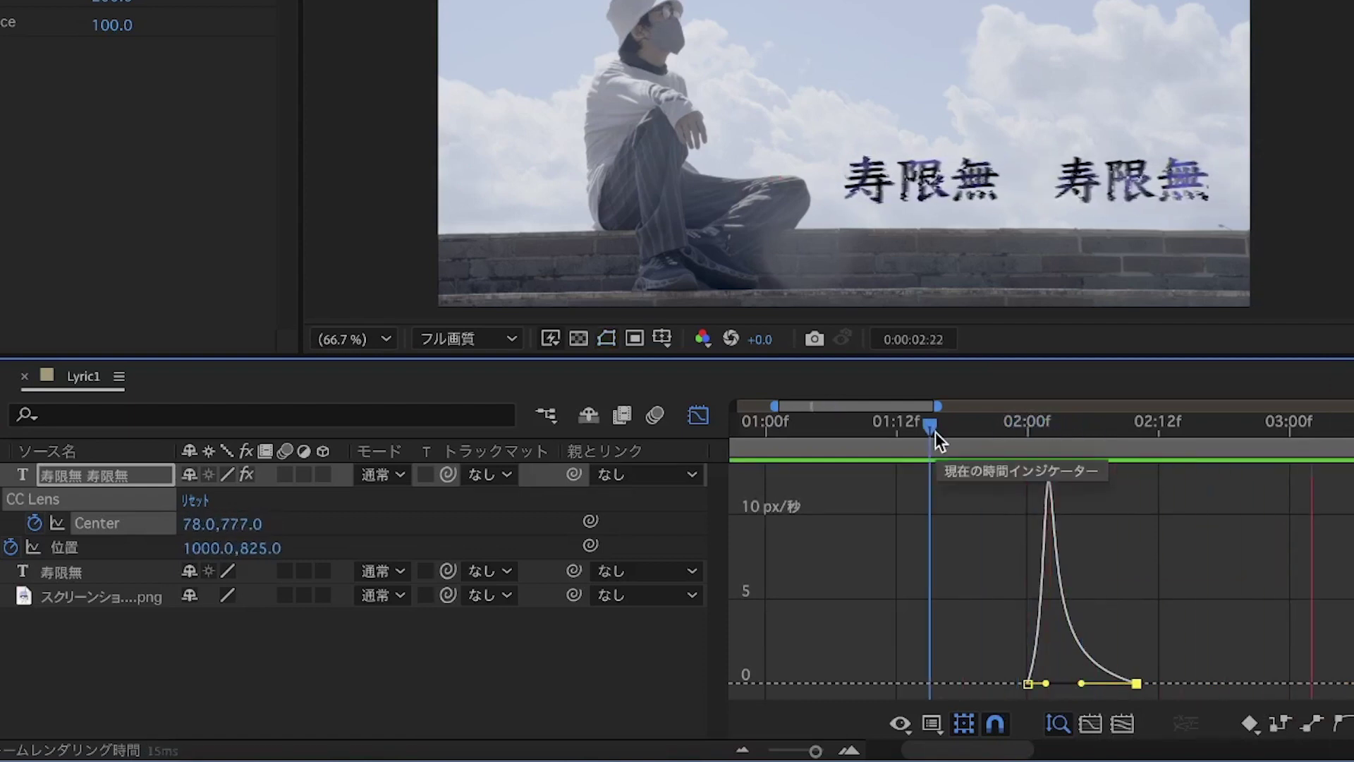
left_click_drag(1136, 683, 1159, 682)
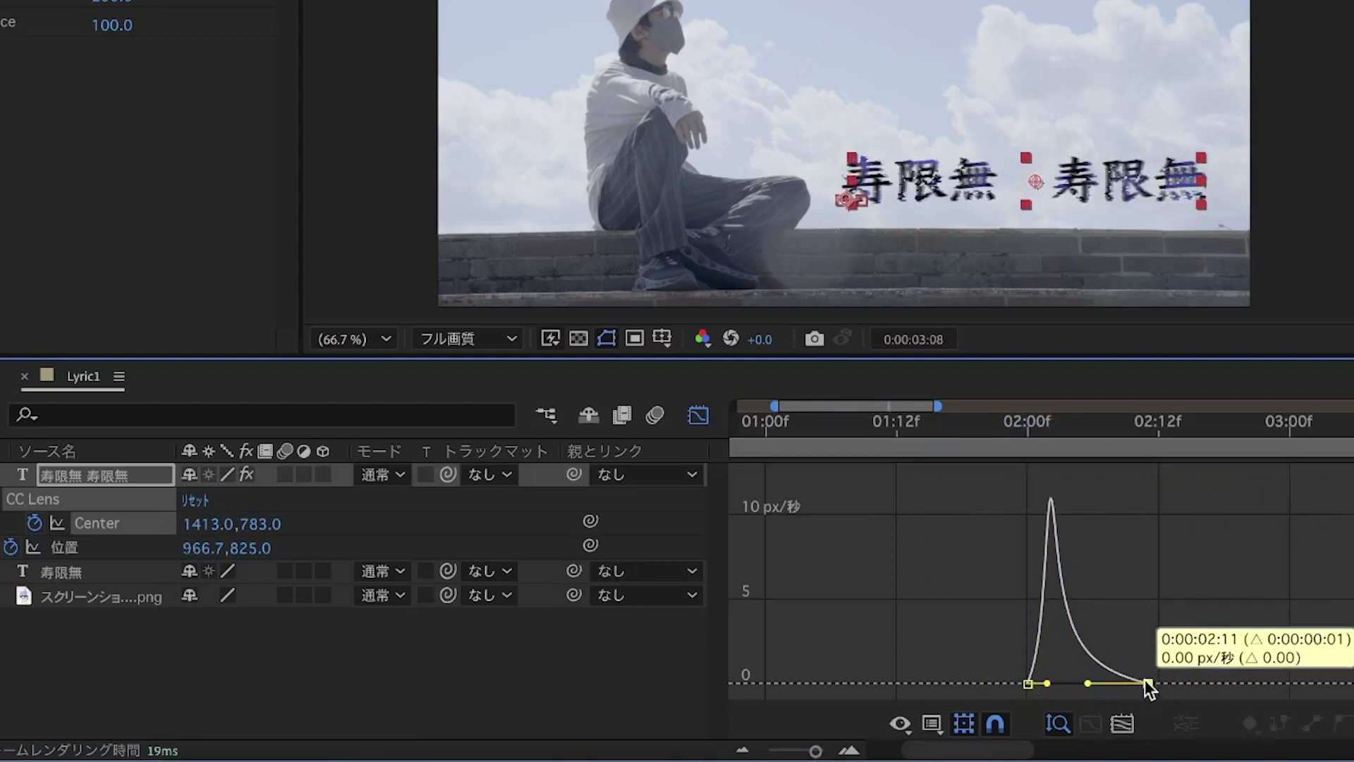
left_click(994, 440)
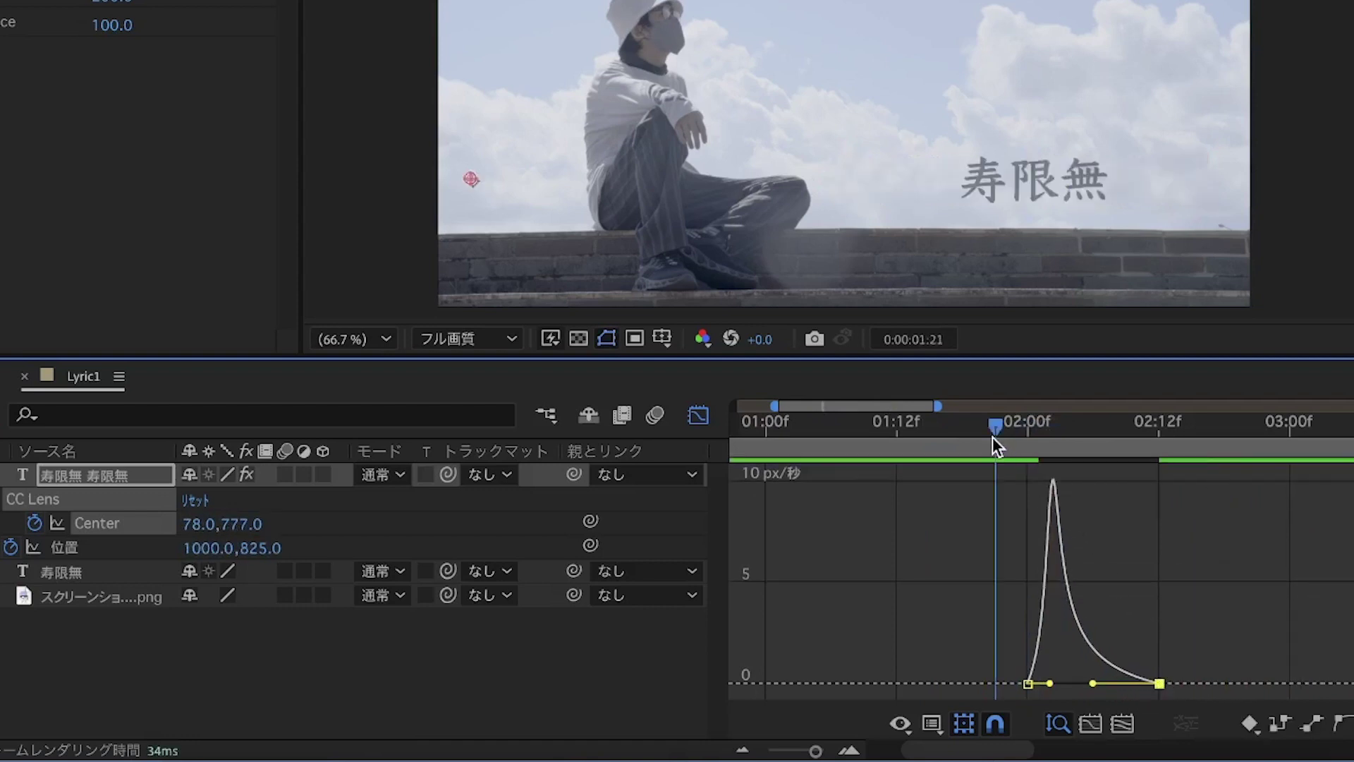
Back in the layer bars, move the final Center keyframe to 02:20.
left_click(699, 423)
left_click(1230, 527)
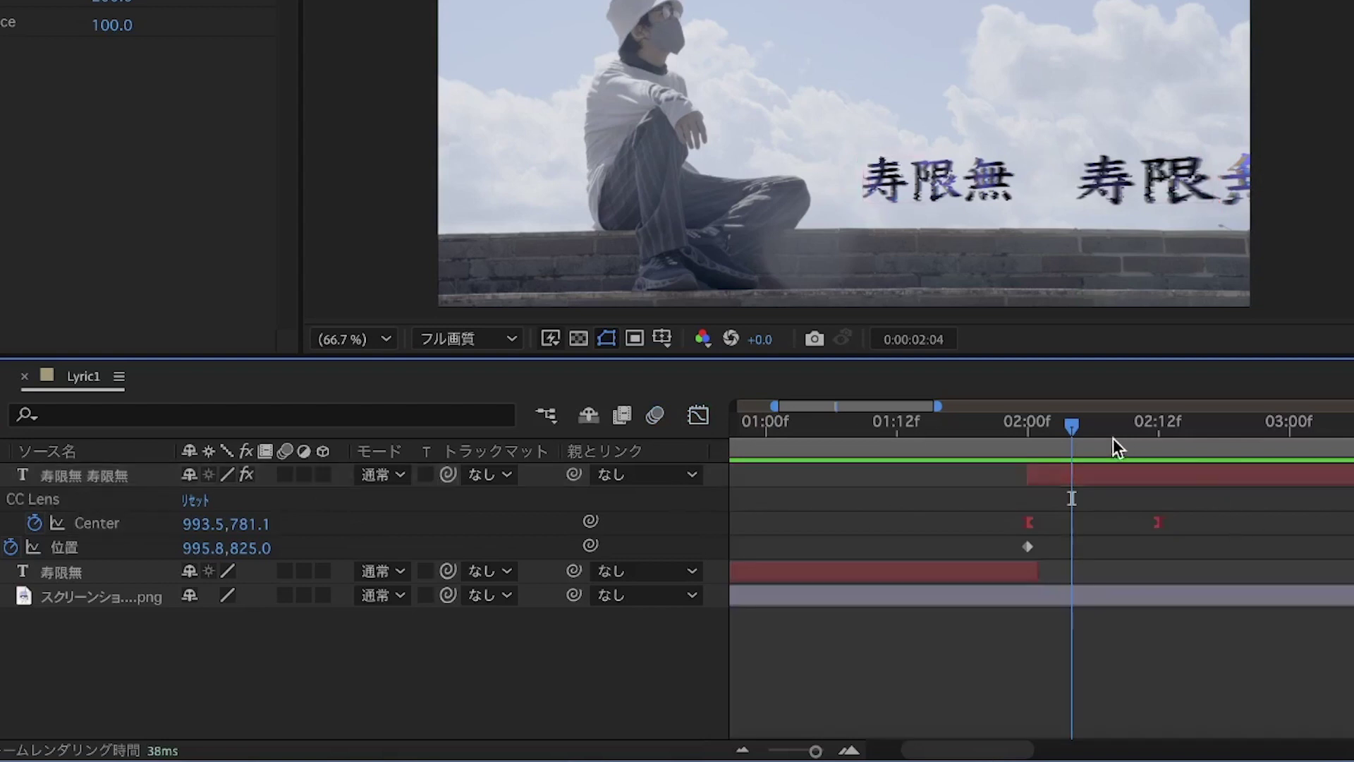
left_click(1010, 443)
key("ctrl+shift+Right")
key("ctrl+shift+Right")
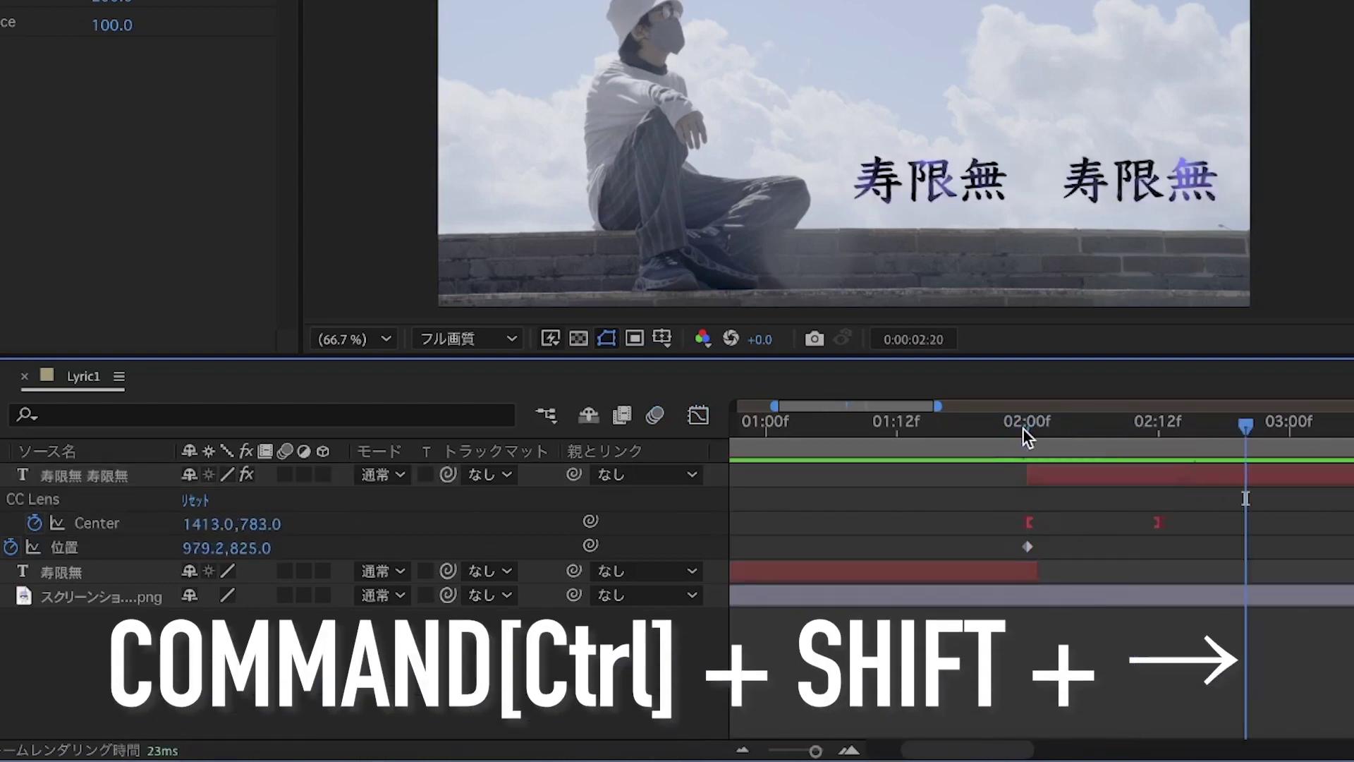
left_click_drag(1159, 523, 1245, 523)
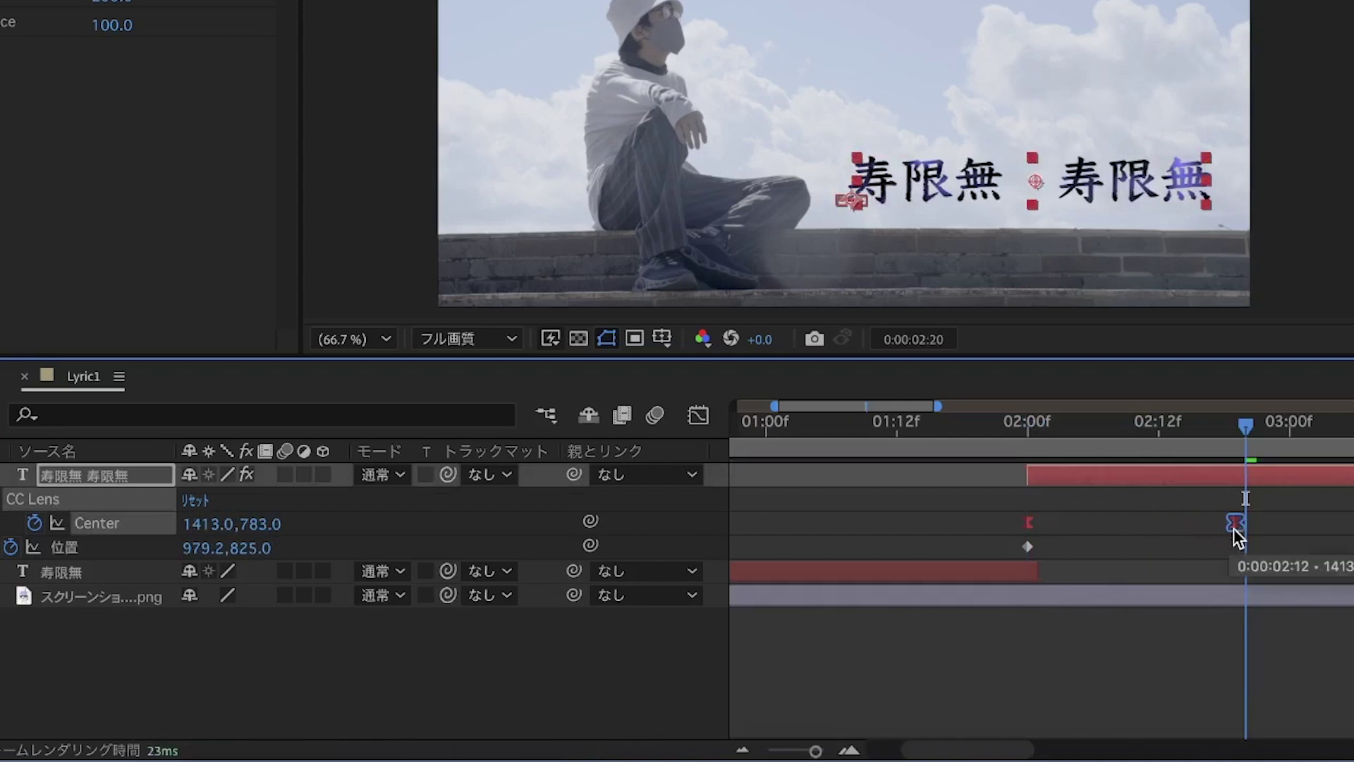
Preview the retimed lens sweep and collapse the CC Lens settings.
left_click(999, 447)
key("space")
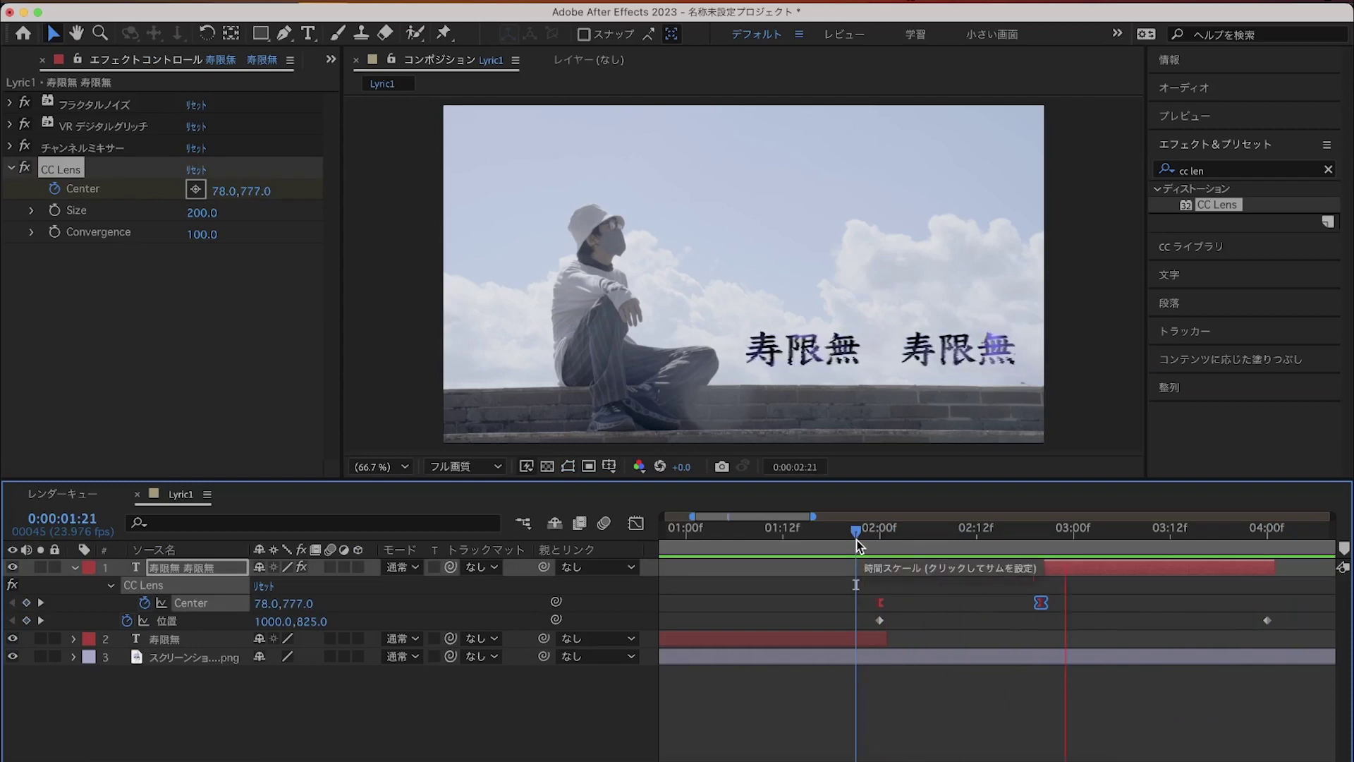
mouse_move(858, 544)
left_mouse_down()
mouse_move(894, 551)
mouse_move(767, 549)
left_mouse_up()
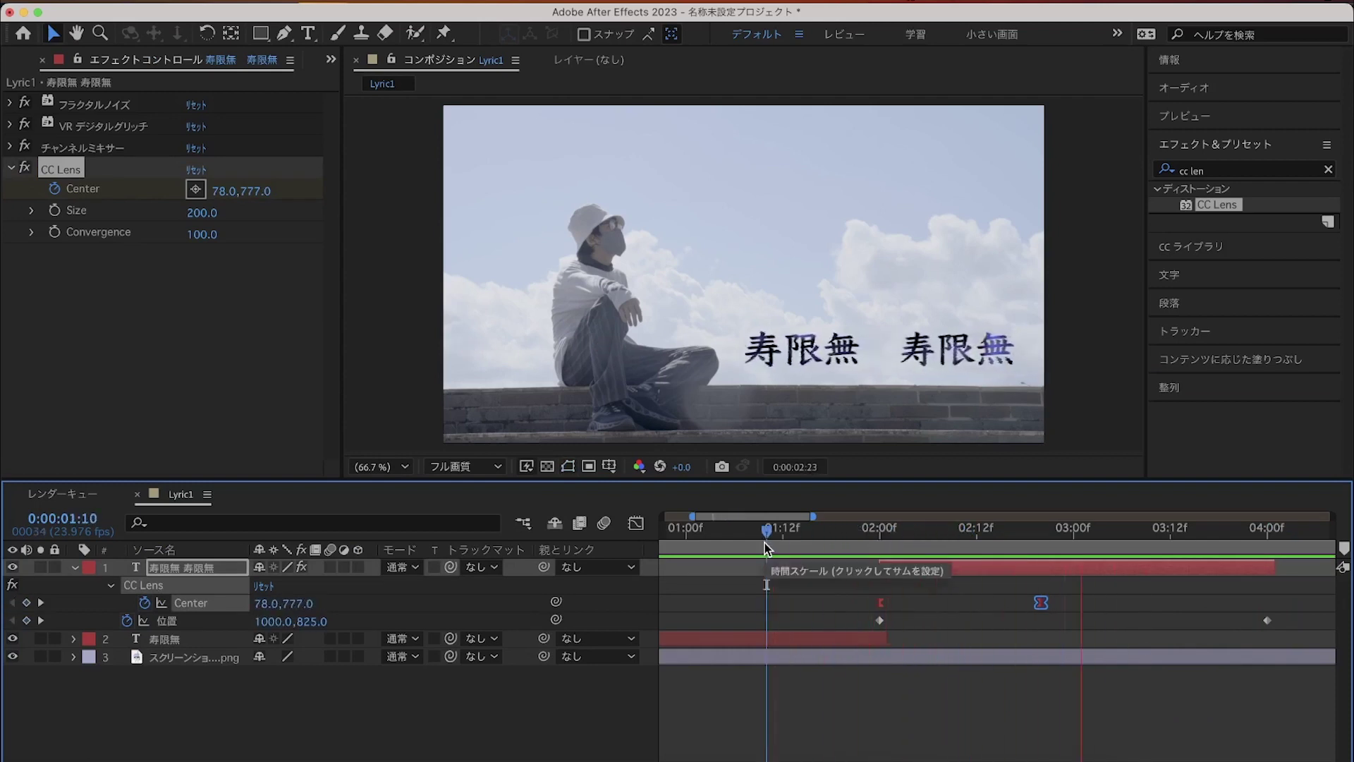
left_click(759, 547)
key("space")
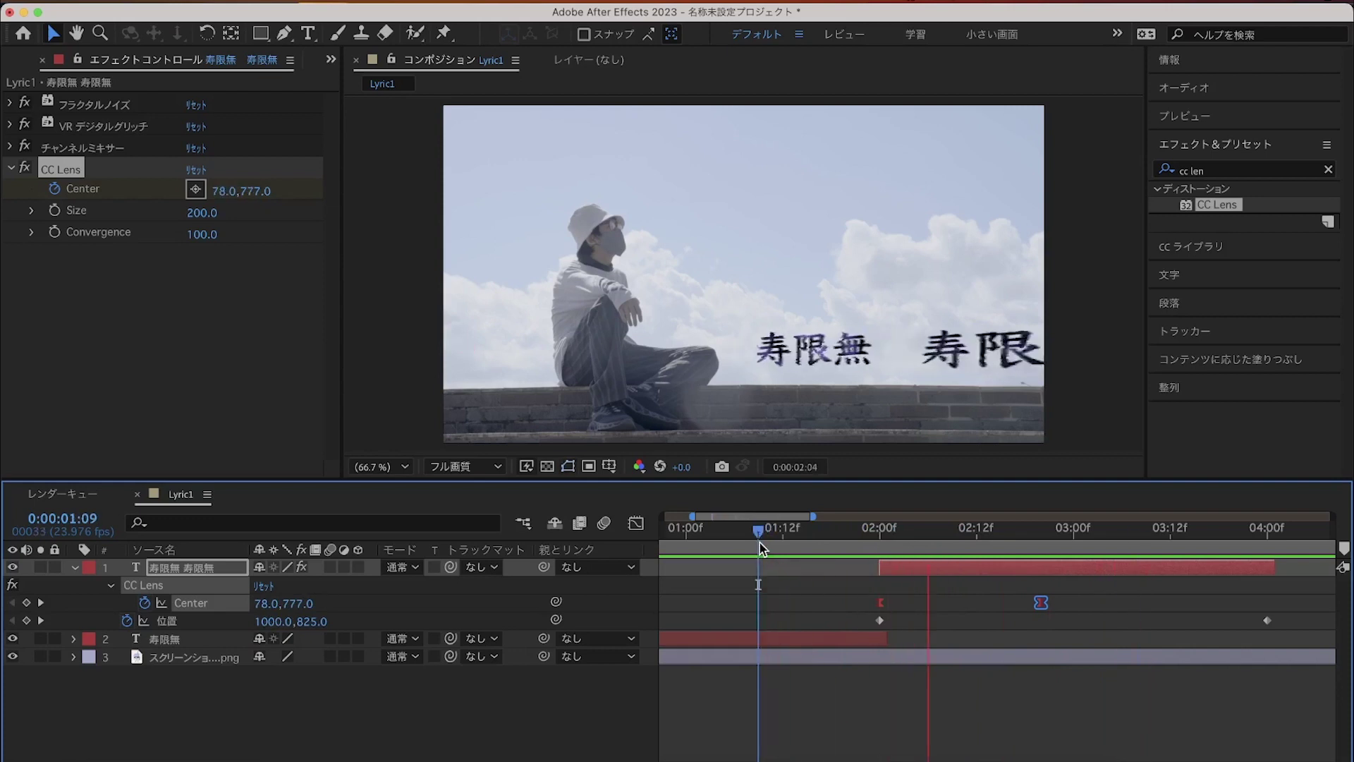
mouse_move(1079, 535)
left_mouse_down()
mouse_move(965, 548)
mouse_move(1037, 560)
left_mouse_up()
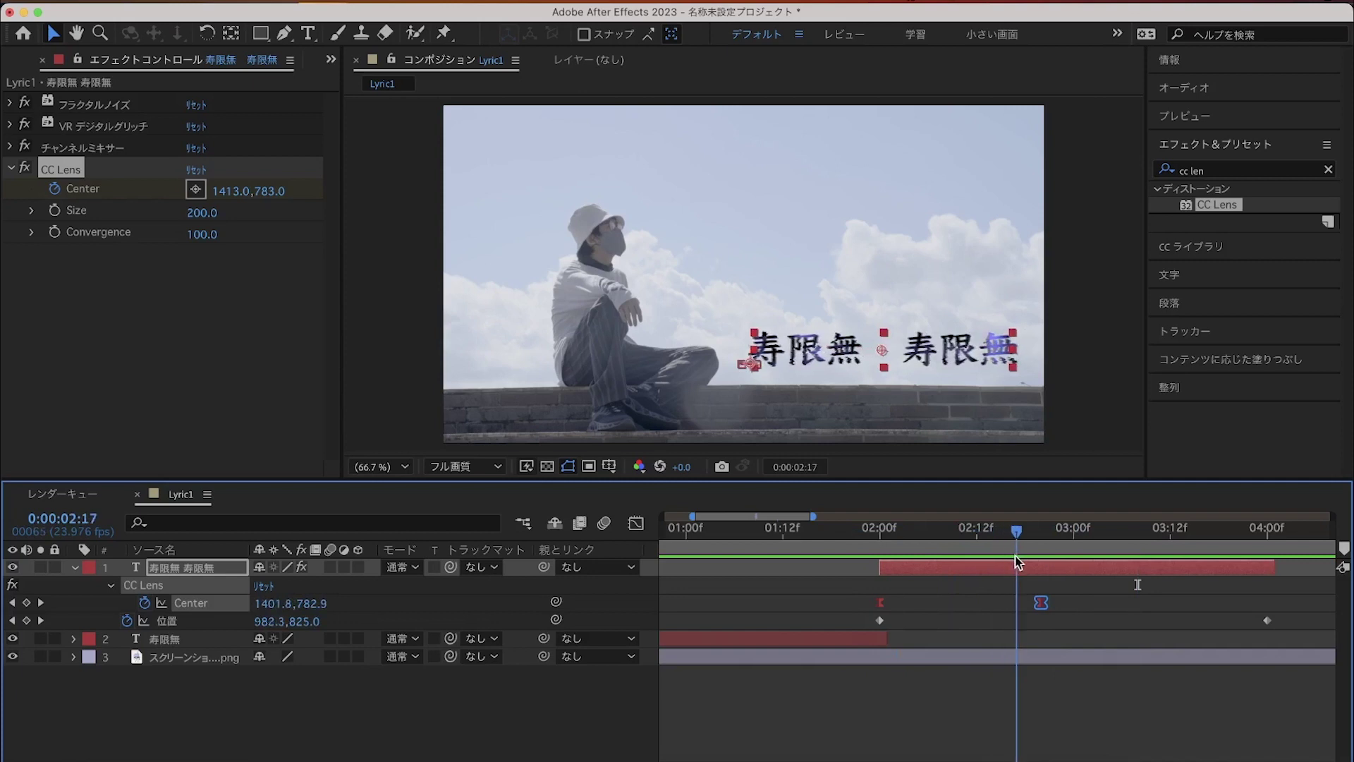
left_click(1067, 569)
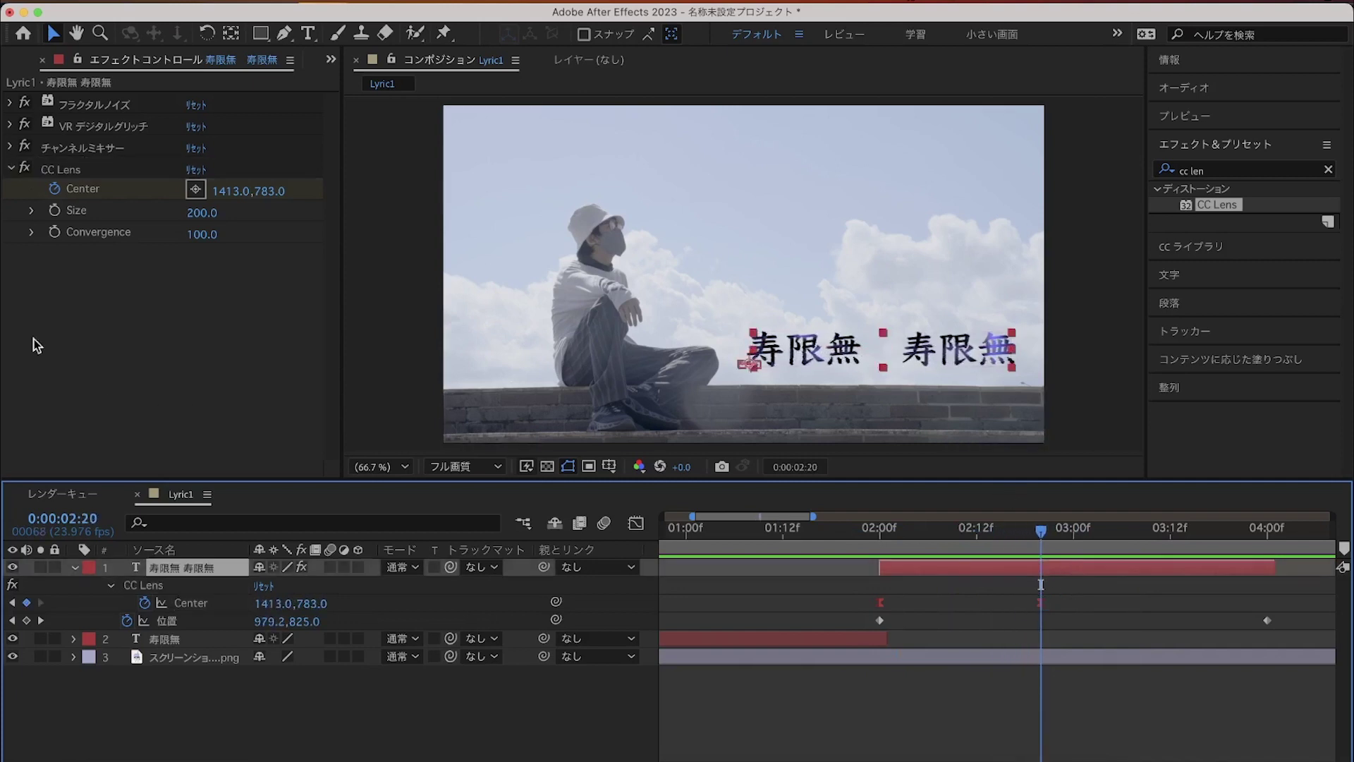
left_click(11, 171)
Start keyframing the VR デジタルグリッチ target-point scale at 100.
left_click(11, 125)
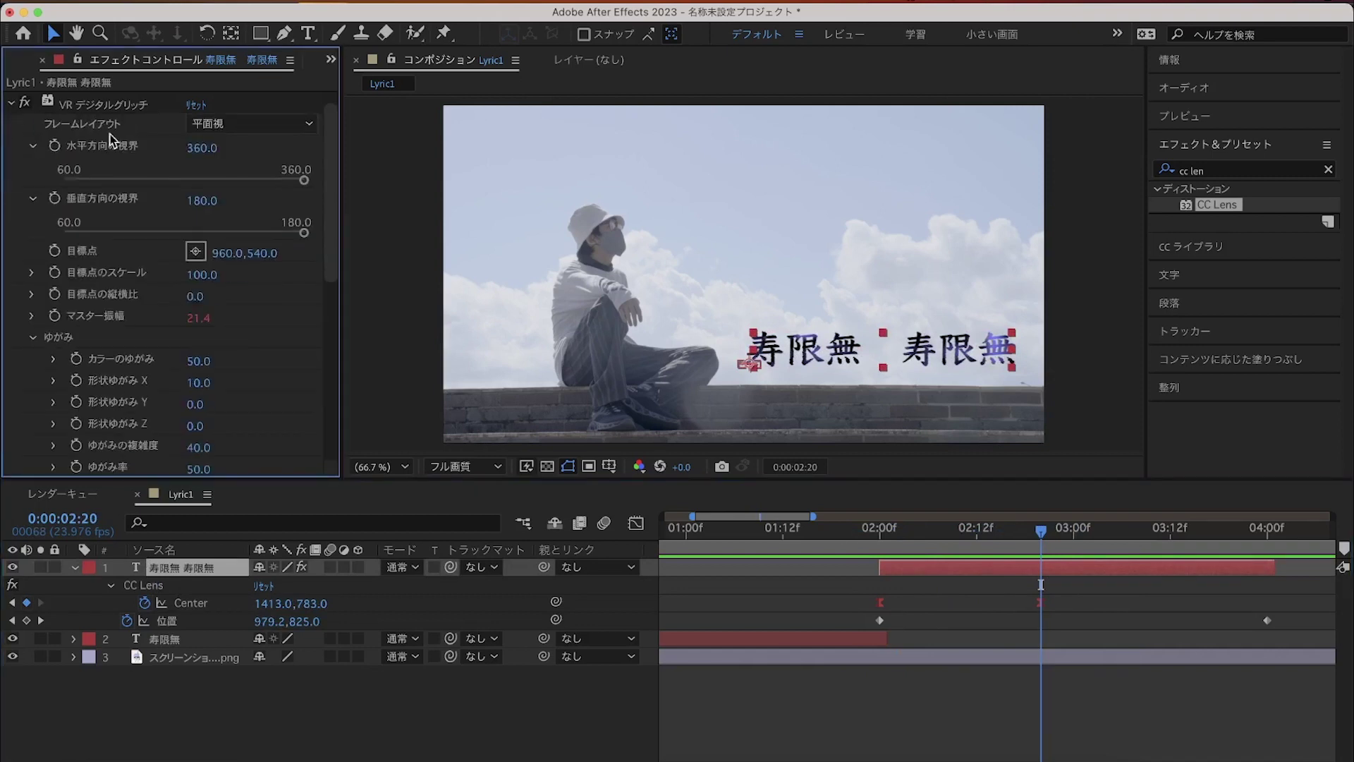
left_click(32, 336)
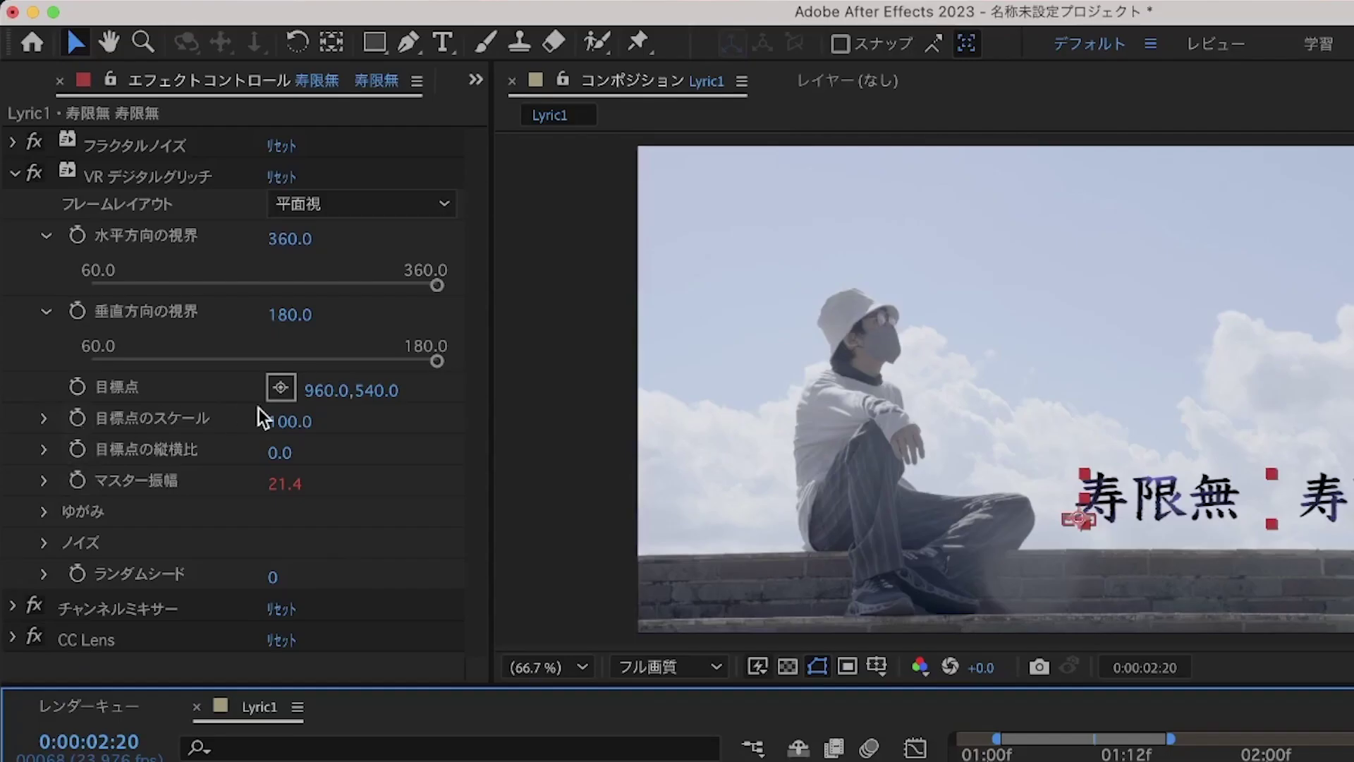
left_click_drag(287, 418, 151, 418)
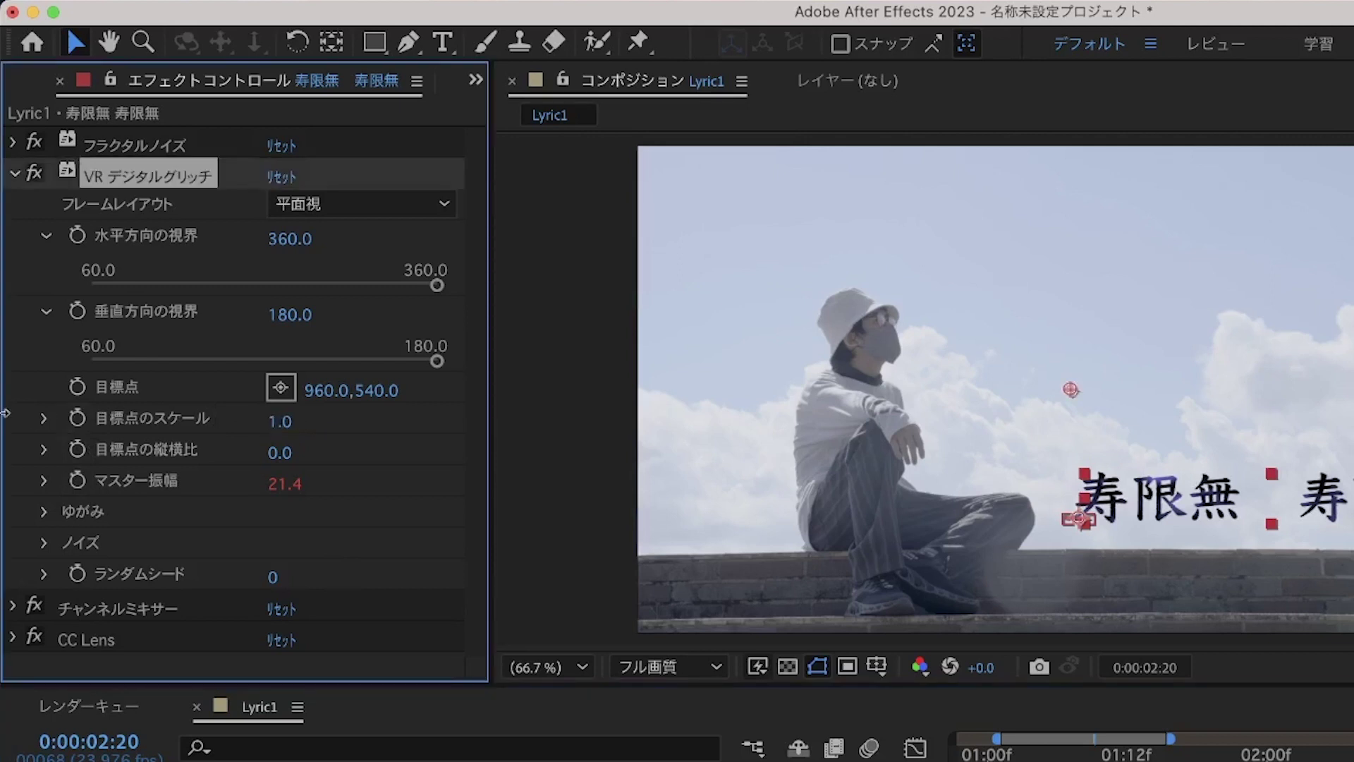
left_click_drag(5, 413, 586, 411)
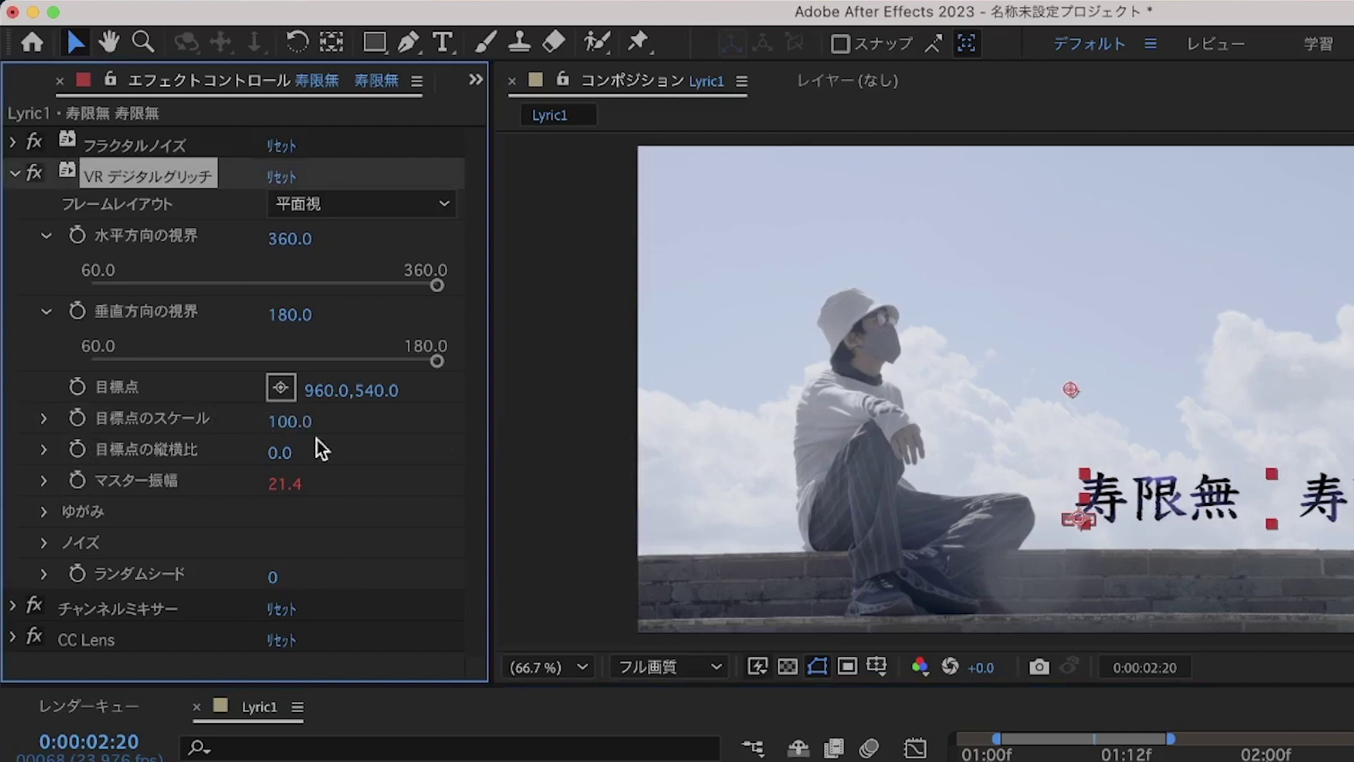
left_click(77, 418)
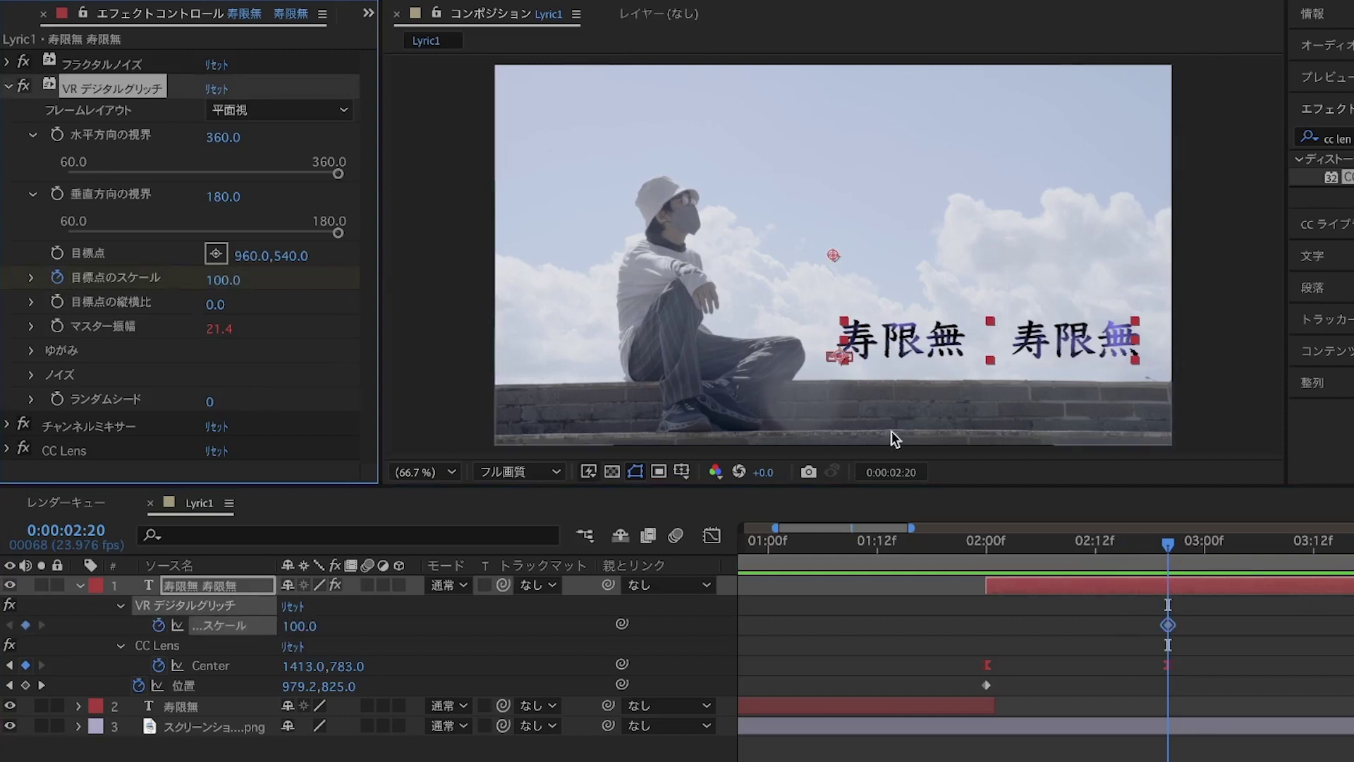
Nudge that scale keyframe a frame earlier and set the scale to 4 at 02:18.
left_click(1168, 624)
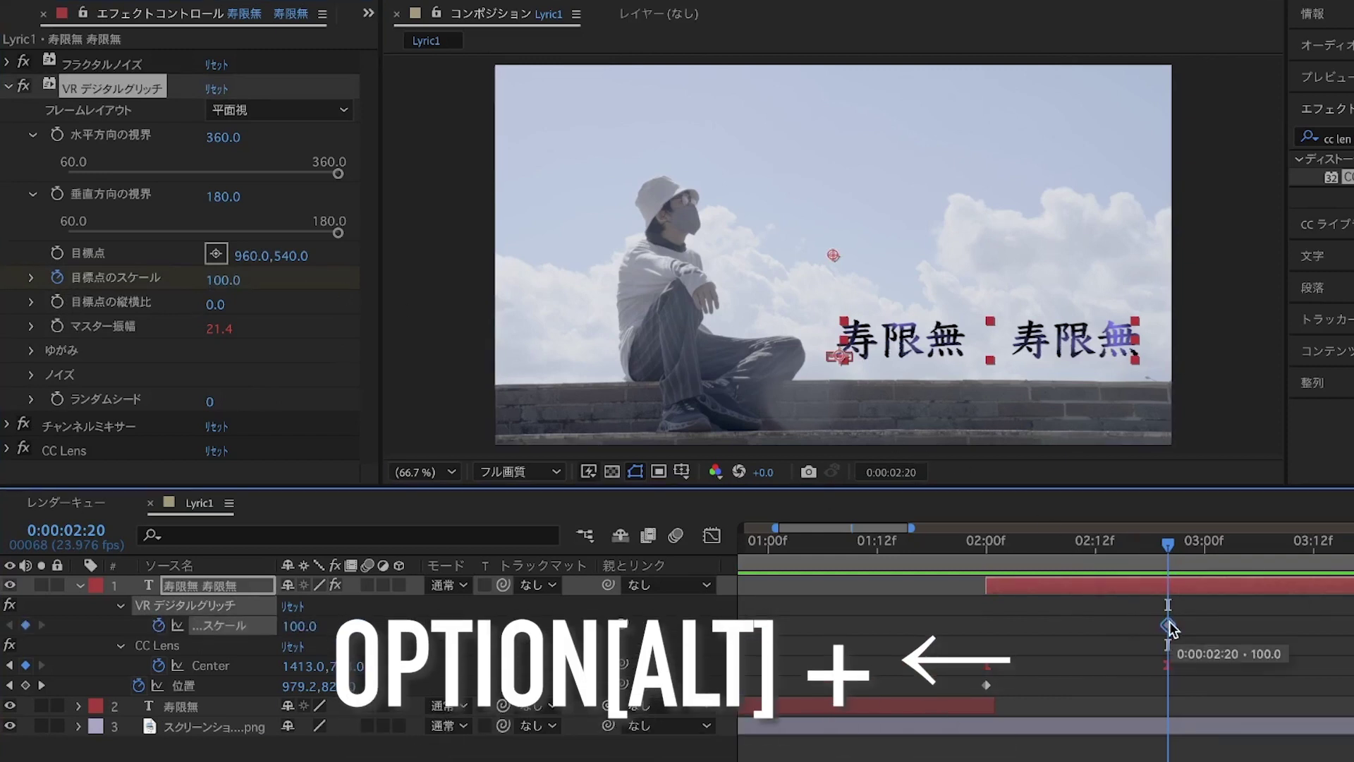
key("alt+Left")
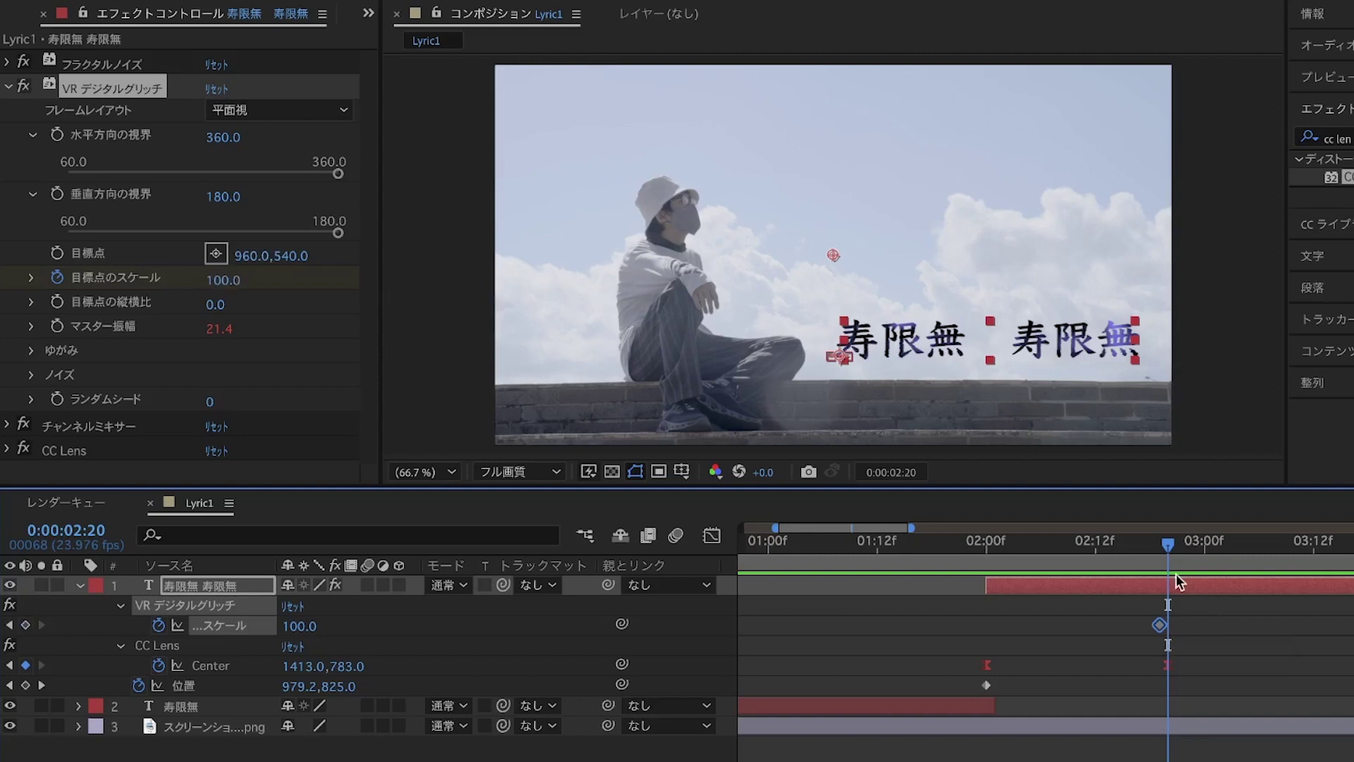
left_click_drag(1167, 552, 1150, 552)
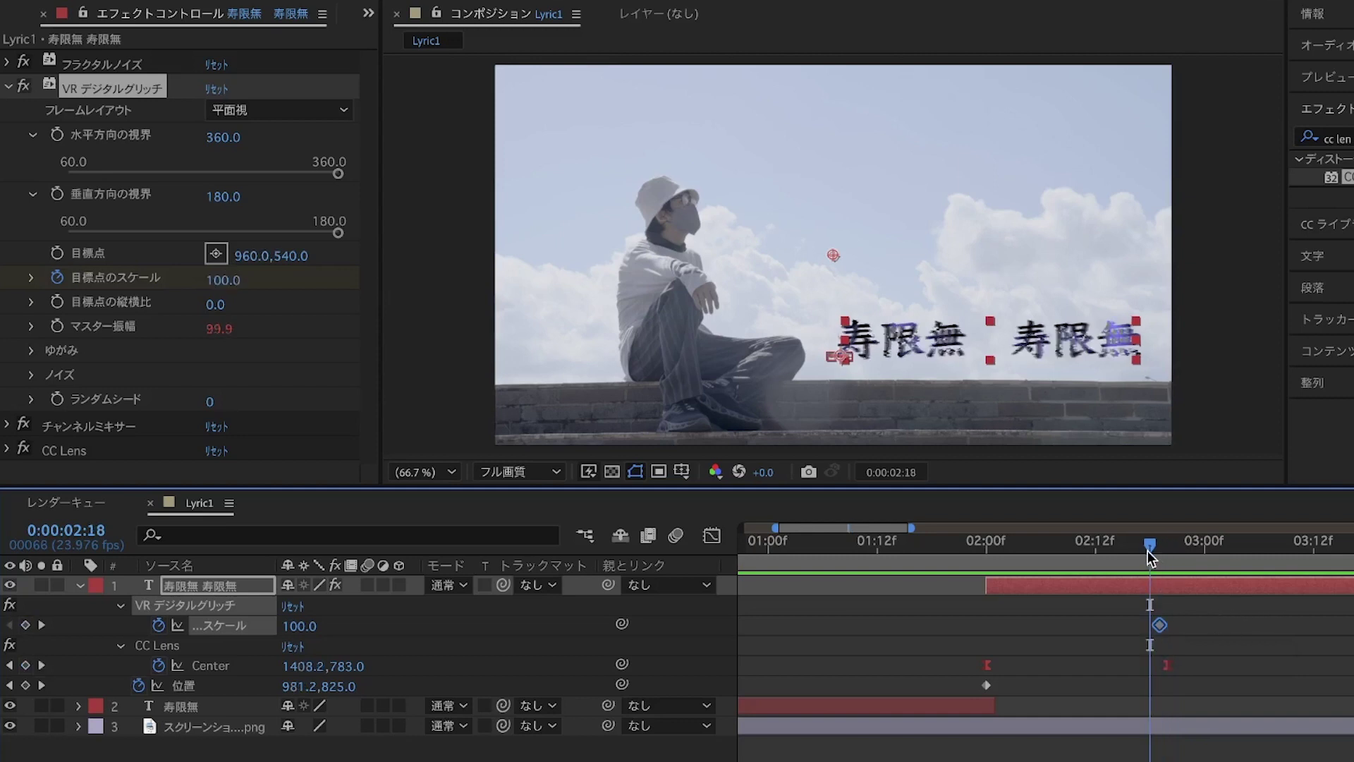
left_click(223, 280)
type("4")
key("Return")
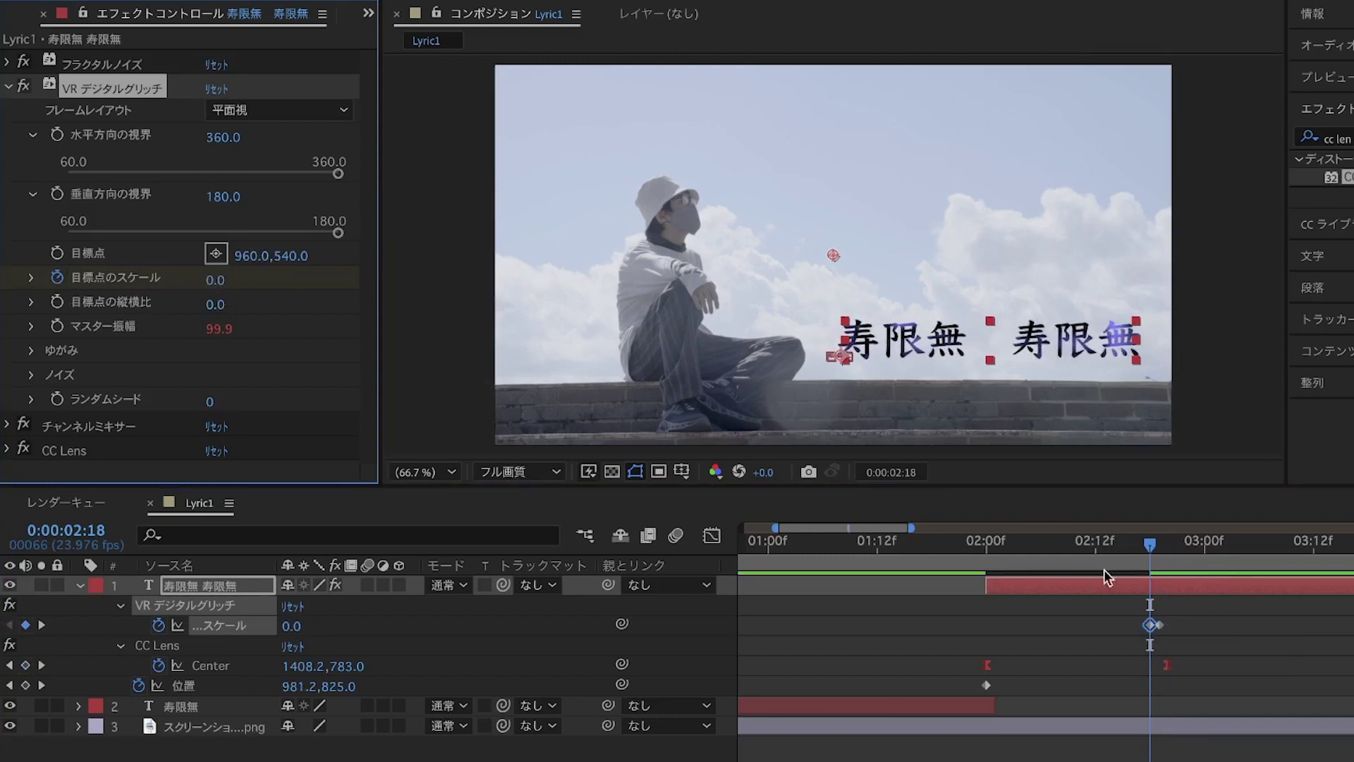
Step forward frame by frame and drop the target-point scale to 0 at 03:09.
left_click(1238, 620)
key("Page_Down")
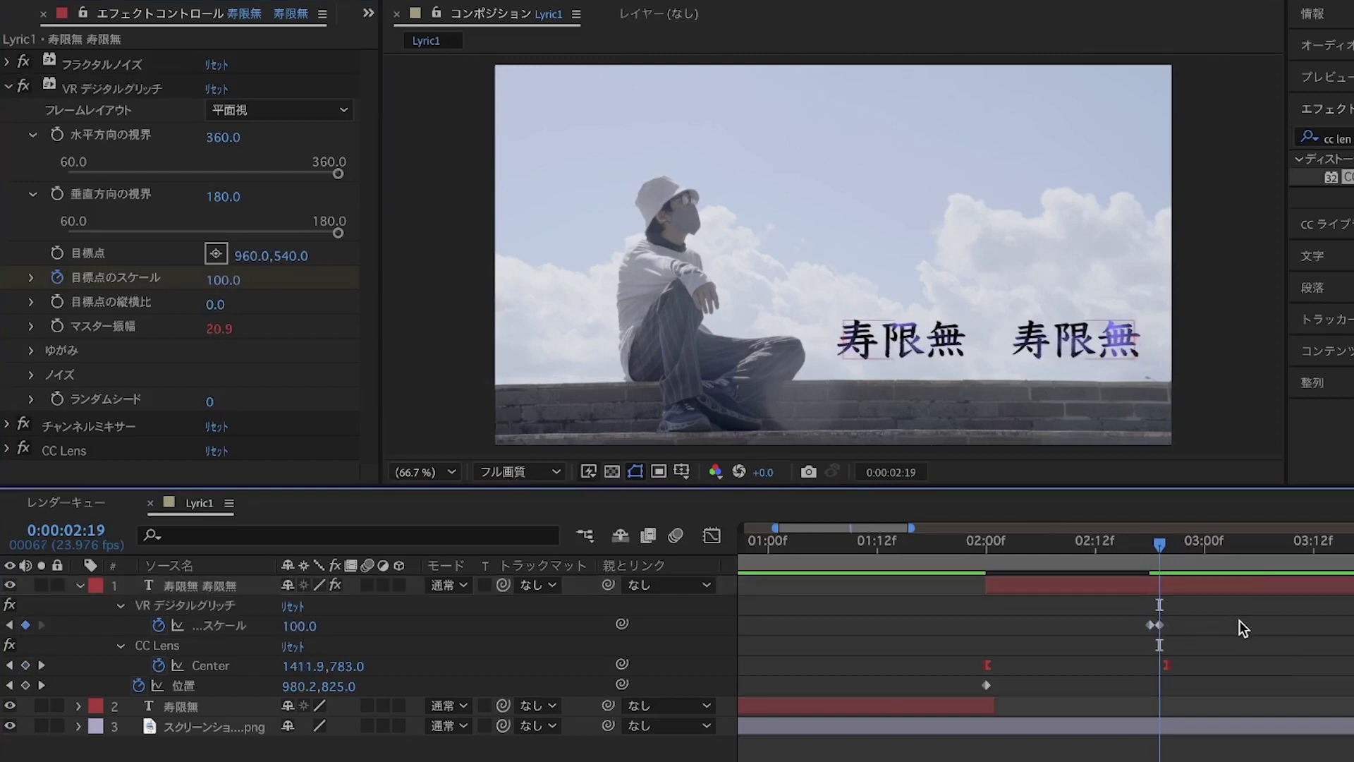
key("Page_Down")
key("Page_Down")
key("Page_Down")
key("Page_Down")
key("Page_Down")
key("Page_Down")
key("Page_Down")
key("Page_Down")
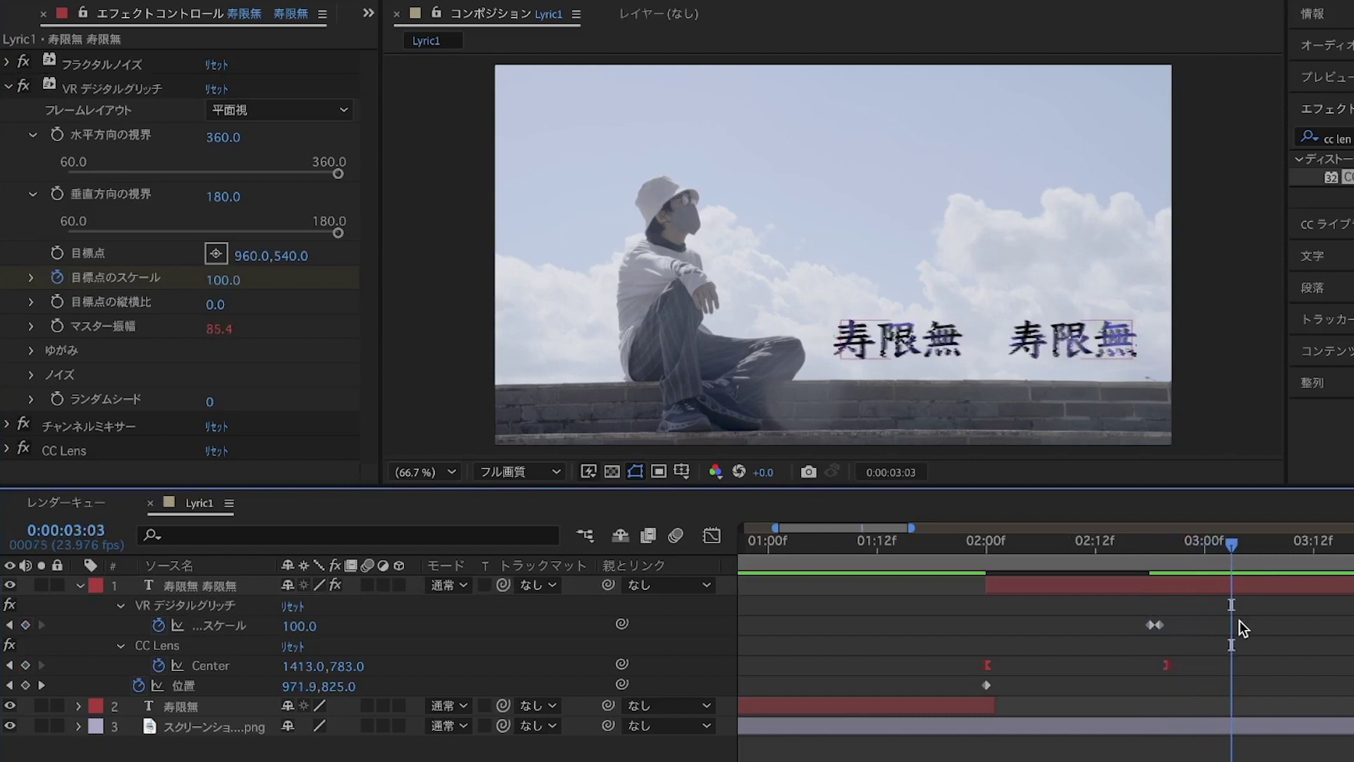
key("Page_Down")
key("Page_Down")
key("Page_Down")
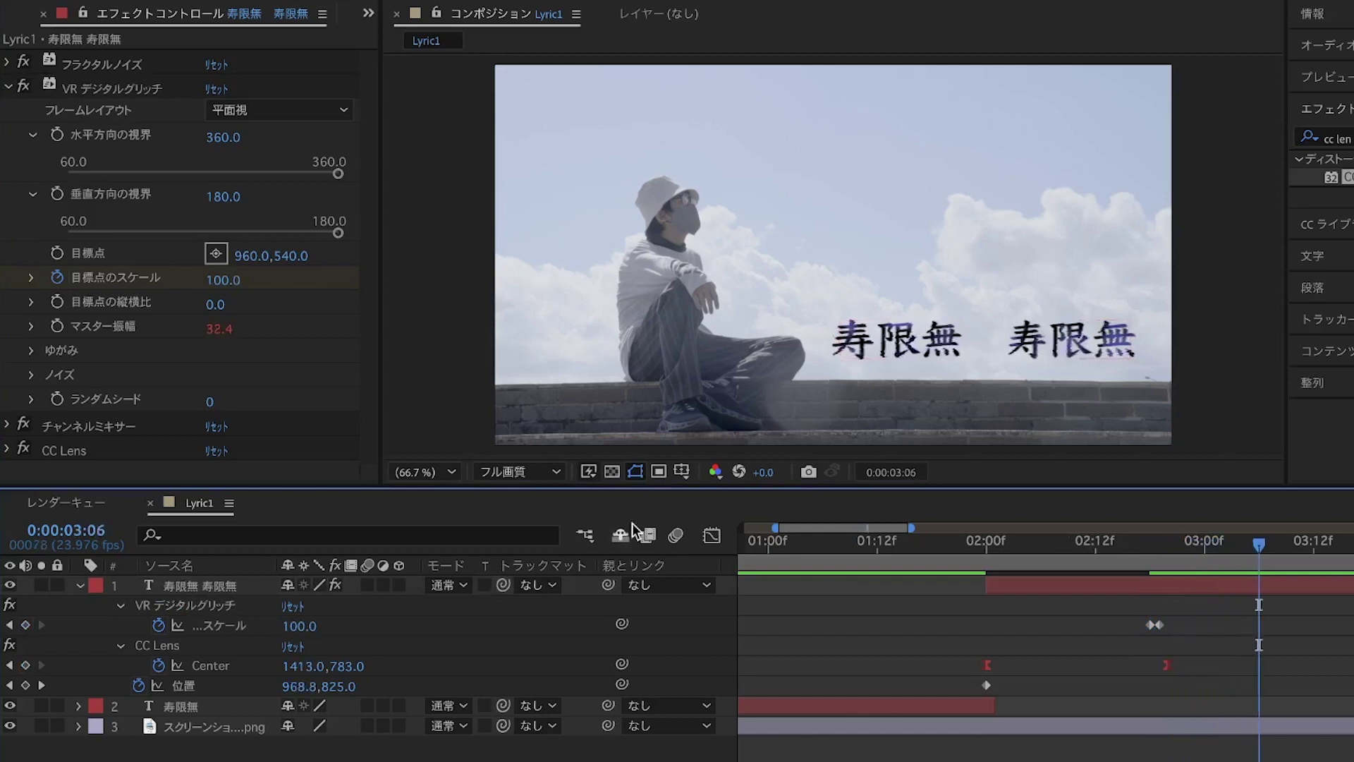
key("Page_Down")
key("Page_Down")
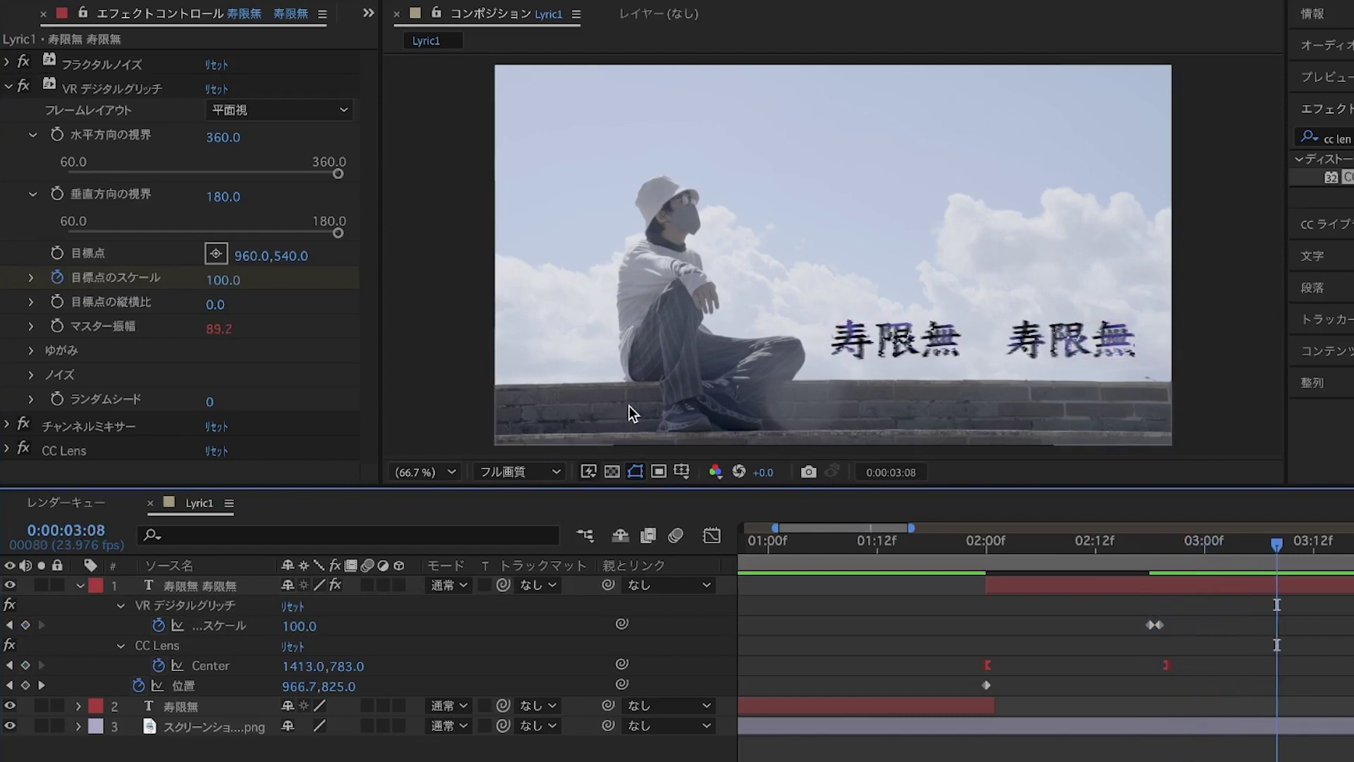
key("Page_Down")
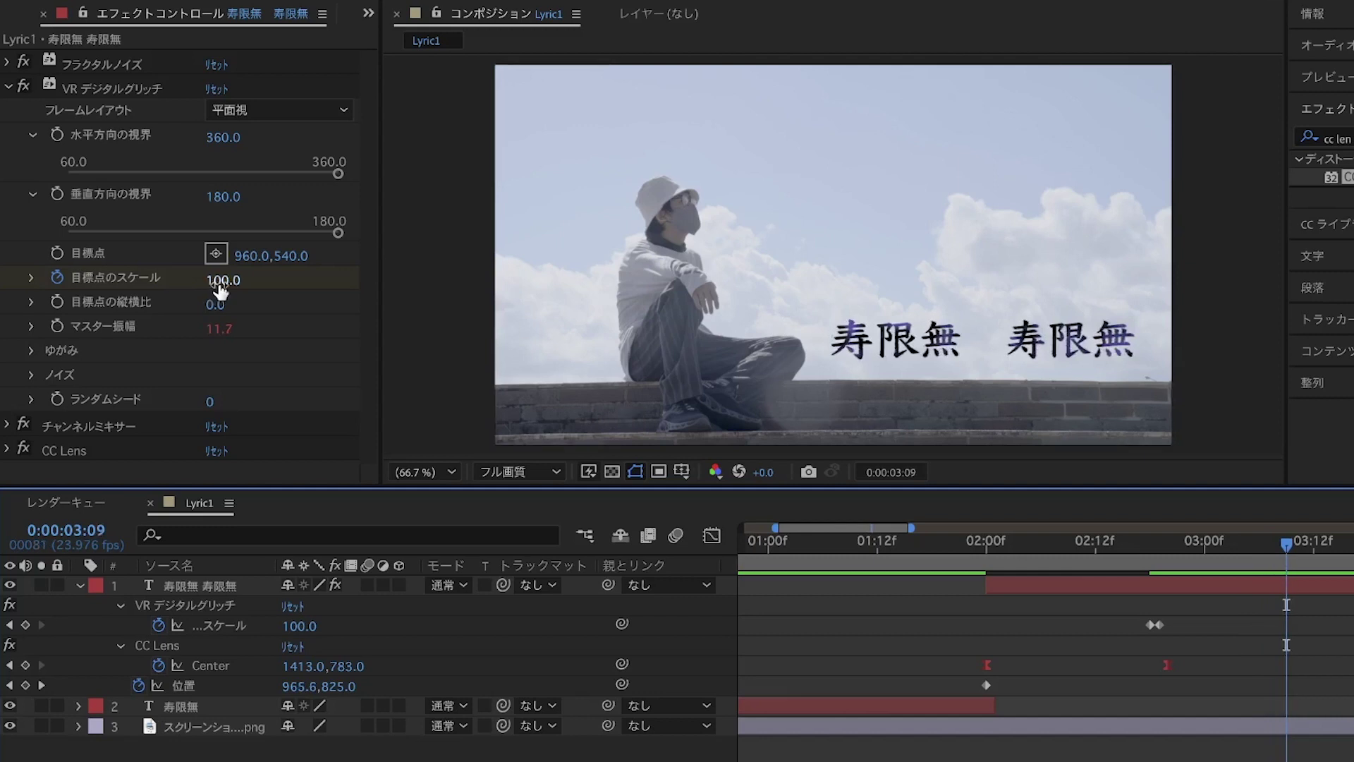
left_click_drag(220, 289, 3, 300)
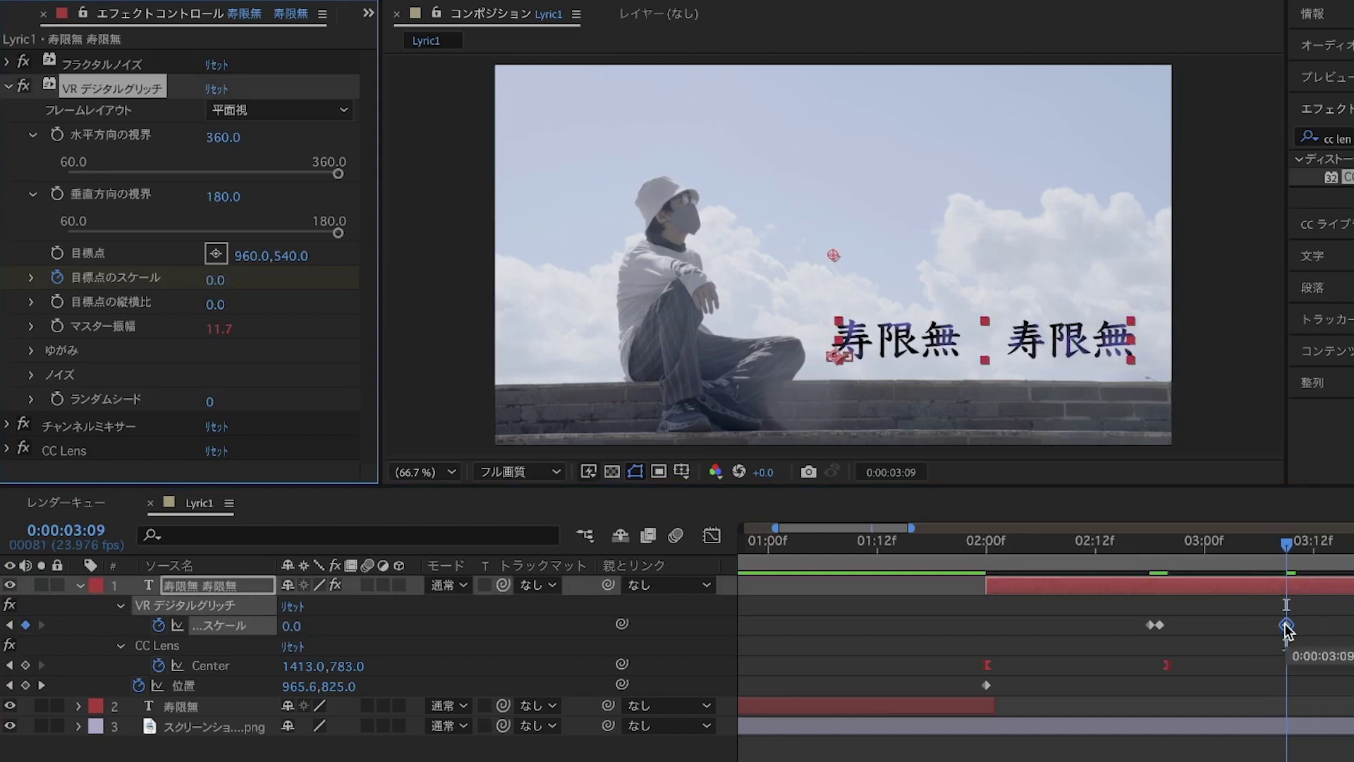
Make the 03:09 glitch-scale keyframe a hold keyframe and scrub around 03:02 to check the glitch.
right_click(1285, 624)
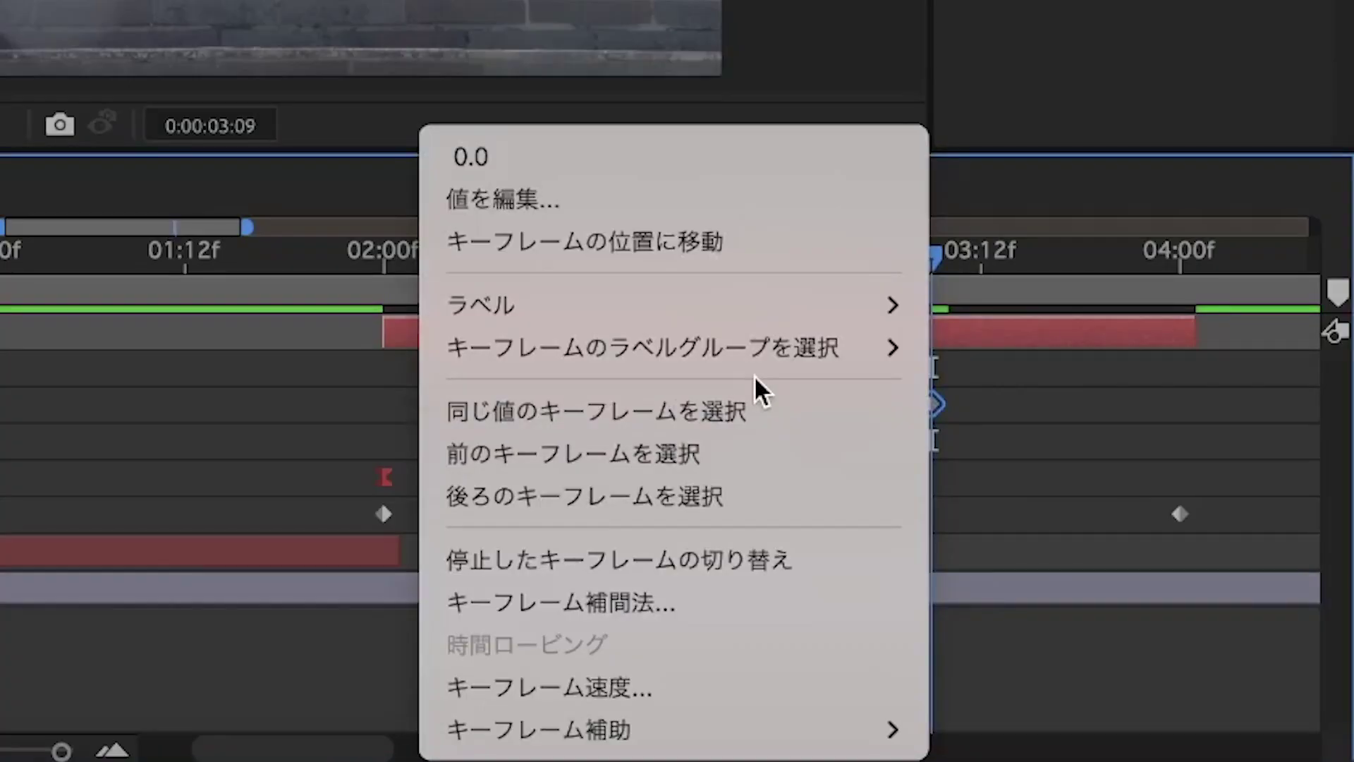
left_click(726, 554)
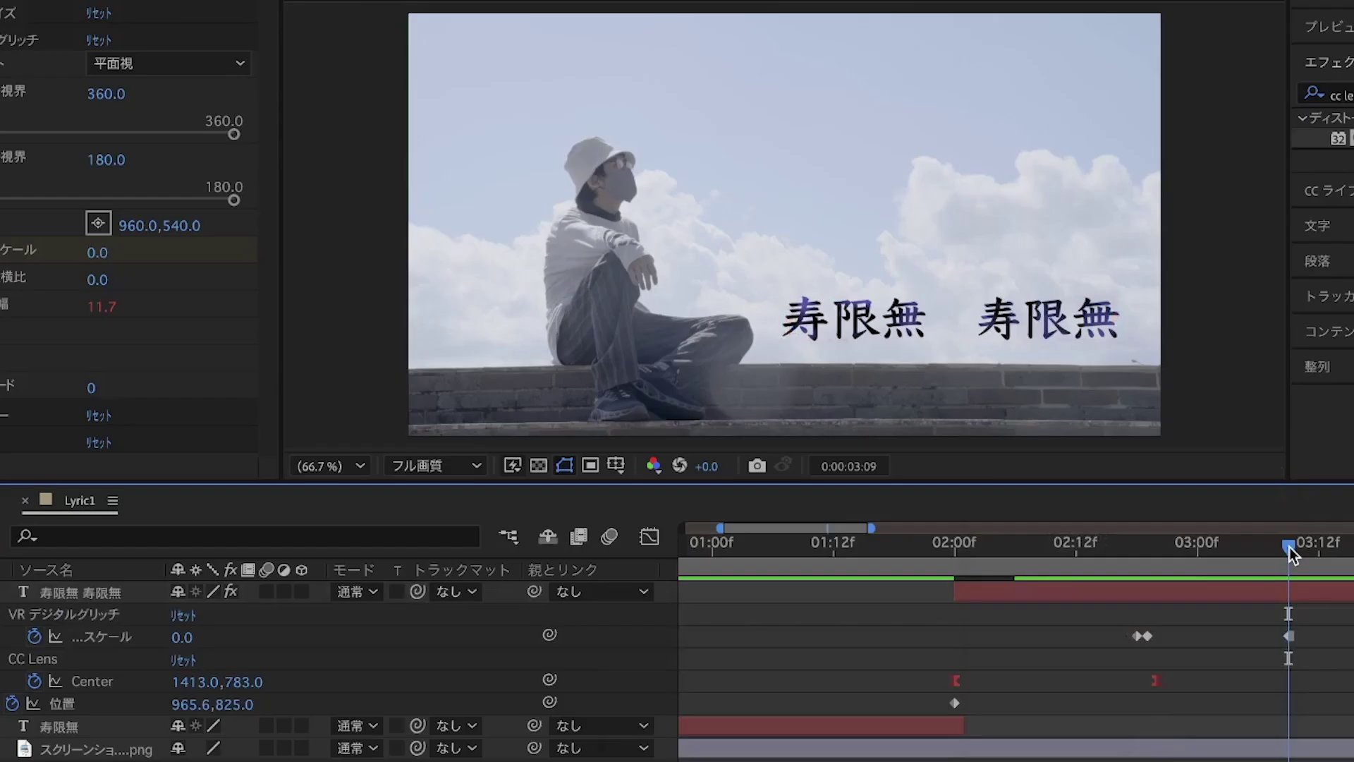
mouse_move(1289, 547)
left_mouse_down()
mouse_move(1213, 548)
mouse_move(1301, 560)
mouse_move(997, 642)
left_mouse_up()
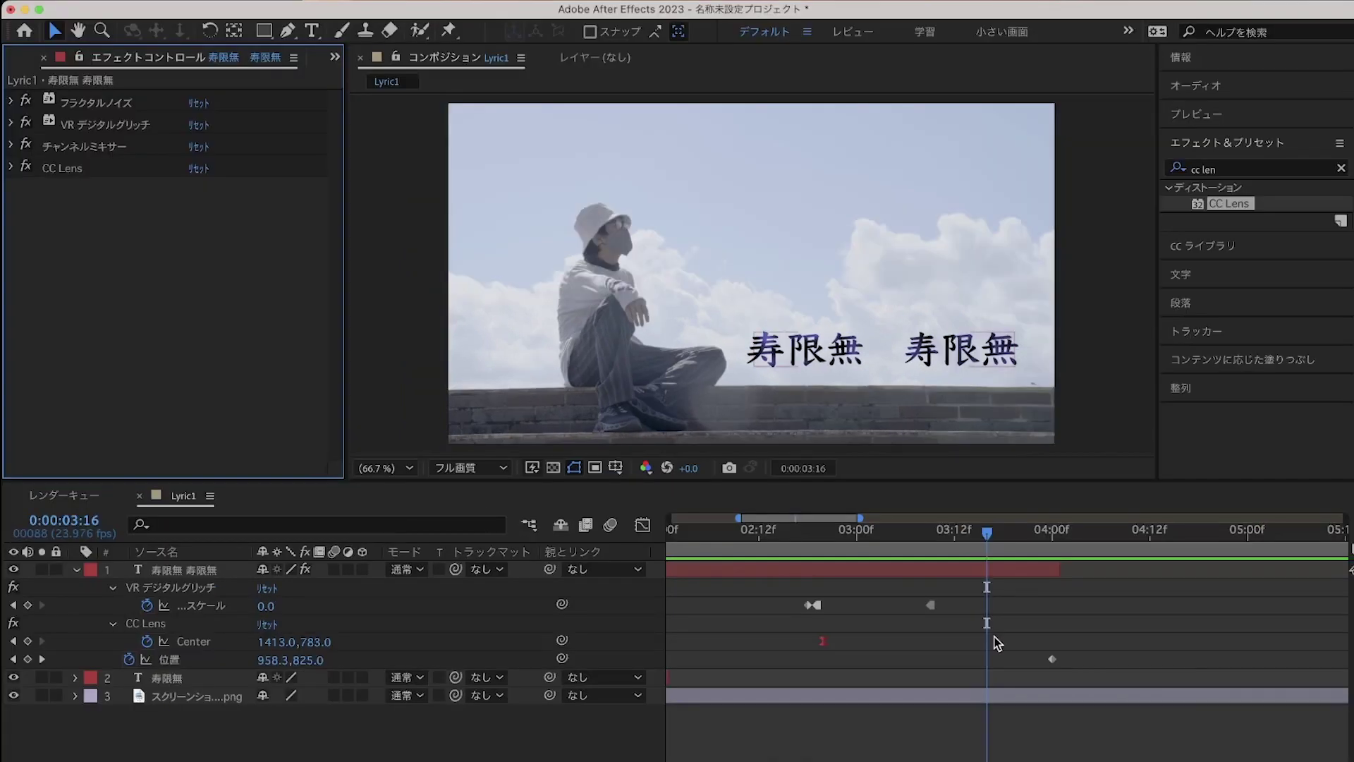
mouse_move(979, 540)
left_mouse_down()
mouse_move(819, 588)
mouse_move(959, 603)
left_mouse_up()
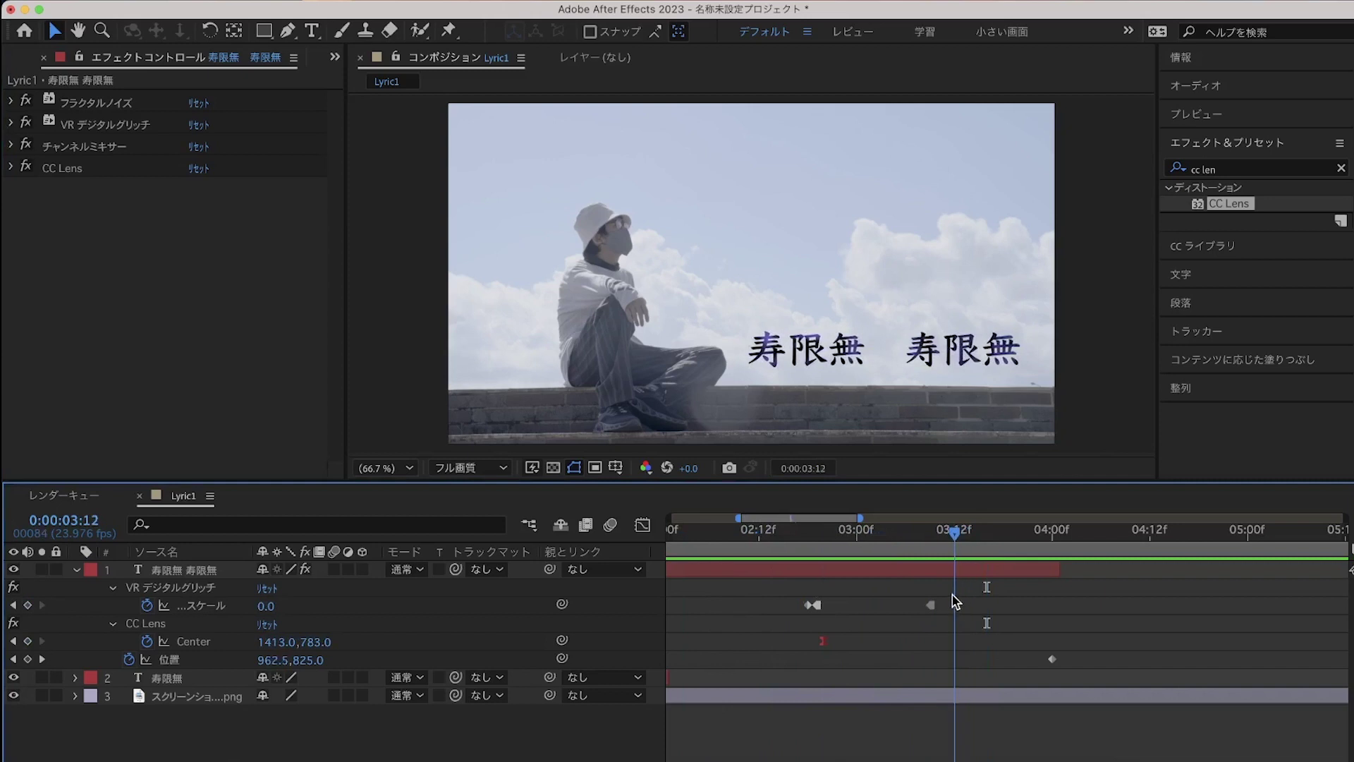
mouse_move(956, 601)
left_mouse_down()
mouse_move(1031, 605)
mouse_move(874, 603)
mouse_move(952, 612)
left_mouse_up()
left_click(960, 572)
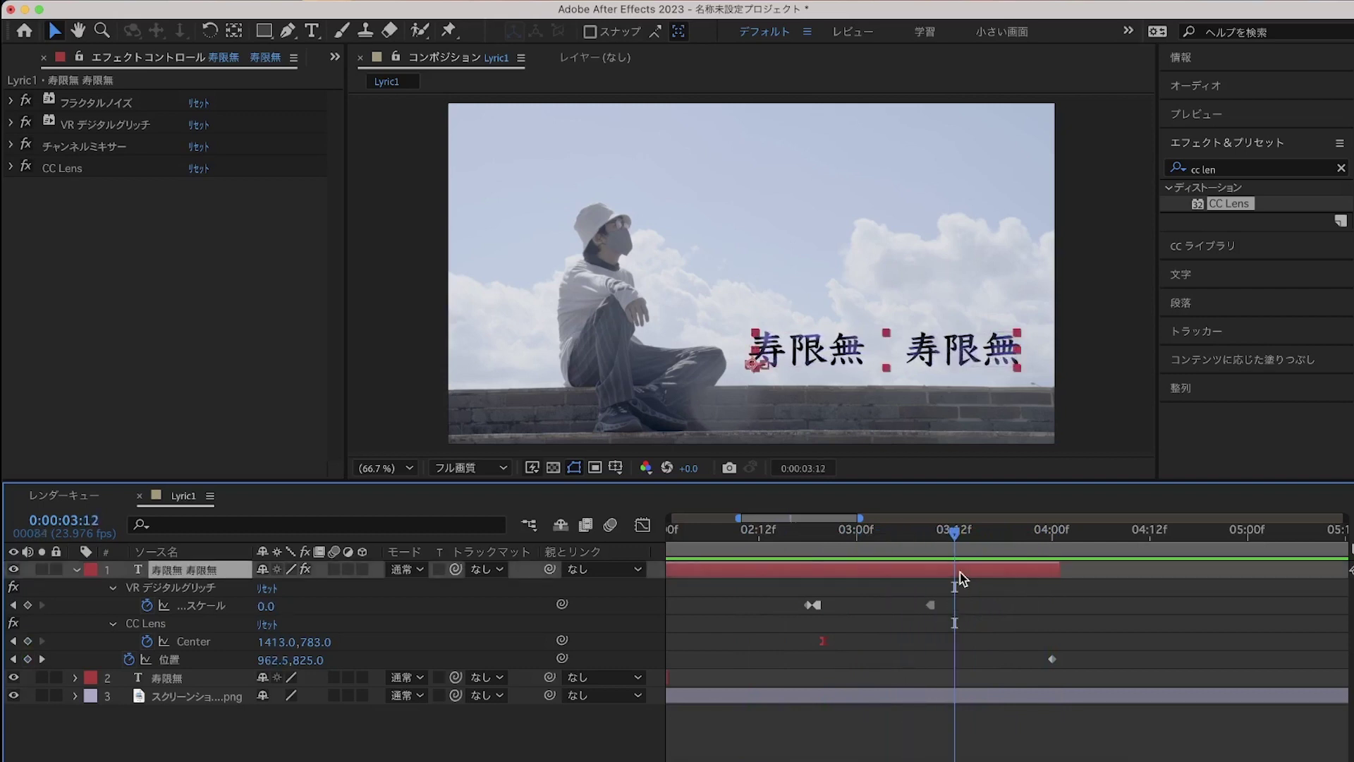
Fold away the keyframed properties and apply チョーク (Simple Choker) to the lyric layer.
key("u")
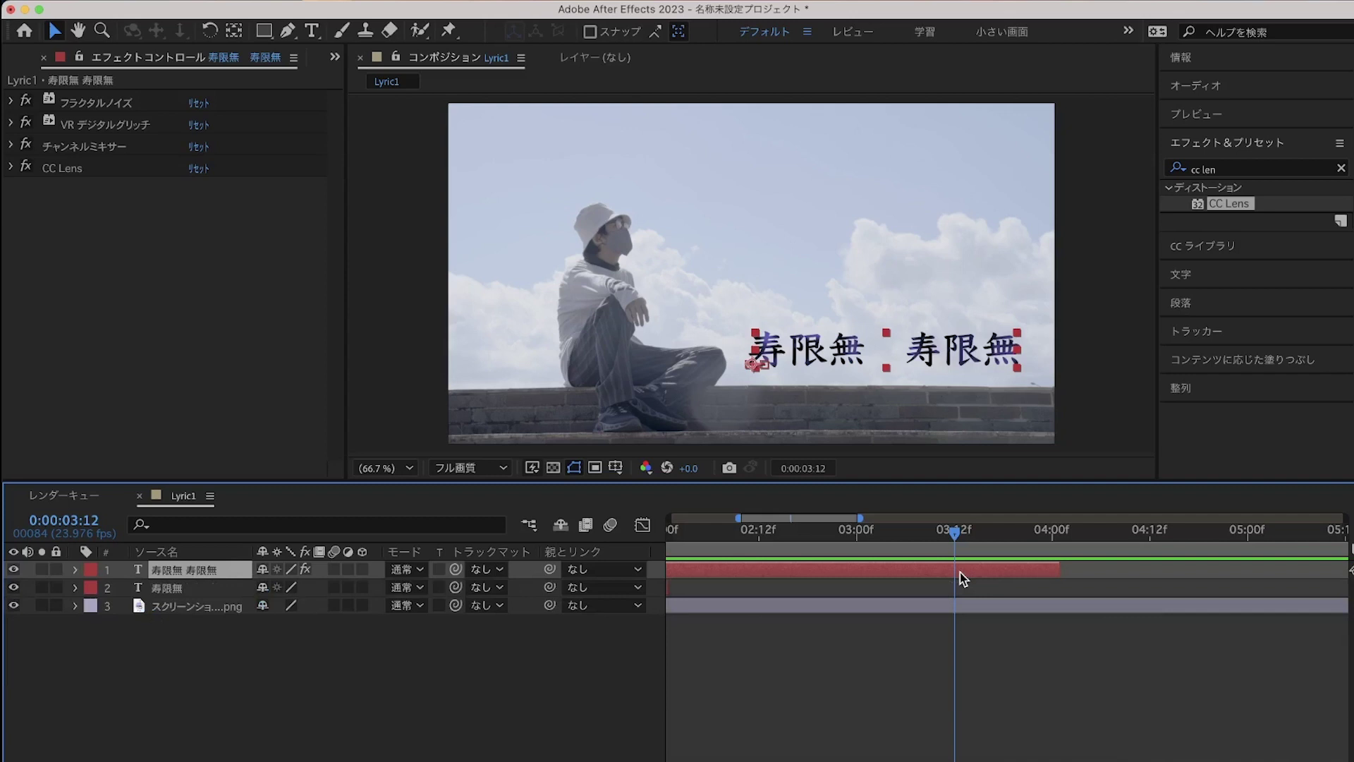
key("minus")
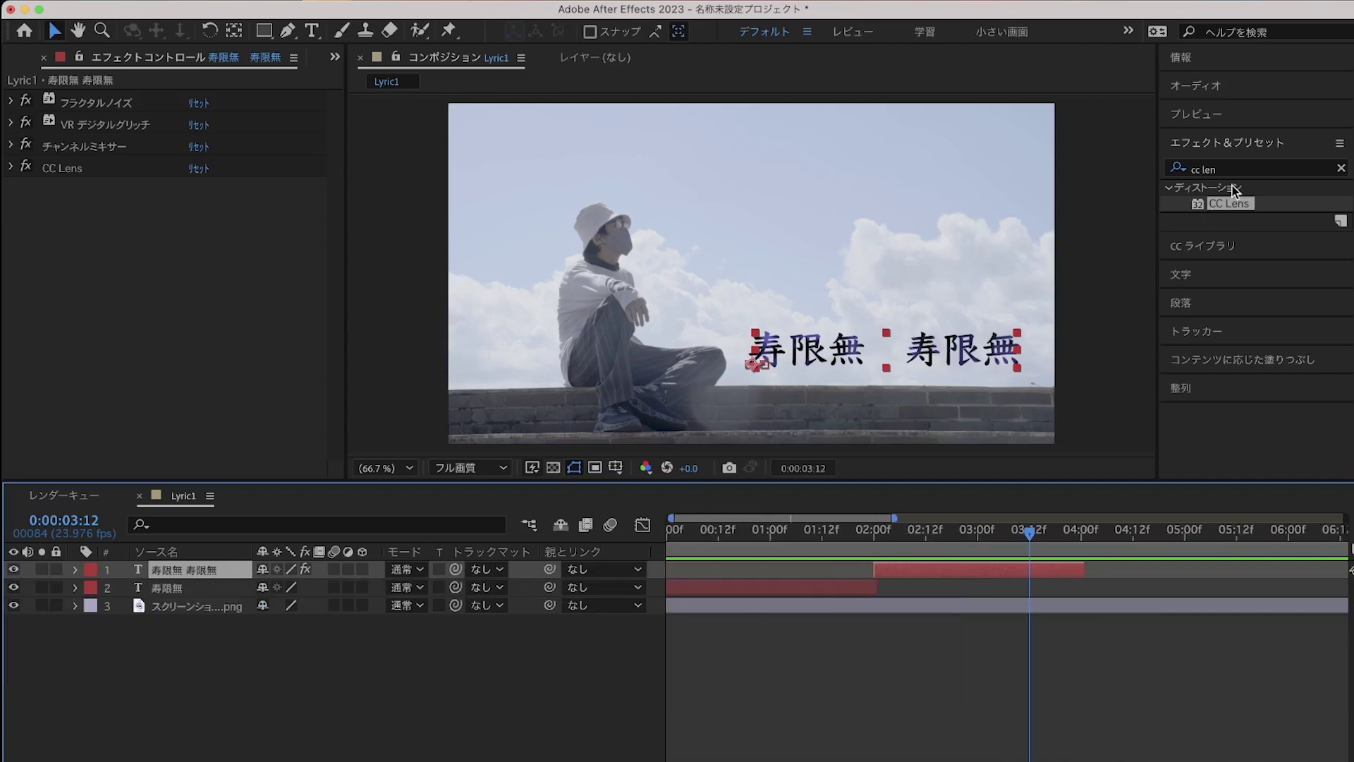
left_click(1255, 169)
type("チョーク")
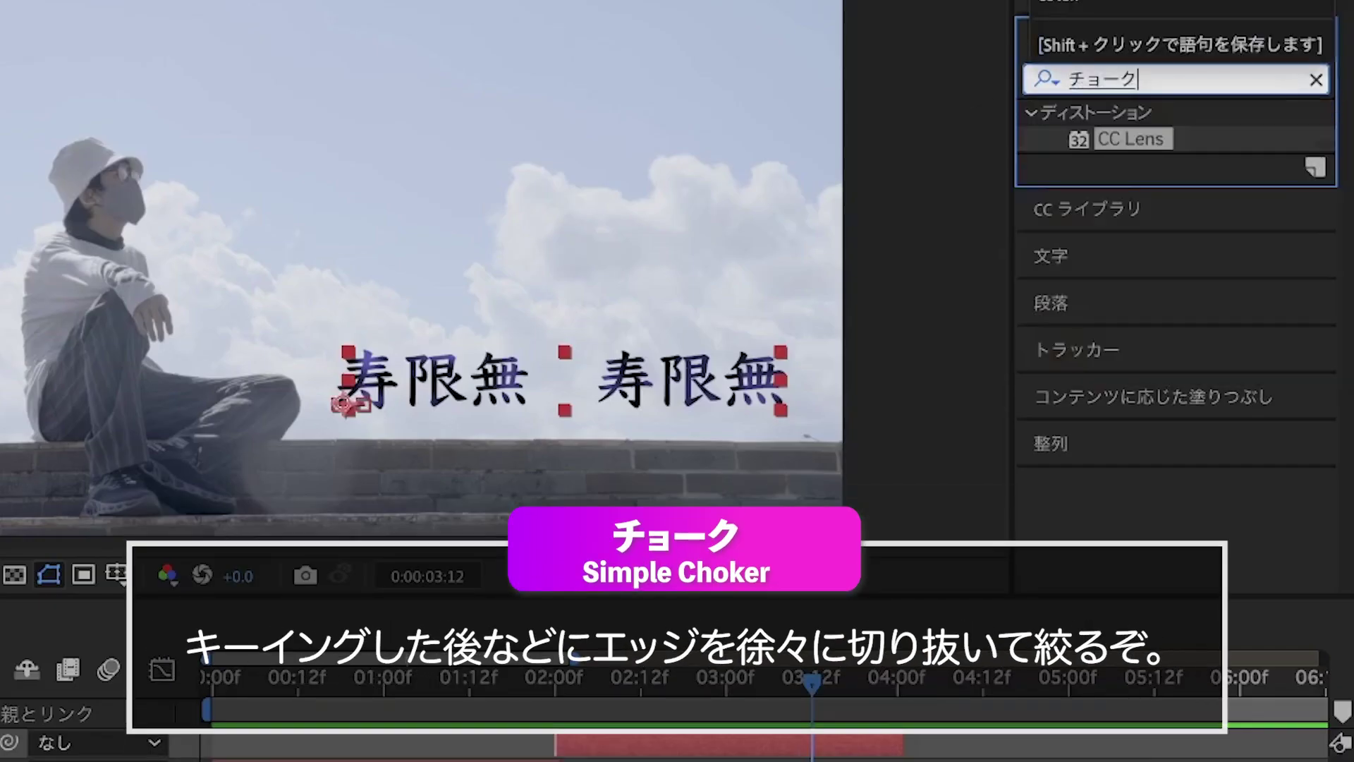
key("Return")
left_click(1142, 144)
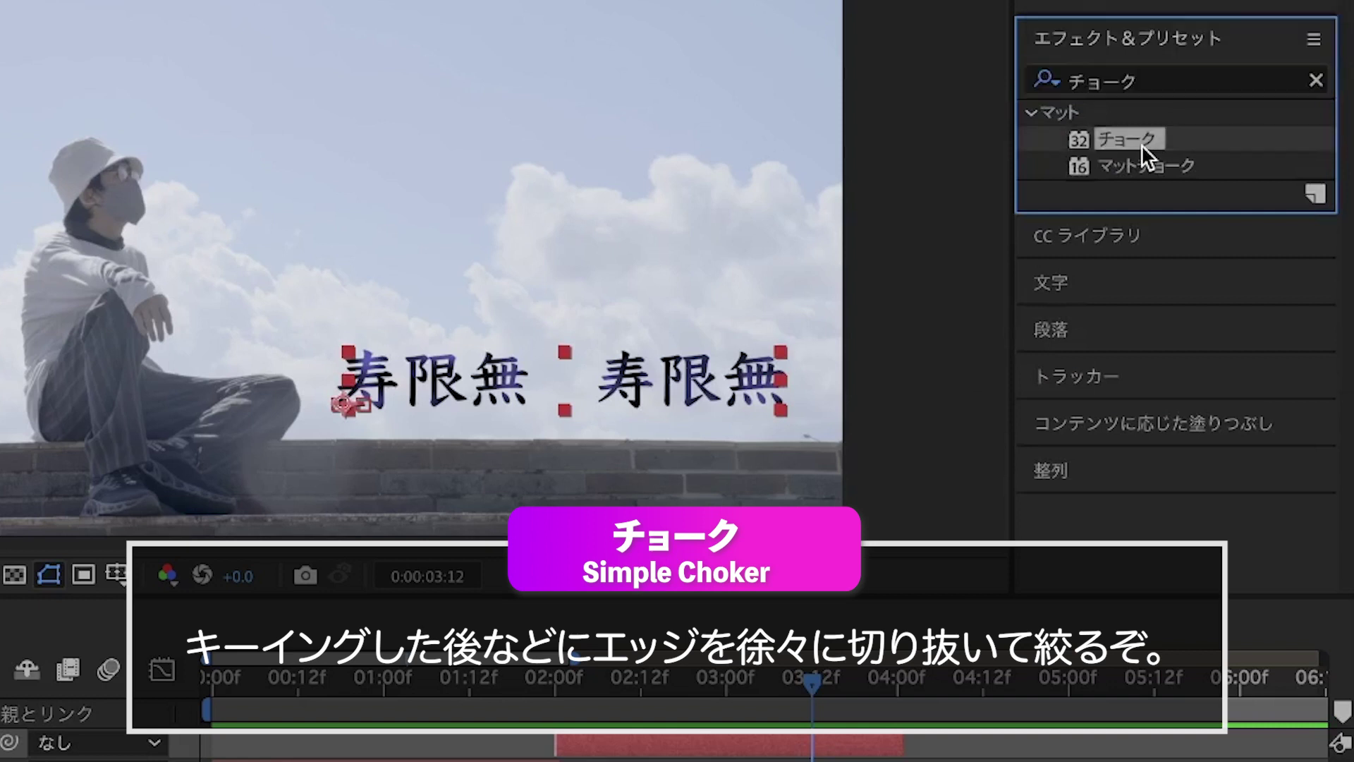
Apply タービュレントディスプレイス (Turbulent Displace) to the lyric layer via the 'ディス' search.
left_click(1179, 86)
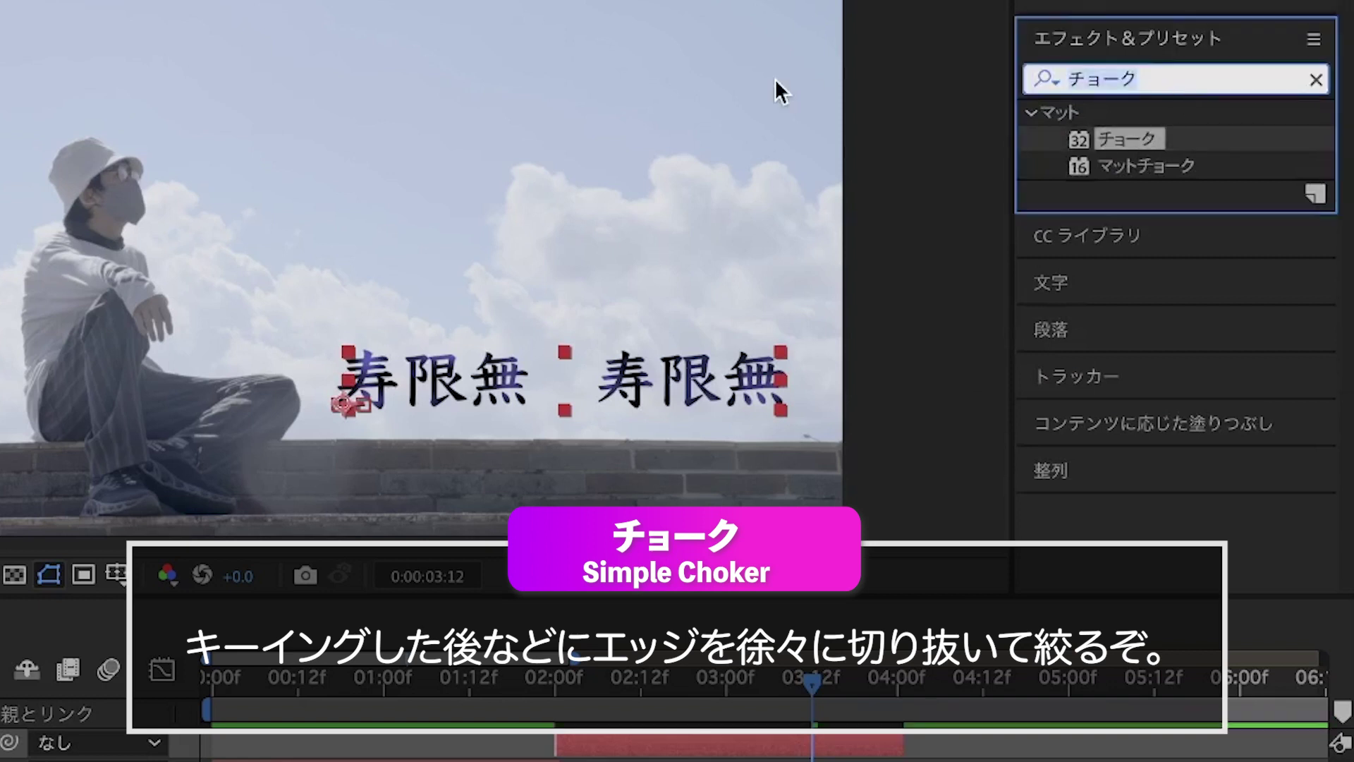
type("ディス")
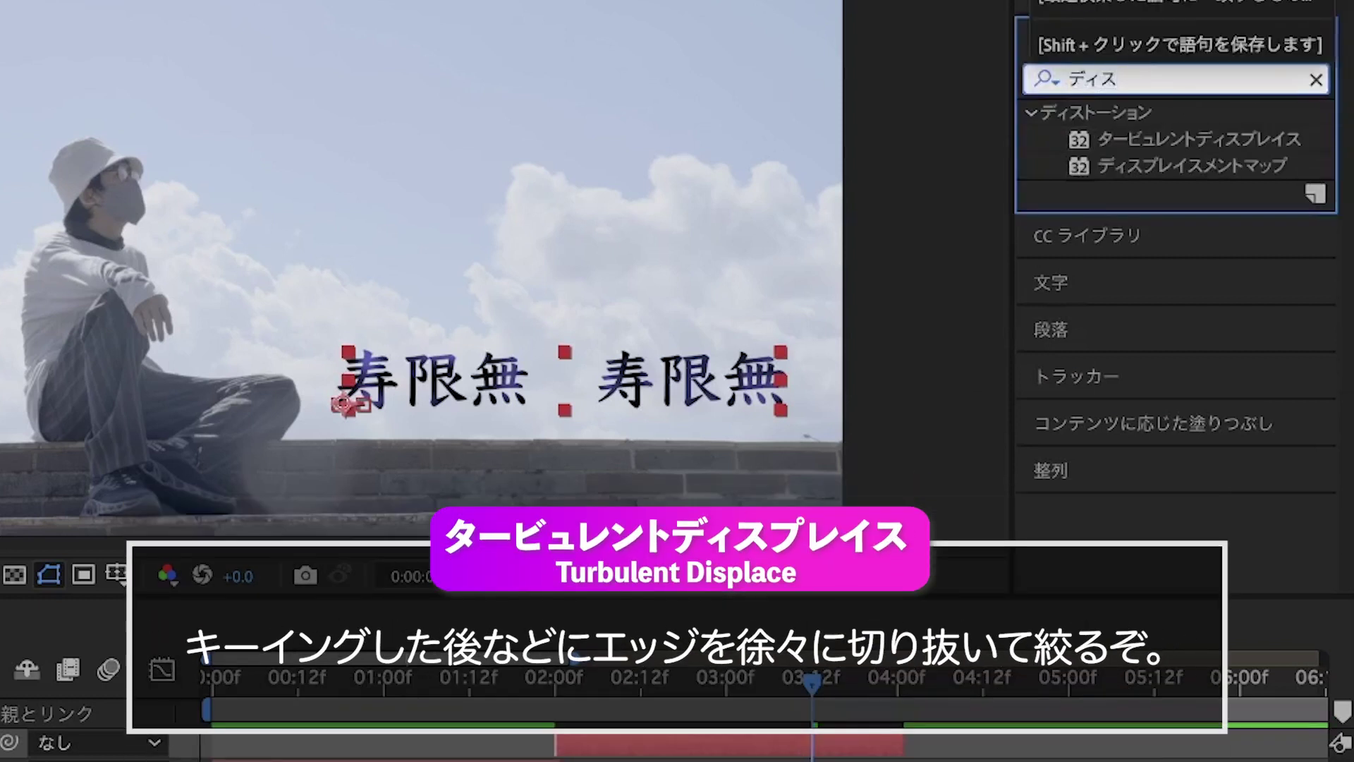
double_click(1181, 137)
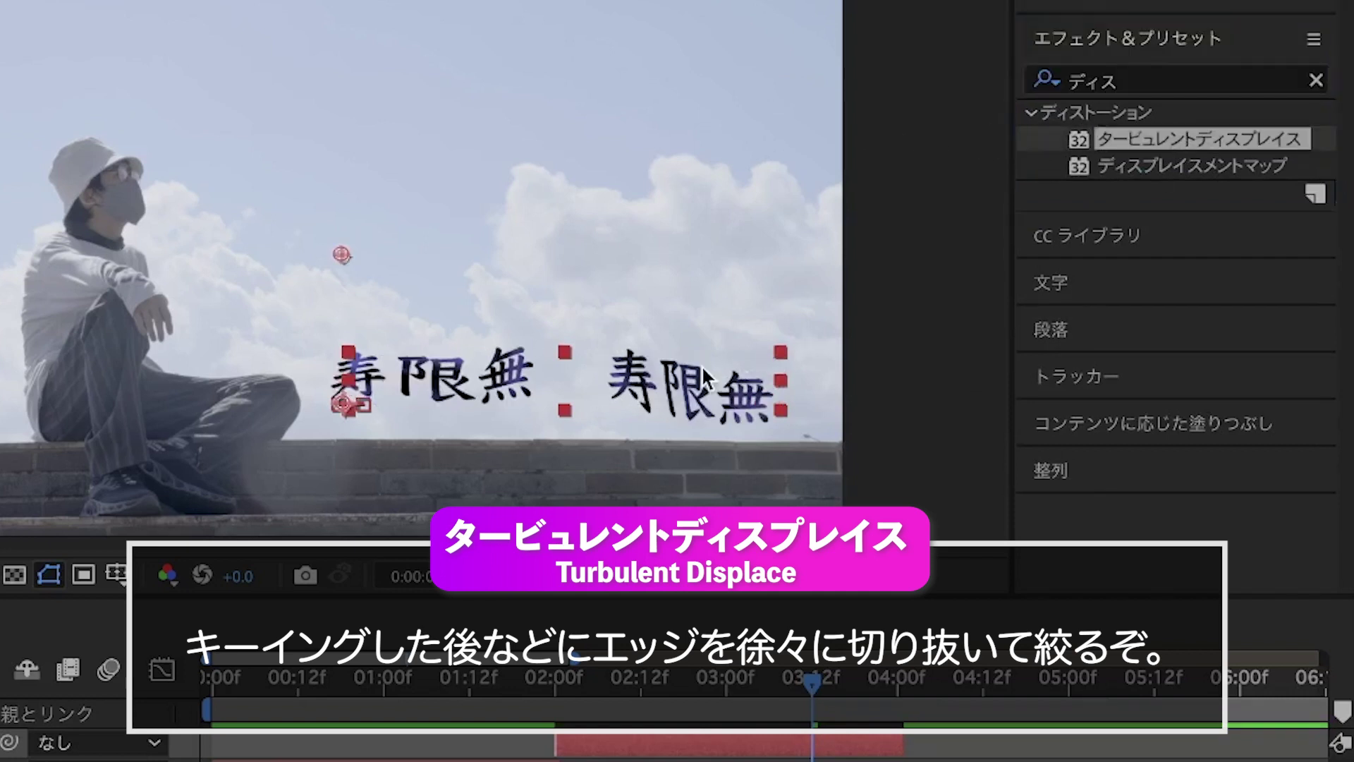
left_click(810, 730)
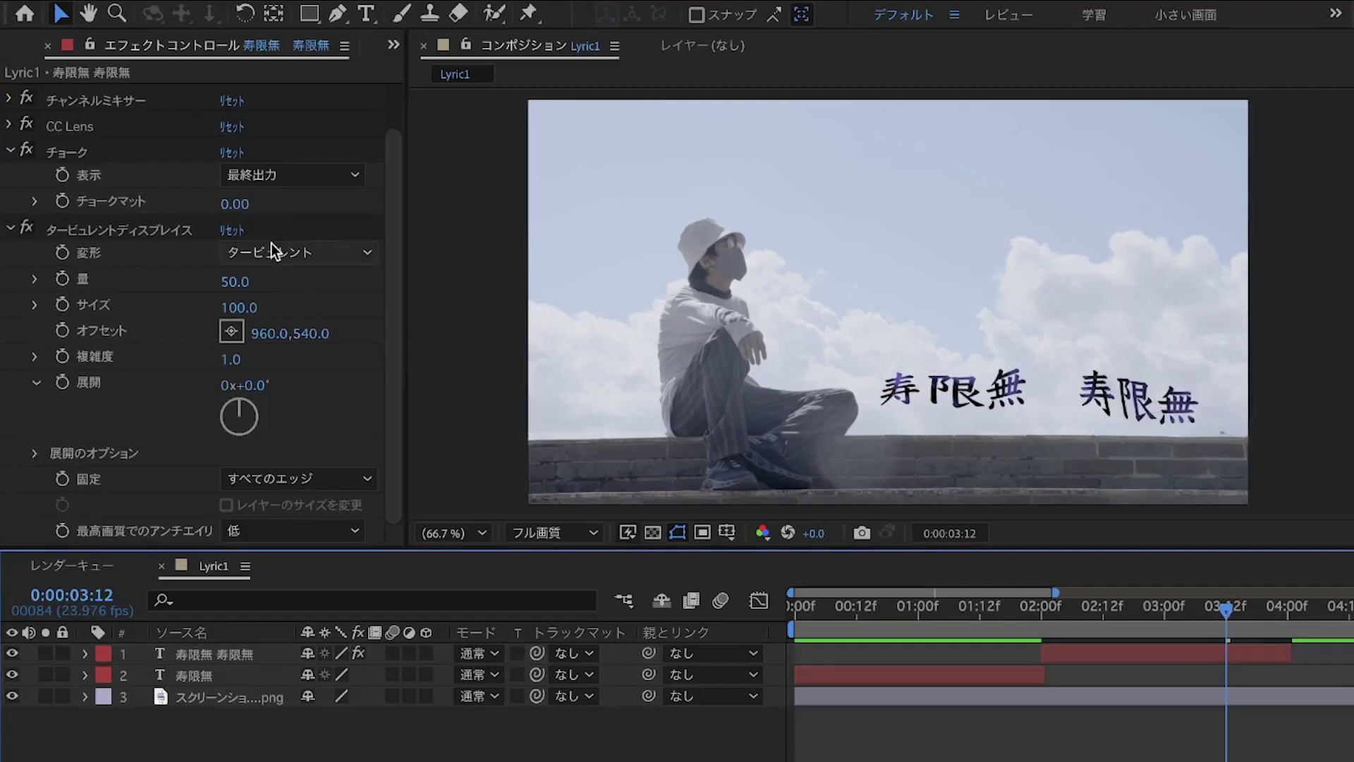
After testing, reset choke matte and turbulence amount to 0 and keyframe them at 03:12.
left_click_drag(233, 204, 574, 274)
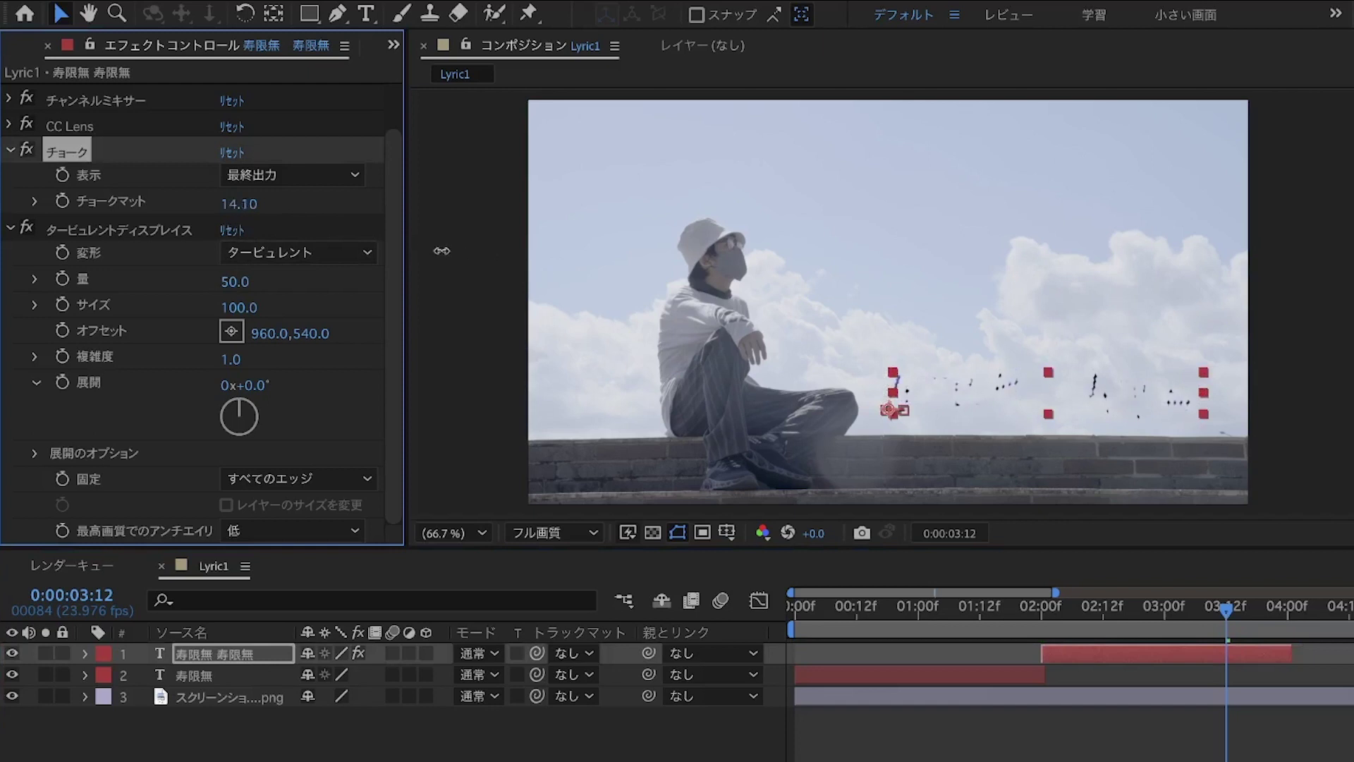
left_click_drag(567, 273, 375, 287)
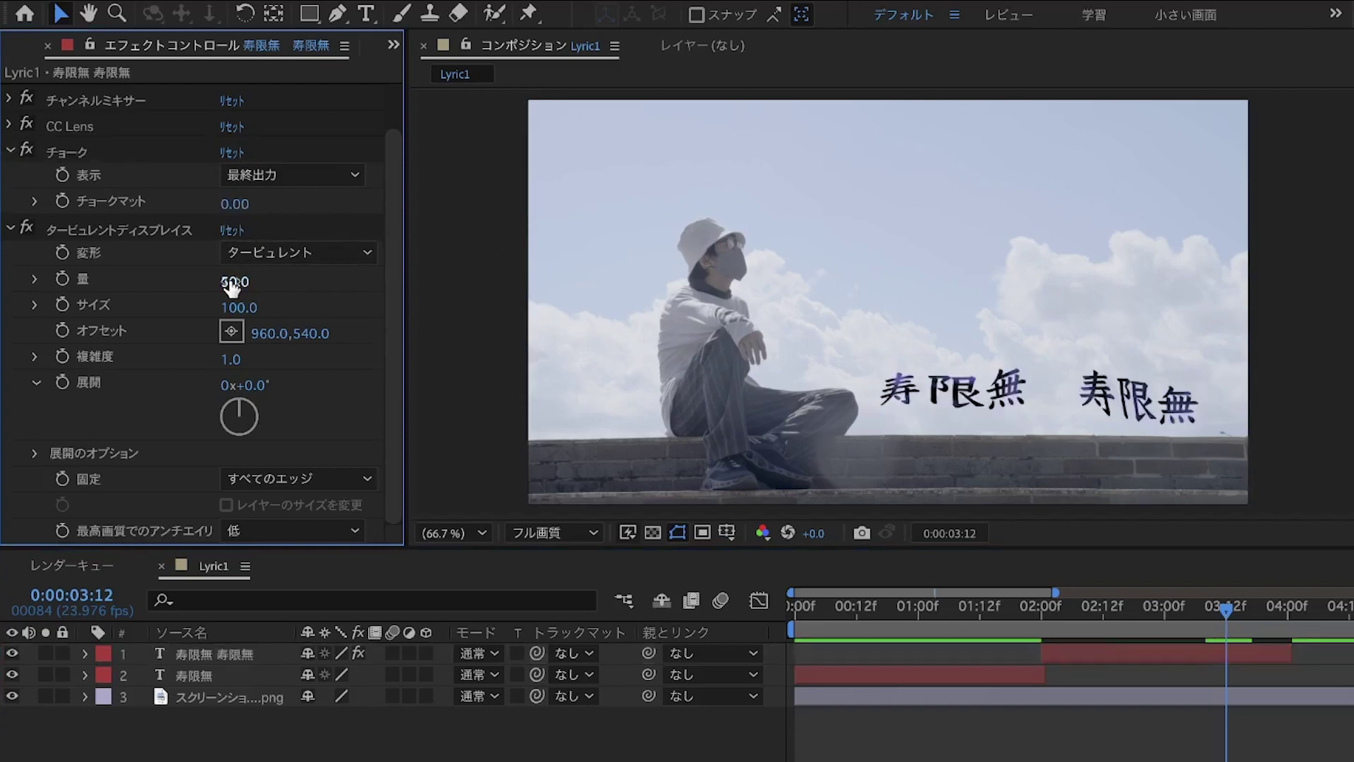
mouse_move(232, 286)
left_mouse_down()
mouse_move(287, 288)
mouse_move(168, 290)
mouse_move(185, 293)
left_mouse_up()
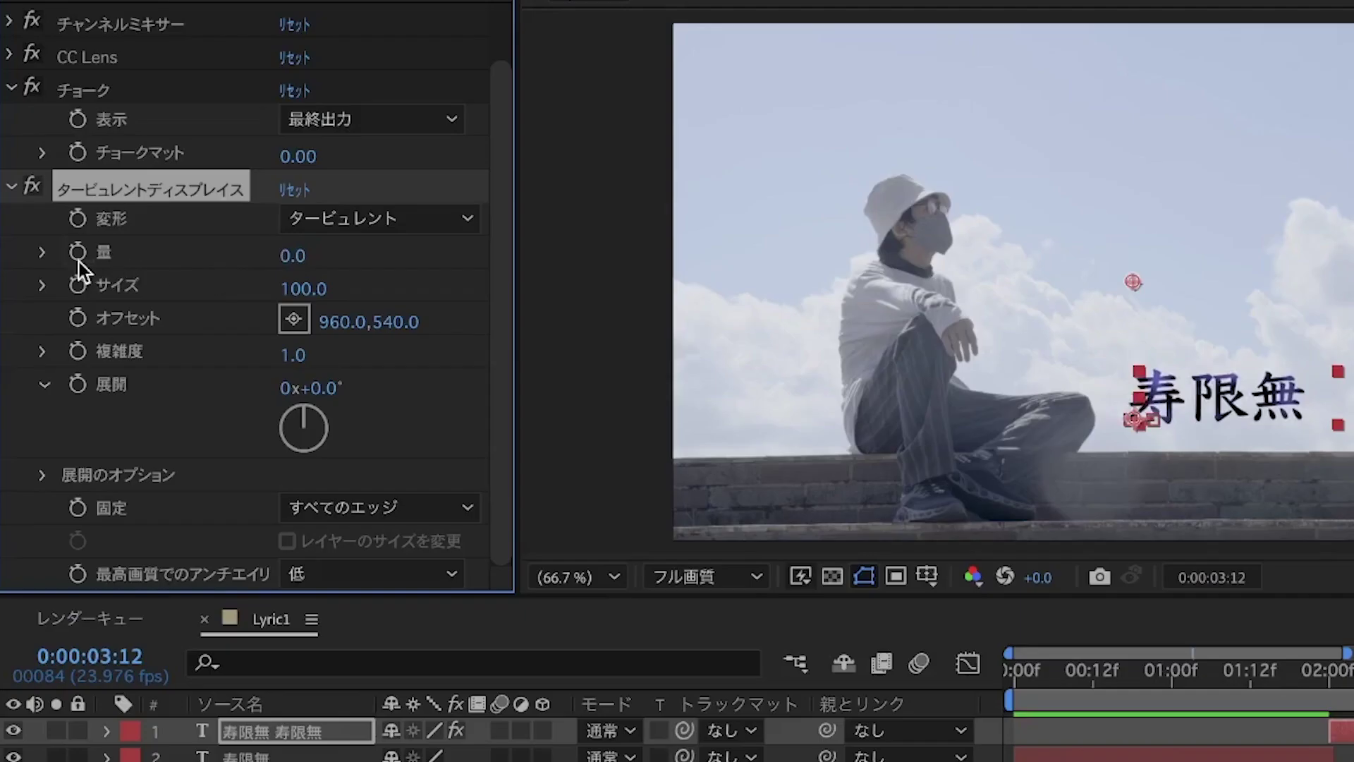
left_click(77, 147)
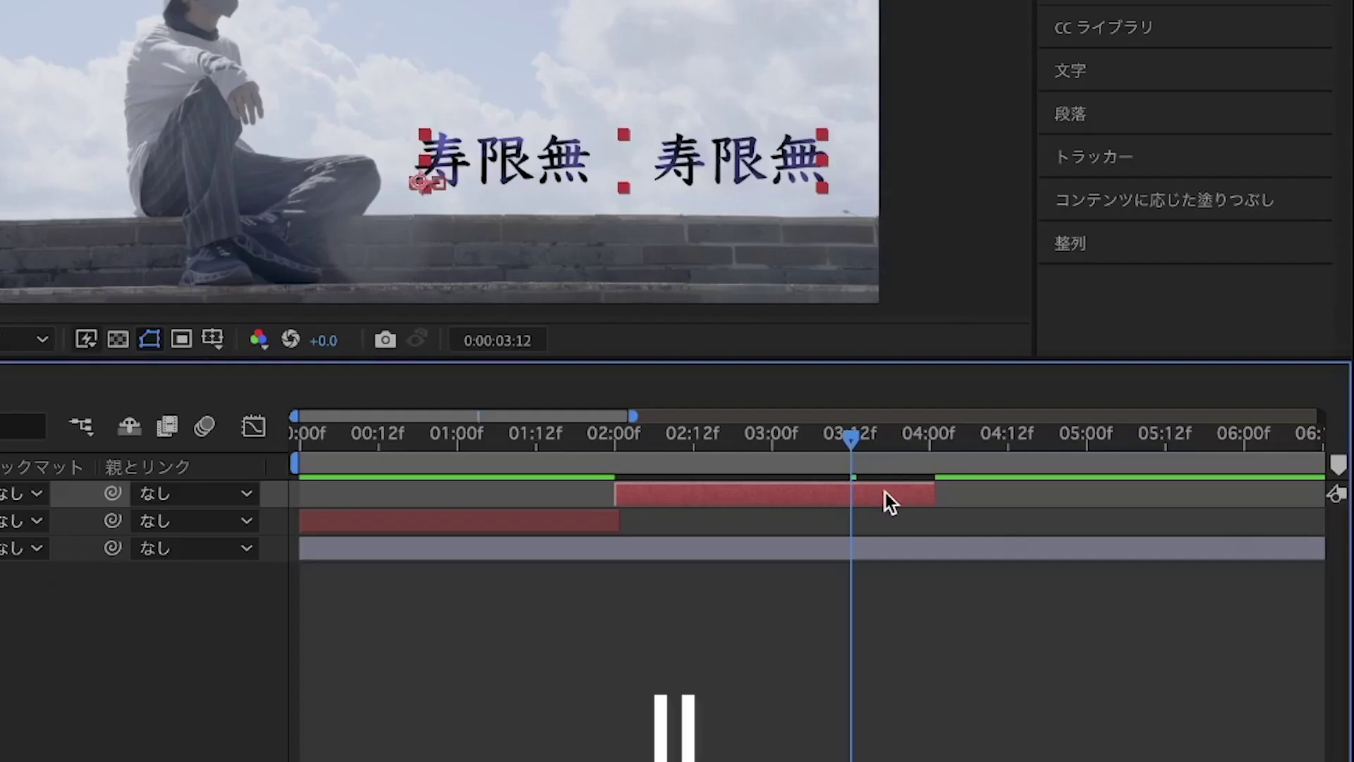
Extend the lyric layer to 4:10, keyframing turbulence amount 450 and choke matte 20 at 04:08.
key("u")
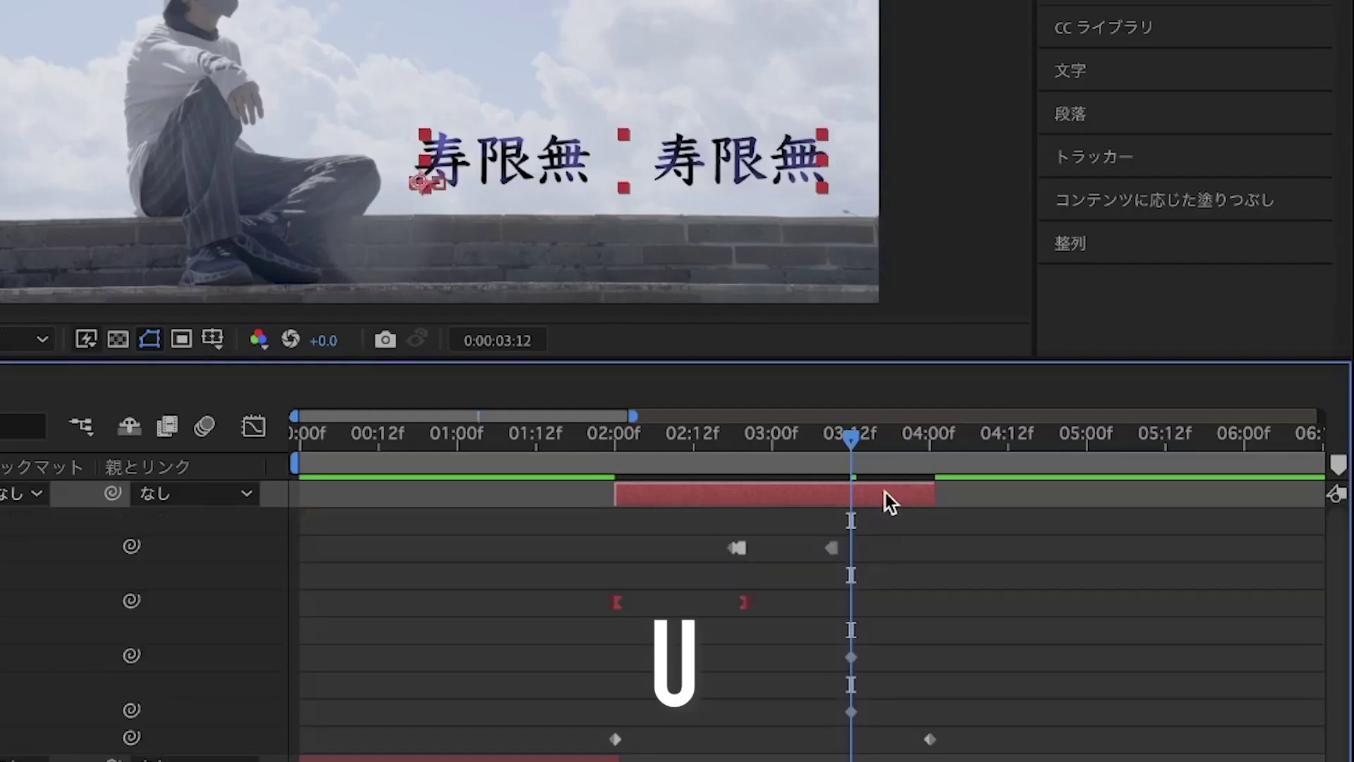
key("ctrl+shift+Right")
key("ctrl+shift+Right")
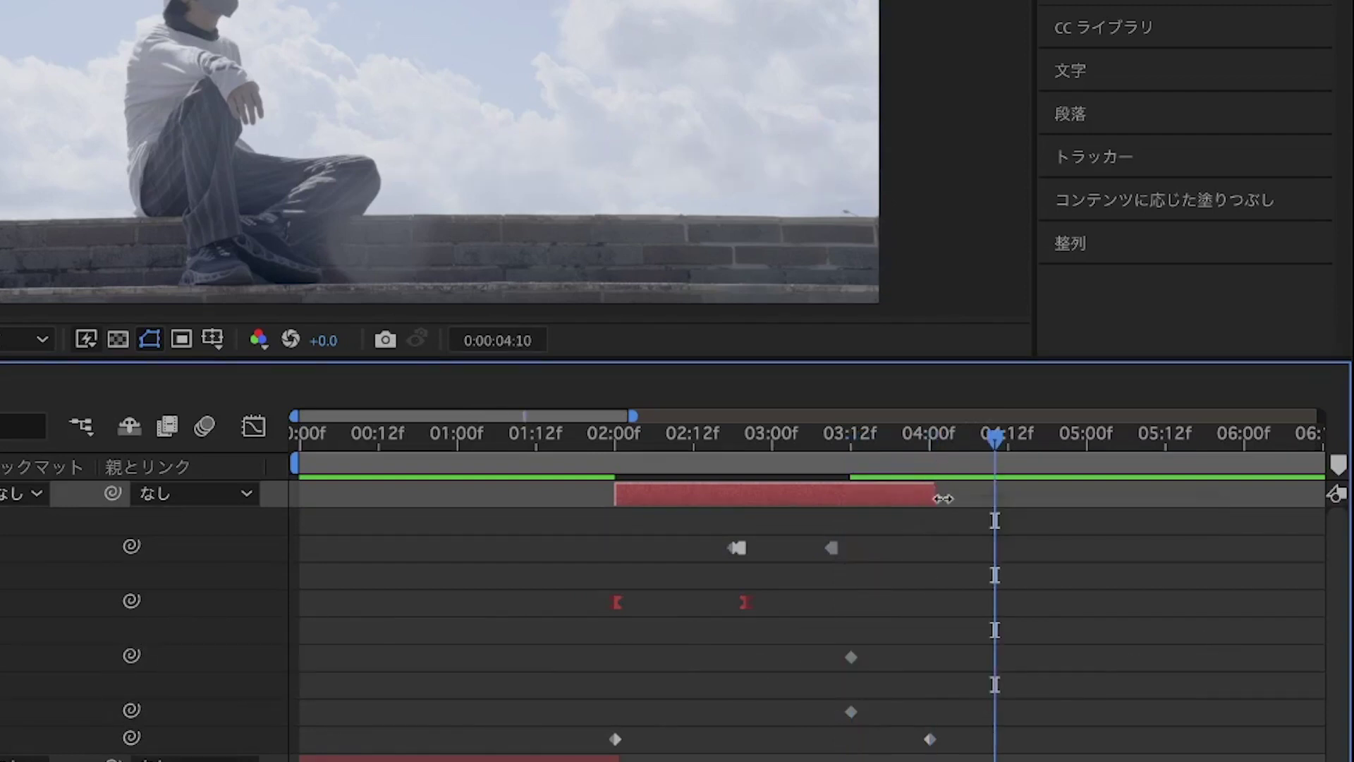
left_click_drag(941, 496, 1005, 498)
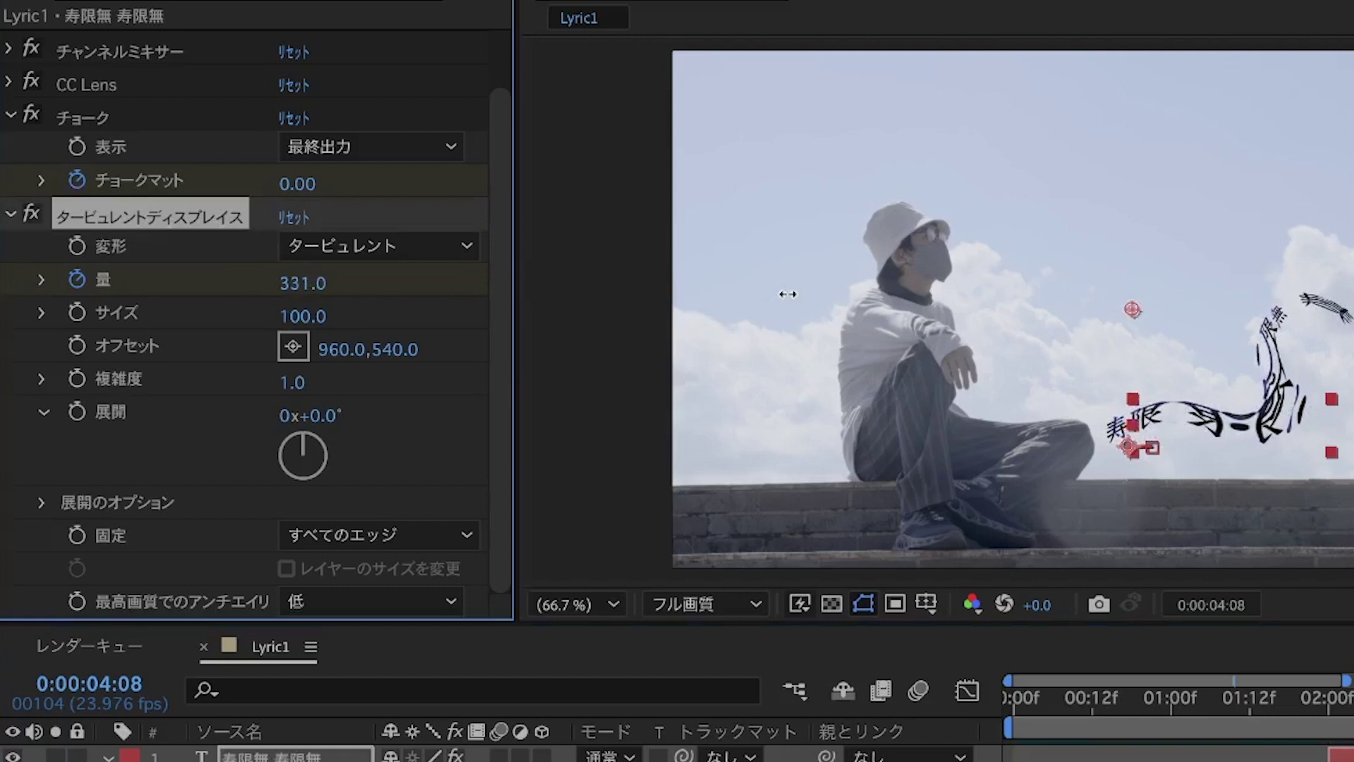
left_click_drag(785, 294, 979, 321)
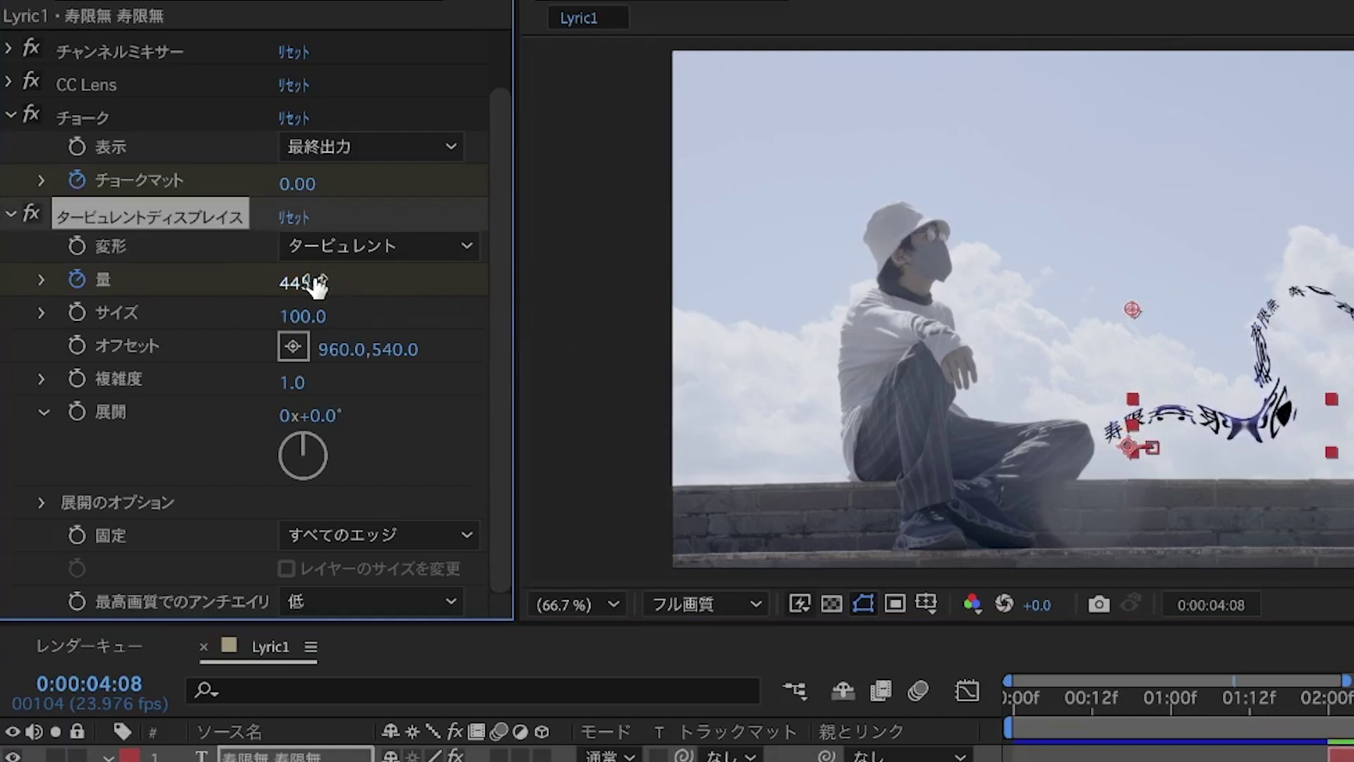
left_click_drag(318, 282, 325, 282)
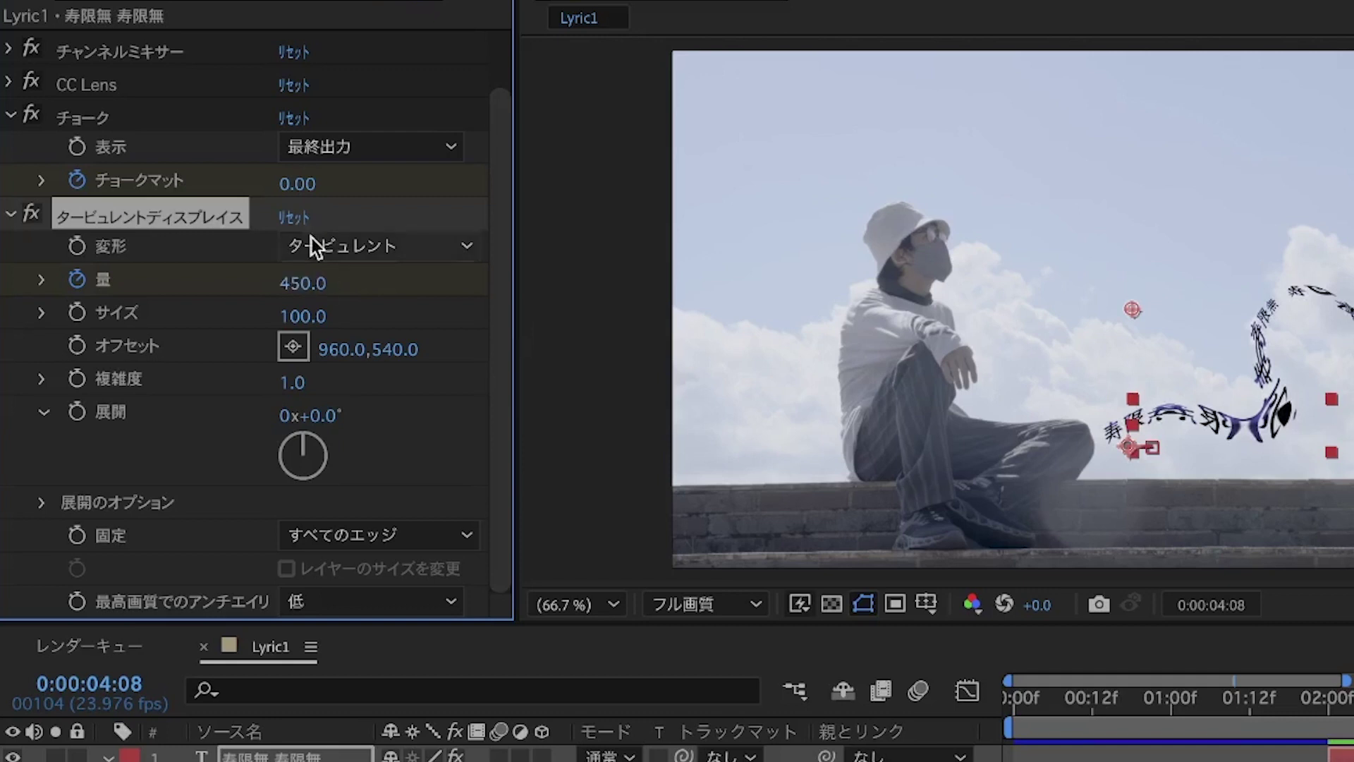
left_click_drag(304, 180, 508, 185)
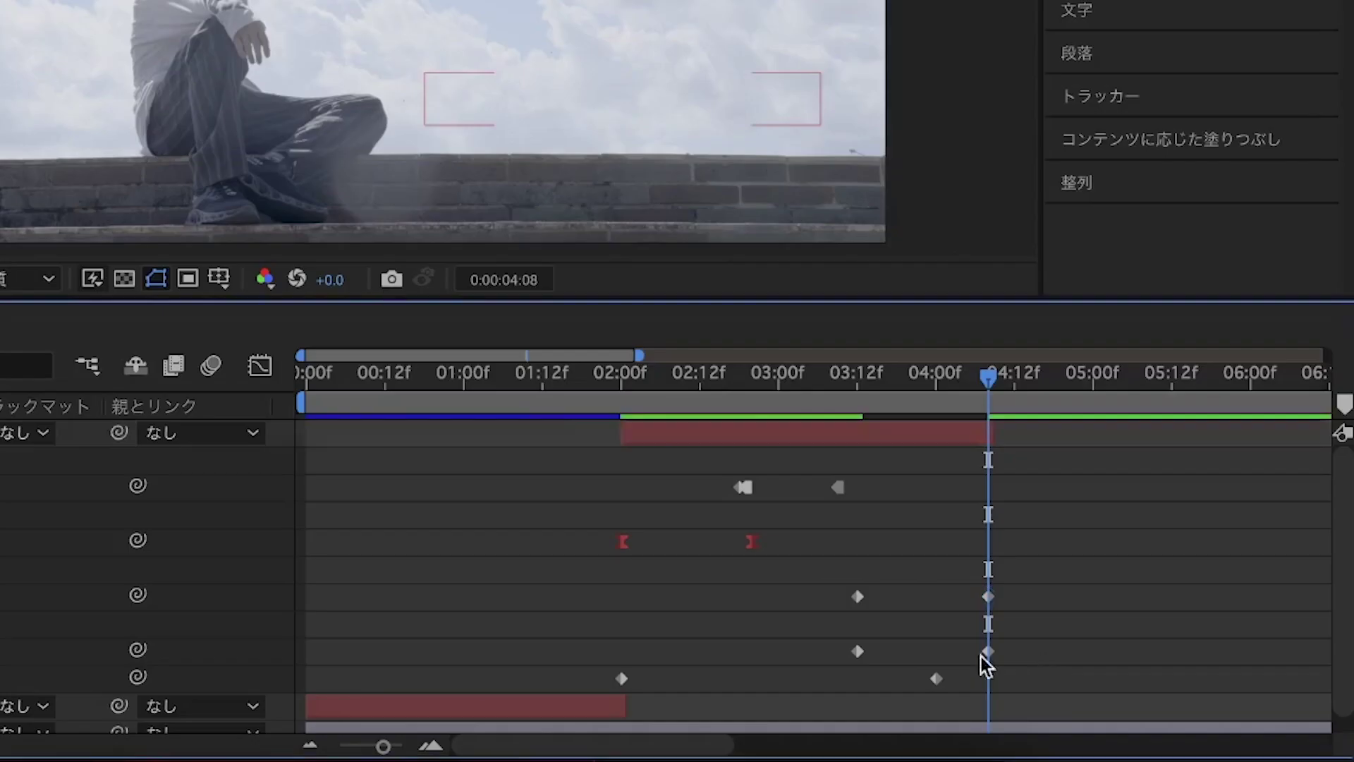
left_click_drag(1034, 663, 820, 604)
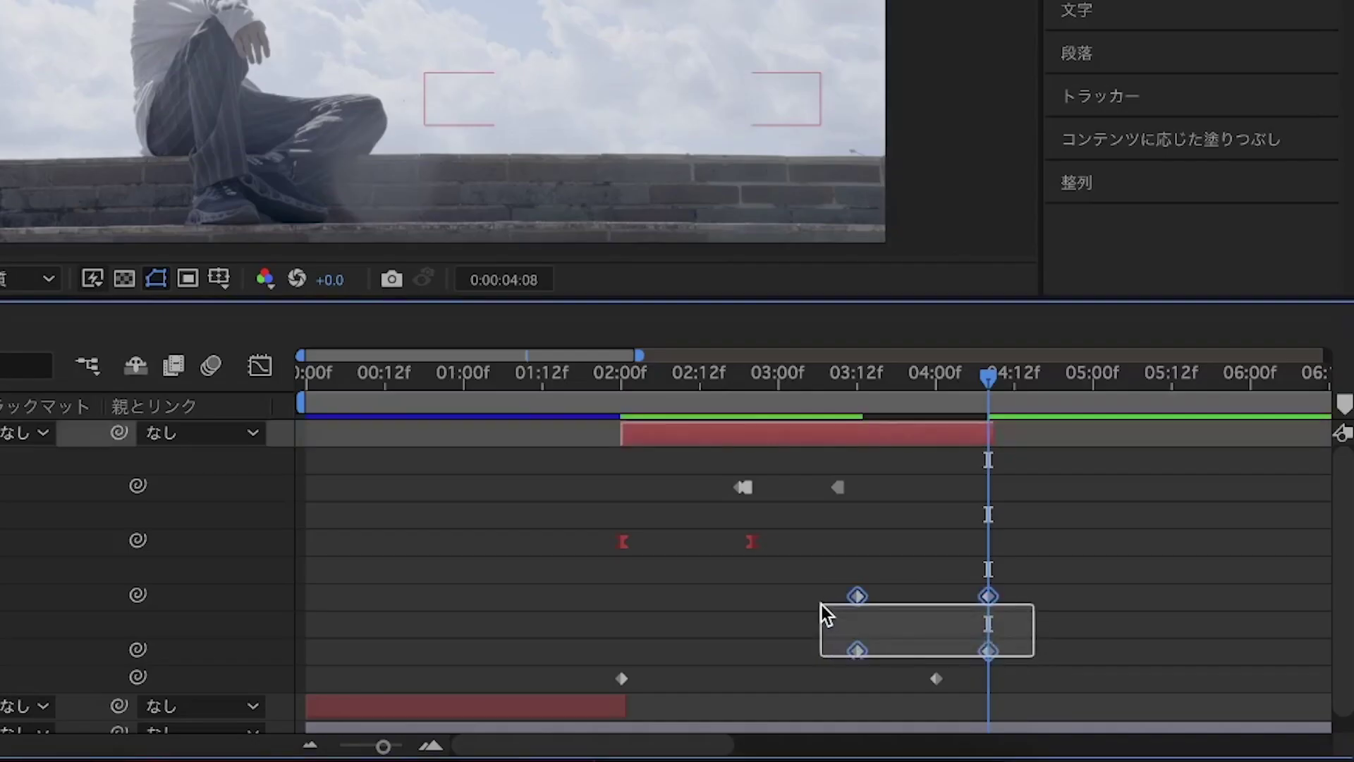
Label the selected choke and turbulence keyframes イエロー (yellow) and apply Easy Ease (F9) to them.
right_click(856, 598)
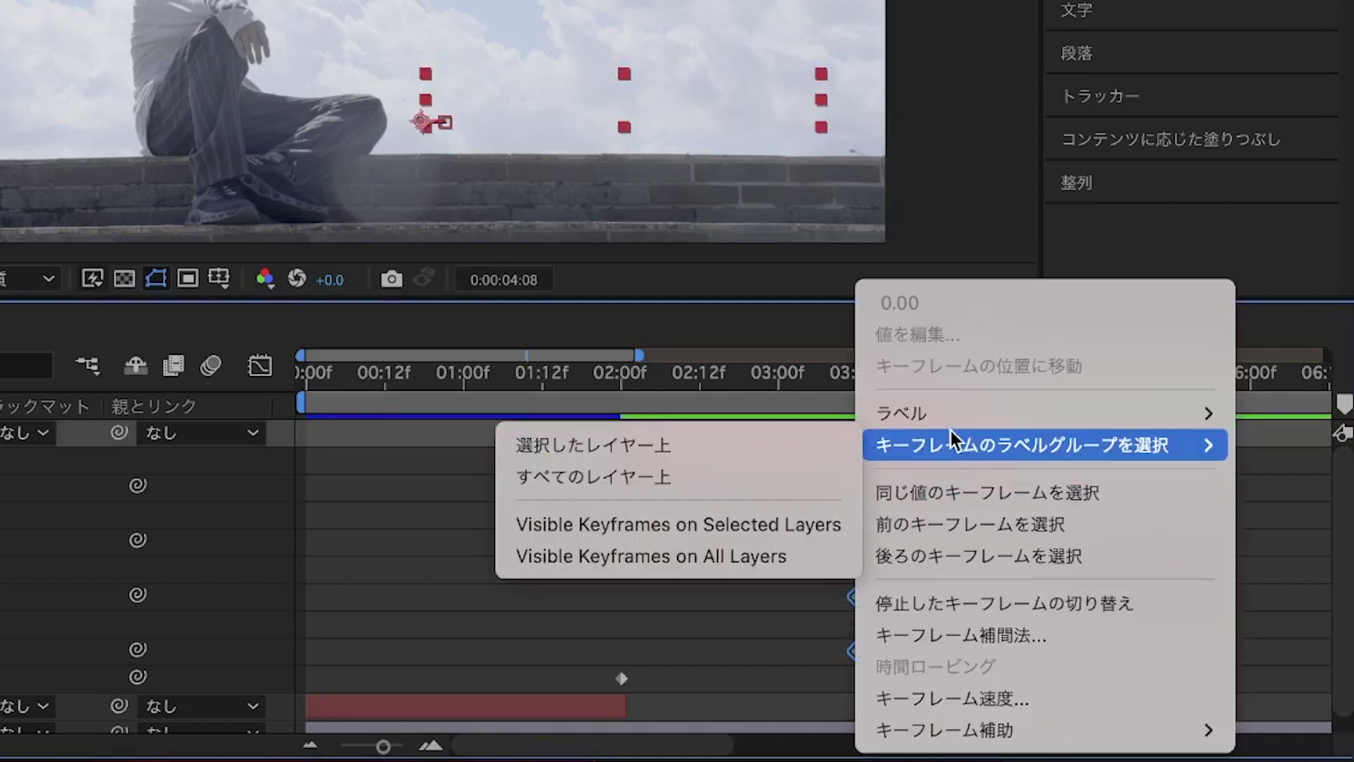
mouse_move(952, 412)
left_click(728, 244)
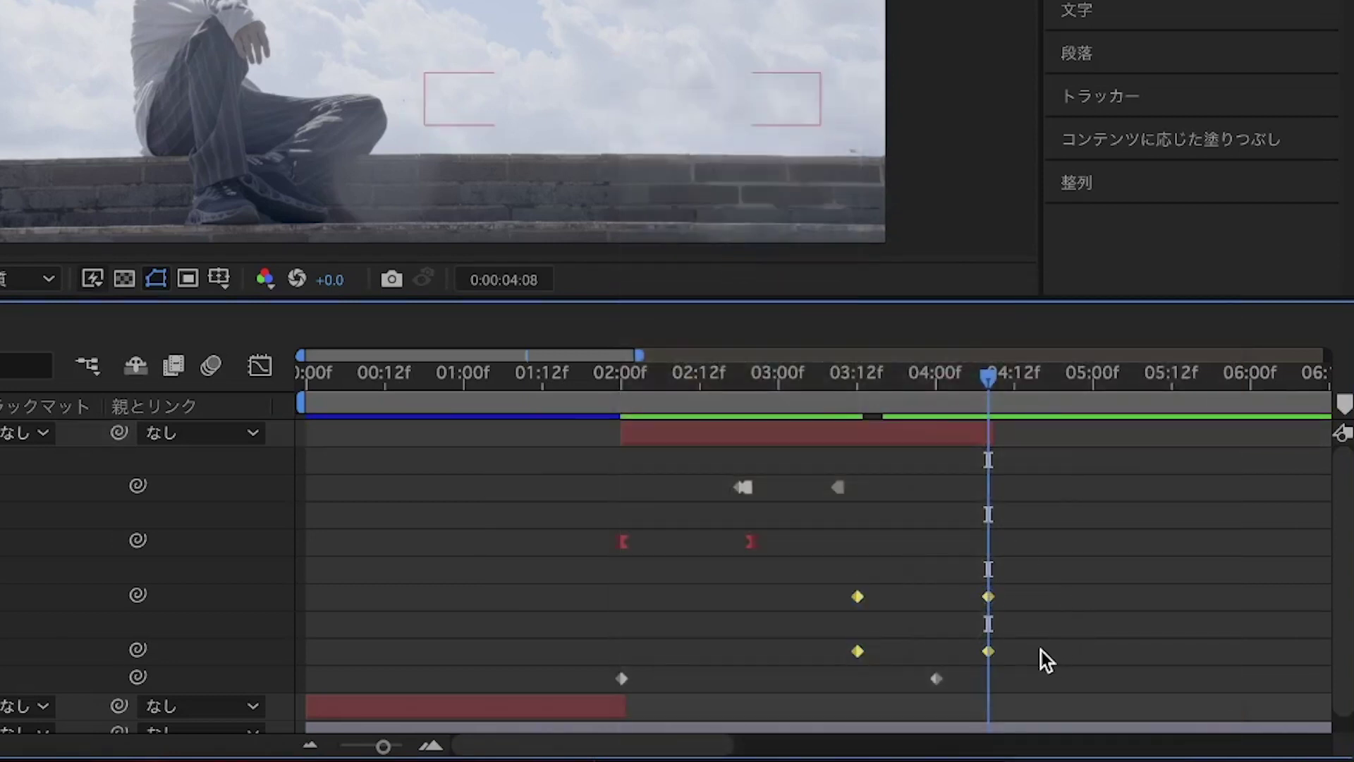
left_click_drag(1041, 651, 801, 589)
key("F9")
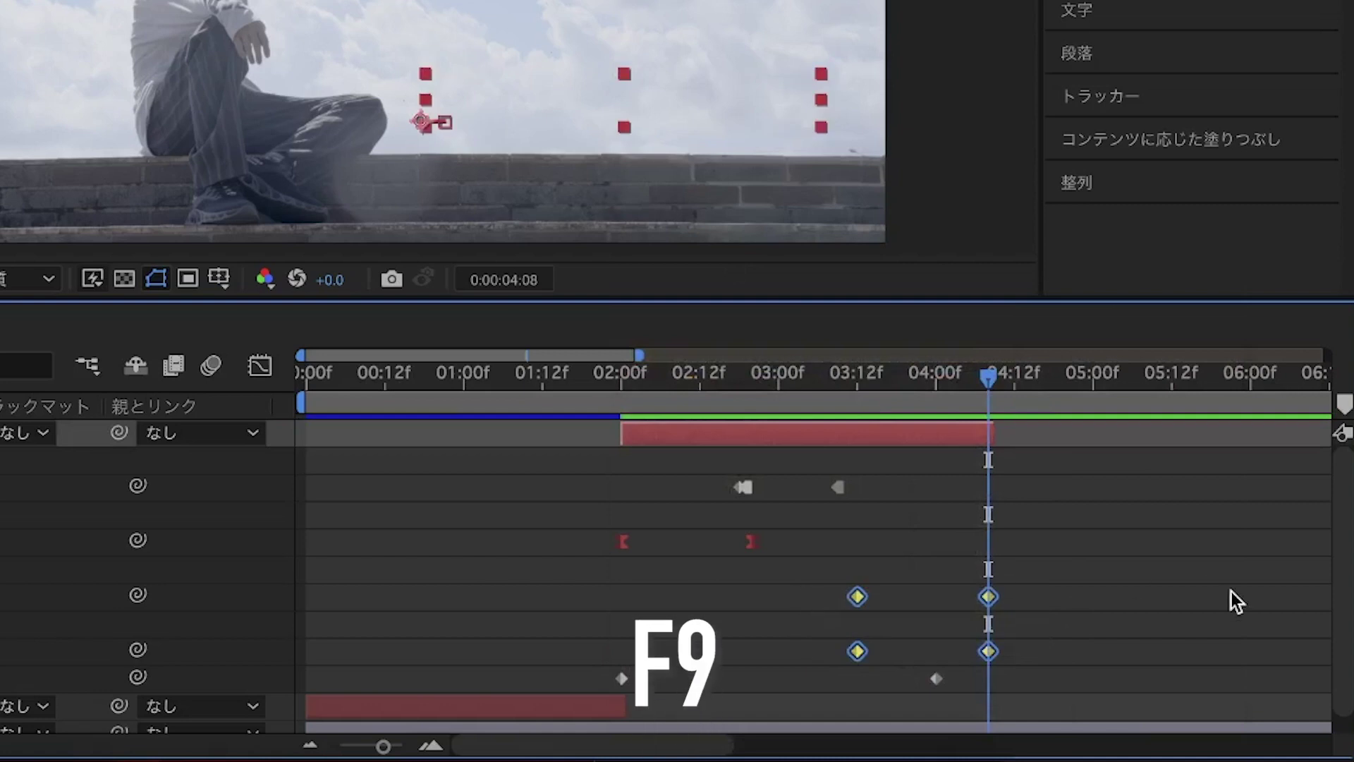
left_click(1086, 587)
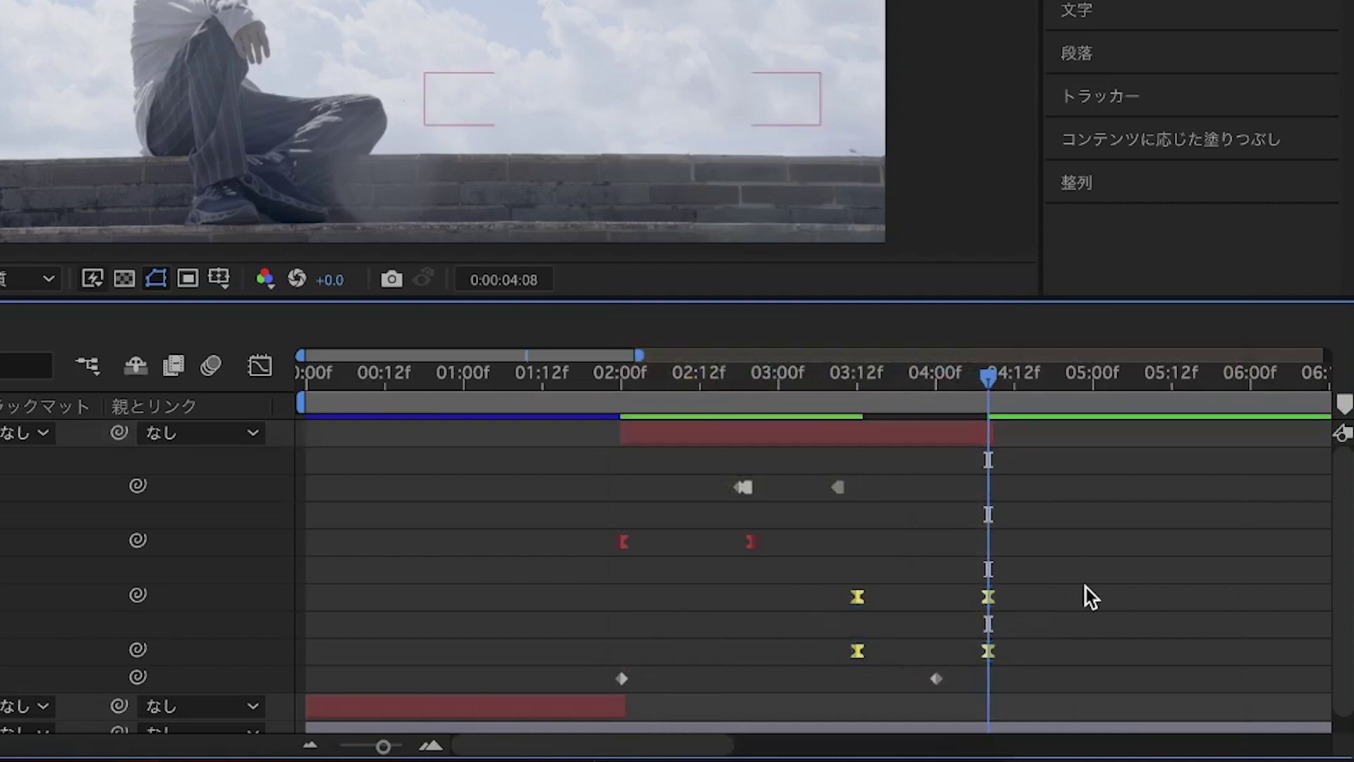
Preview the title breaking apart around 03:05–03:12, then select the 寿限無 寿限無 title layer.
left_click(830, 387)
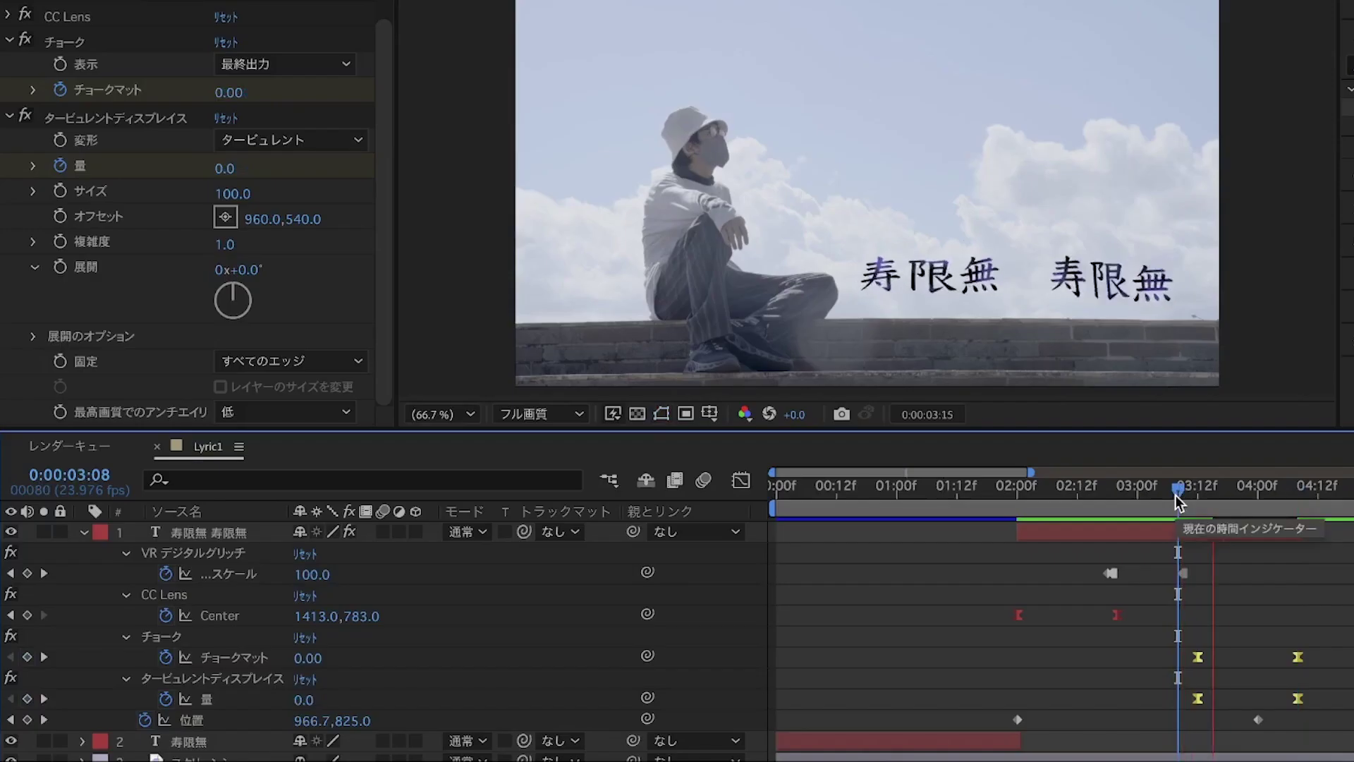
left_click_drag(1175, 495, 1158, 495)
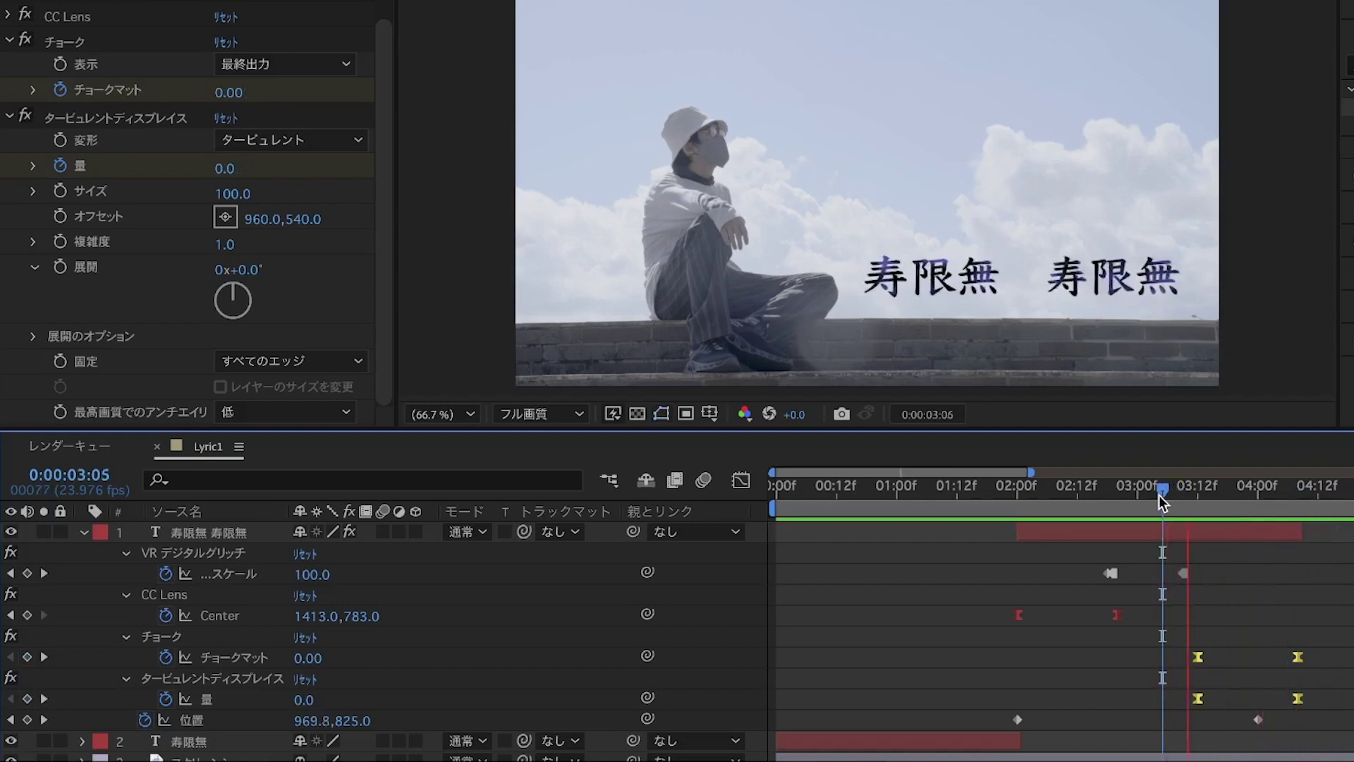
mouse_move(1158, 495)
left_mouse_down()
mouse_move(1261, 534)
mouse_move(990, 513)
left_mouse_up()
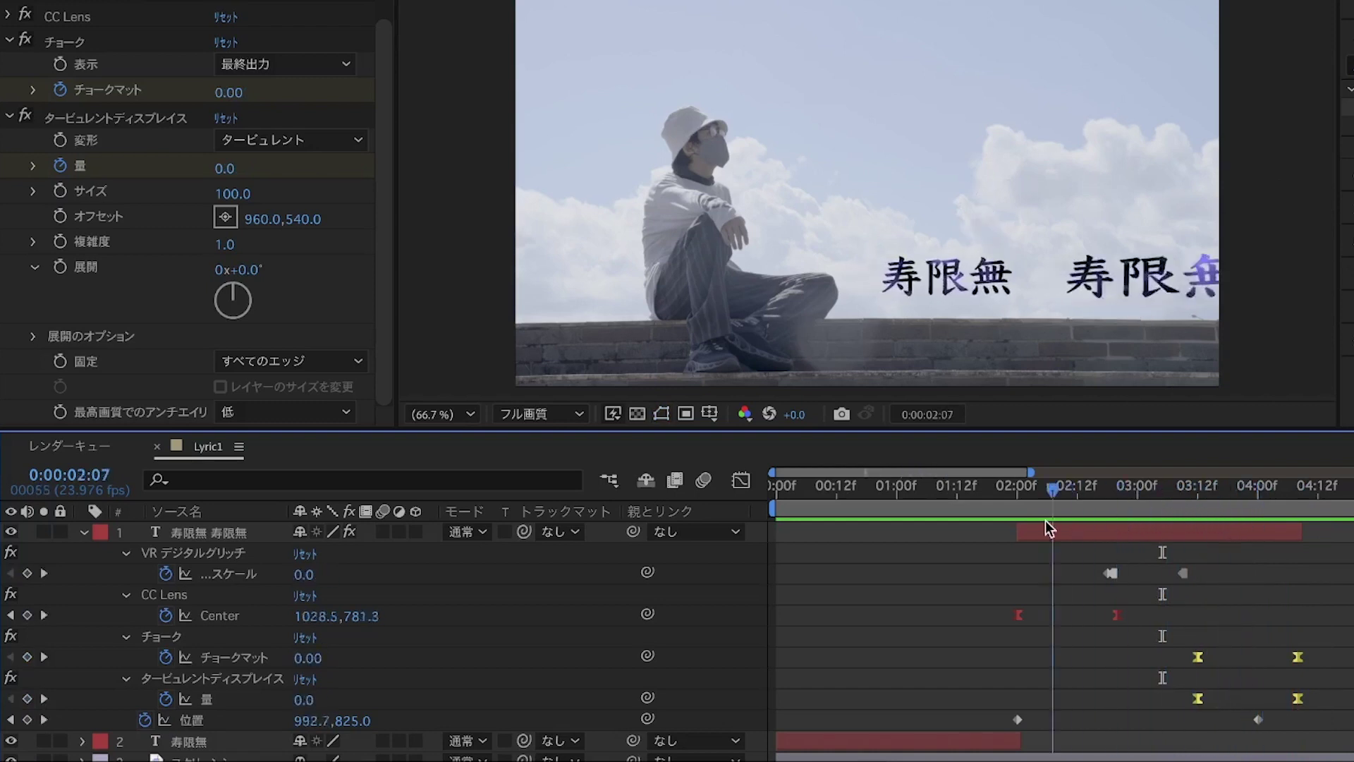
key("space")
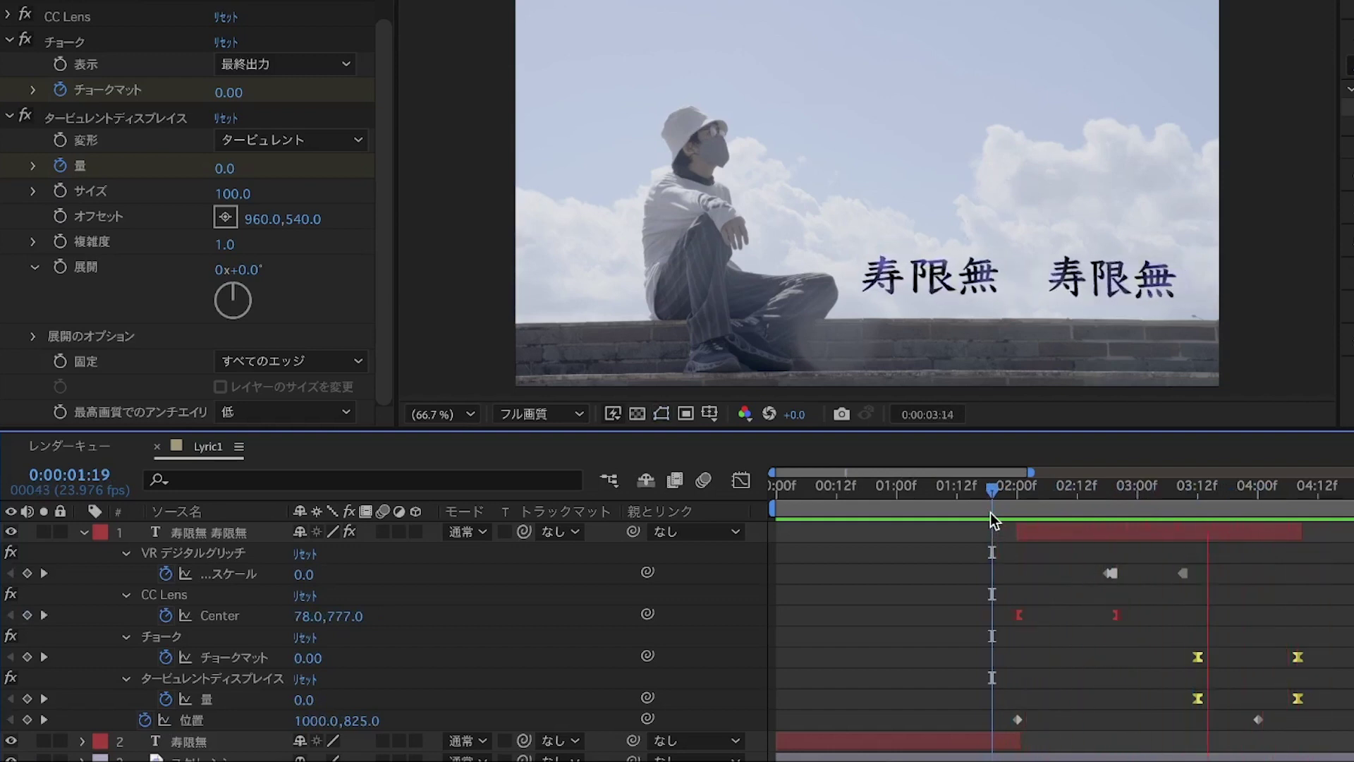
mouse_move(990, 513)
left_mouse_down()
mouse_move(1172, 539)
mouse_move(1245, 524)
left_mouse_up()
left_click(1244, 526)
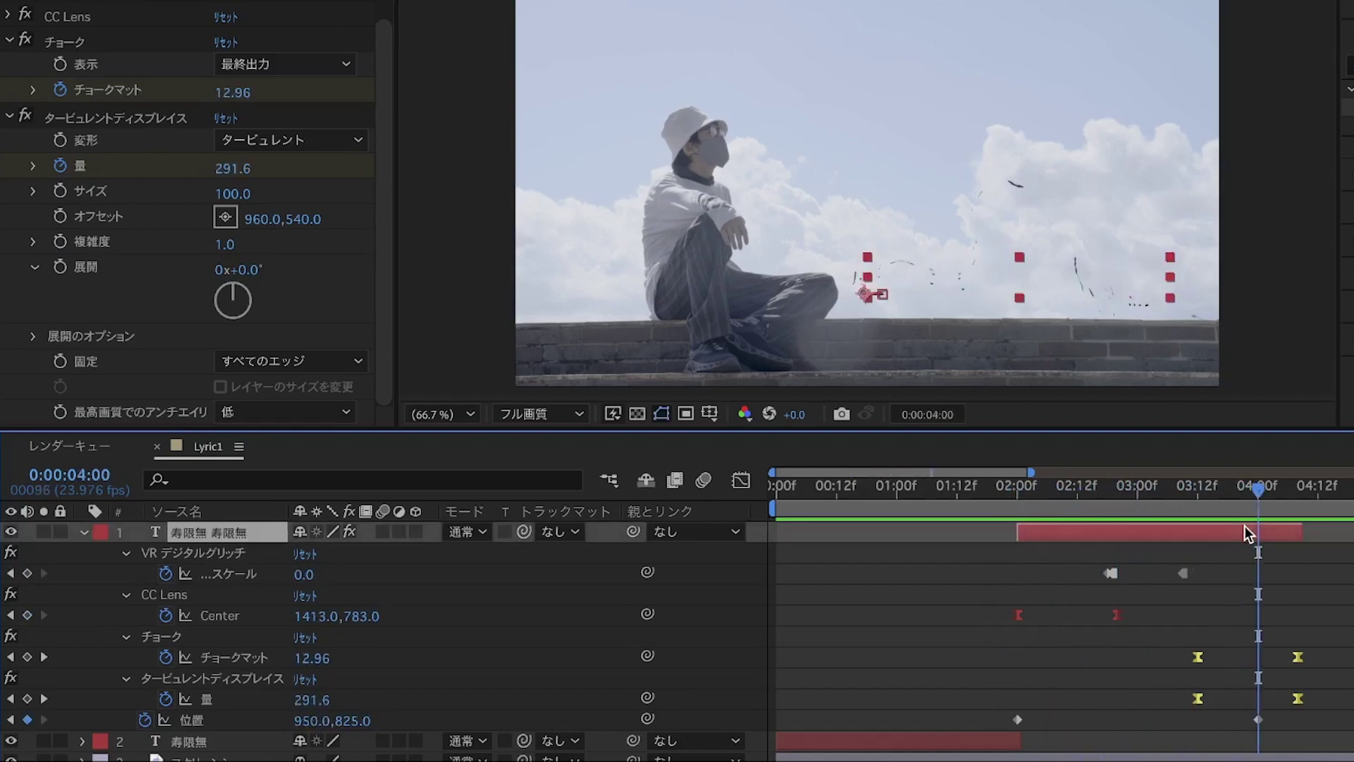
Duplicate the title layer and slide the copy to start around 4 seconds, after the first title.
key("u")
key("ctrl+d")
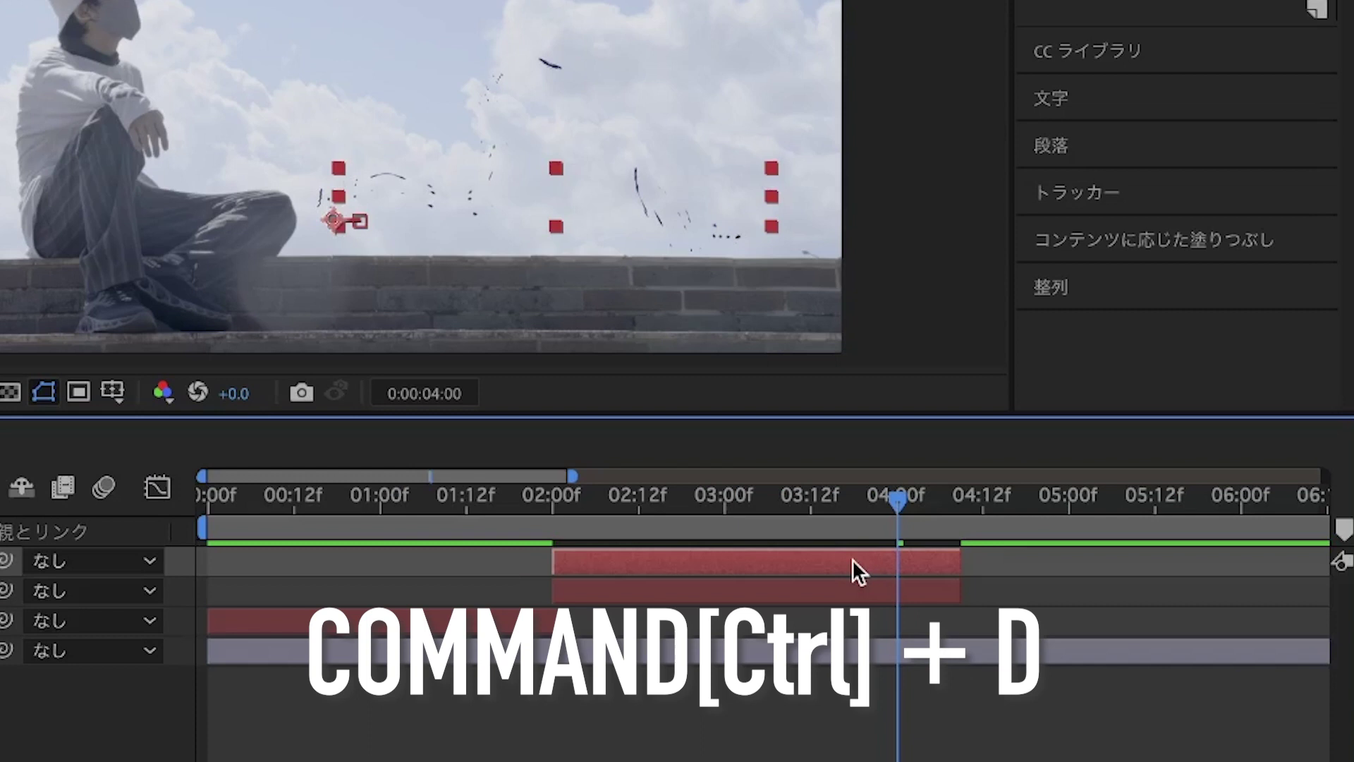
left_click_drag(856, 564, 1188, 583)
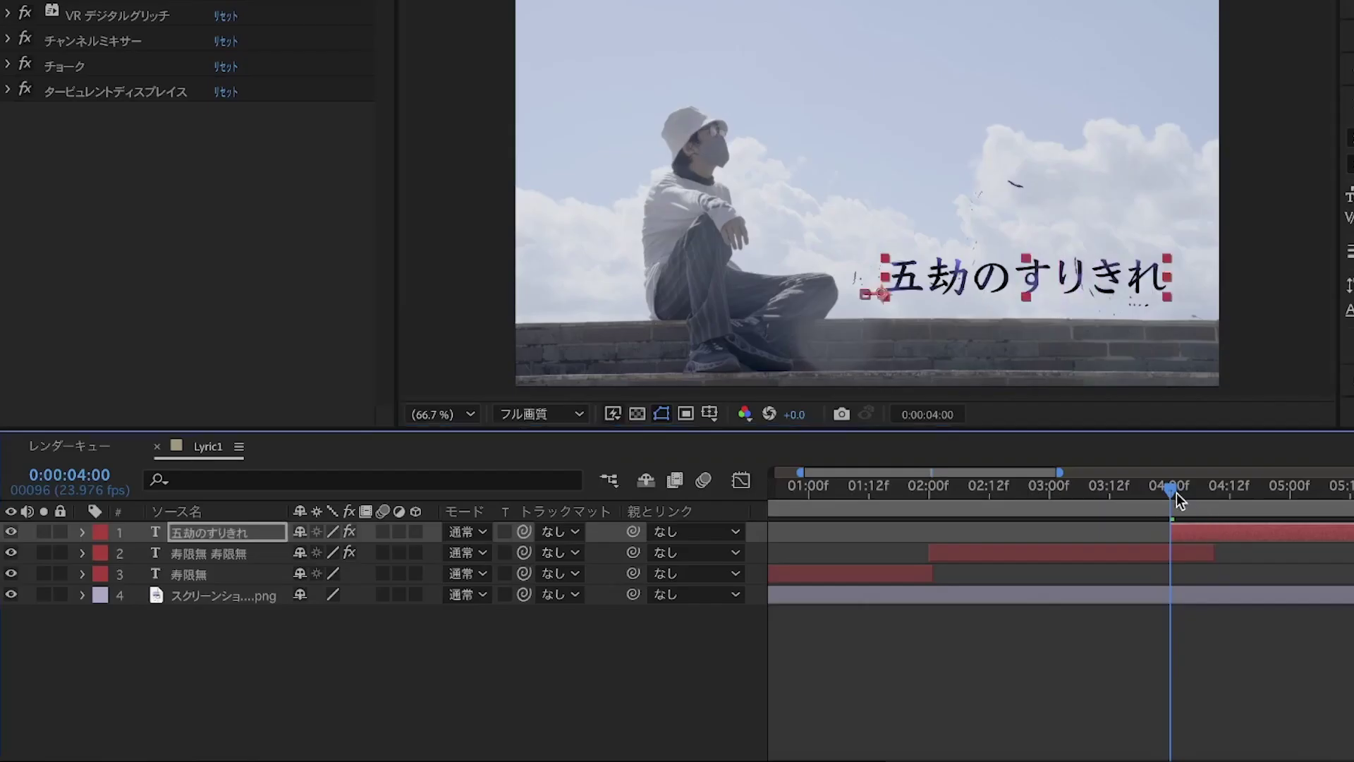
mouse_move(1176, 493)
left_mouse_down()
mouse_move(1137, 502)
mouse_move(1196, 511)
mouse_move(1123, 502)
mouse_move(1175, 527)
left_mouse_up()
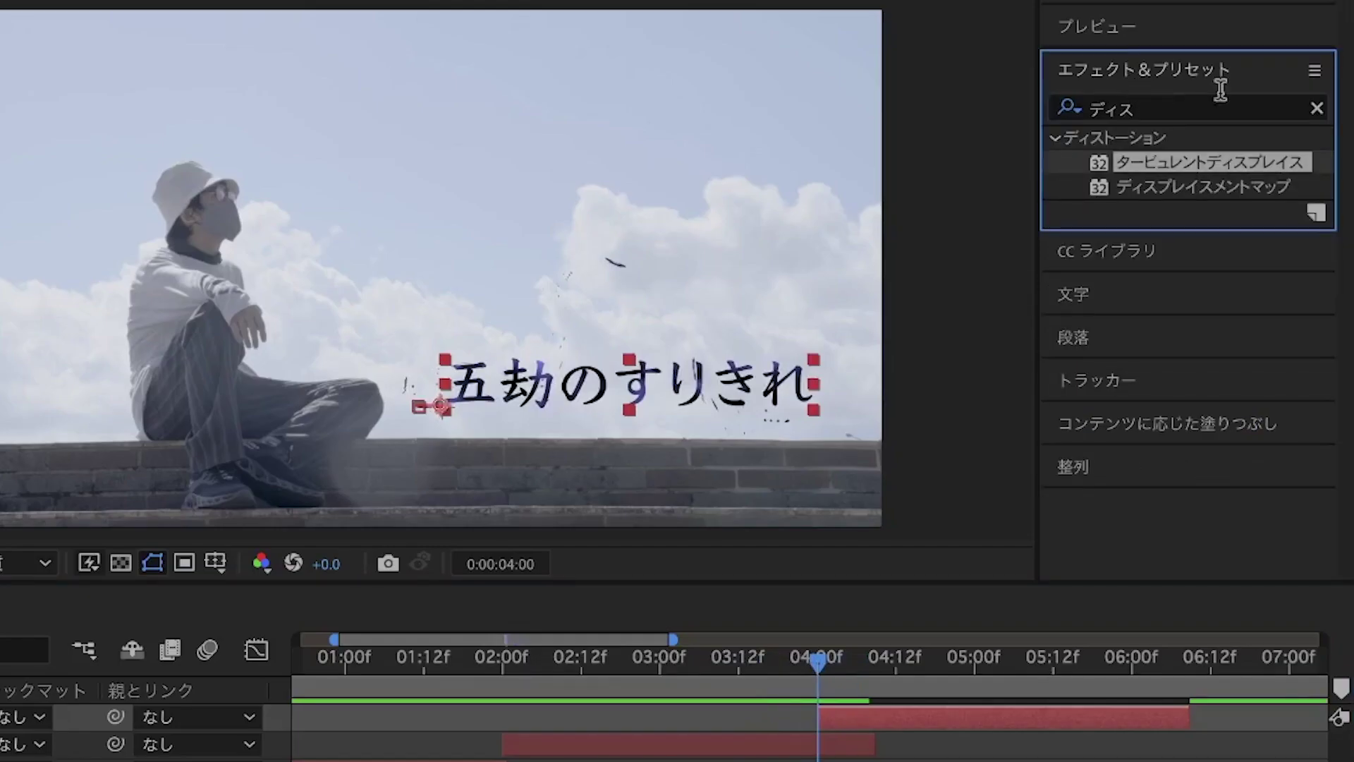
Search Effects & Presets for ブラー and apply 文字ごとにハーシュブラーイン to the 五劫のすりきれ title.
left_click(1316, 108)
left_click(1217, 104)
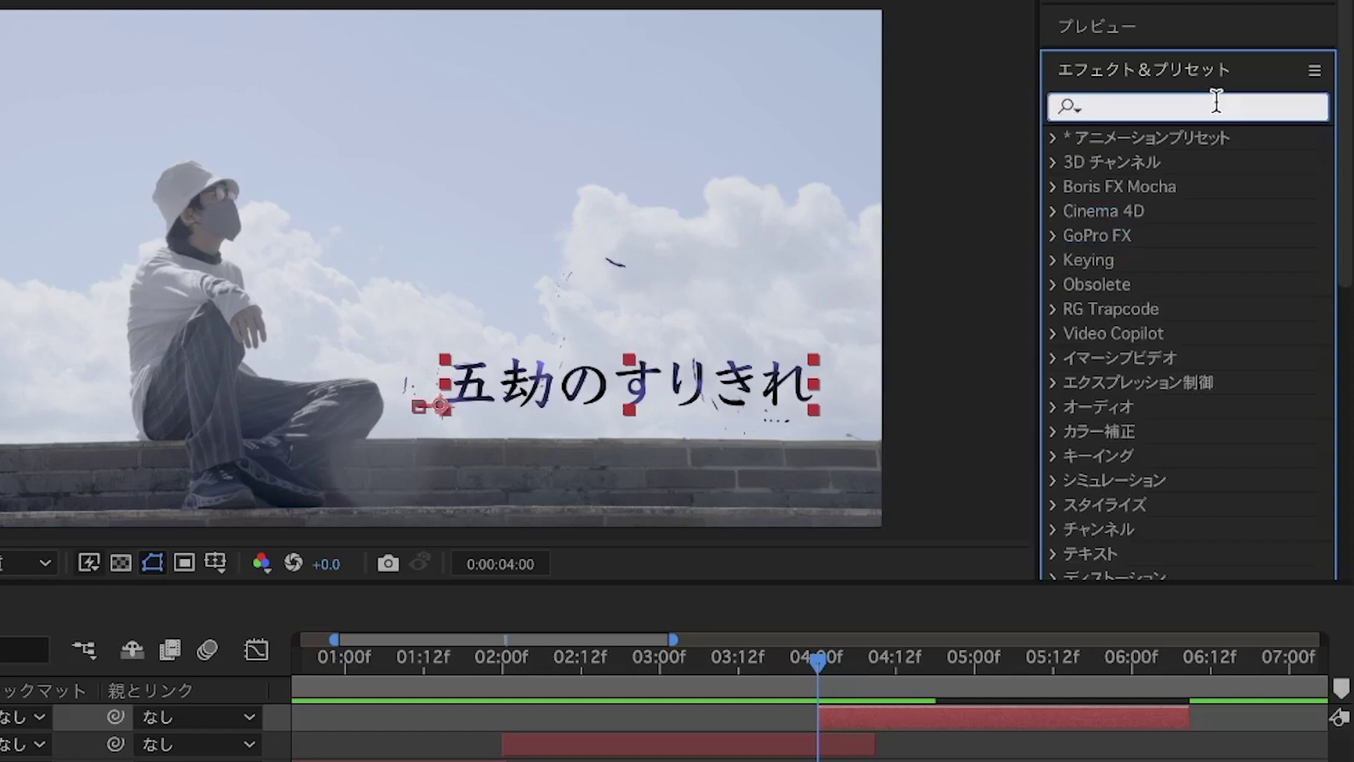
type("ブラー")
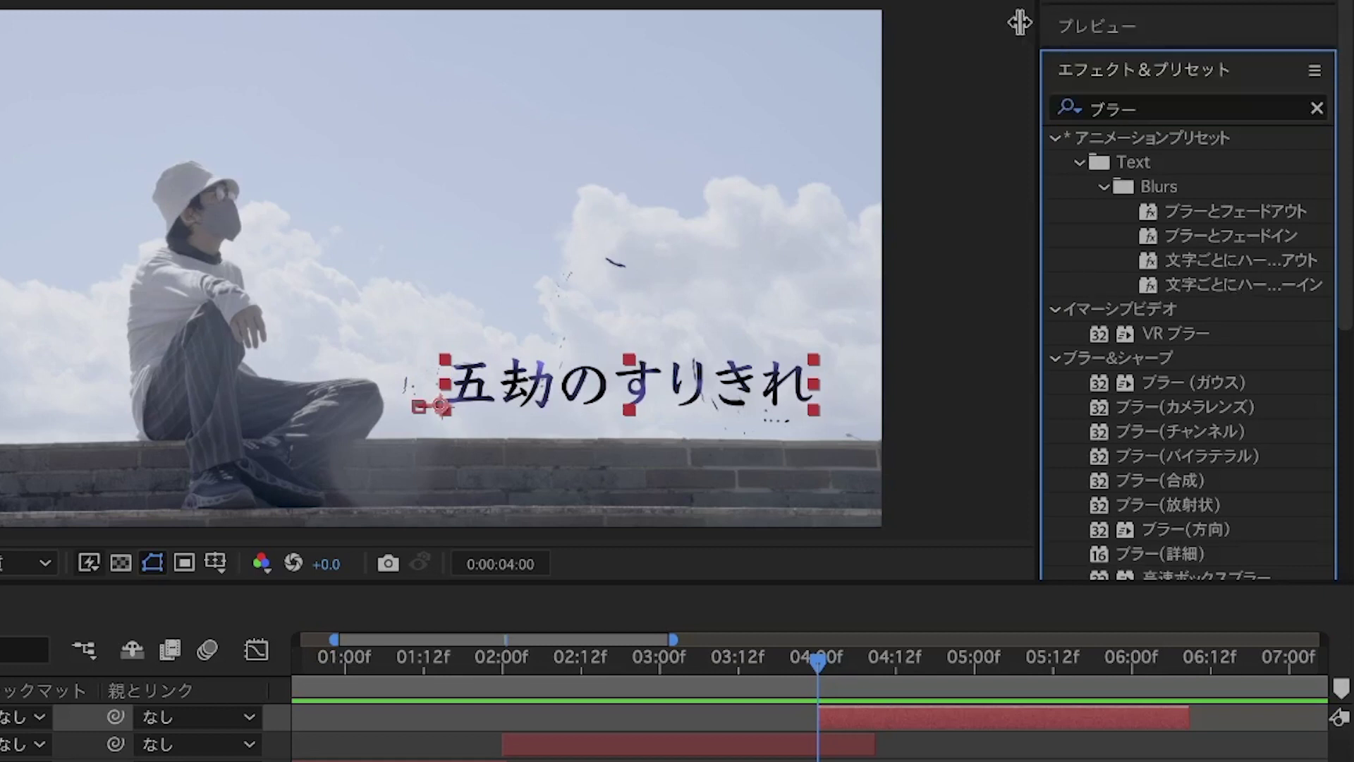
left_click_drag(1038, 26, 950, 26)
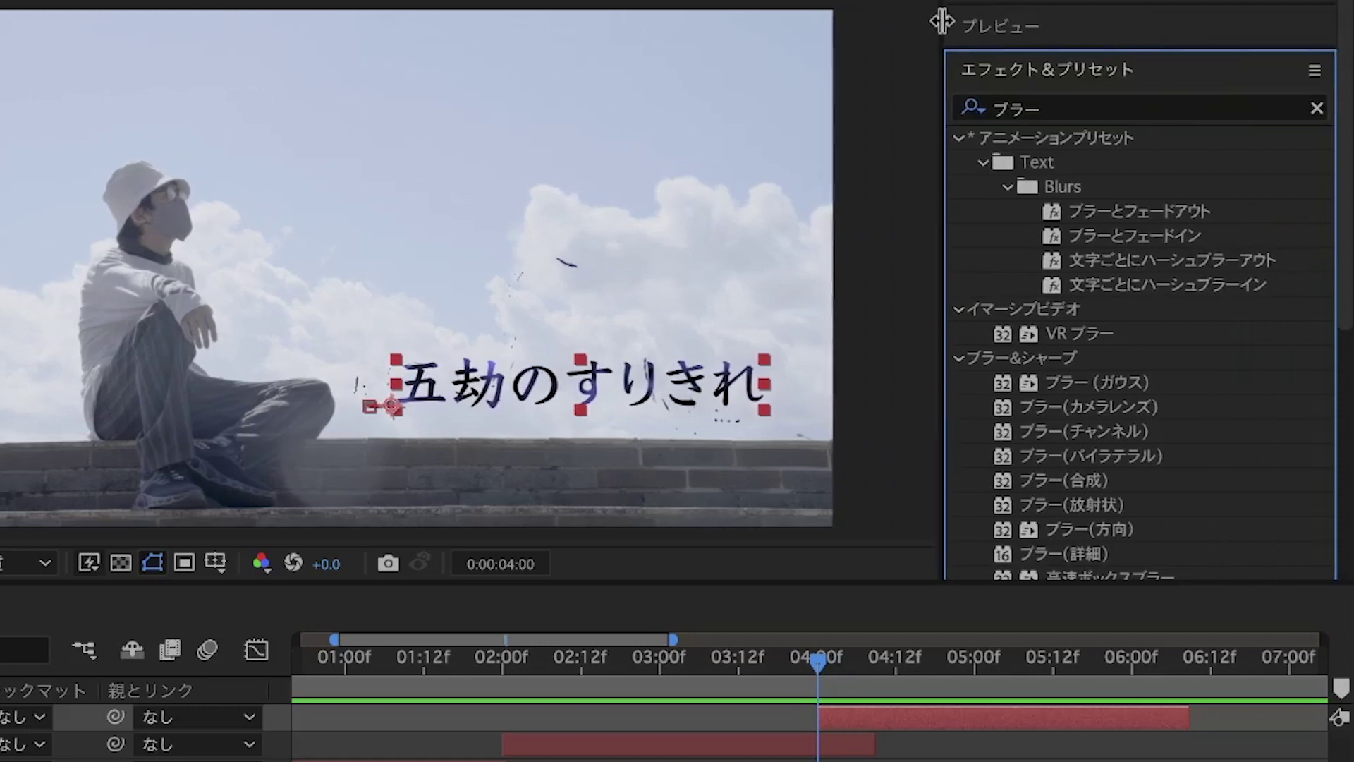
double_click(1178, 281)
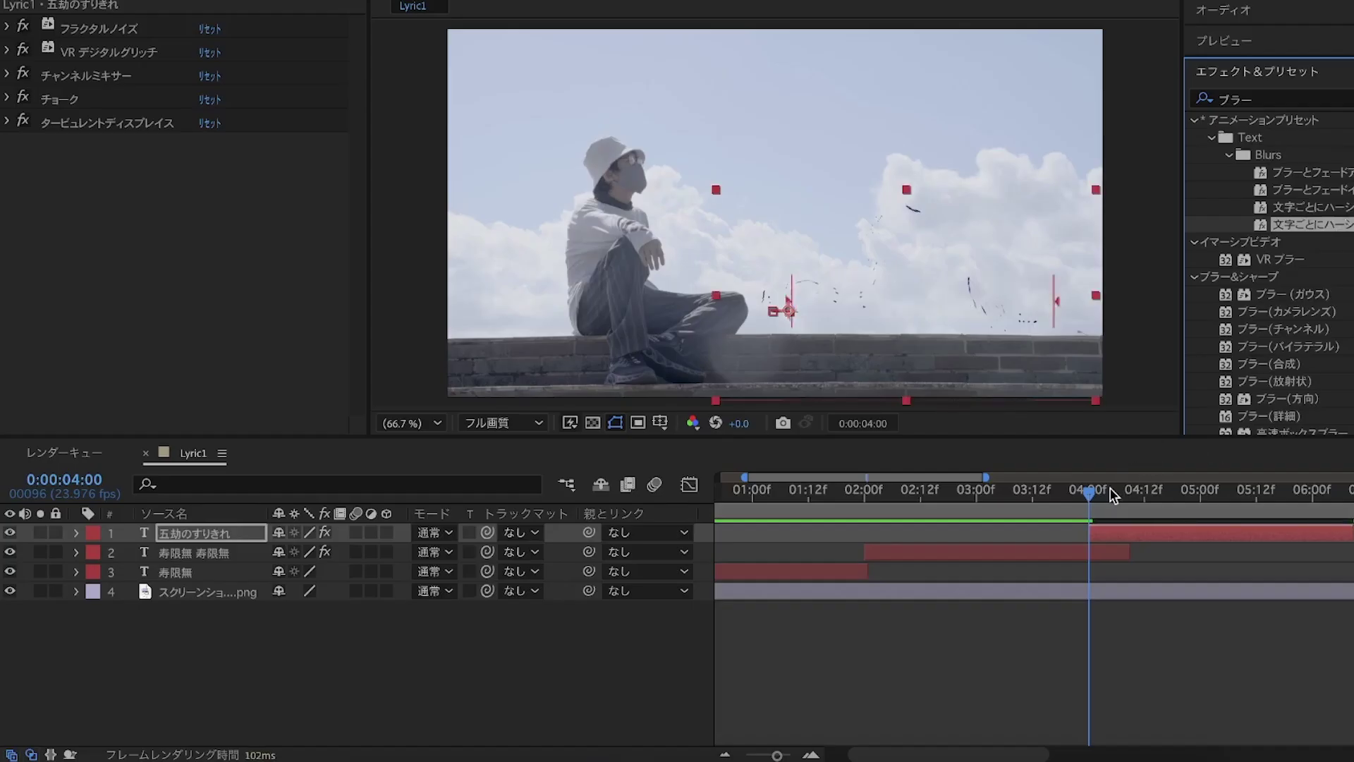
Reveal the 五劫のすりきれ layer's keyframes and move the blur-in end keyframe to 4:09.
left_click(1107, 529)
key("u")
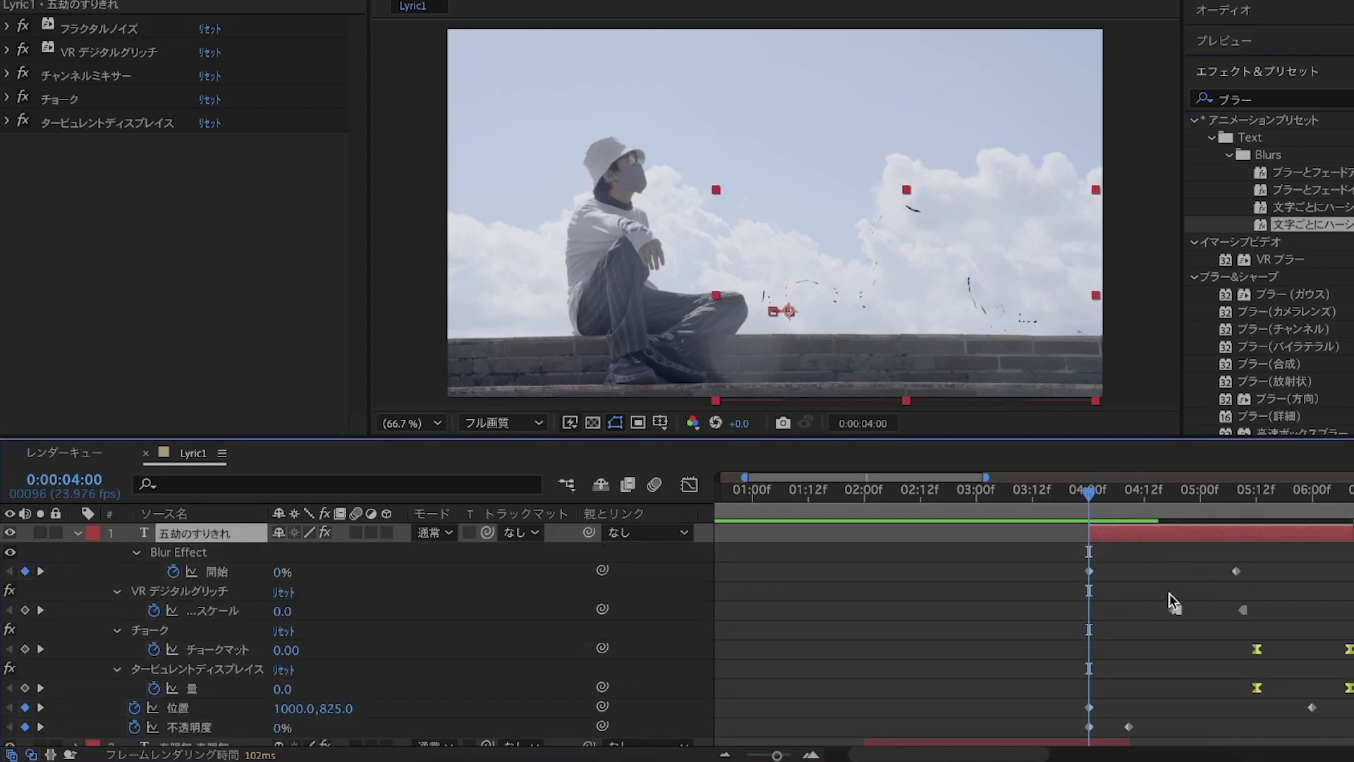
left_click_drag(1090, 503, 1133, 502)
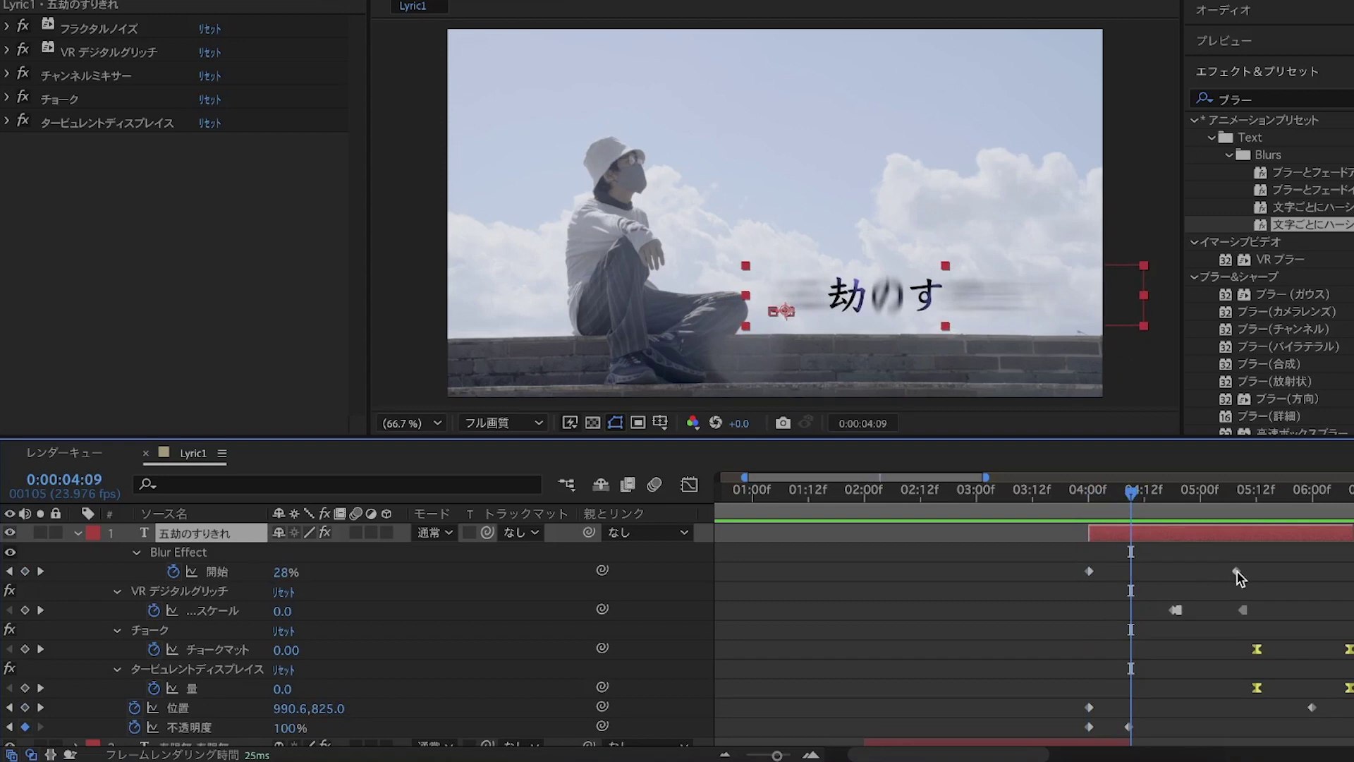
left_click_drag(1236, 571, 1136, 577)
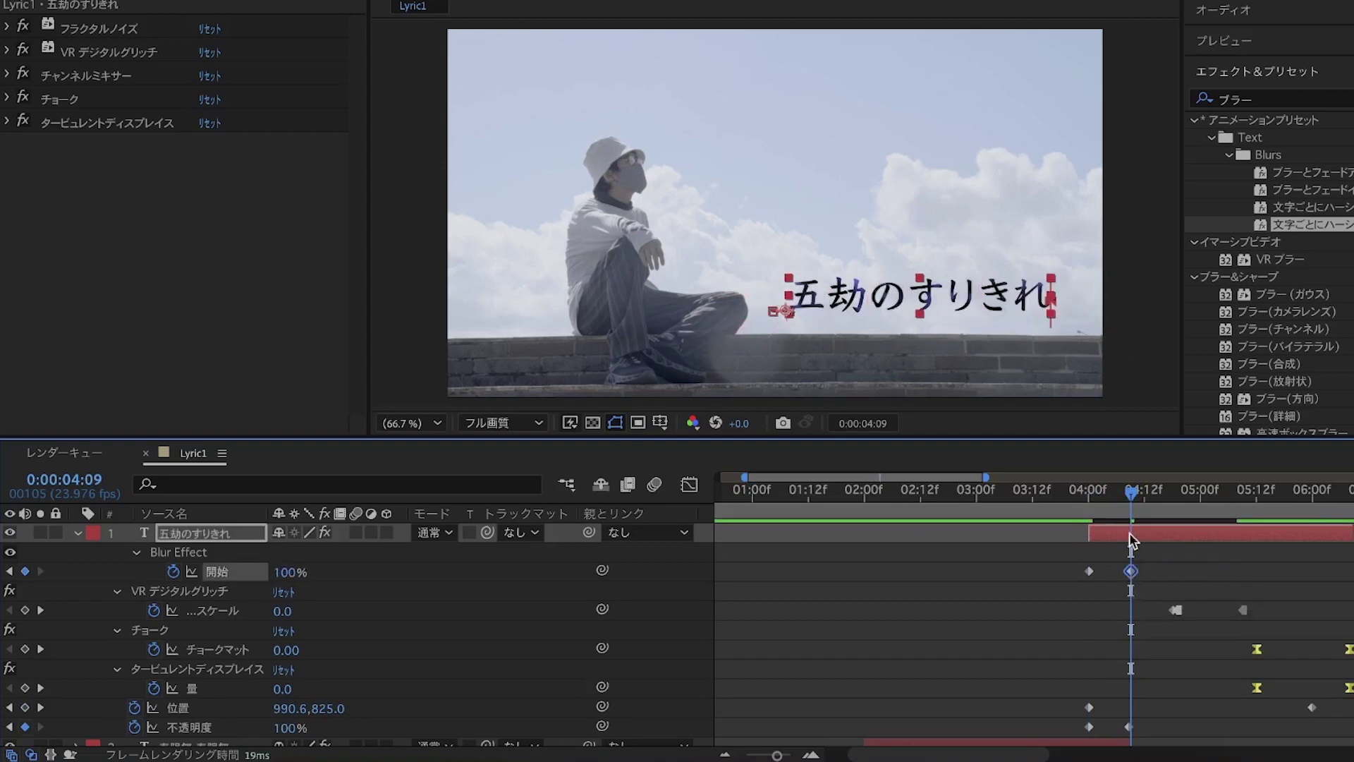
Preview the shortened blur-in from just before 4 seconds, then select both blur-in keyframes.
left_click_drag(1131, 498, 979, 498)
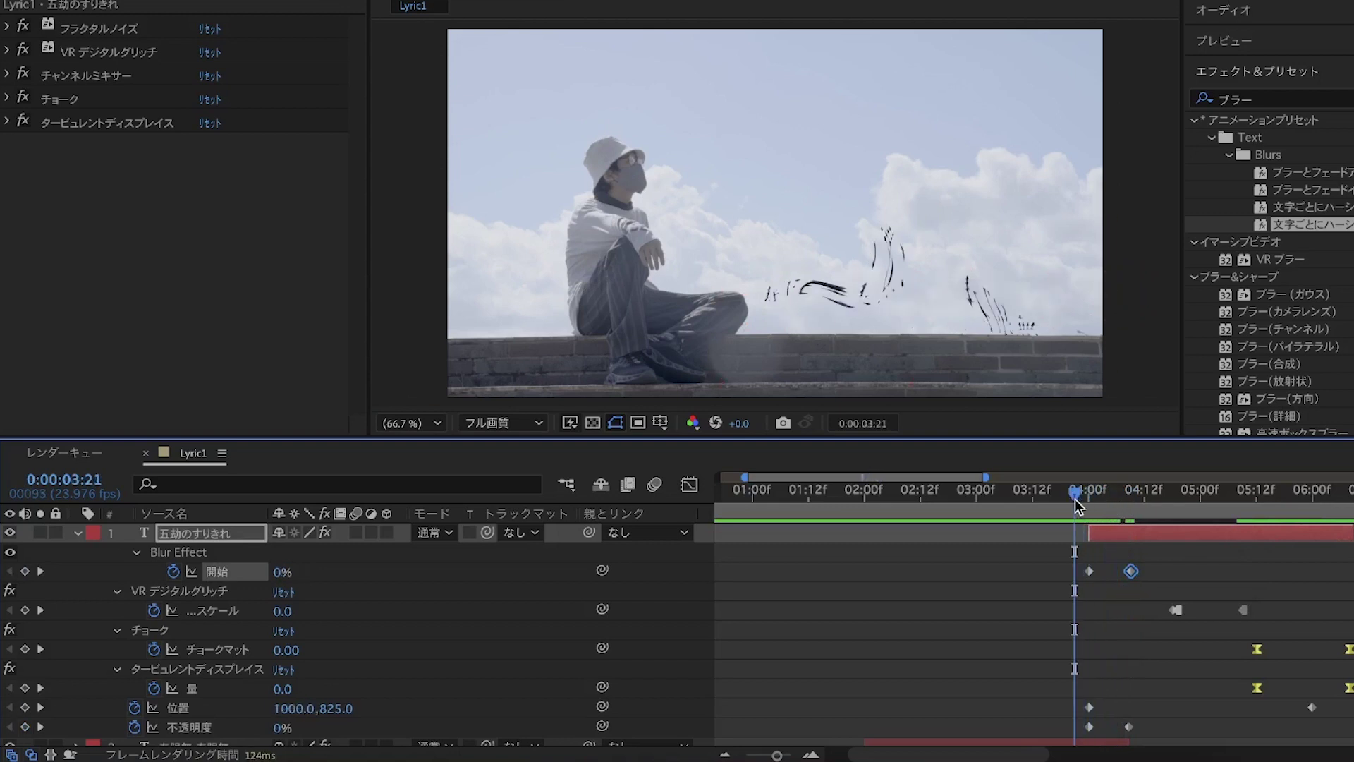
key("space")
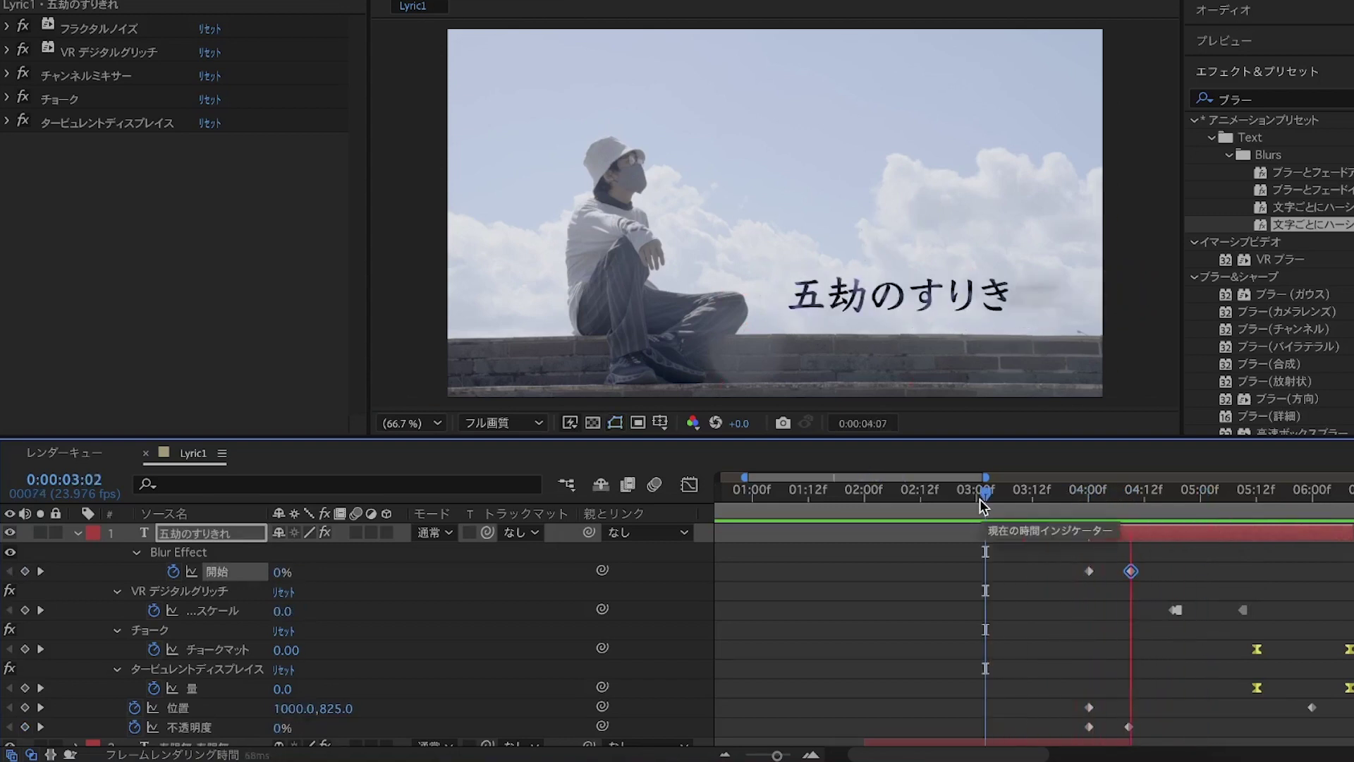
key("space")
mouse_move(980, 498)
left_mouse_down()
mouse_move(1299, 515)
mouse_move(1012, 495)
left_mouse_up()
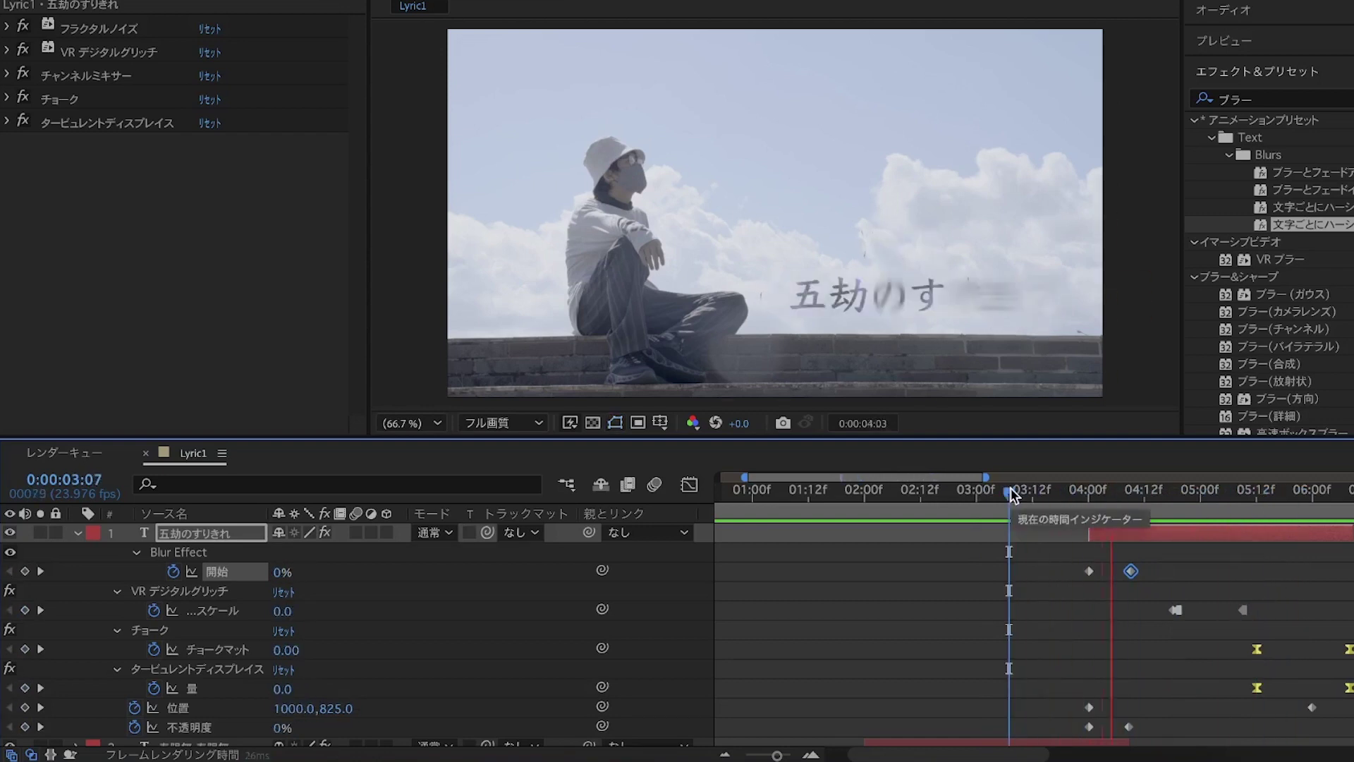
key("space")
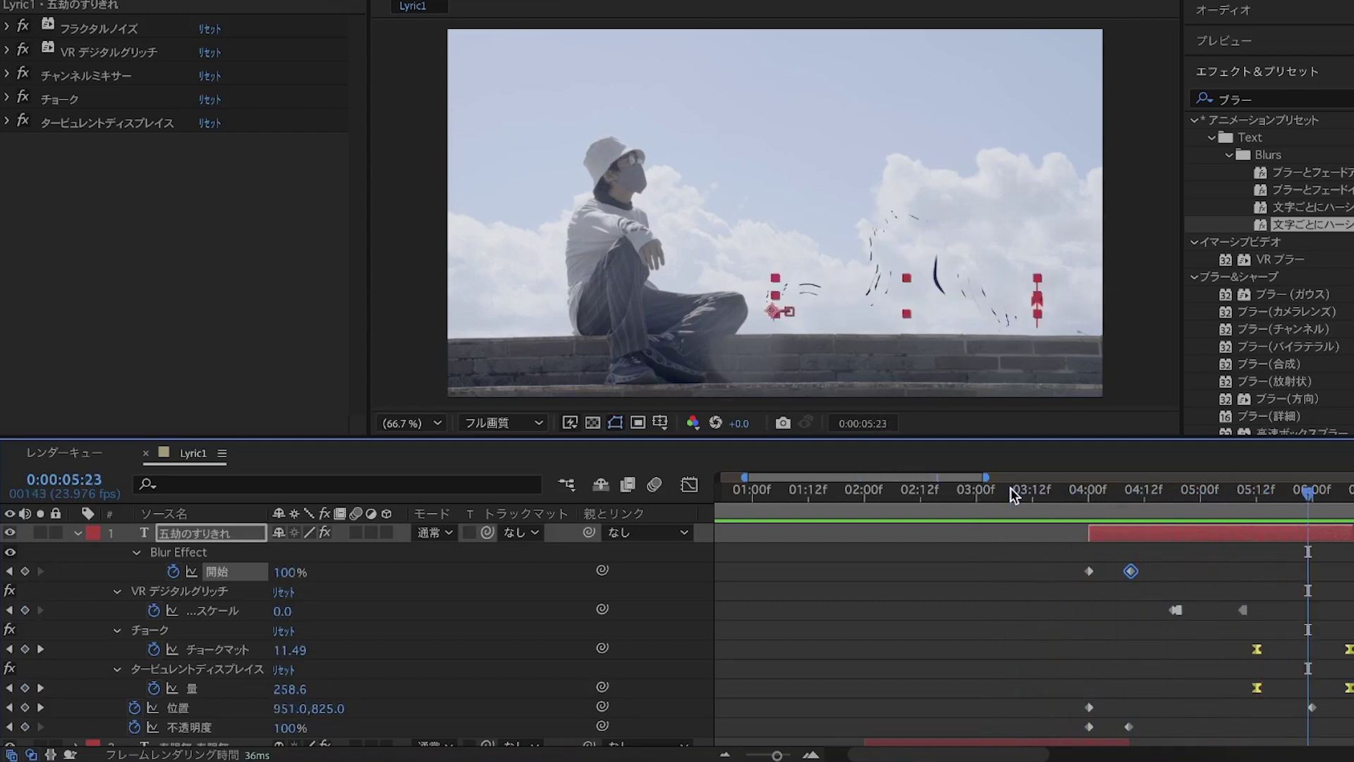
left_click(1026, 492)
key("space")
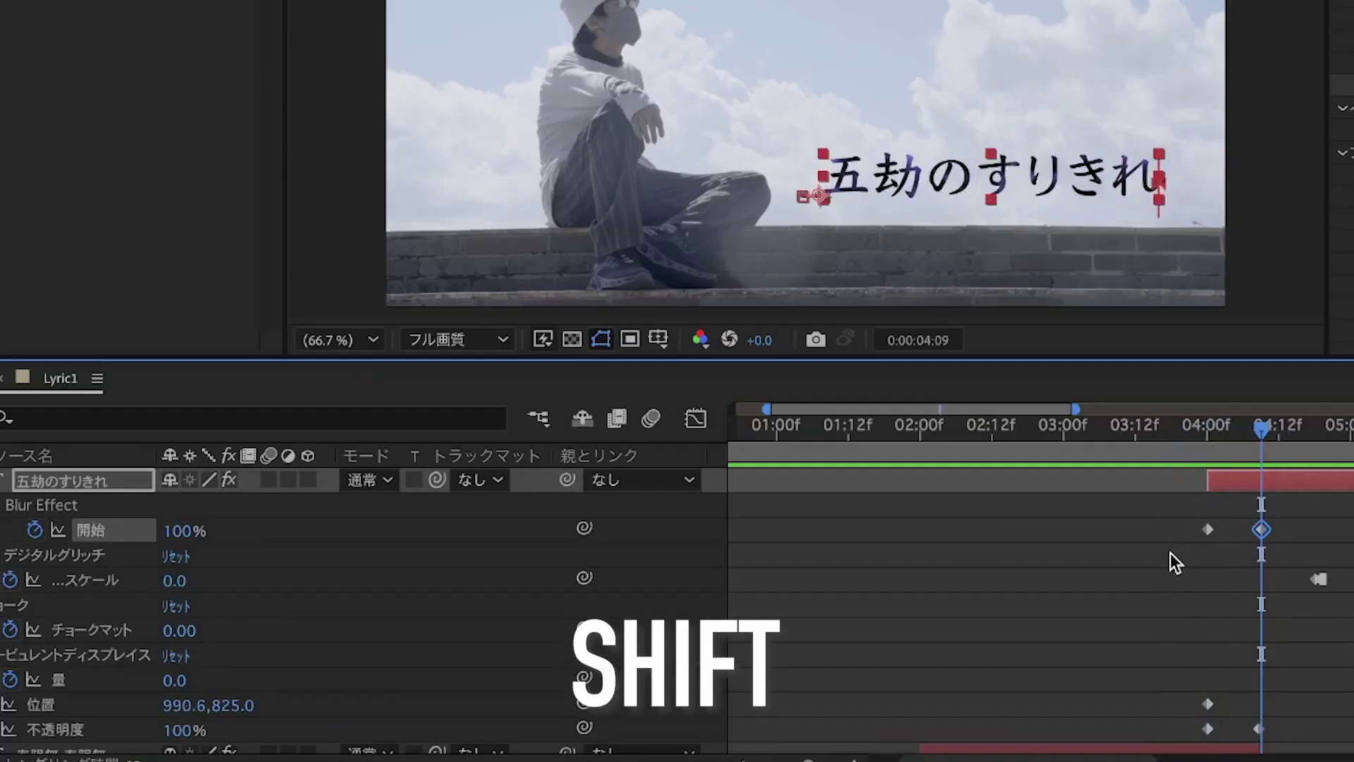
left_click_drag(1169, 552, 1276, 535)
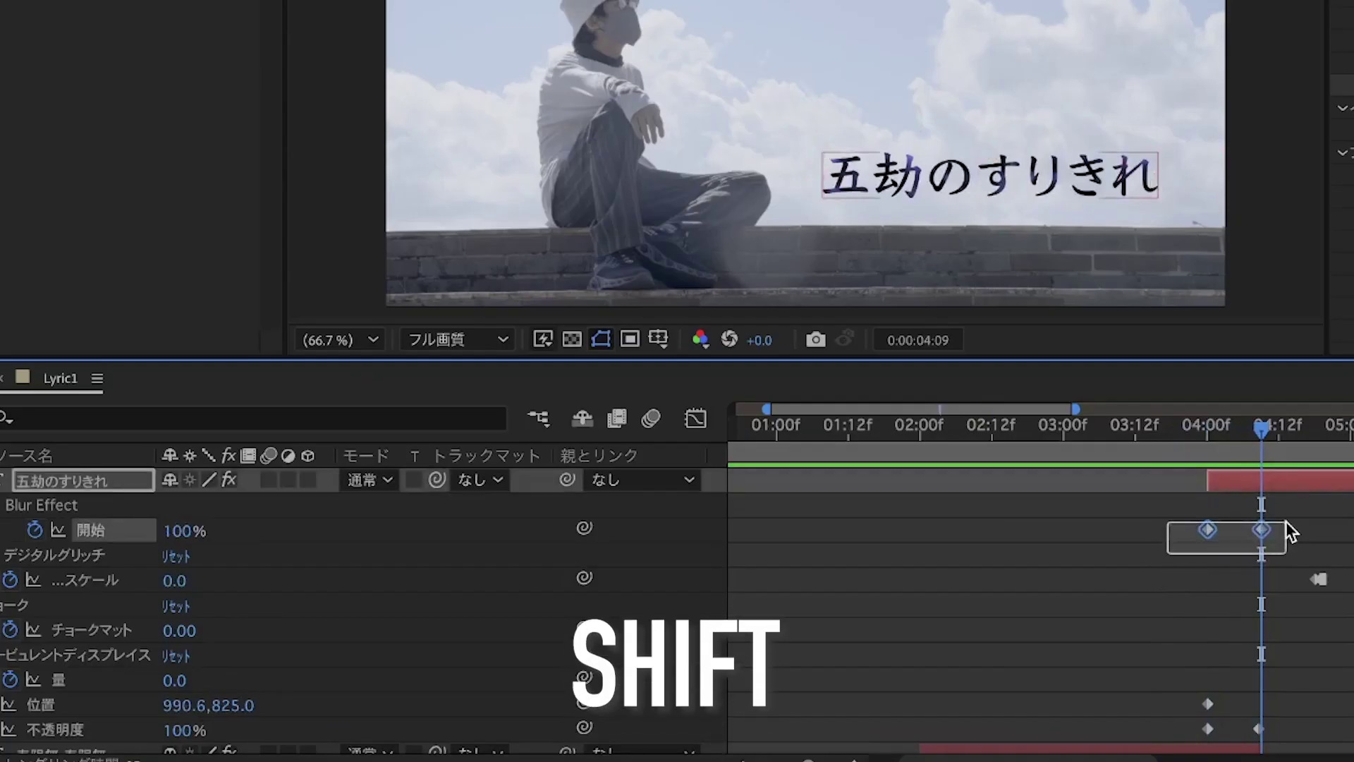
Add the opacity keyframes to the selected 開始 keyframes and label them all アクア (Aqua).
left_click_drag(1288, 720, 1132, 741, "shift")
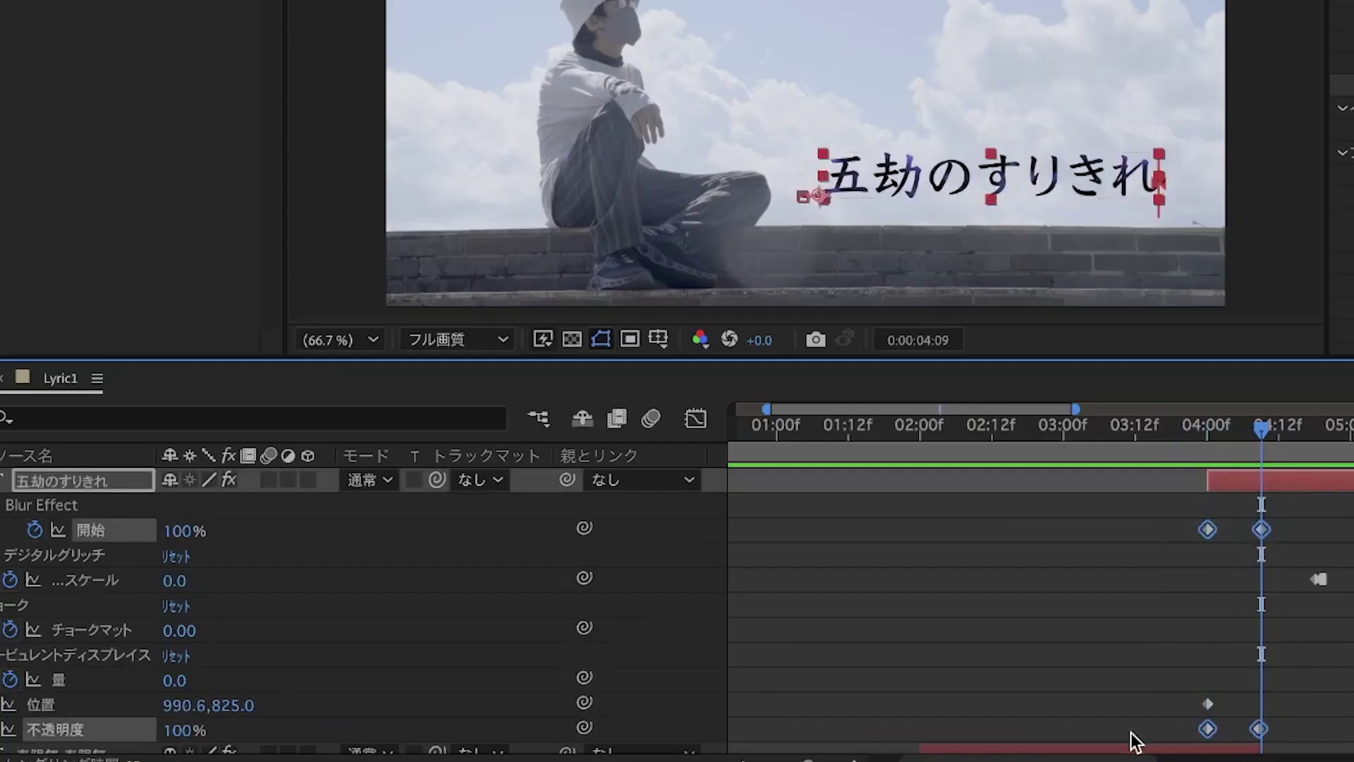
right_click(1262, 530)
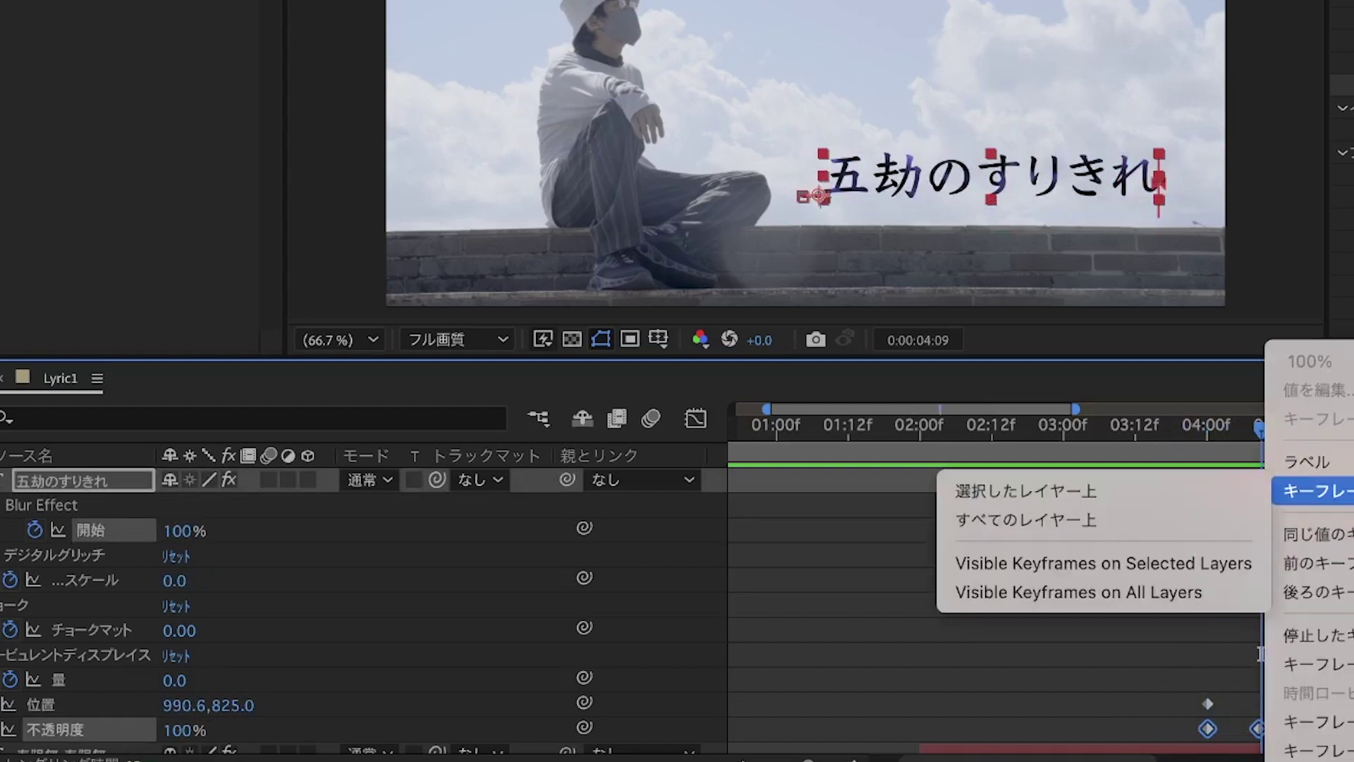
mouse_move(1305, 462)
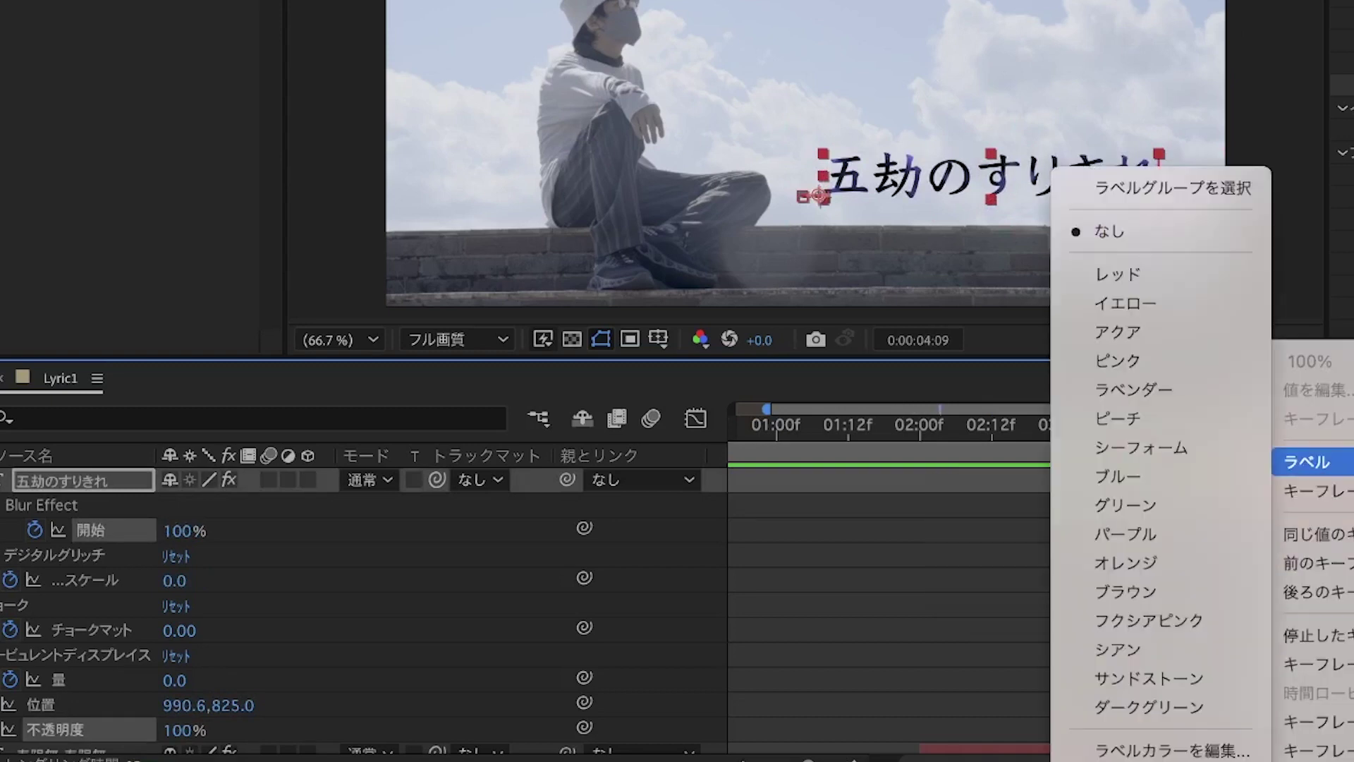
left_click(1156, 336)
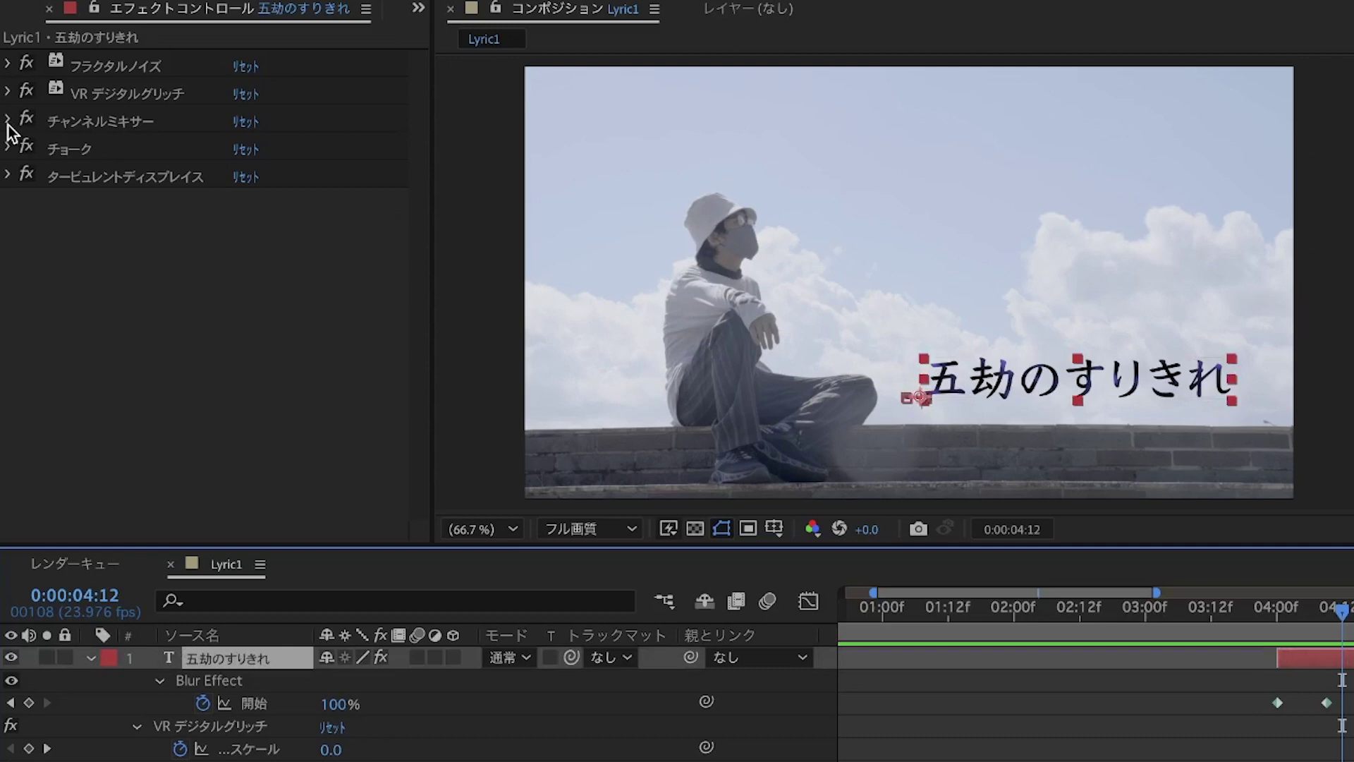
In Channel Mixer, set 青-青 to 47 and 赤-赤 to 163, tinting the text magenta.
left_click(8, 122)
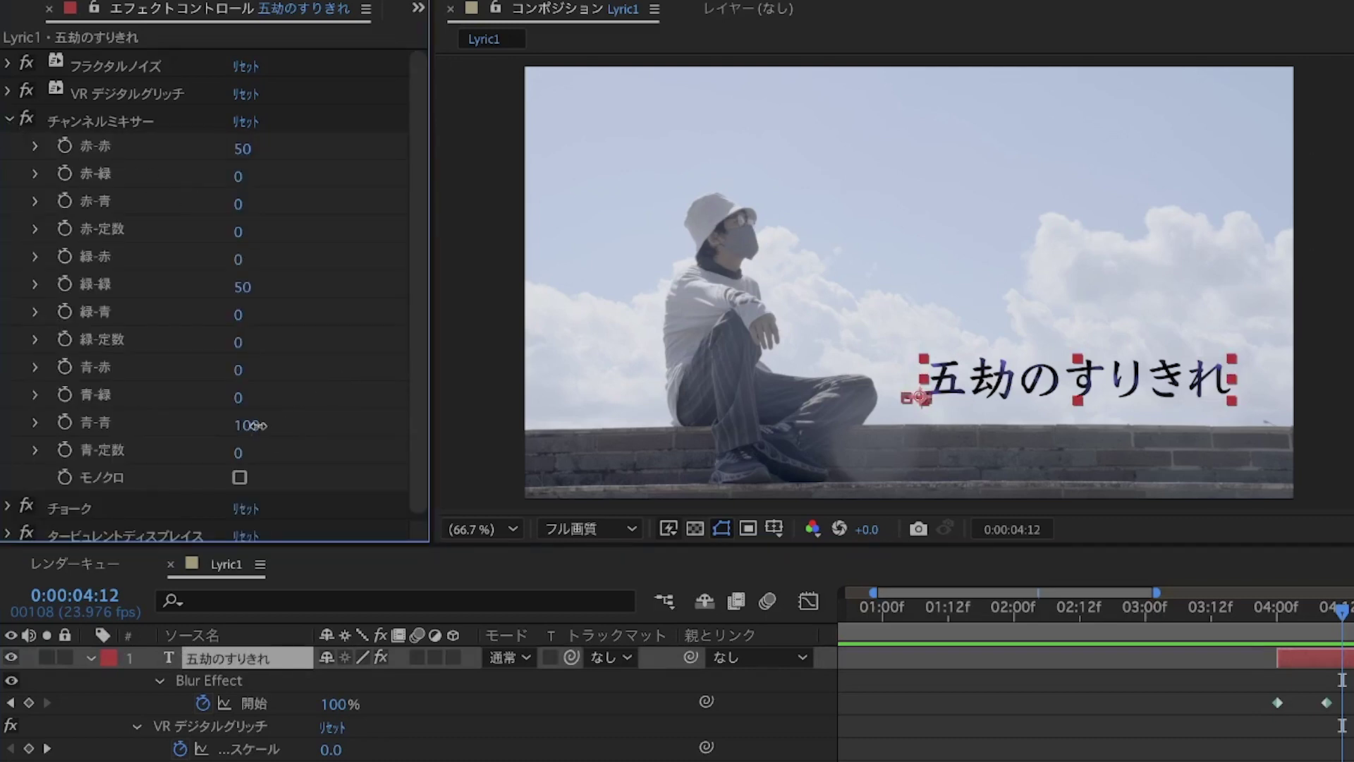
left_click_drag(253, 426, 192, 418)
left_click_drag(242, 148, 371, 148)
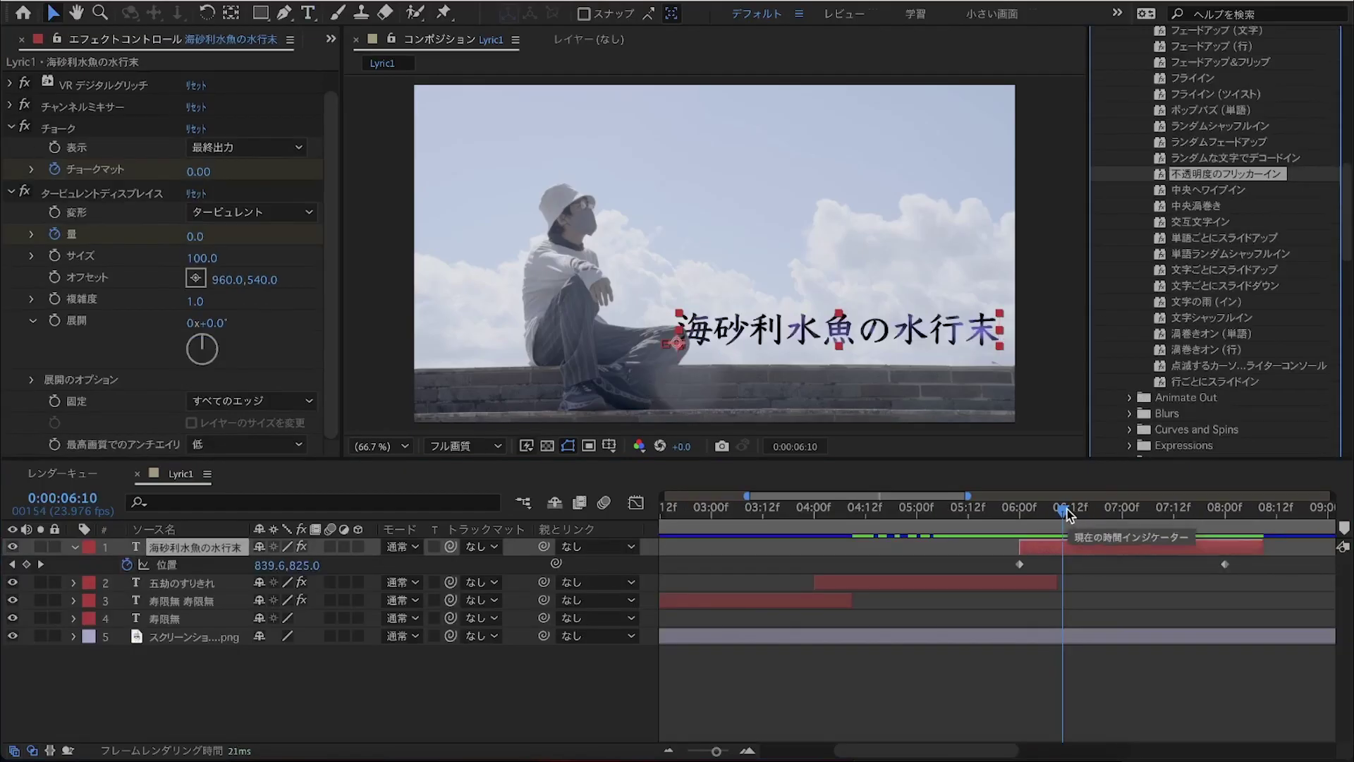
Apply 不透明度のフリッカーイン to the lyric at 6:00 and preview it flickering in.
left_click(1029, 512)
left_click_drag(1030, 513, 1024, 521)
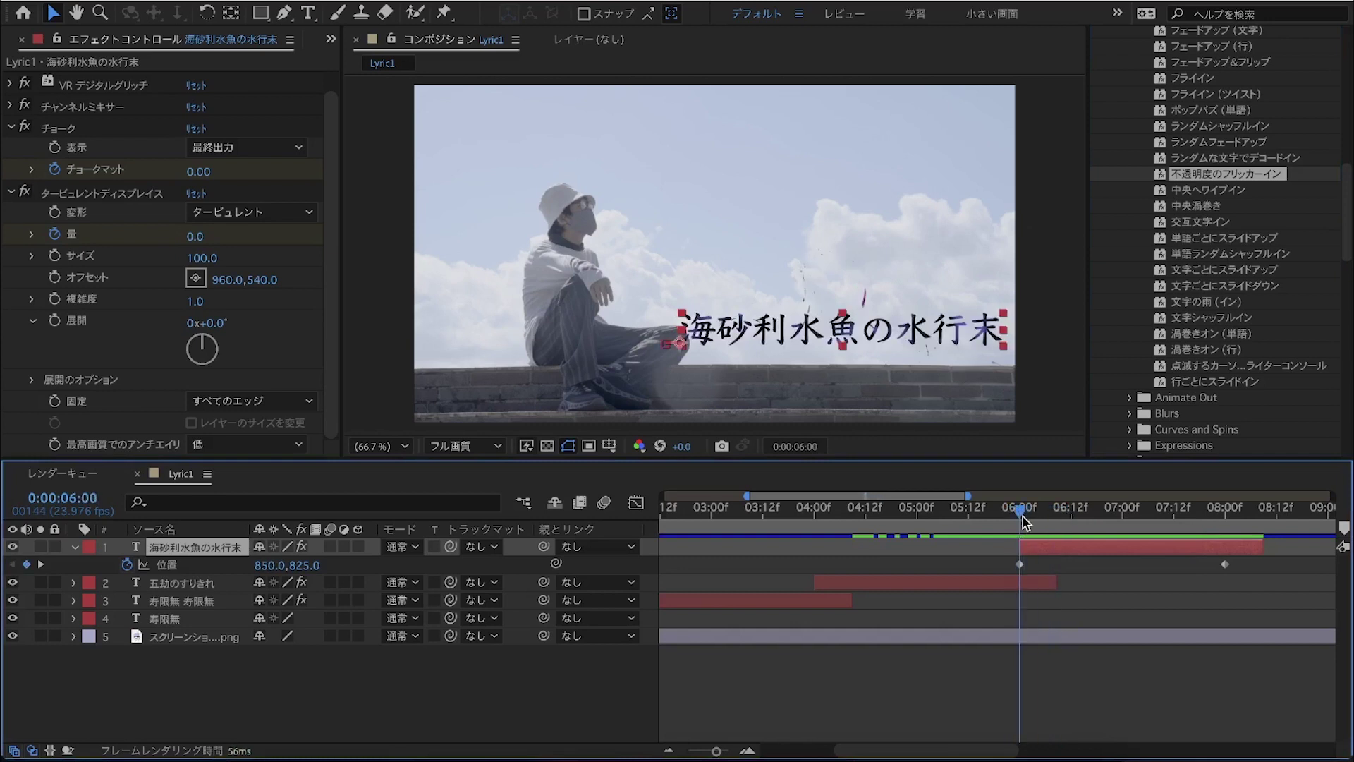
double_click(1241, 180)
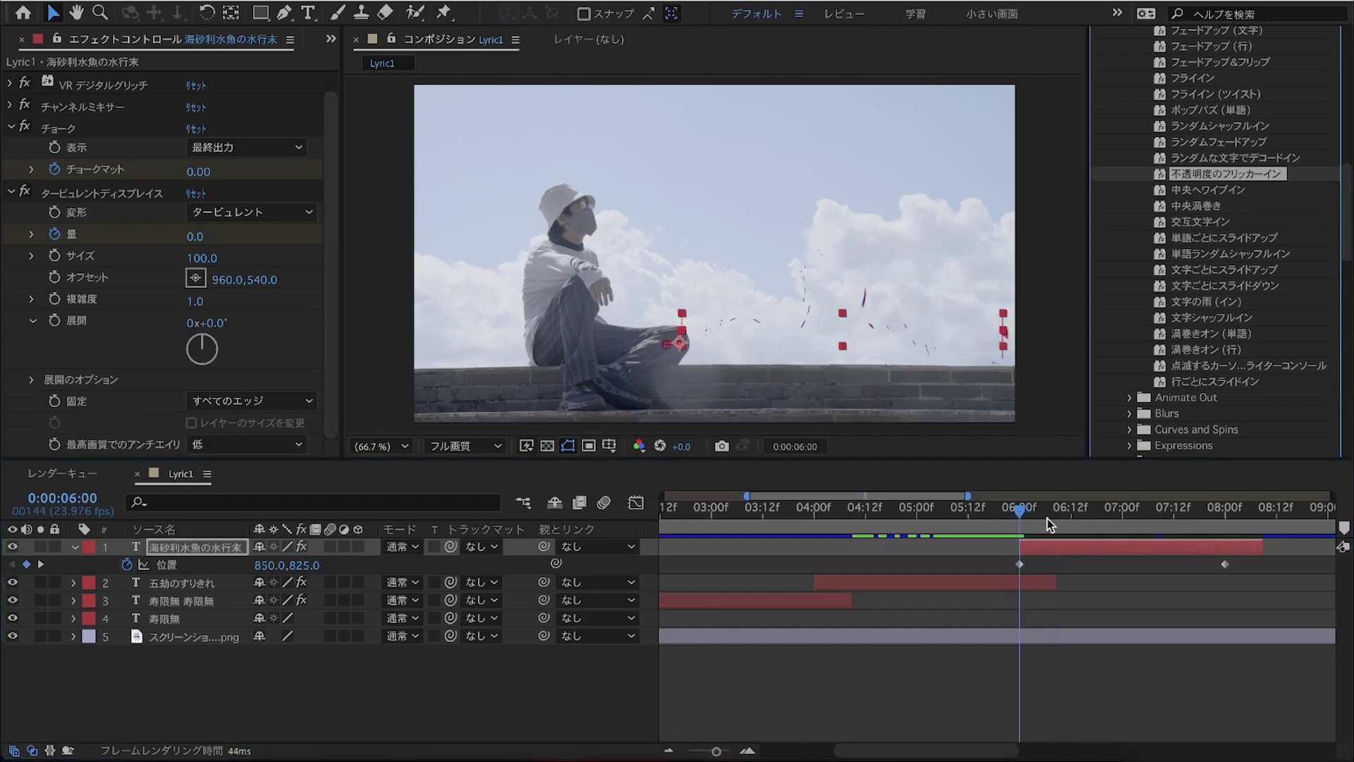
left_click_drag(1024, 522, 1121, 568)
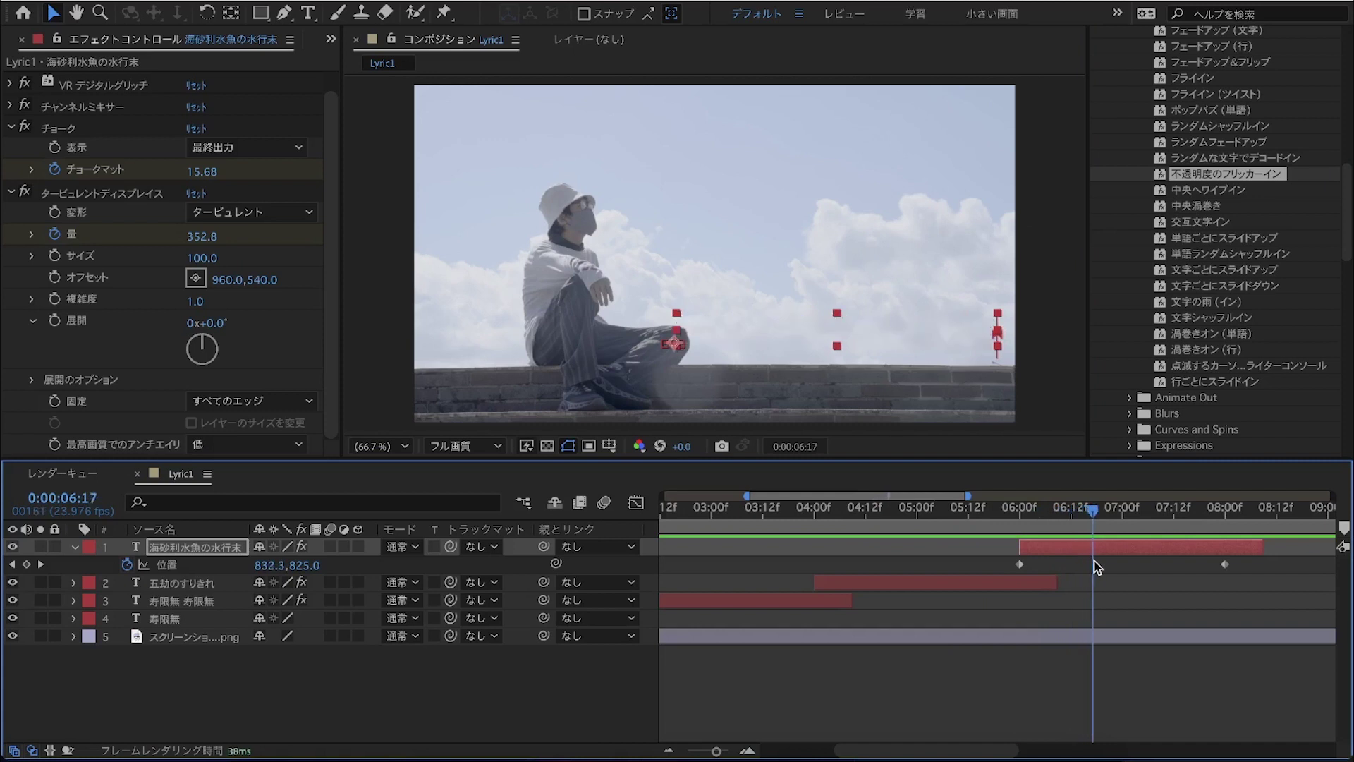
left_click_drag(1121, 568, 1206, 568)
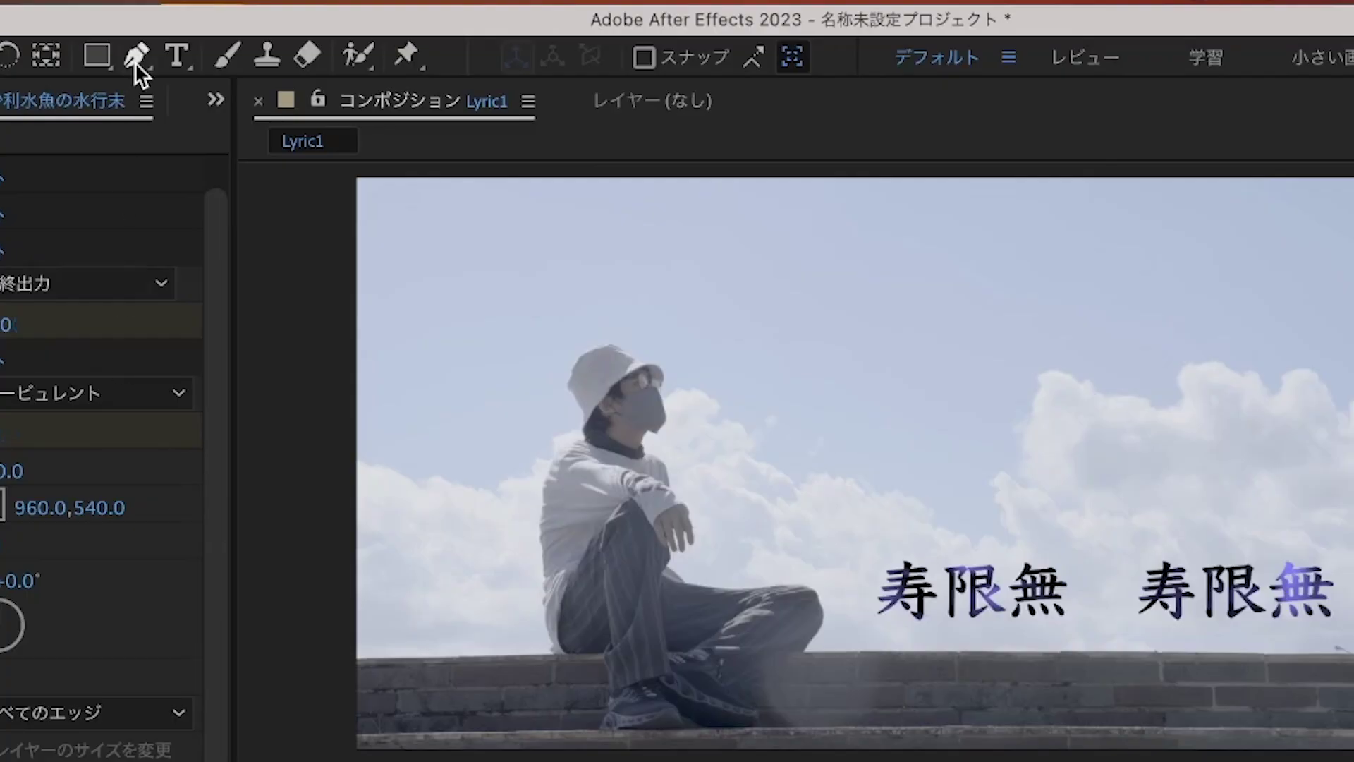
Draw a curving Z-shaped path across the sky with the Pen tool.
left_click(134, 62)
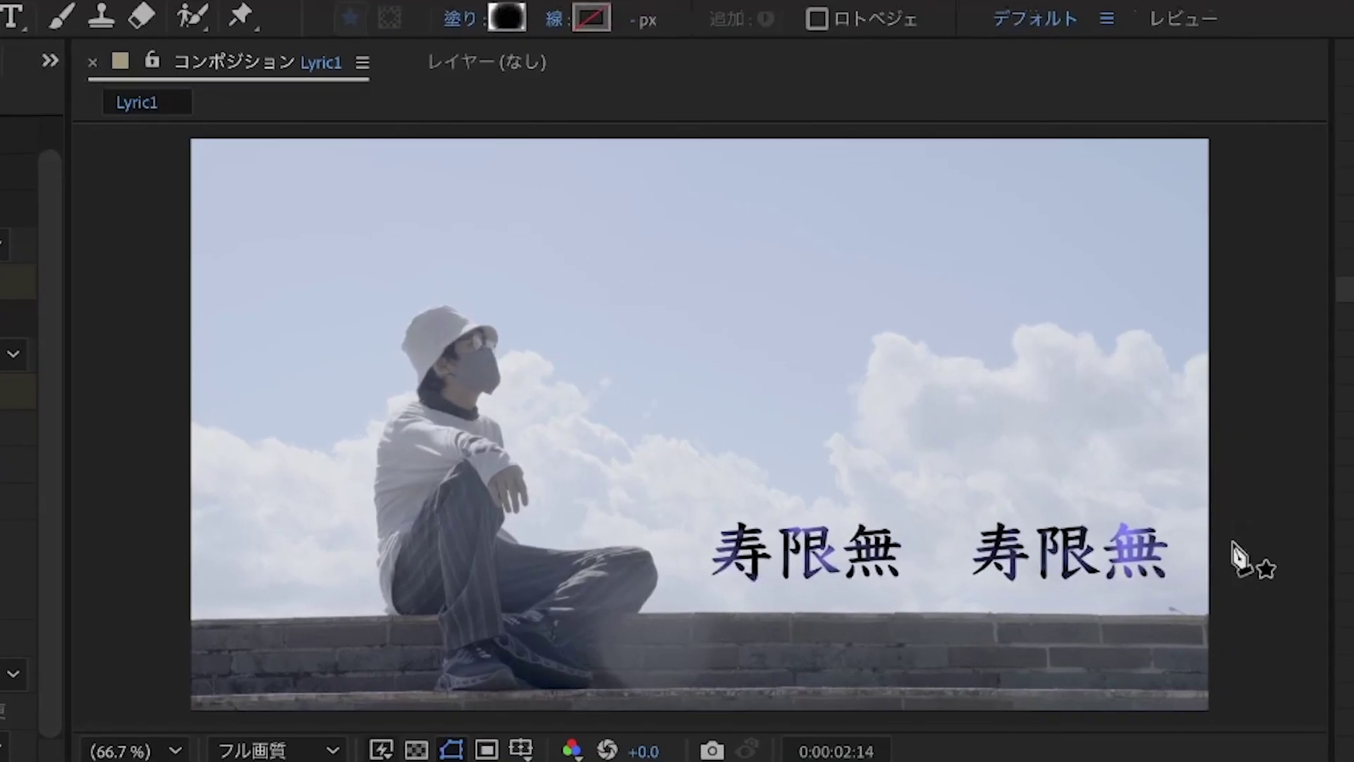
left_click(1248, 514)
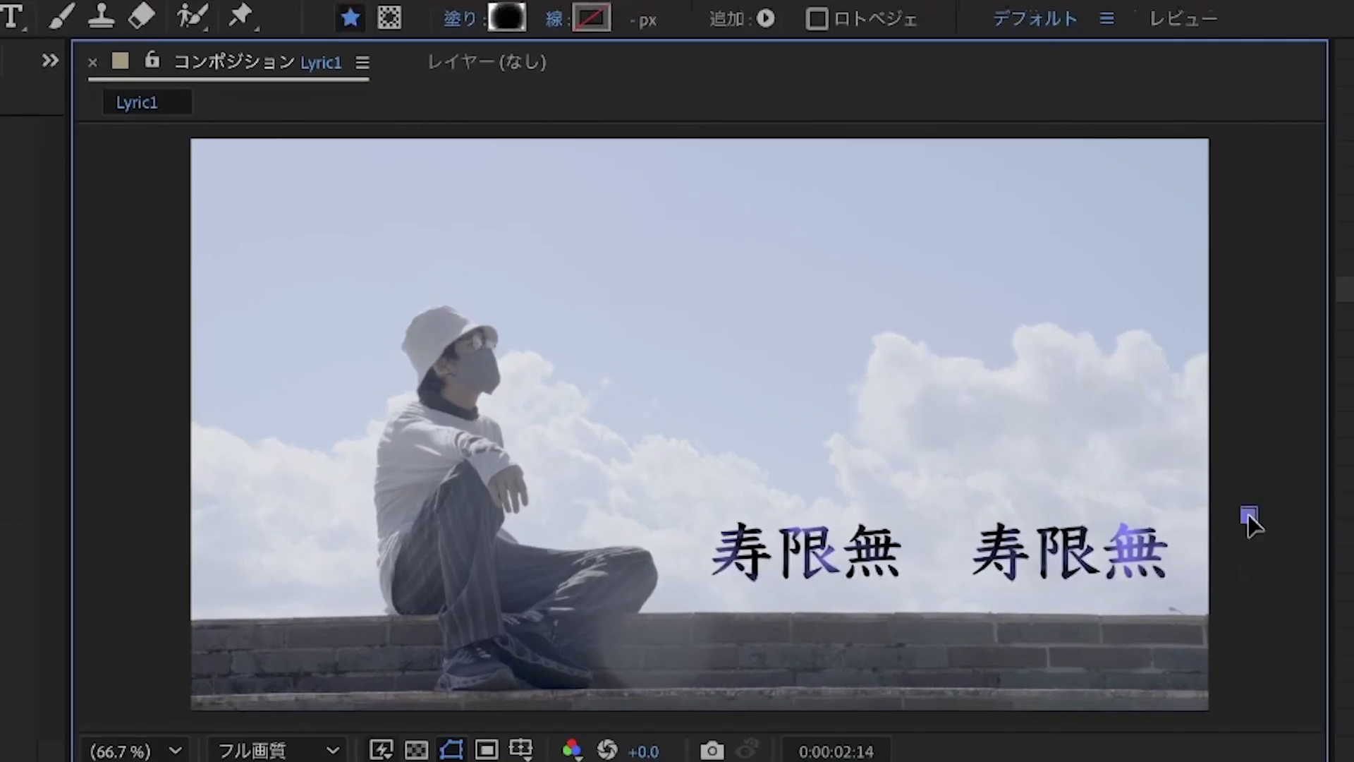
left_click_drag(805, 476, 711, 438)
left_click_drag(968, 318, 920, 275)
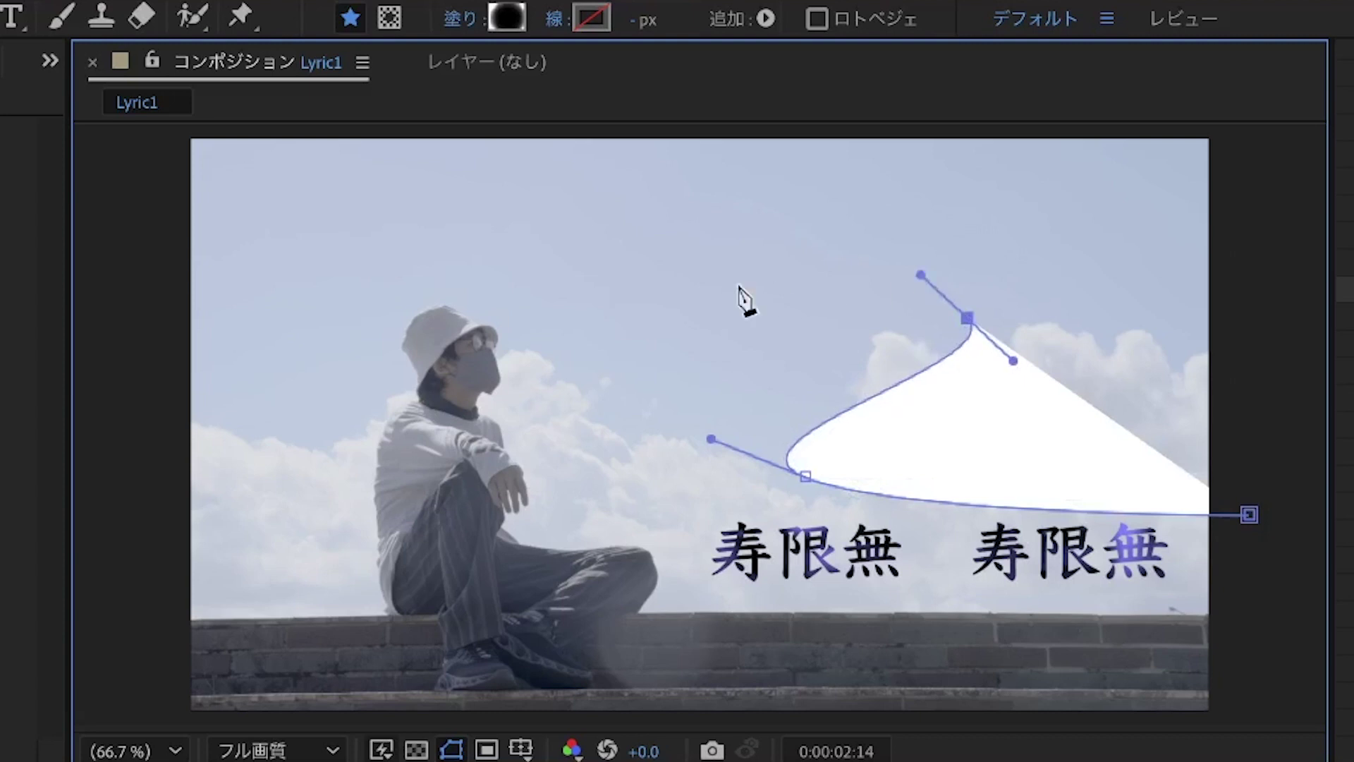
left_click_drag(603, 286, 534, 285)
Set the shape's fill to None and give it a 15 px white stroke.
left_click(460, 19)
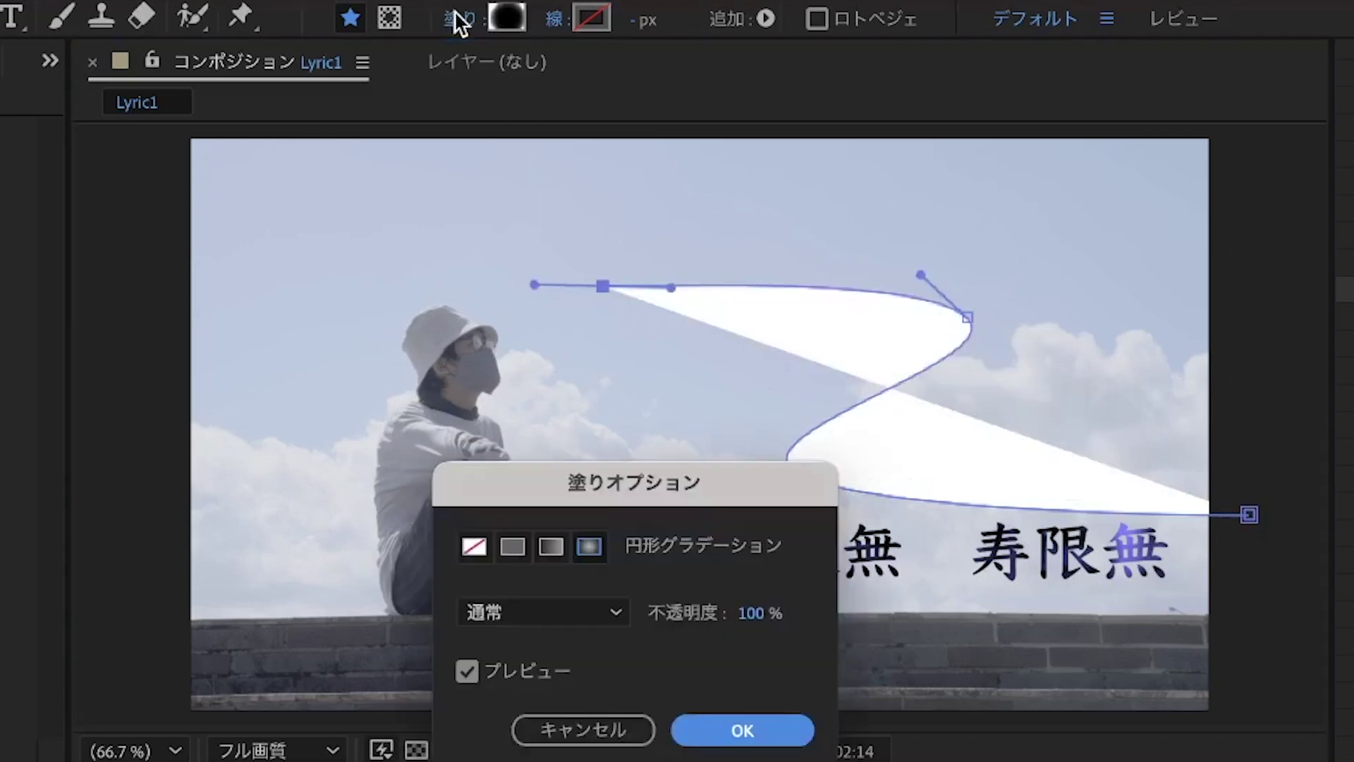
left_click(468, 551)
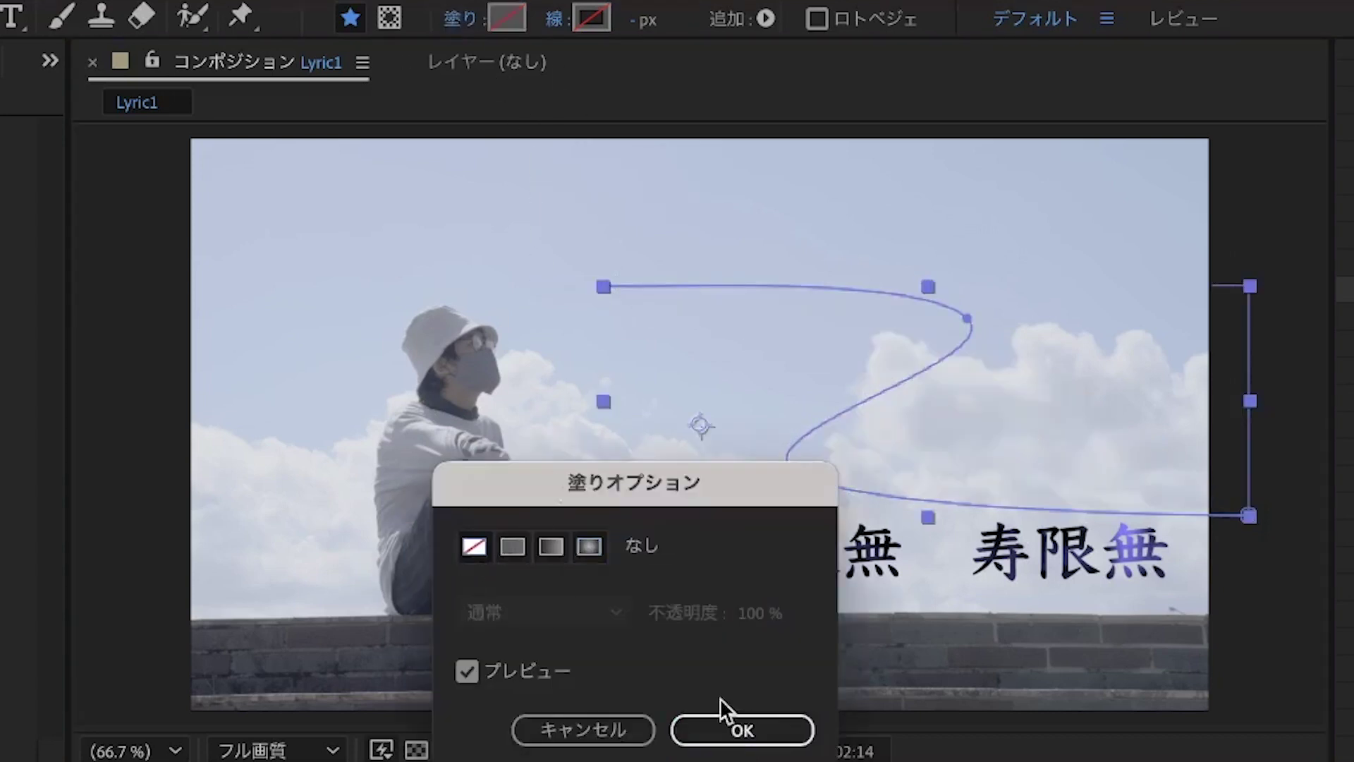
left_click(741, 733)
left_click_drag(638, 20, 679, 30)
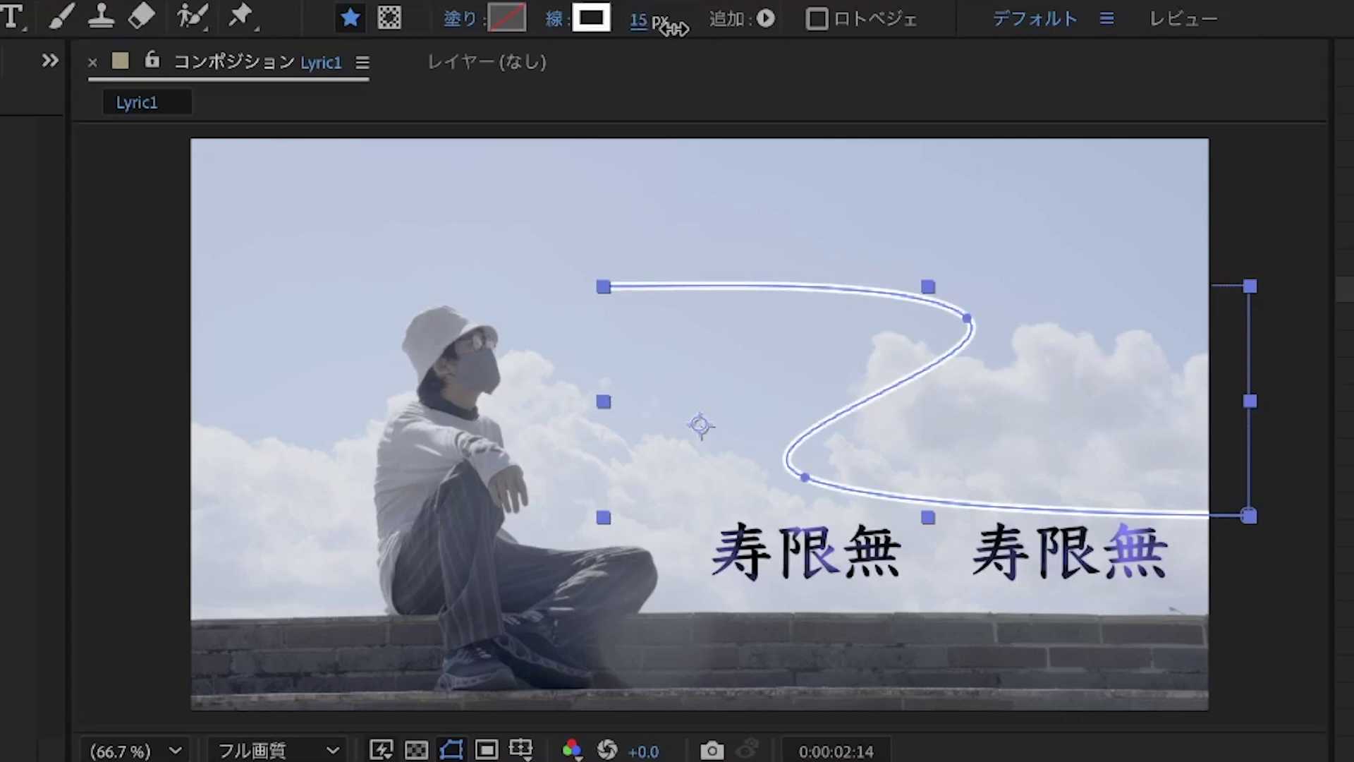
left_click(756, 567)
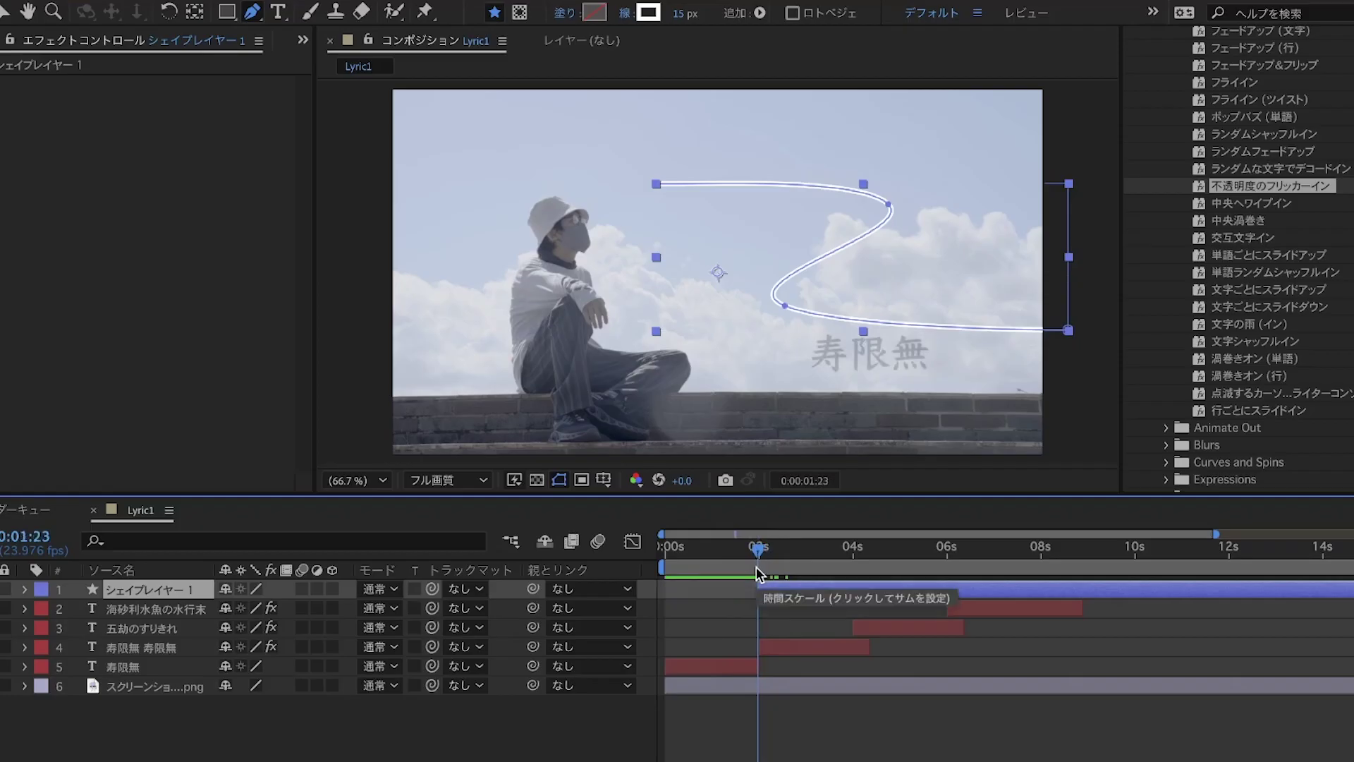
Rename the shape layer シェイプレイヤー 線, add パスのトリミング (Trim Paths), and expand its settings.
key("Return")
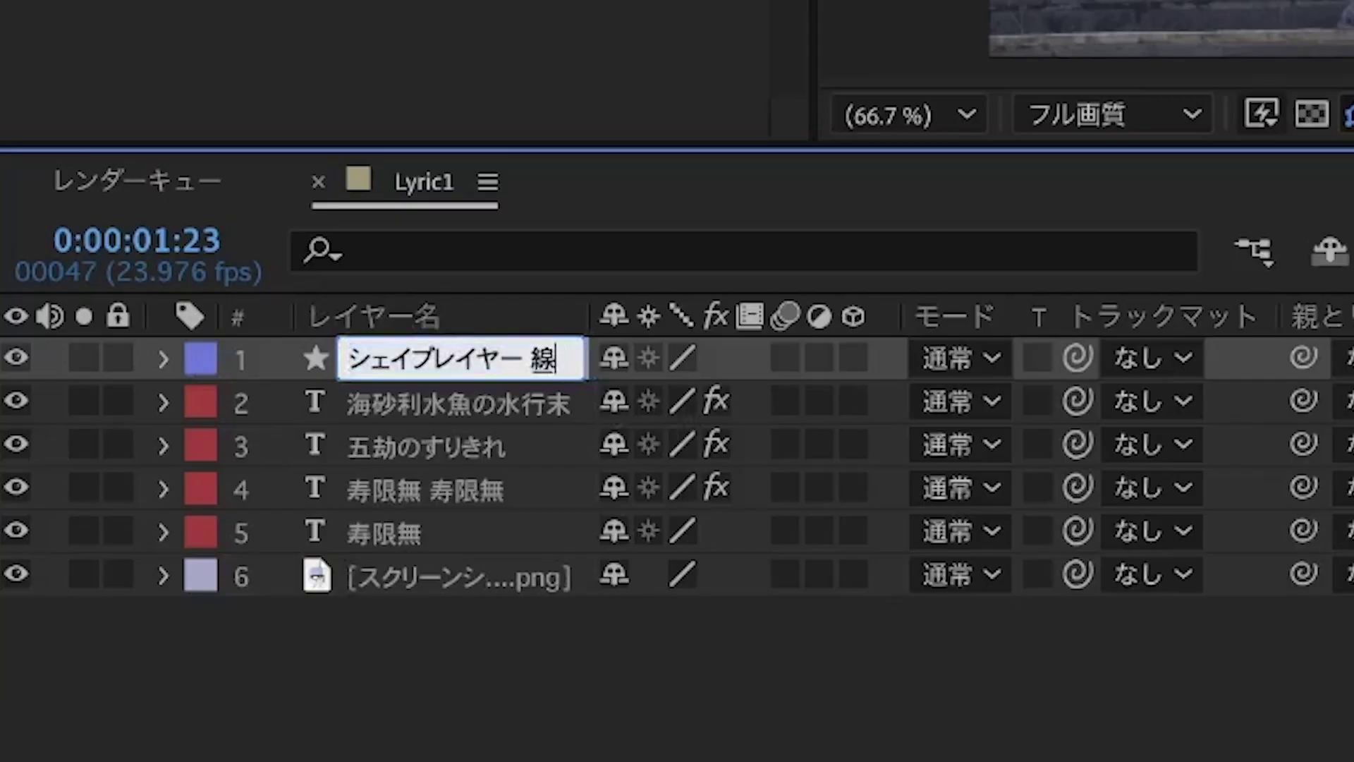
key("Return")
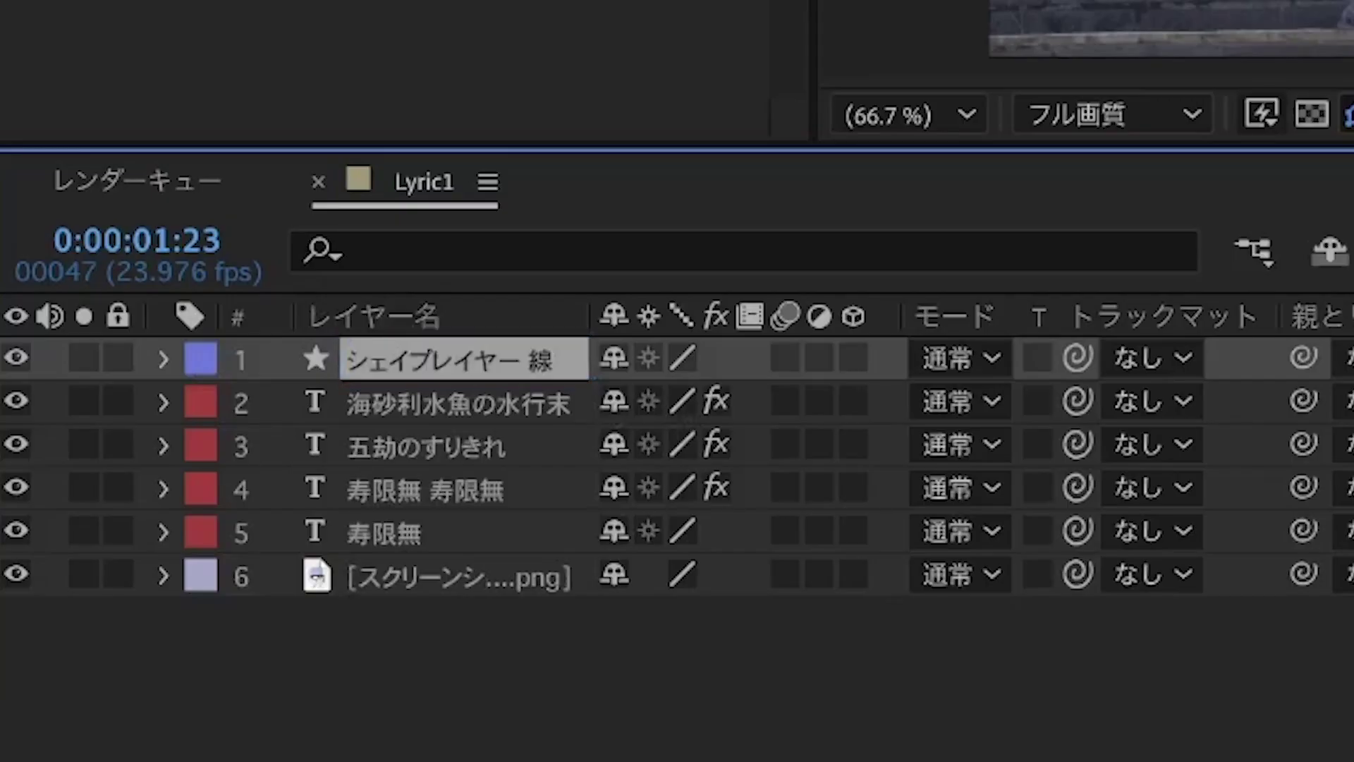
left_click(165, 358)
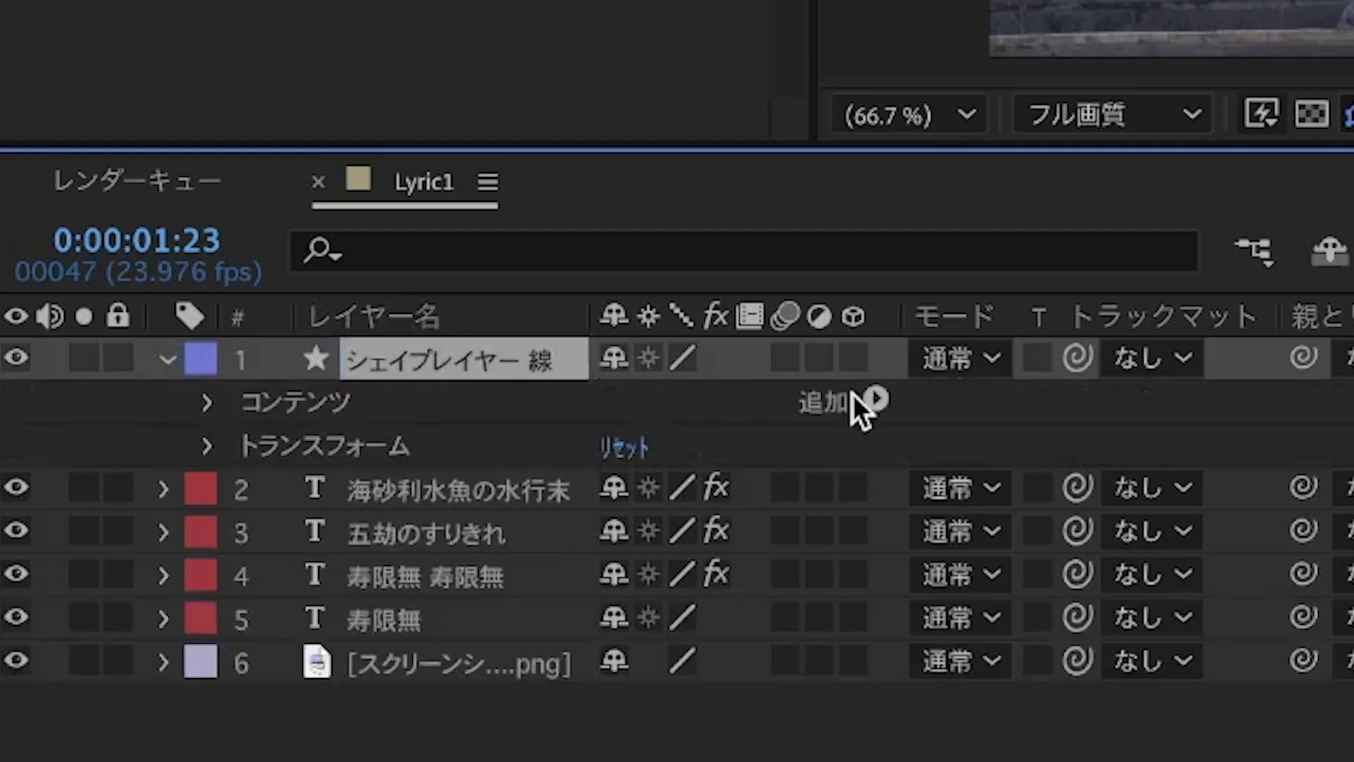
left_click(870, 403)
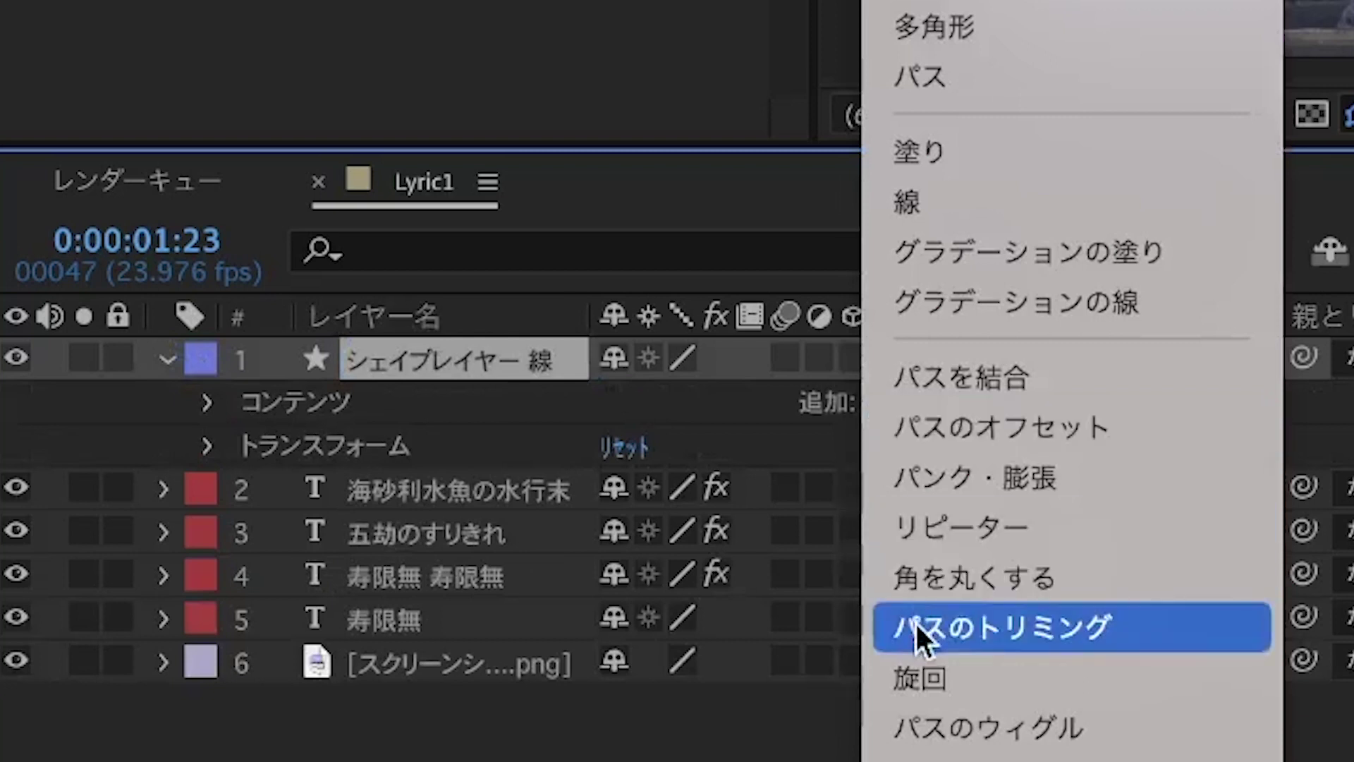
left_click(1163, 632)
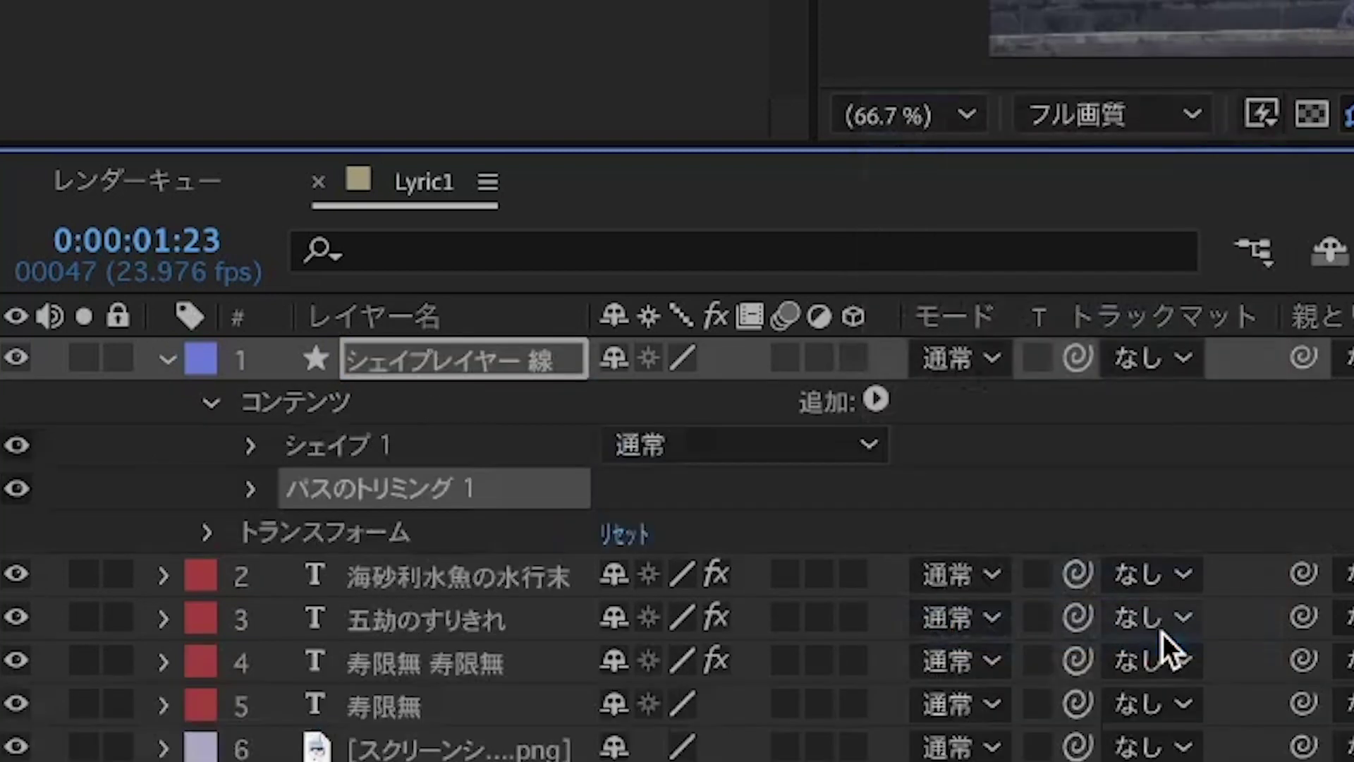
left_click(255, 487)
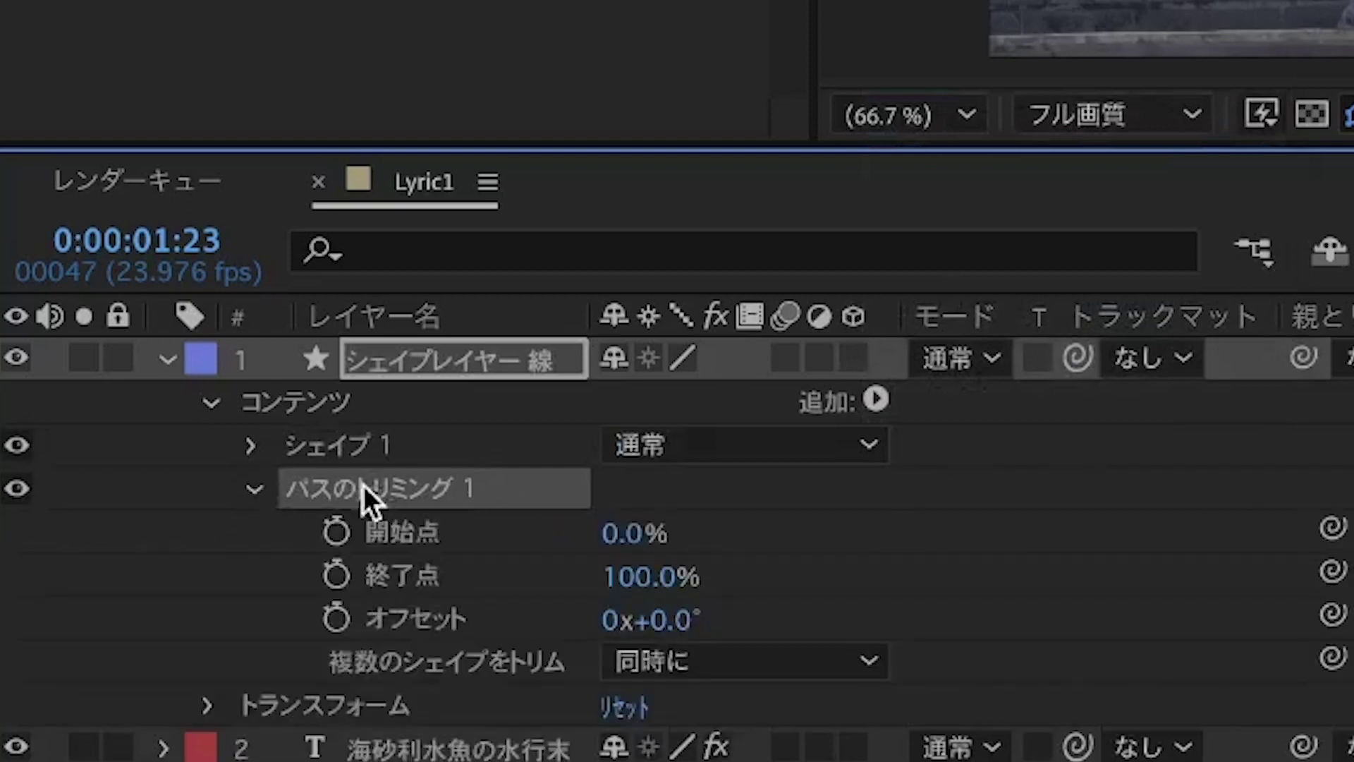
Keyframe Trim Paths 終了点 from 0% to 100% over 20 frames, easy-ease both, and preview.
left_click_drag(639, 585, 398, 577)
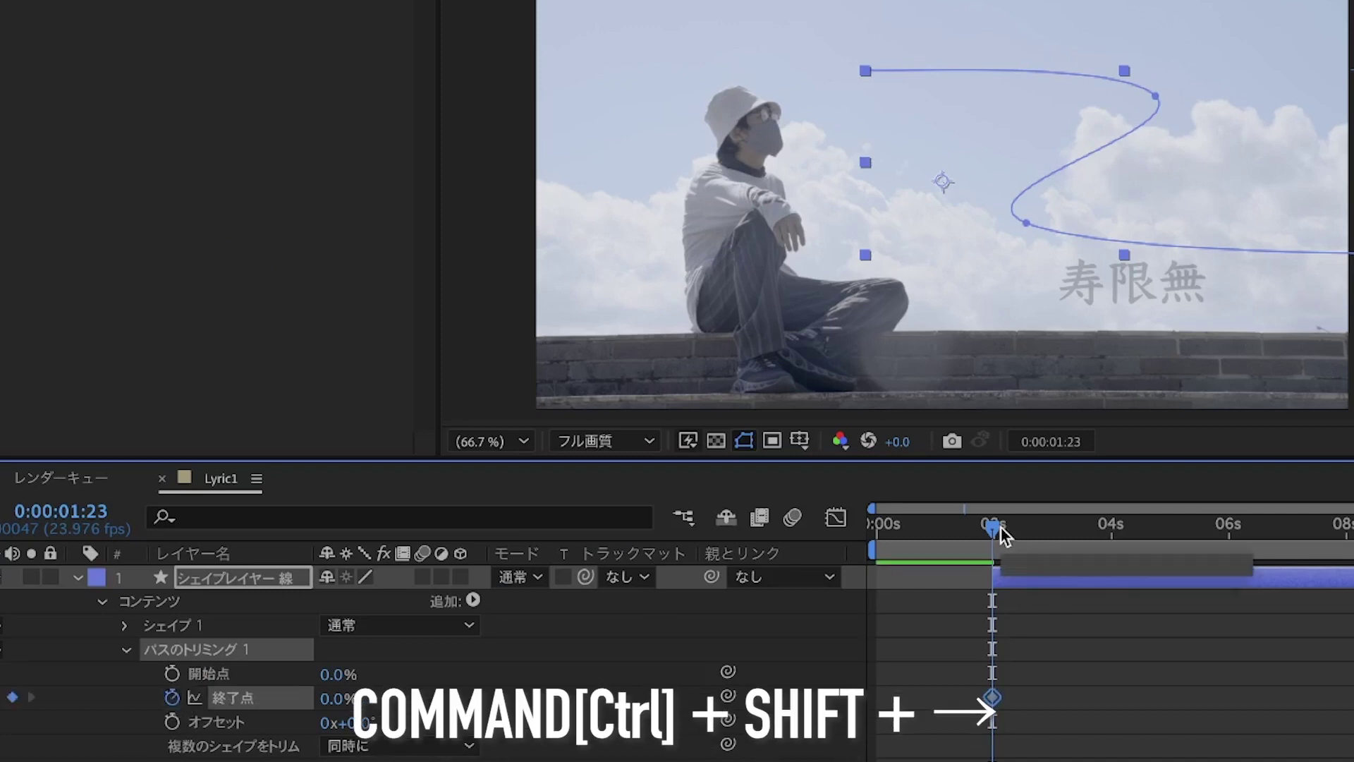
key("ctrl+shift+Right")
key("ctrl+shift+Right")
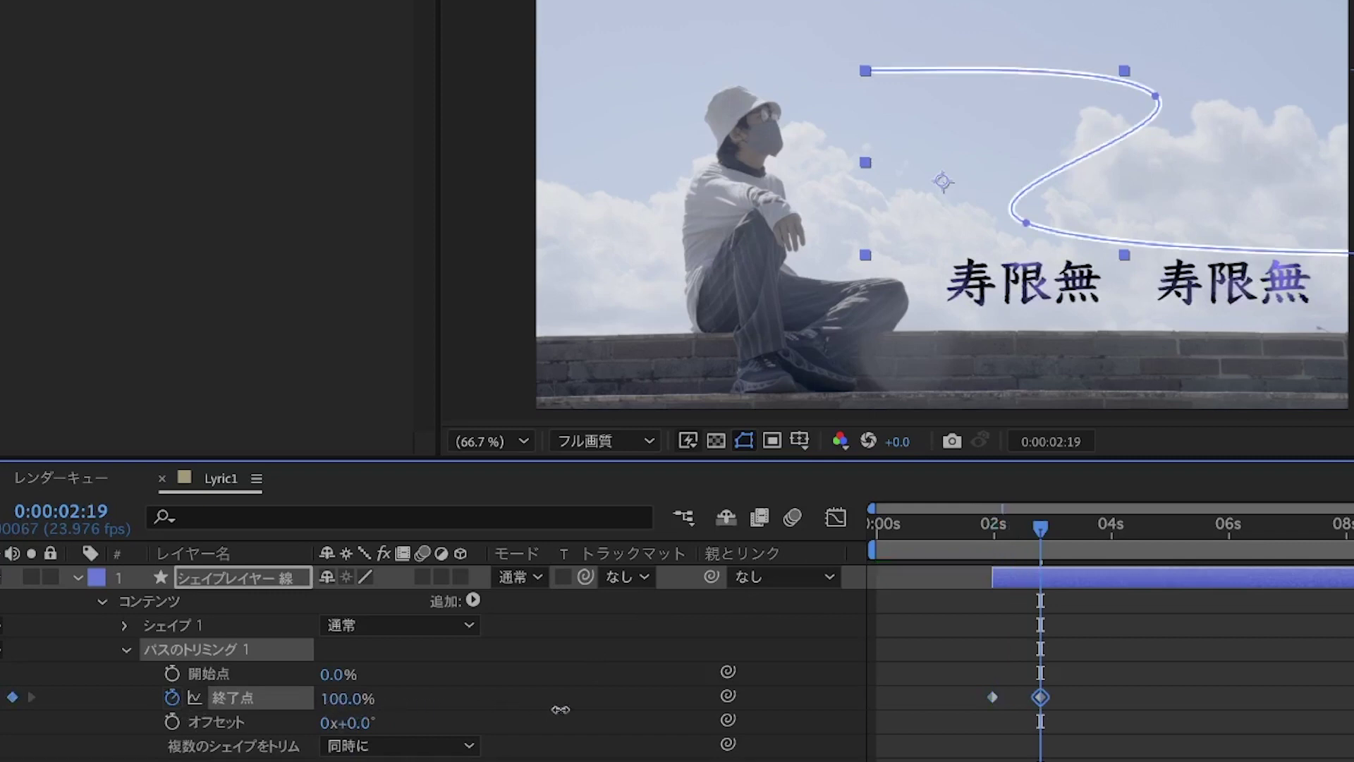
left_click(987, 527)
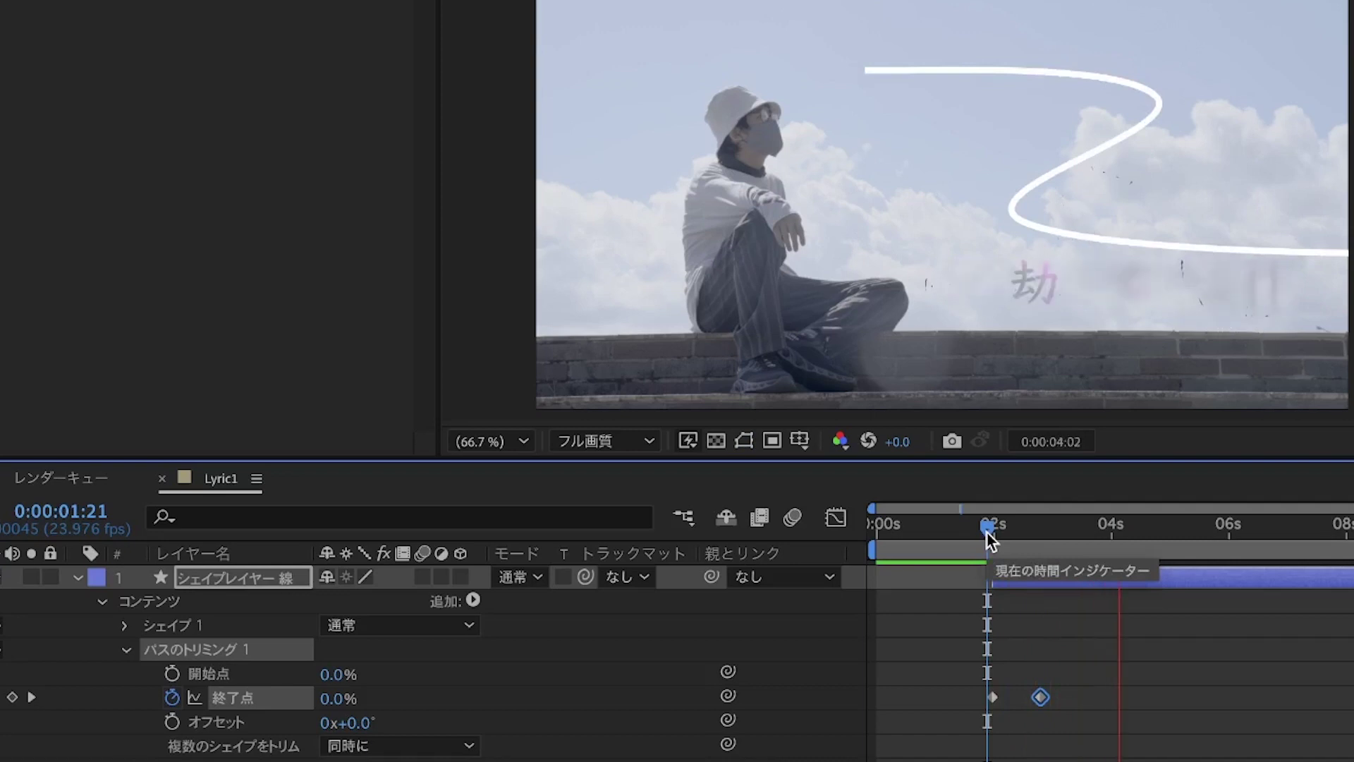
left_click_drag(986, 531, 1067, 540)
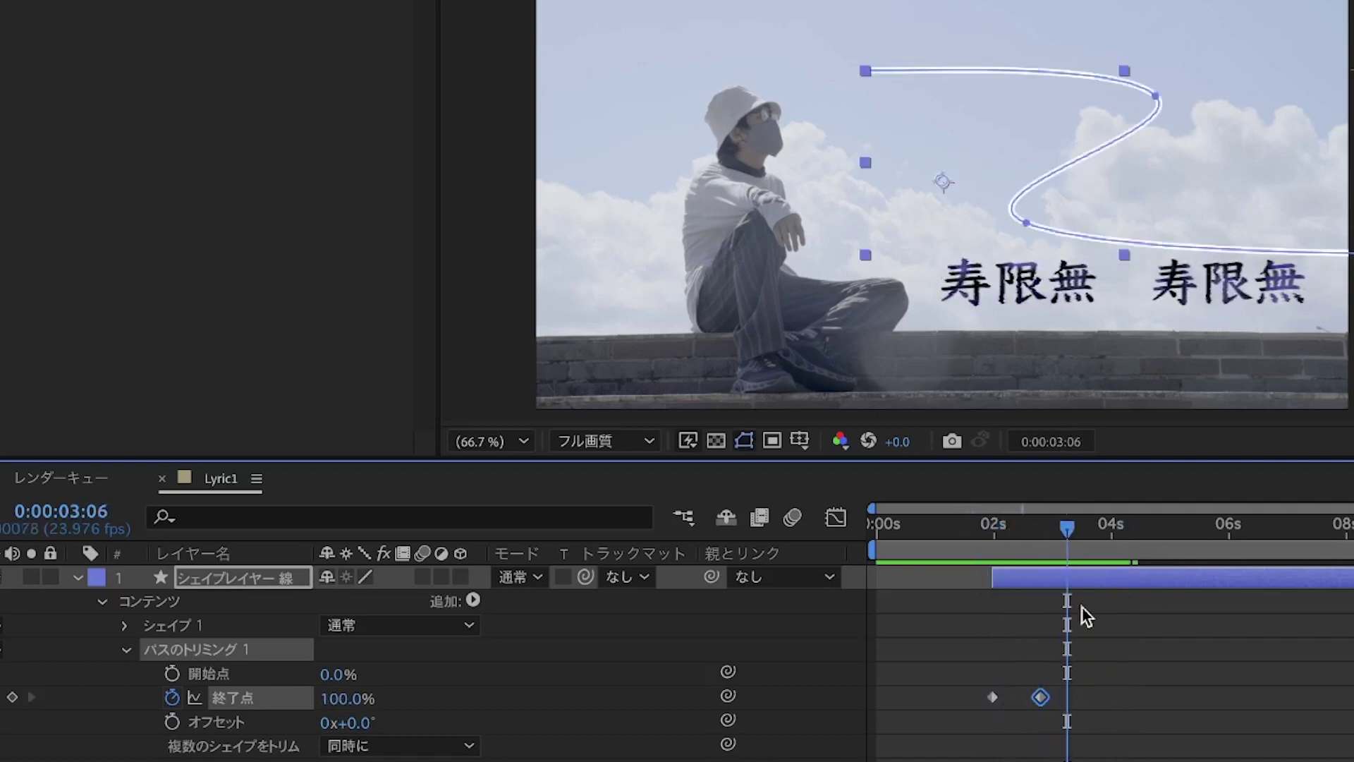
left_click_drag(1102, 670, 931, 723)
key("F9")
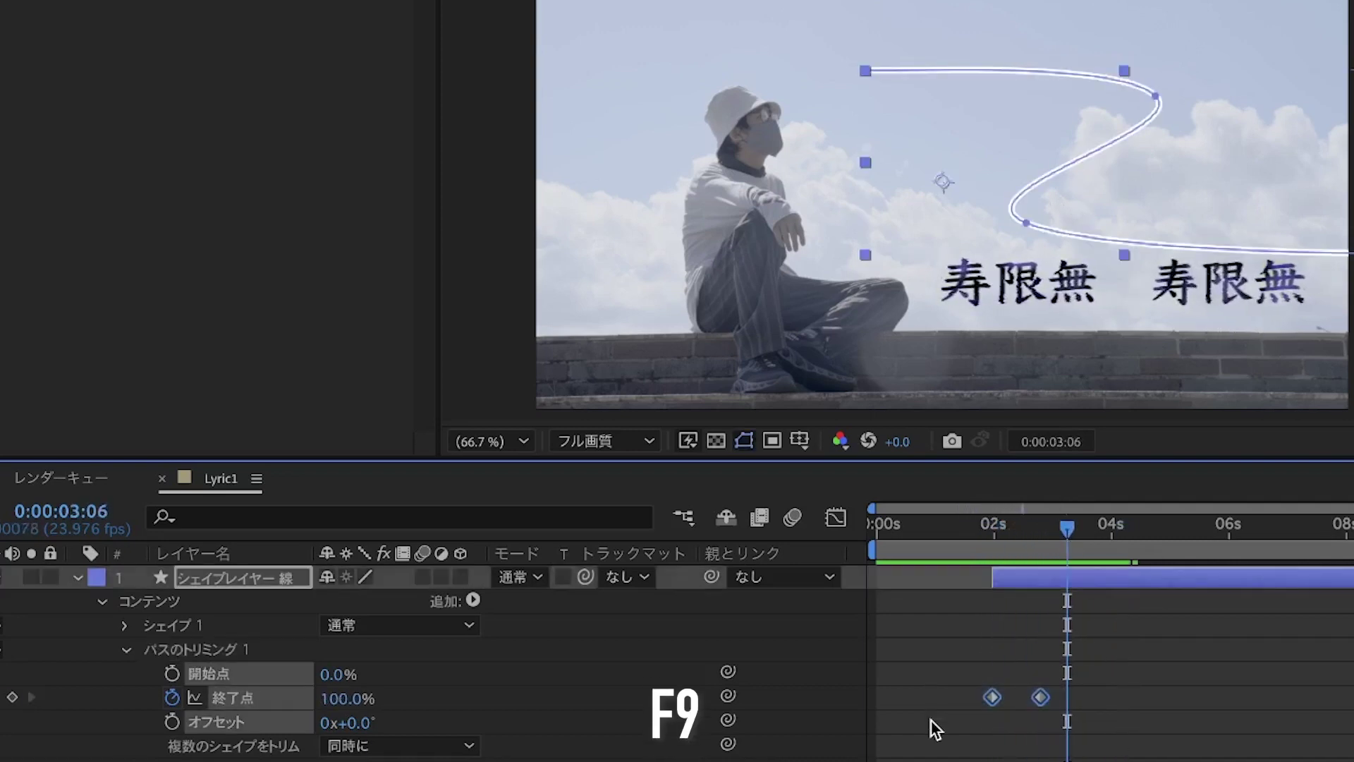
left_click(988, 539)
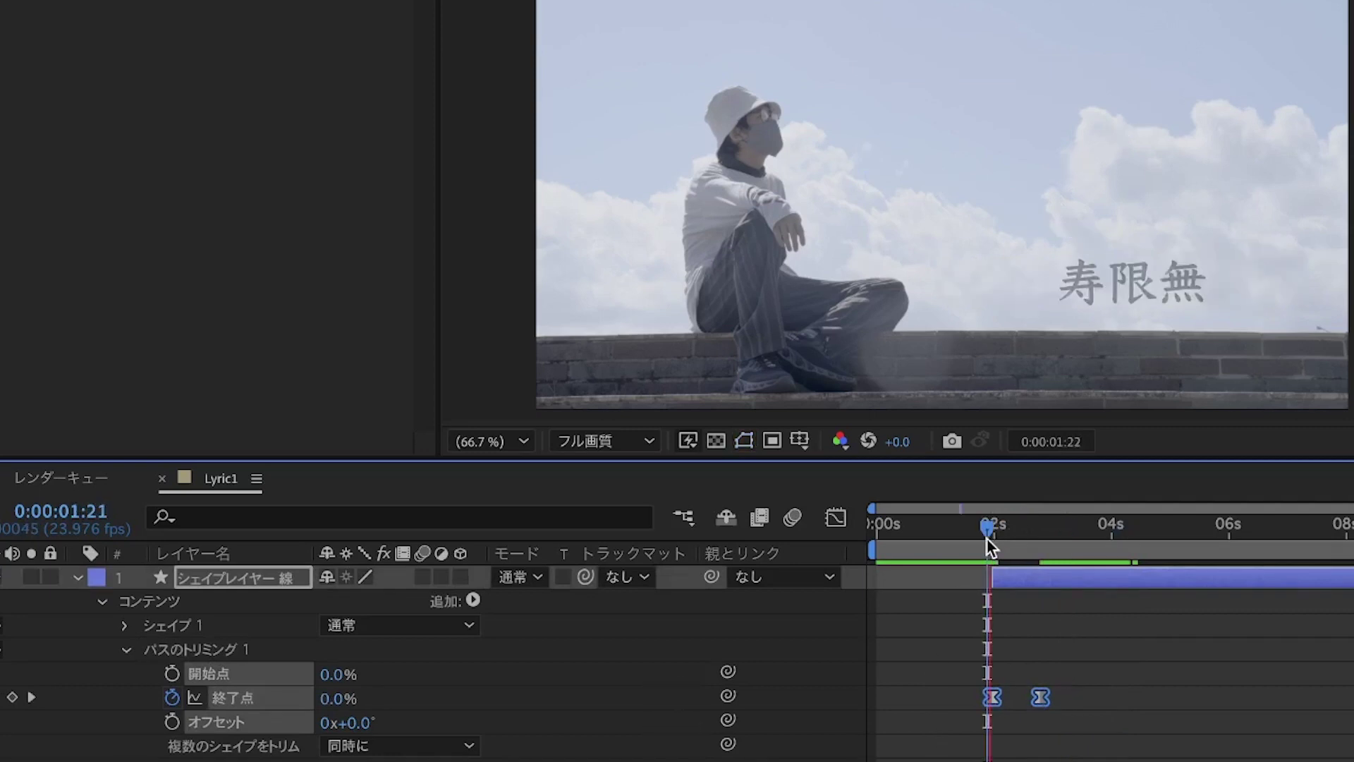
key("space")
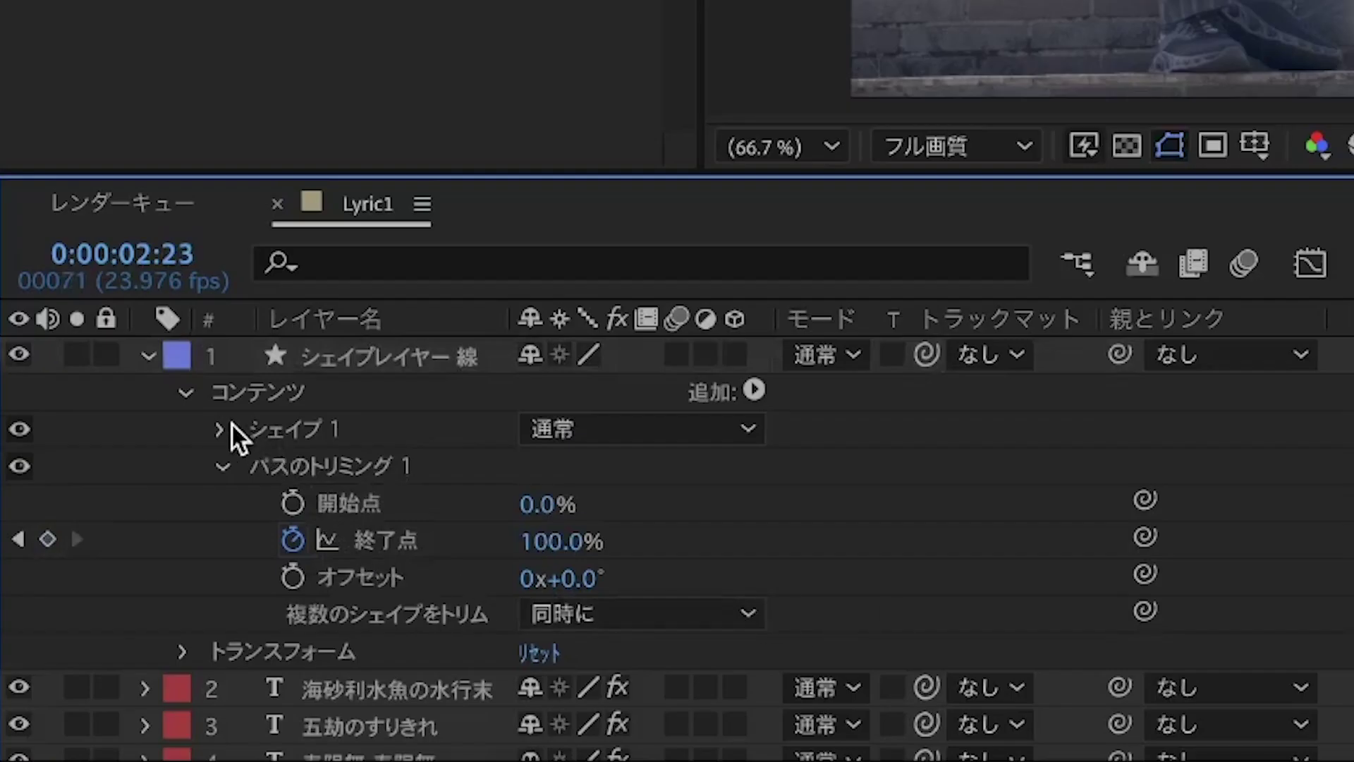
Change the line's stroke 線端 from バット to 丸型 for rounded caps.
left_click(220, 429)
left_click(254, 502)
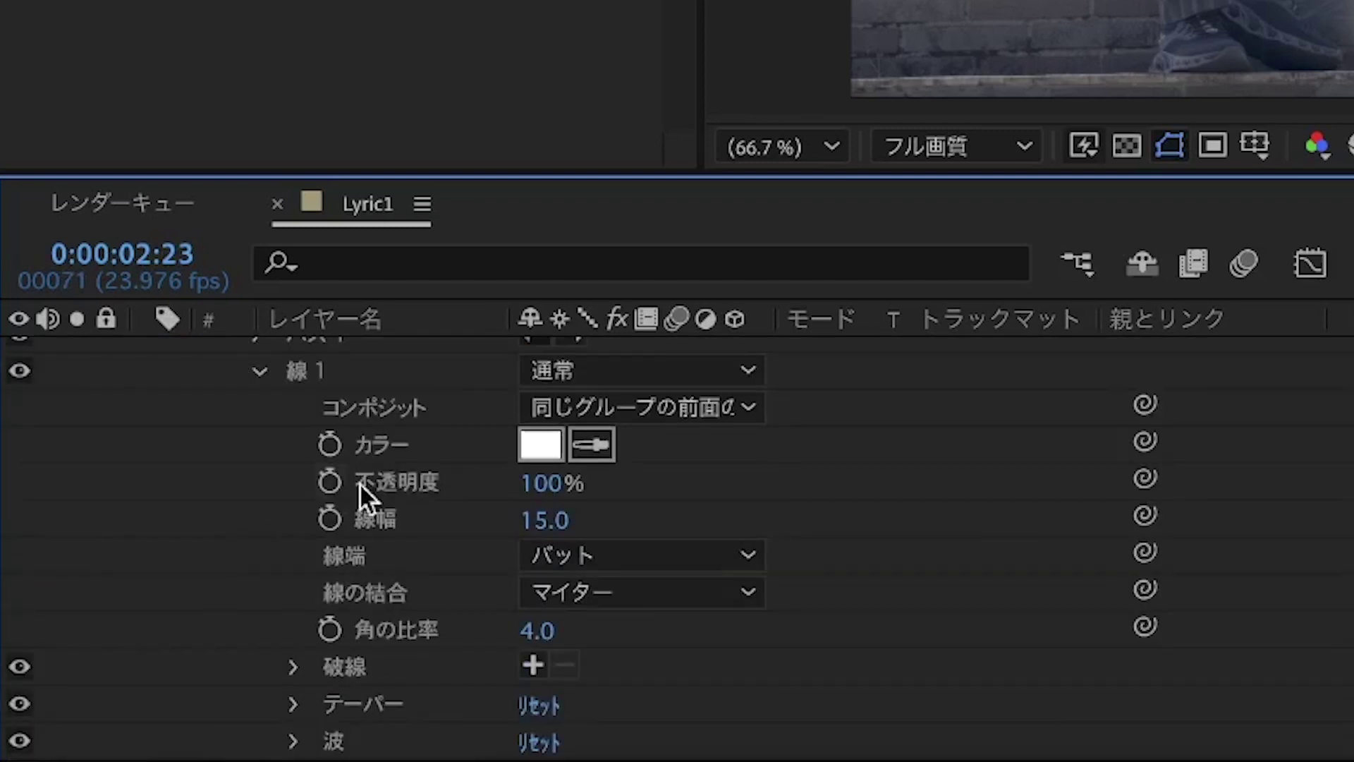
left_click(671, 550)
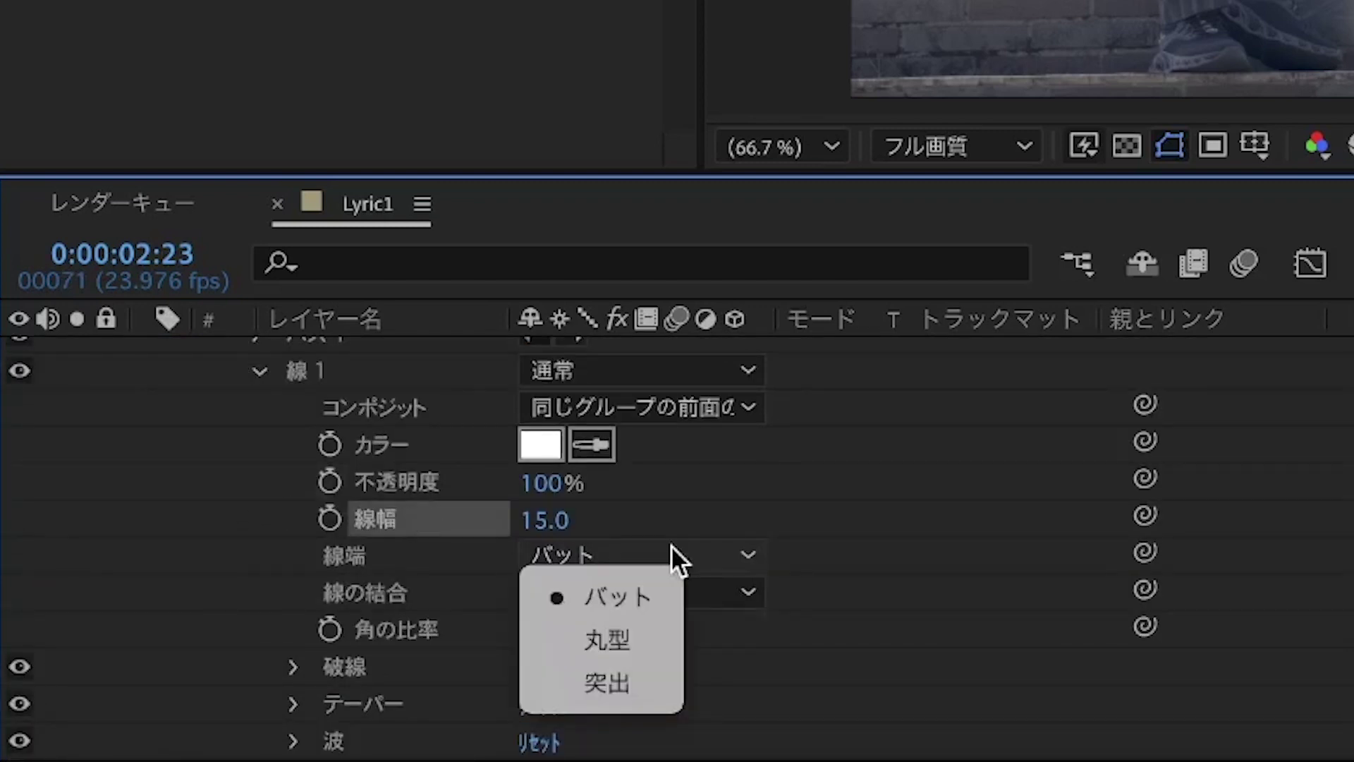
left_click(652, 635)
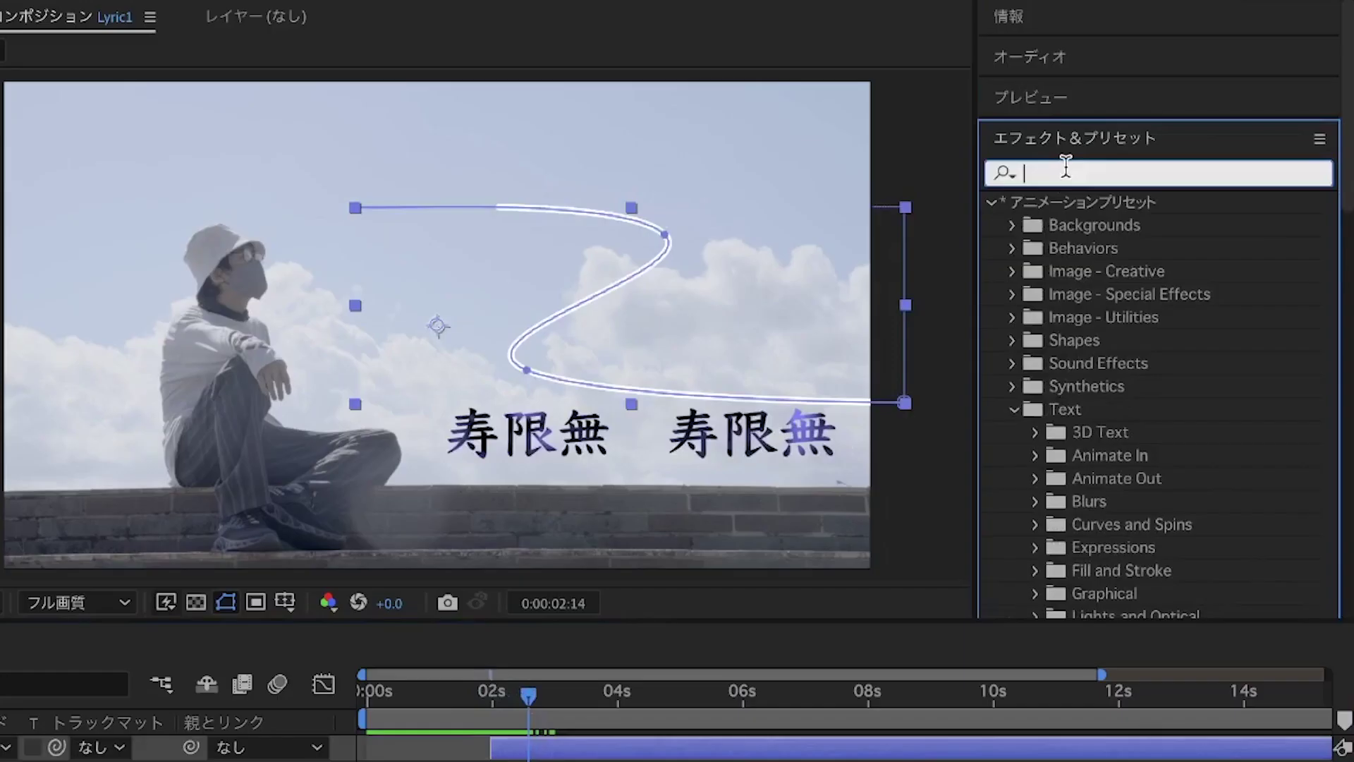
Search the Effects & Presets panel and apply the チョーク (Simple Choker) effect to the white line.
type("t")
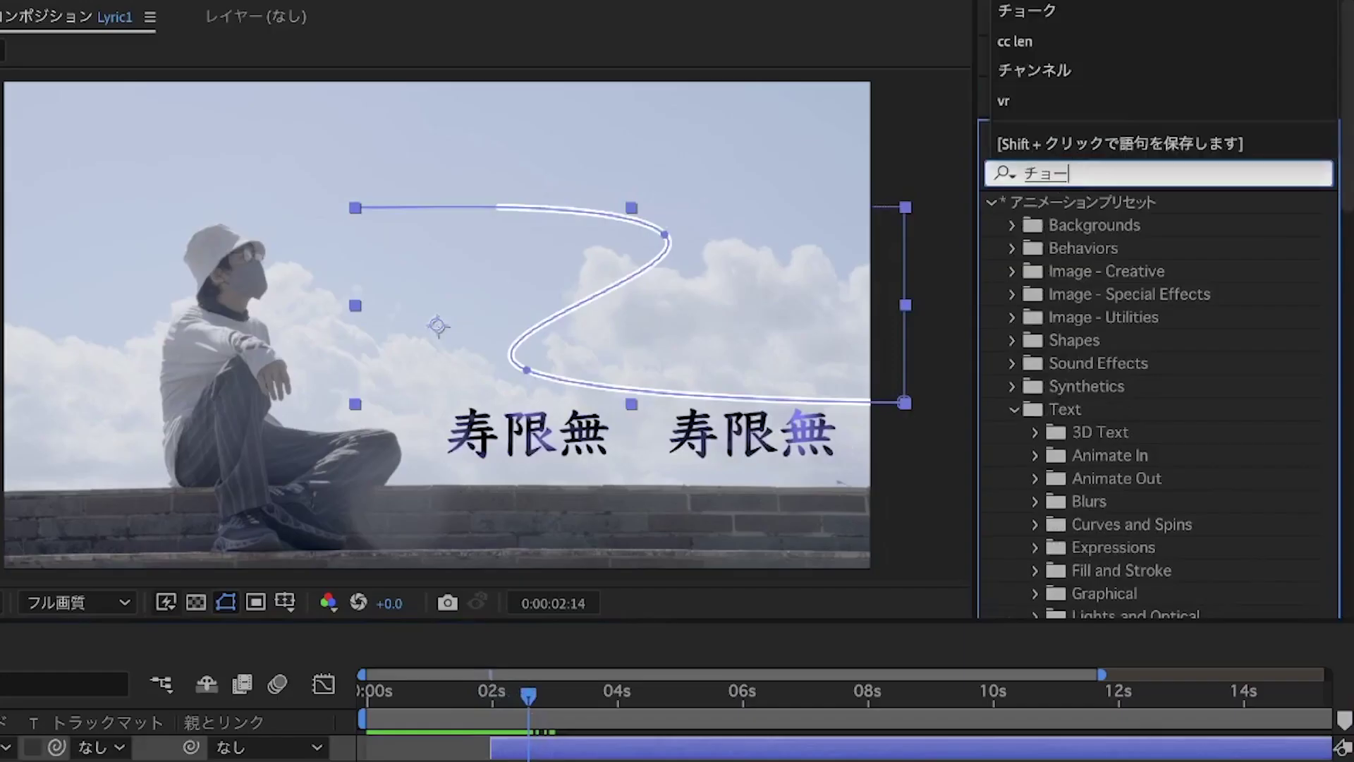
key("Return")
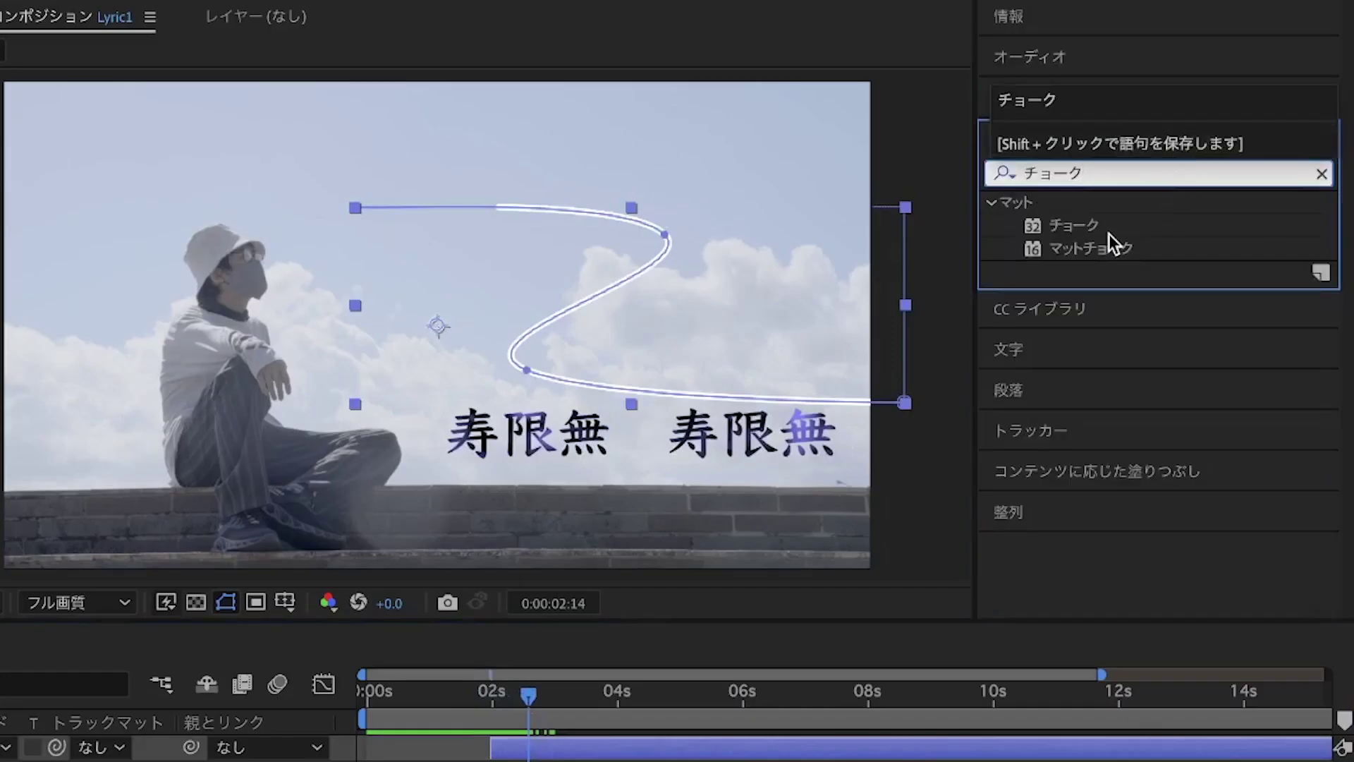
left_click(1088, 227)
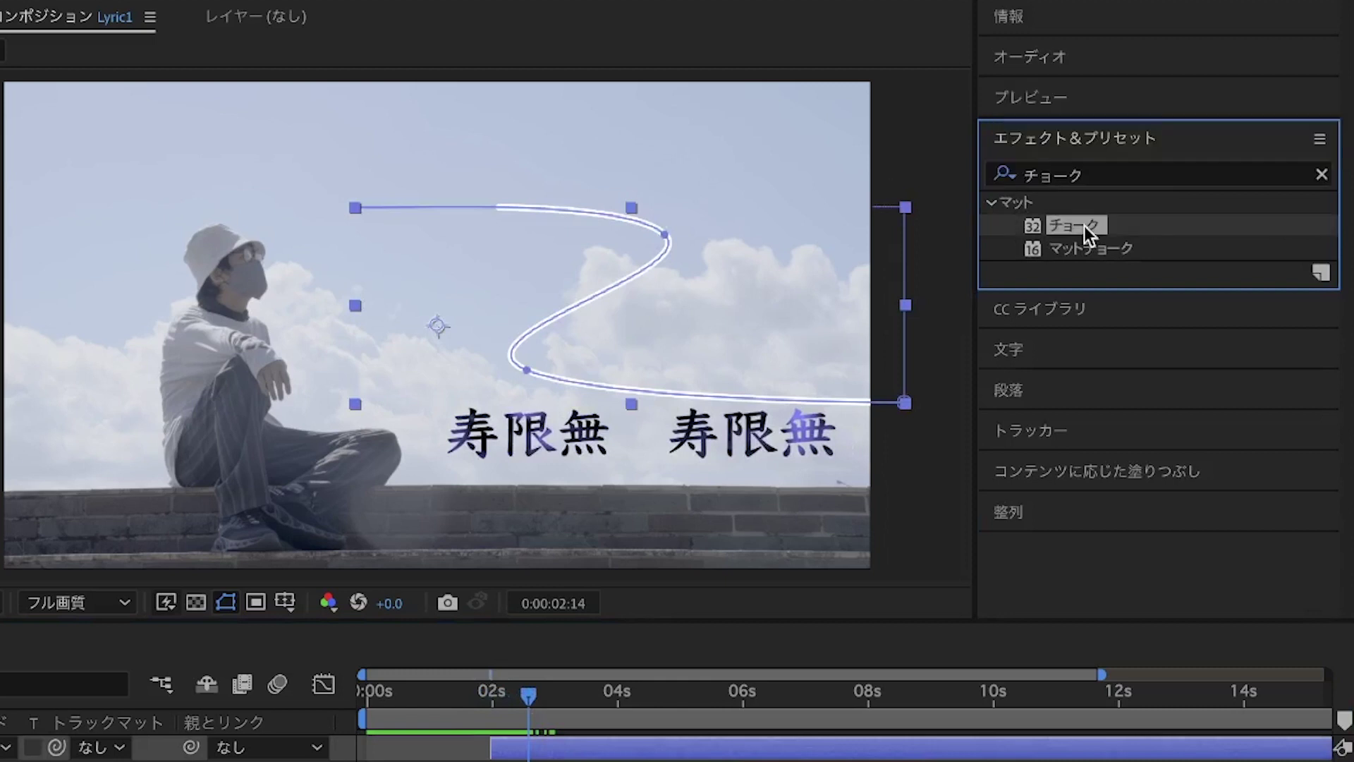
Apply タービュレントディスプレイス (Turbulent Displace) to the white line and scrub to check the wavy result.
left_click(1158, 179)
type("で")
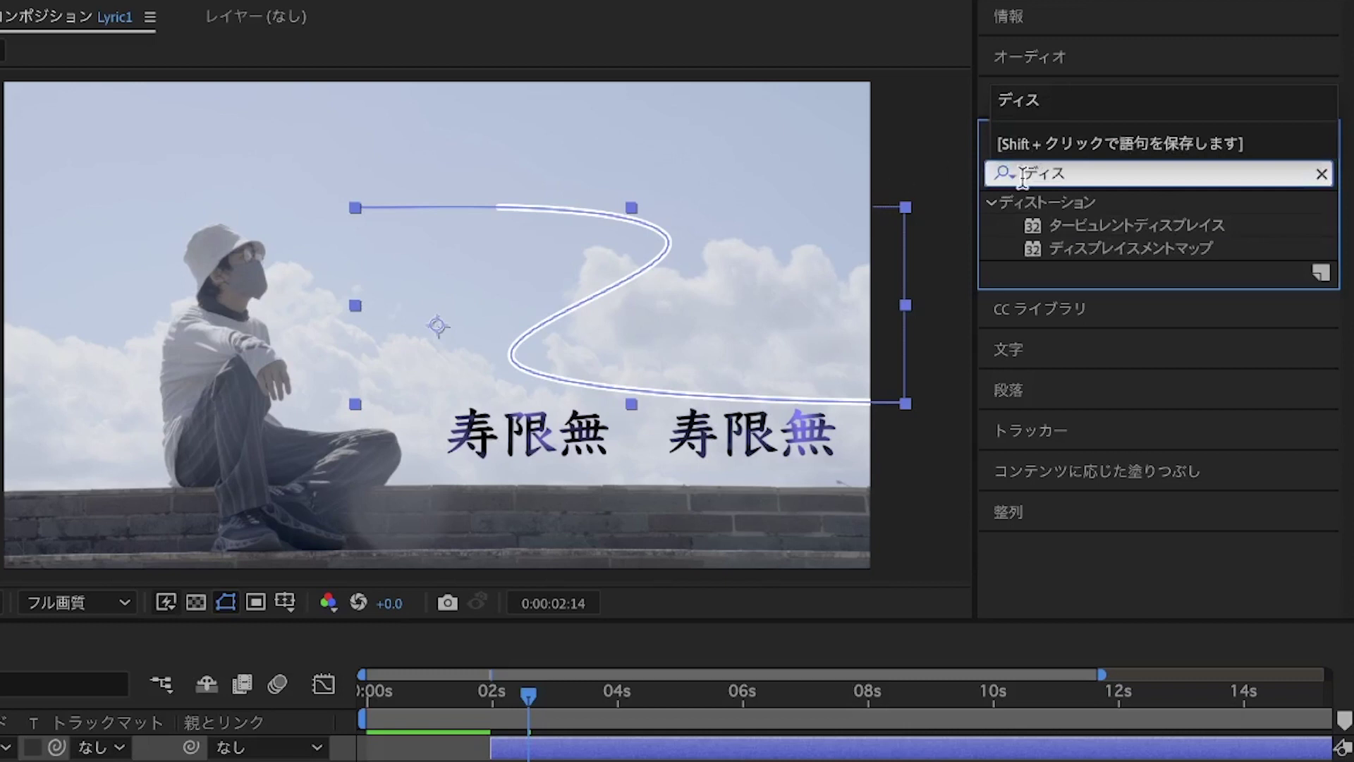
double_click(1112, 225)
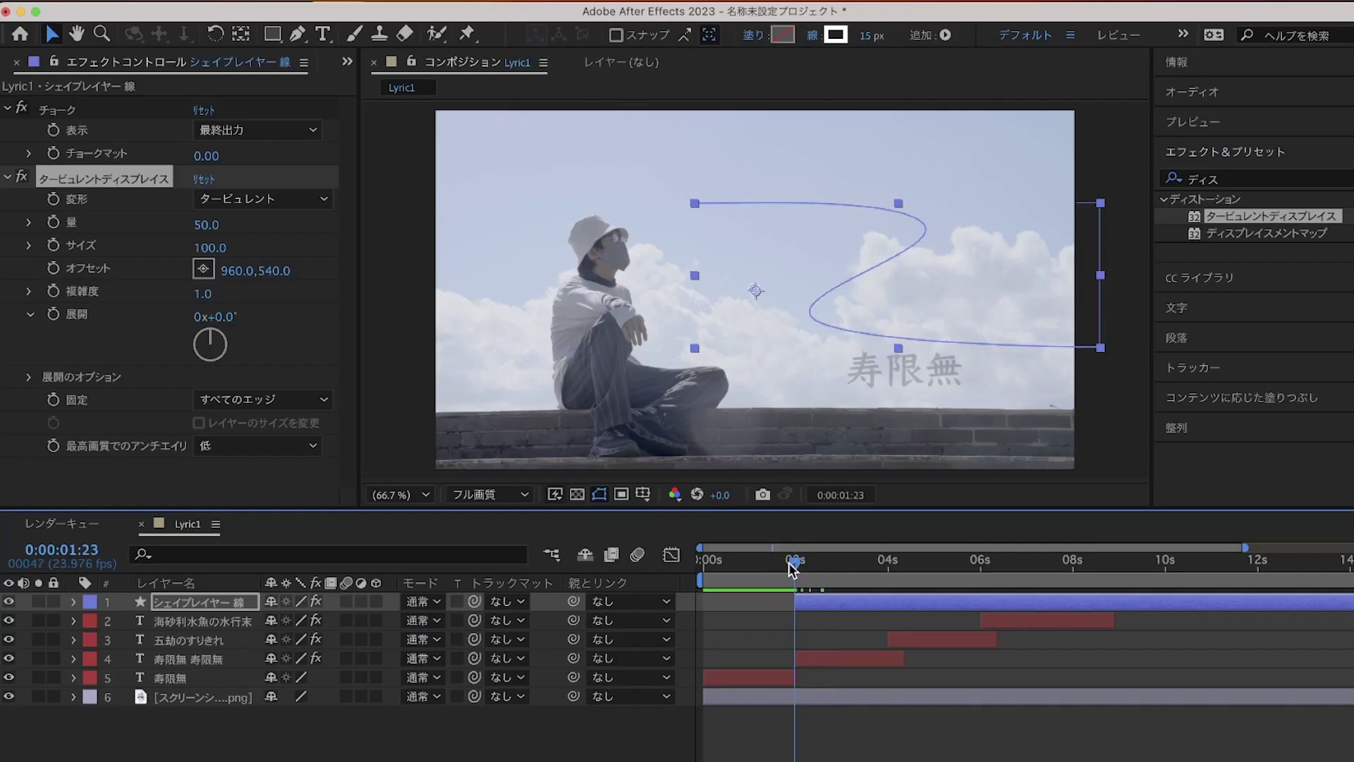
left_click_drag(797, 565, 845, 584)
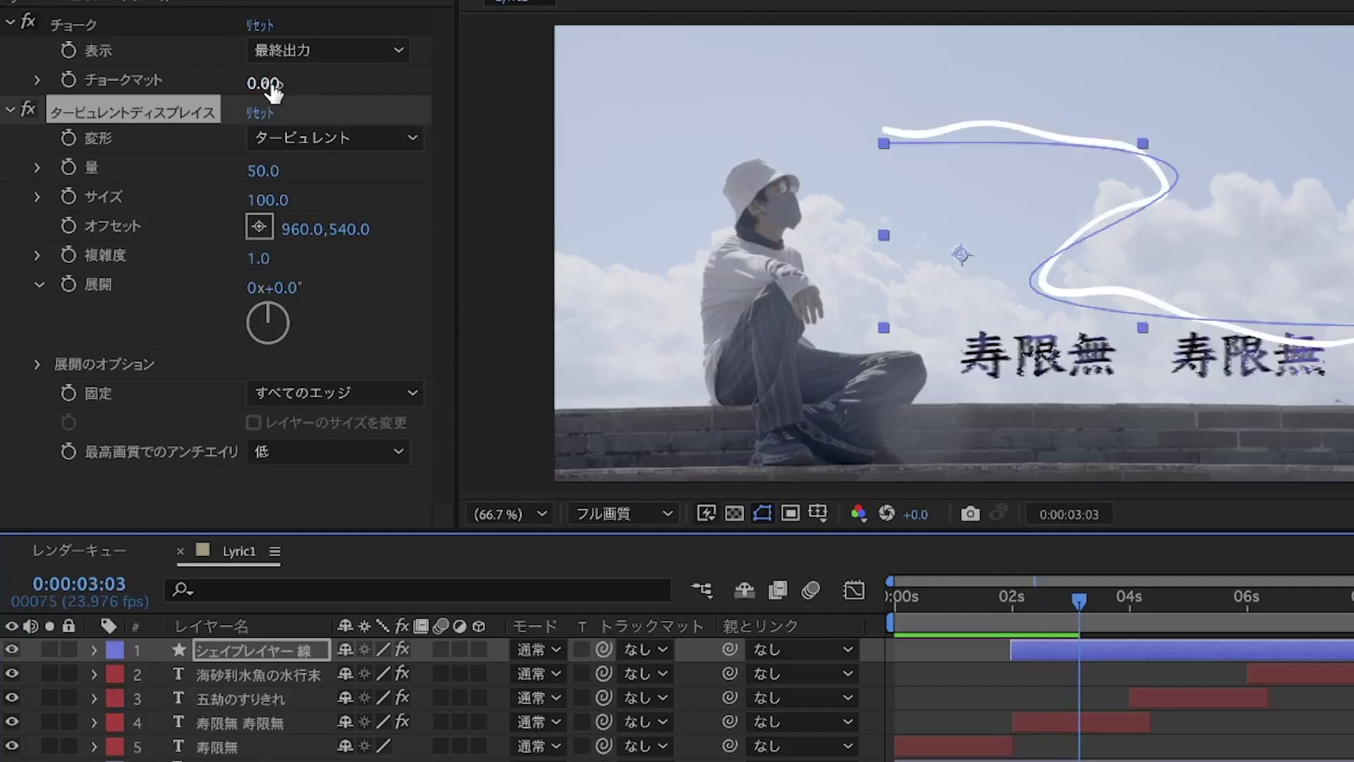
Keyframe チョークマット at 10.00, then raise it to 21.70 at 4:05 so the line thins away.
left_click_drag(215, 163, 232, 158)
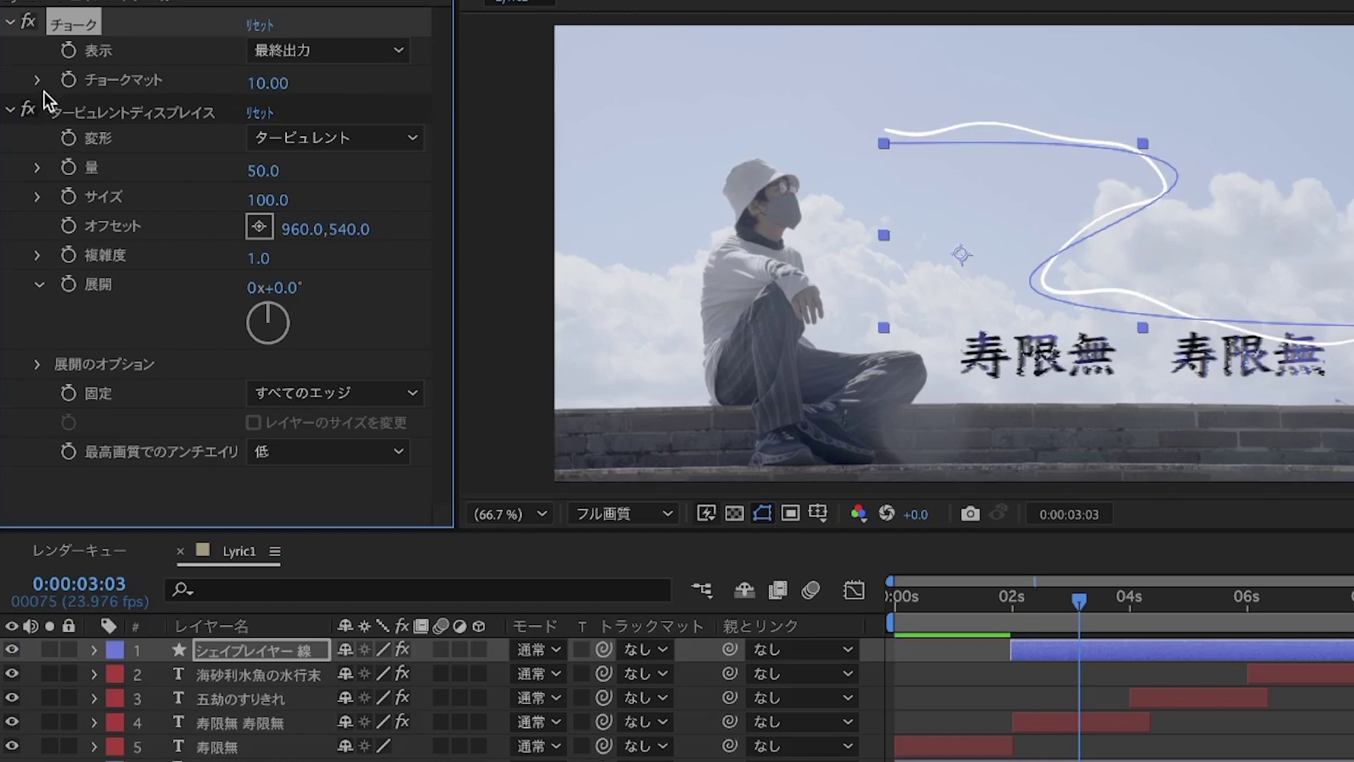
left_click(67, 81)
key("u")
left_click_drag(1080, 600, 1129, 611)
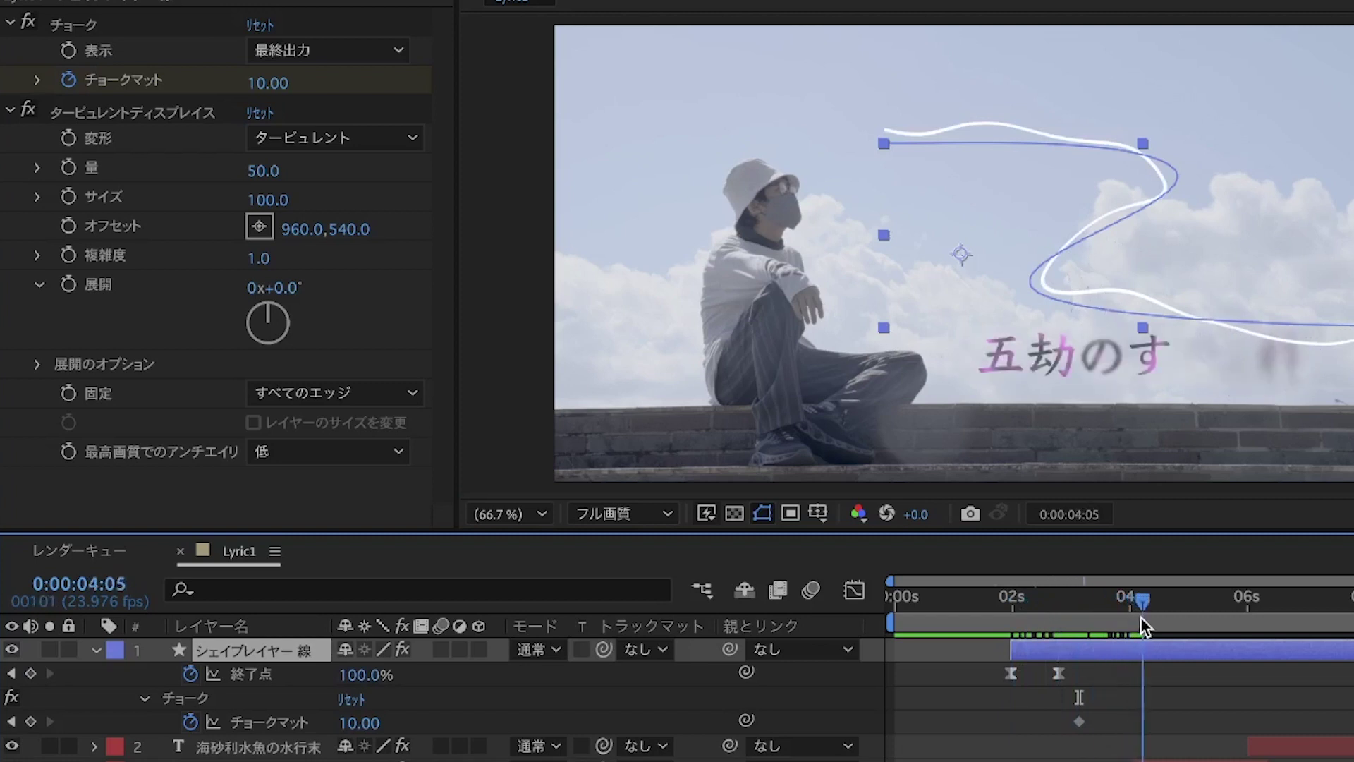
left_click_drag(267, 84, 419, 86)
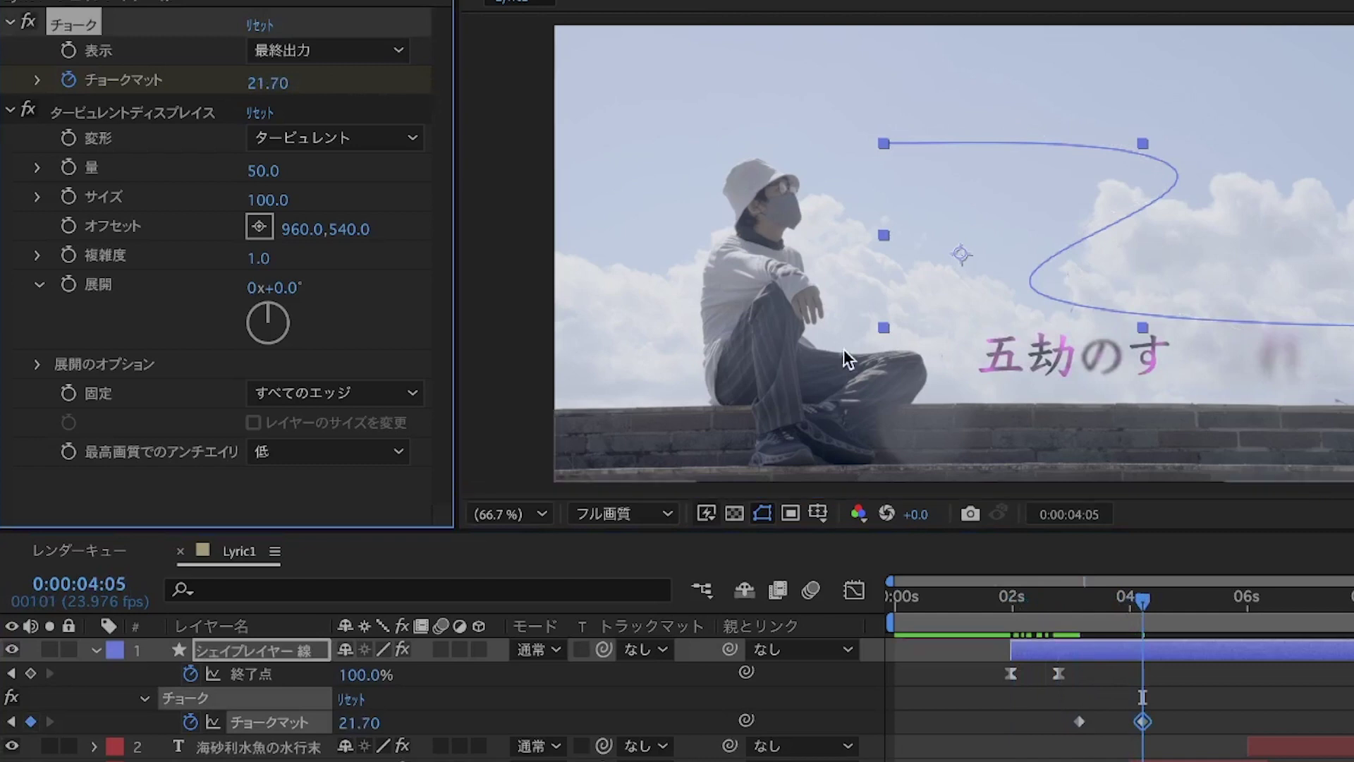
Reduce the Turbulent Displace size on the line to 80.
left_click_drag(1140, 599, 1006, 594)
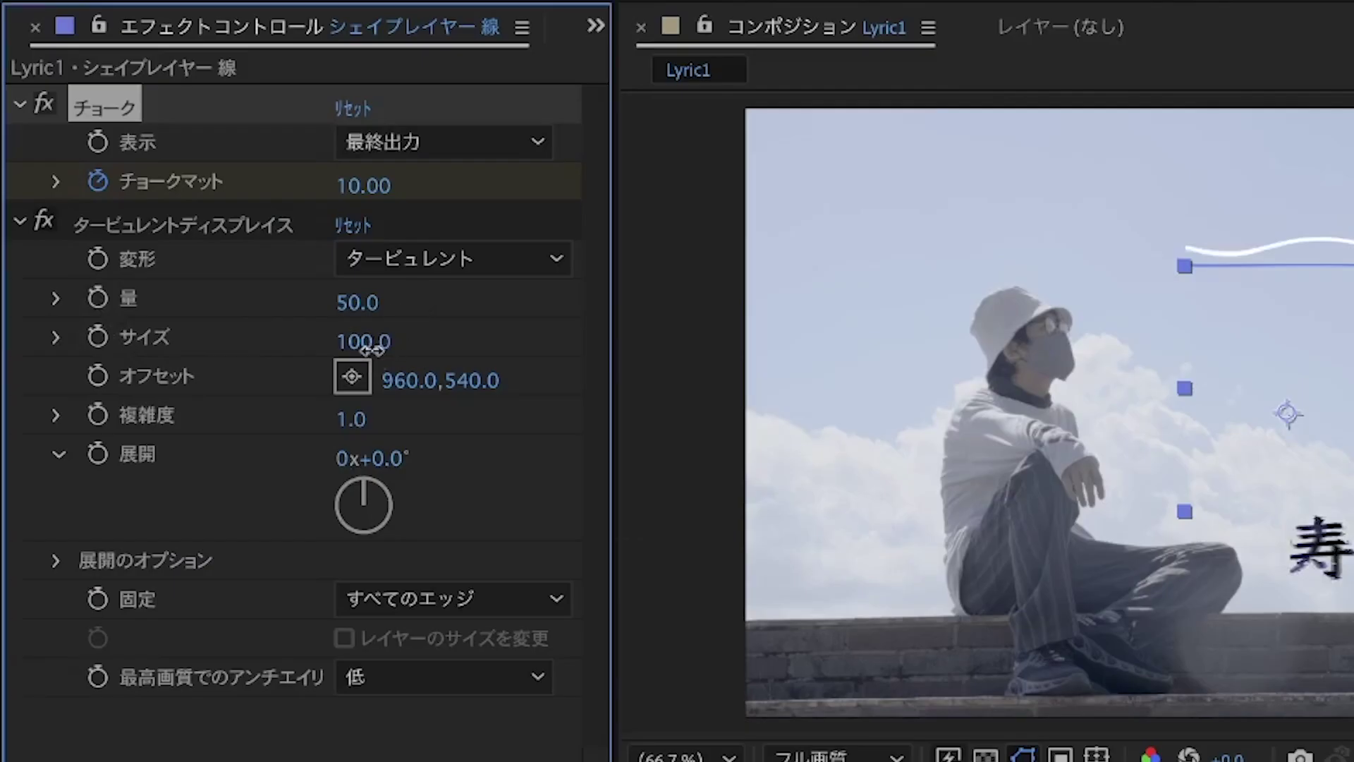
left_click_drag(261, 199, 254, 204)
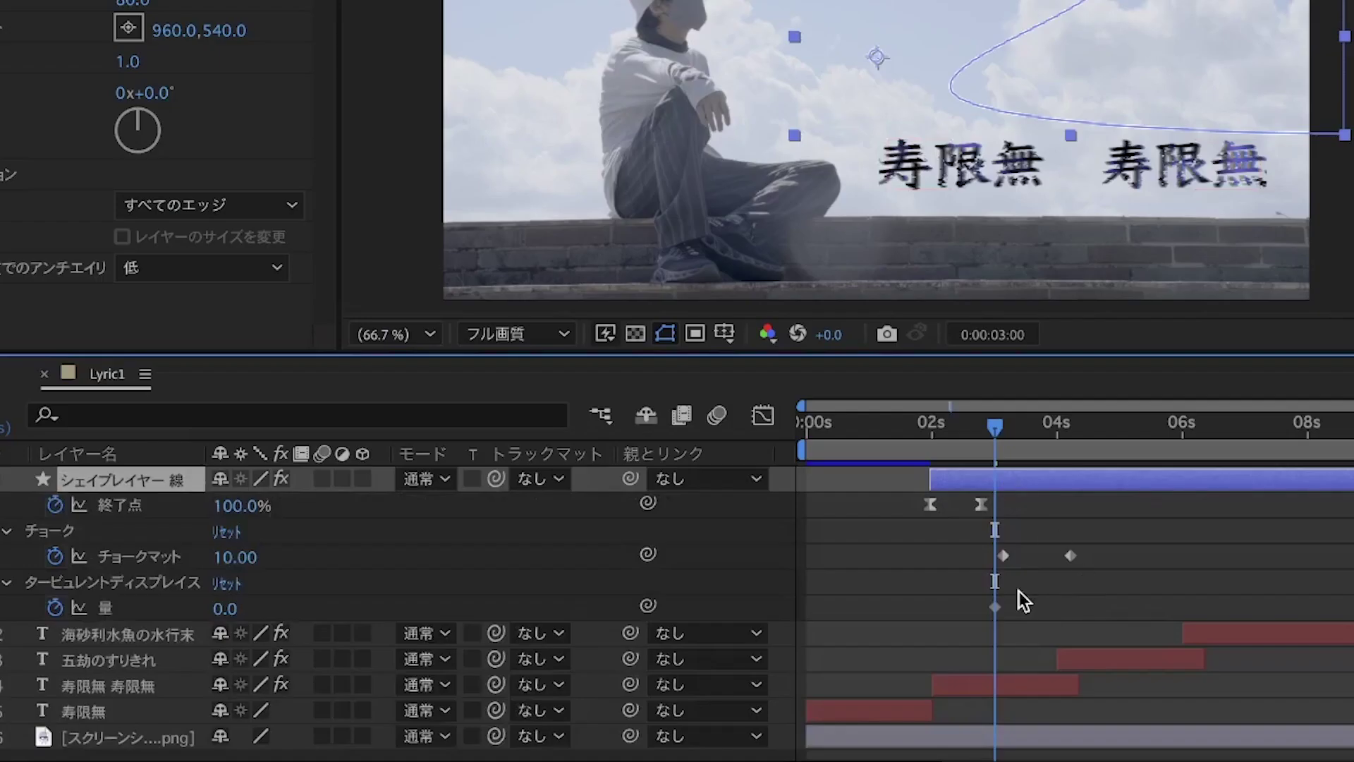
Move the starting 量 keyframe (0) to about 2 seconds and set Amount to 201 at 4:05.
left_click(995, 607)
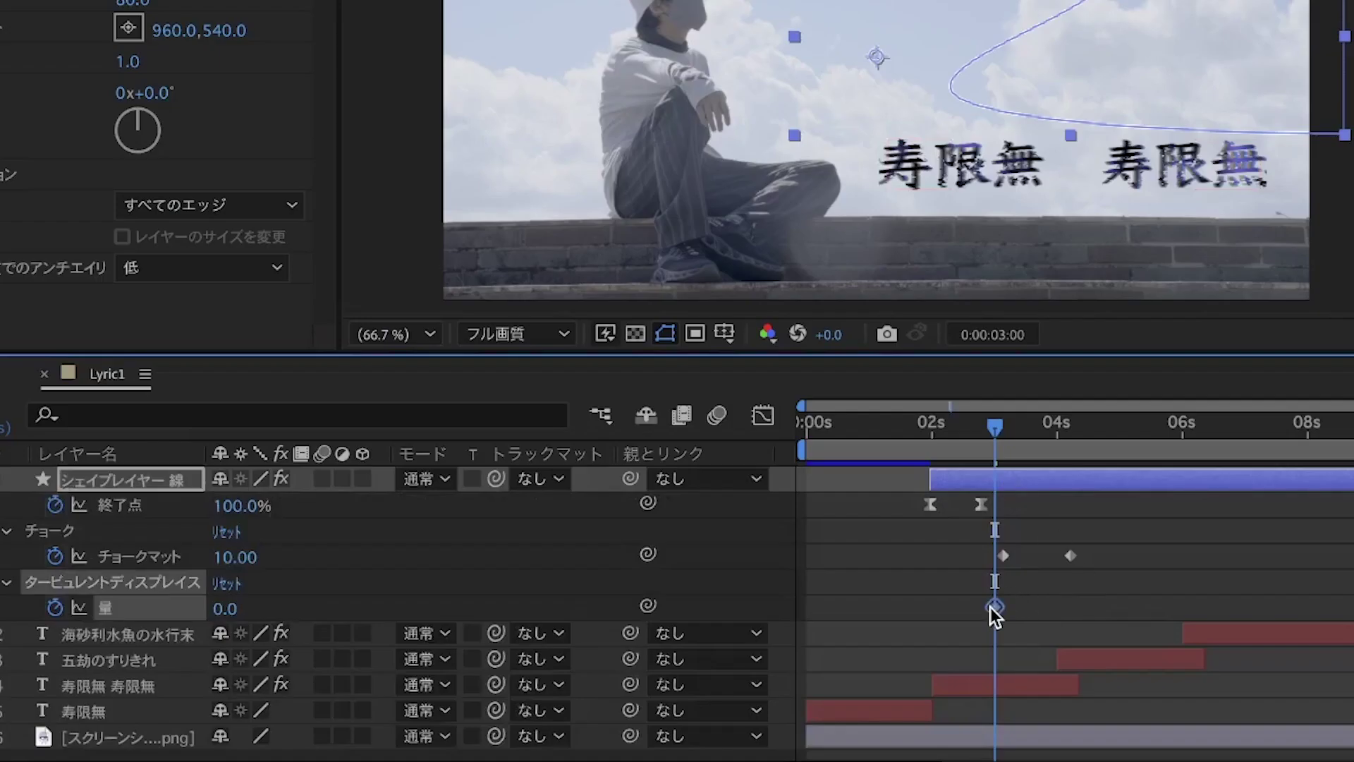
left_click_drag(931, 449, 1070, 447)
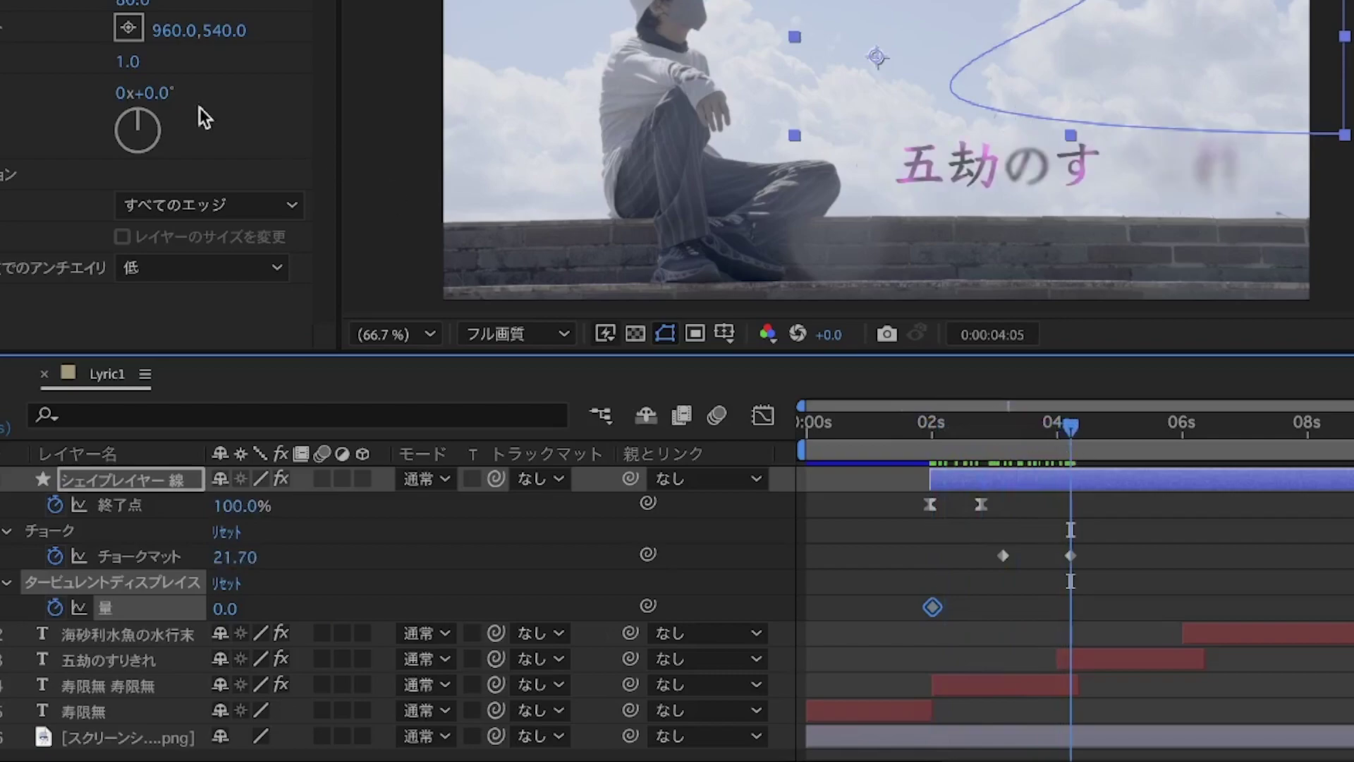
left_click_drag(243, 154, 361, 166)
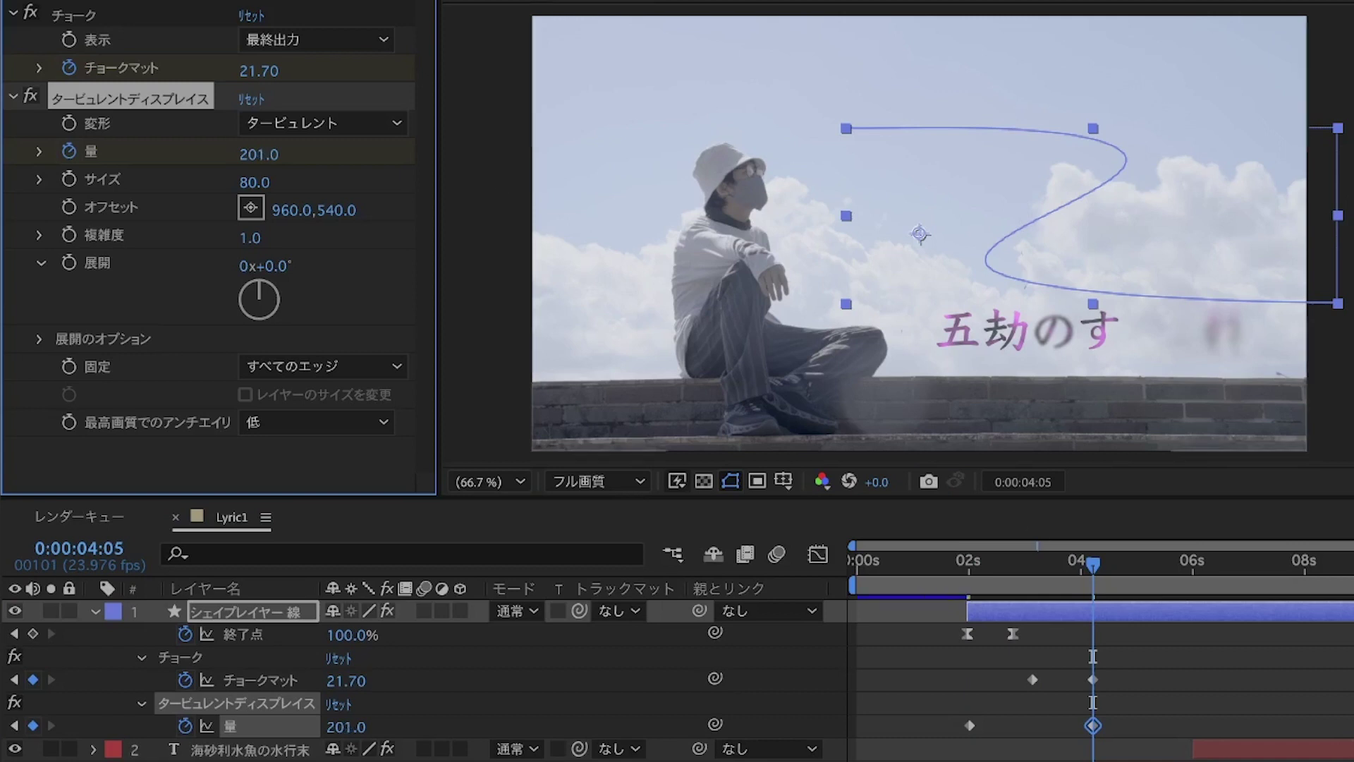
Preview the wobbling line from 1:15, then park around 3 seconds.
left_click_drag(968, 585, 1044, 580)
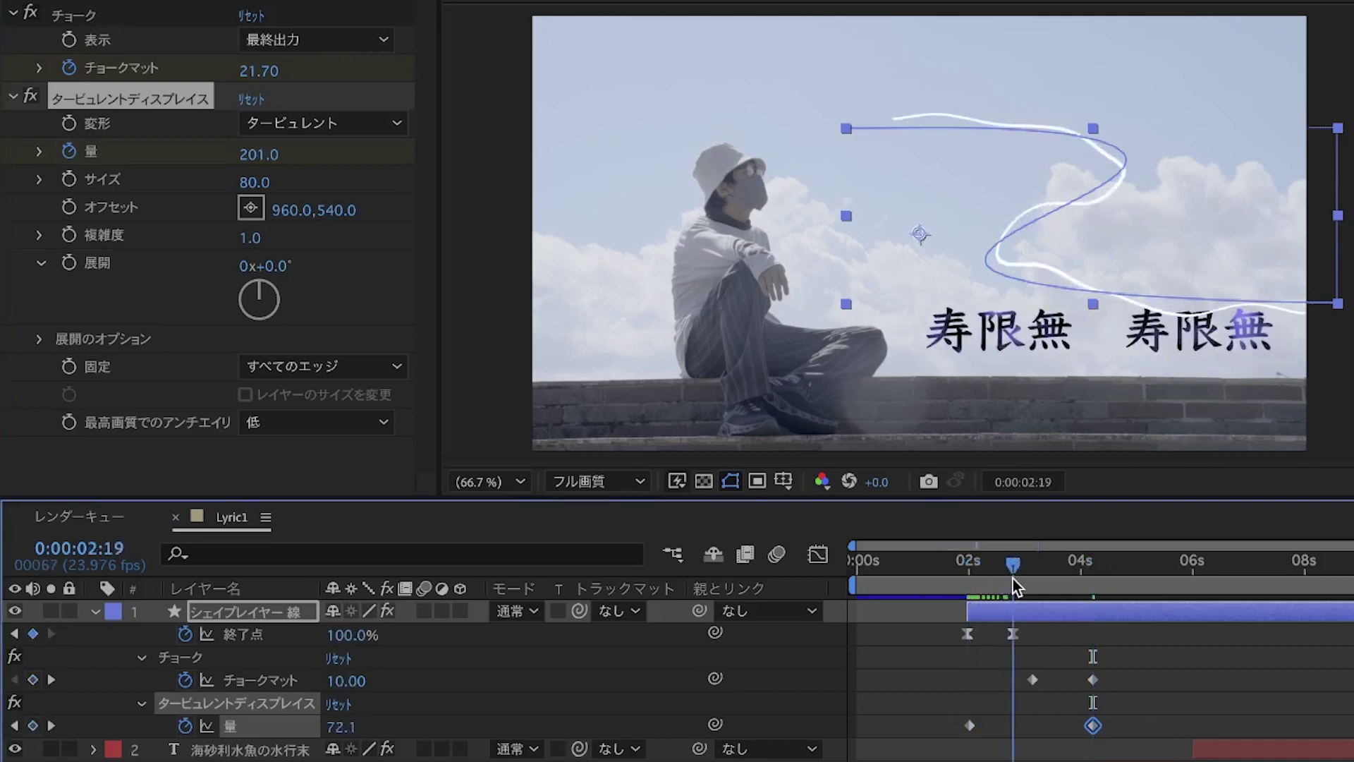
left_click_drag(1044, 580, 982, 570)
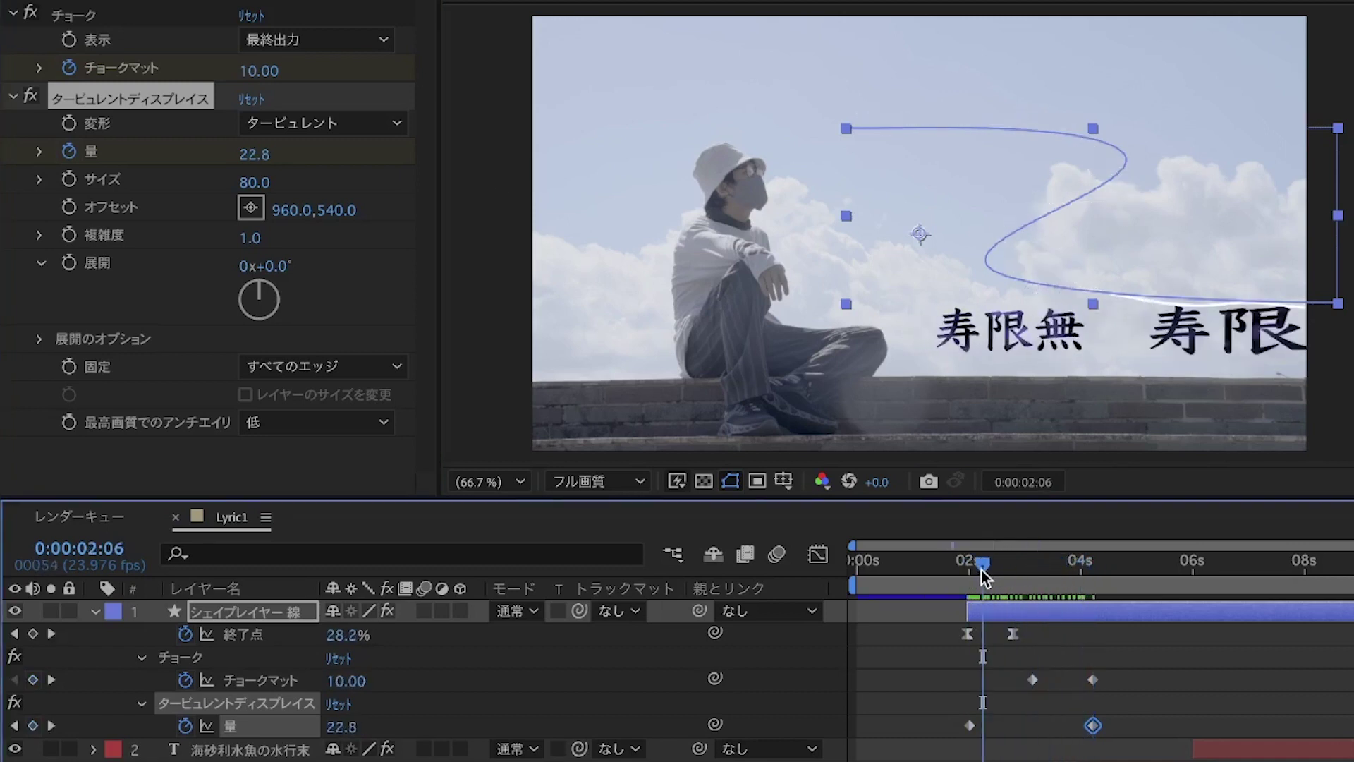
left_click(947, 570)
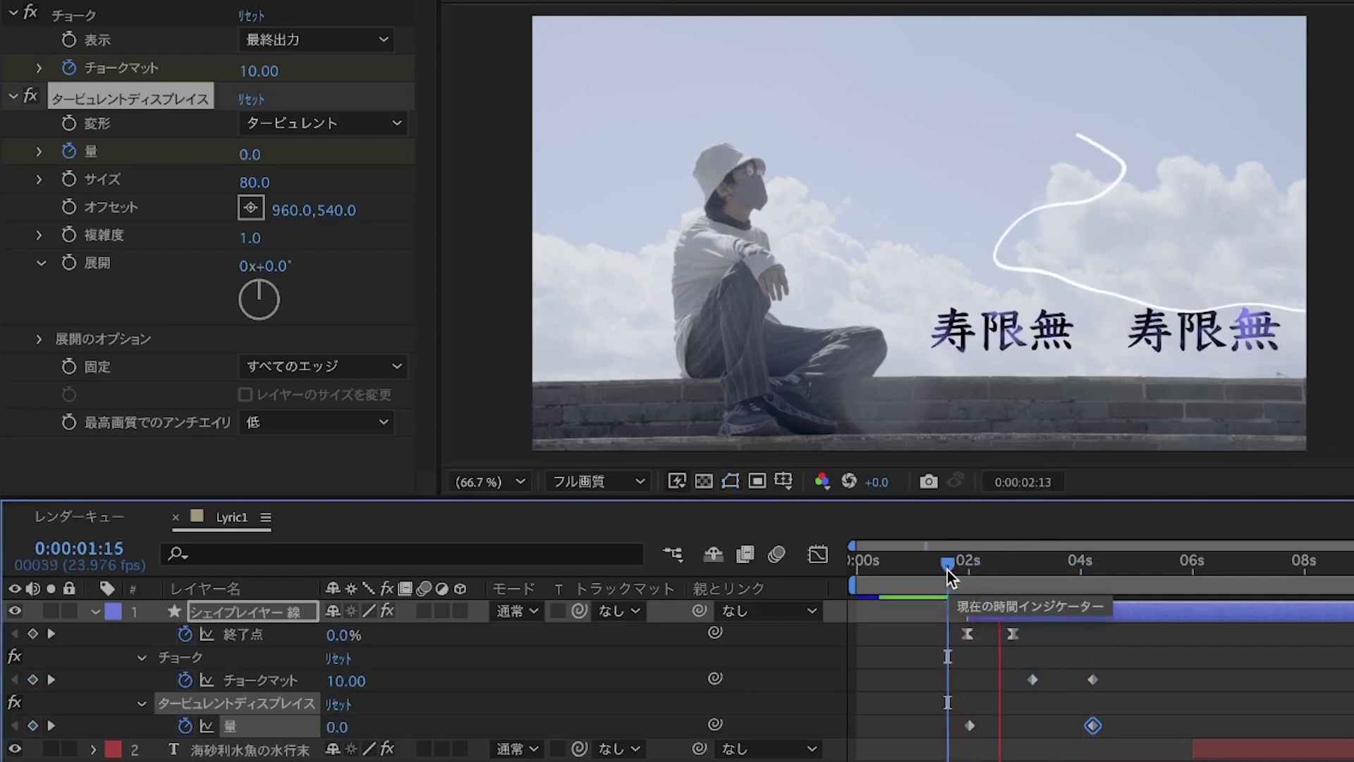
key("space")
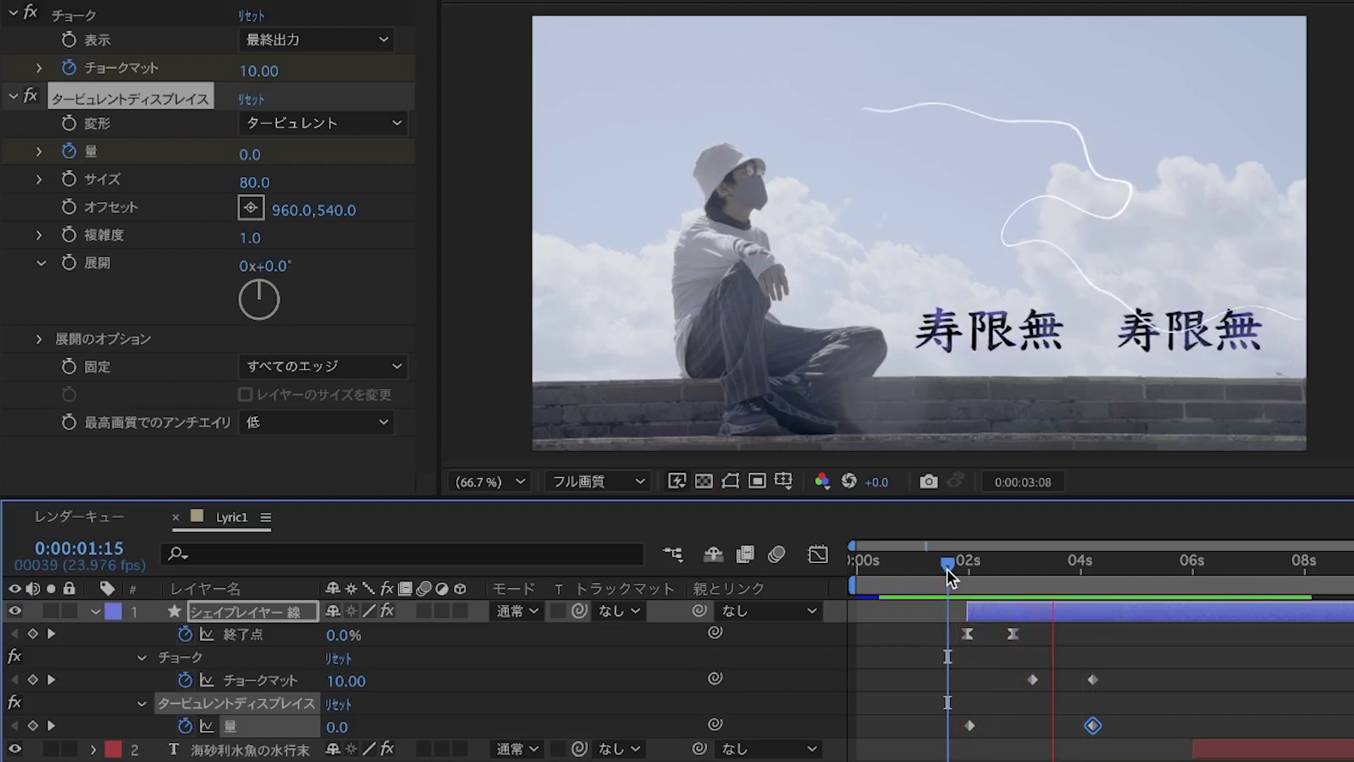
key("space")
key("space")
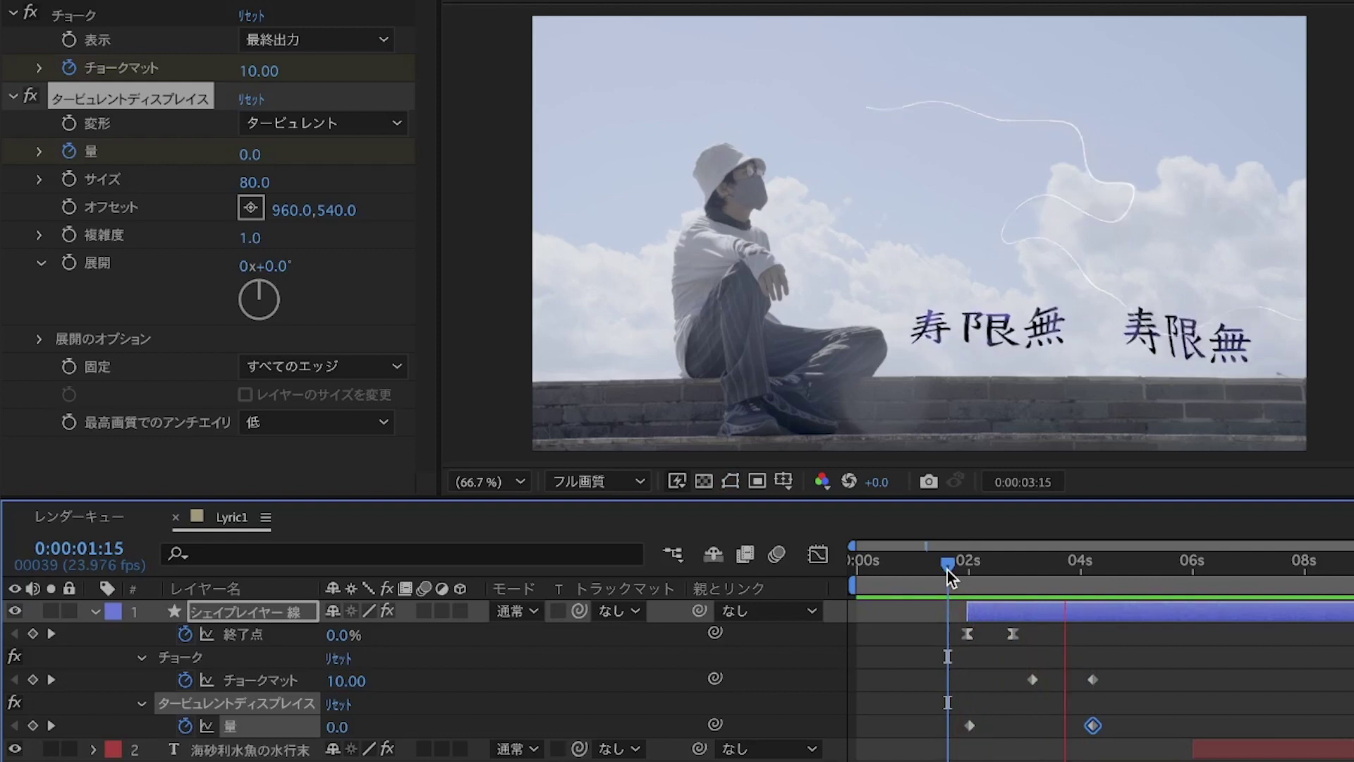
left_click_drag(947, 570, 1038, 596)
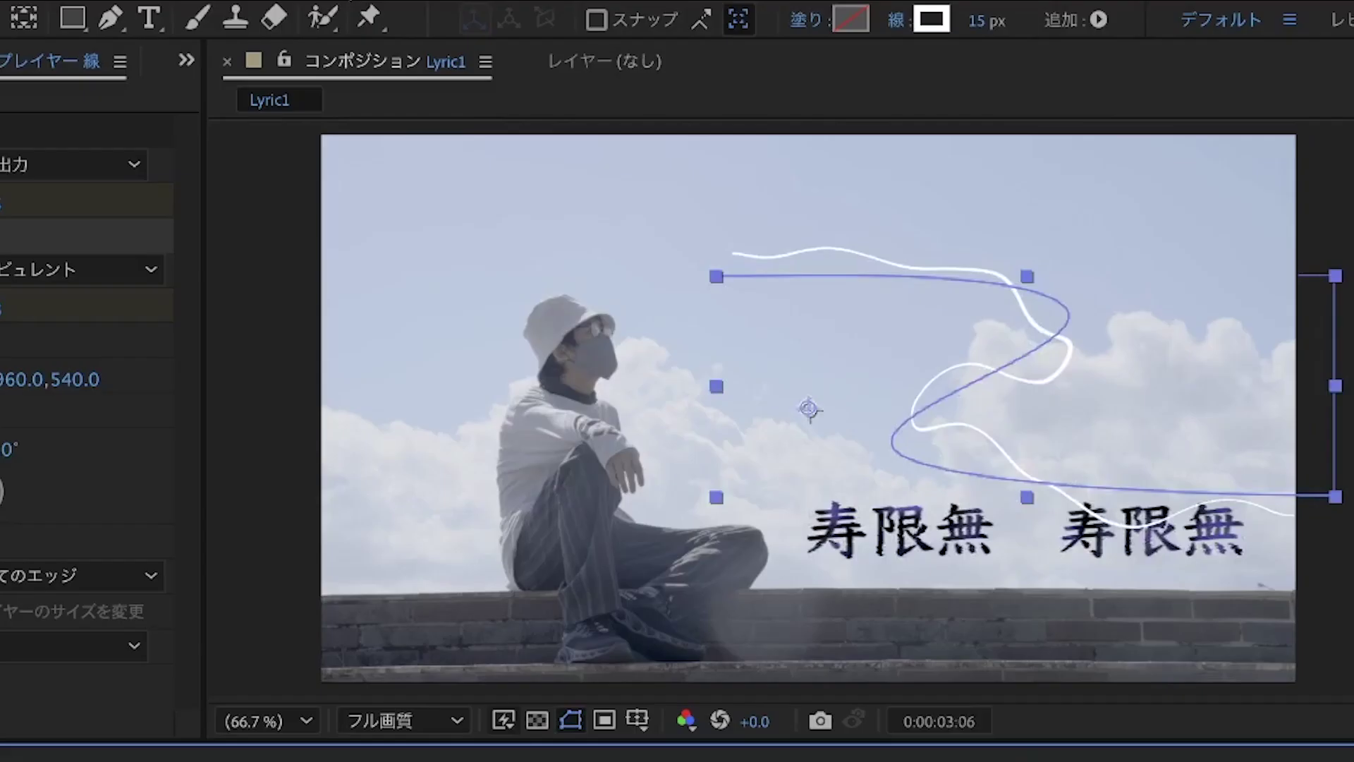
Drag three path points to reshape the line into a swooping curve above the right-hand 寿限無, then preview.
left_click(111, 15)
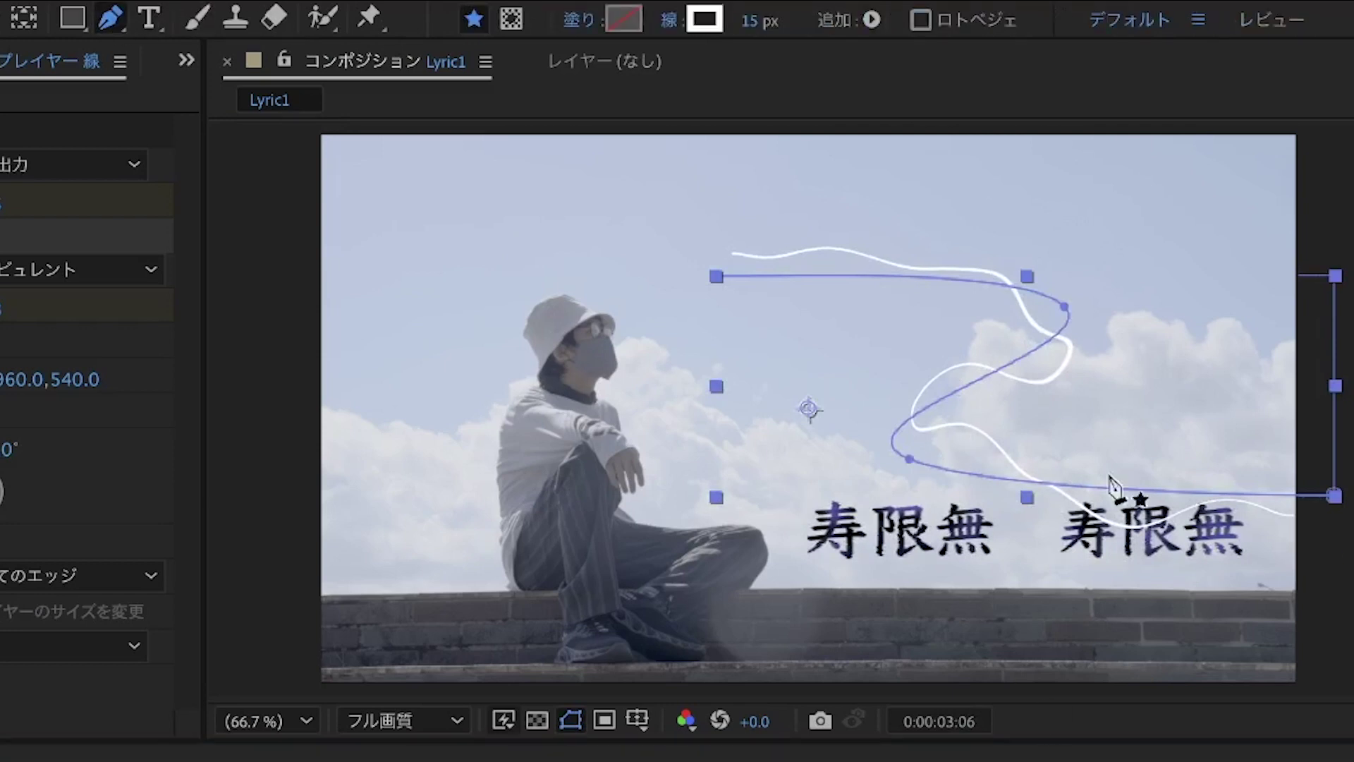
left_click_drag(910, 459, 1088, 445)
left_click_drag(1092, 323, 1132, 385)
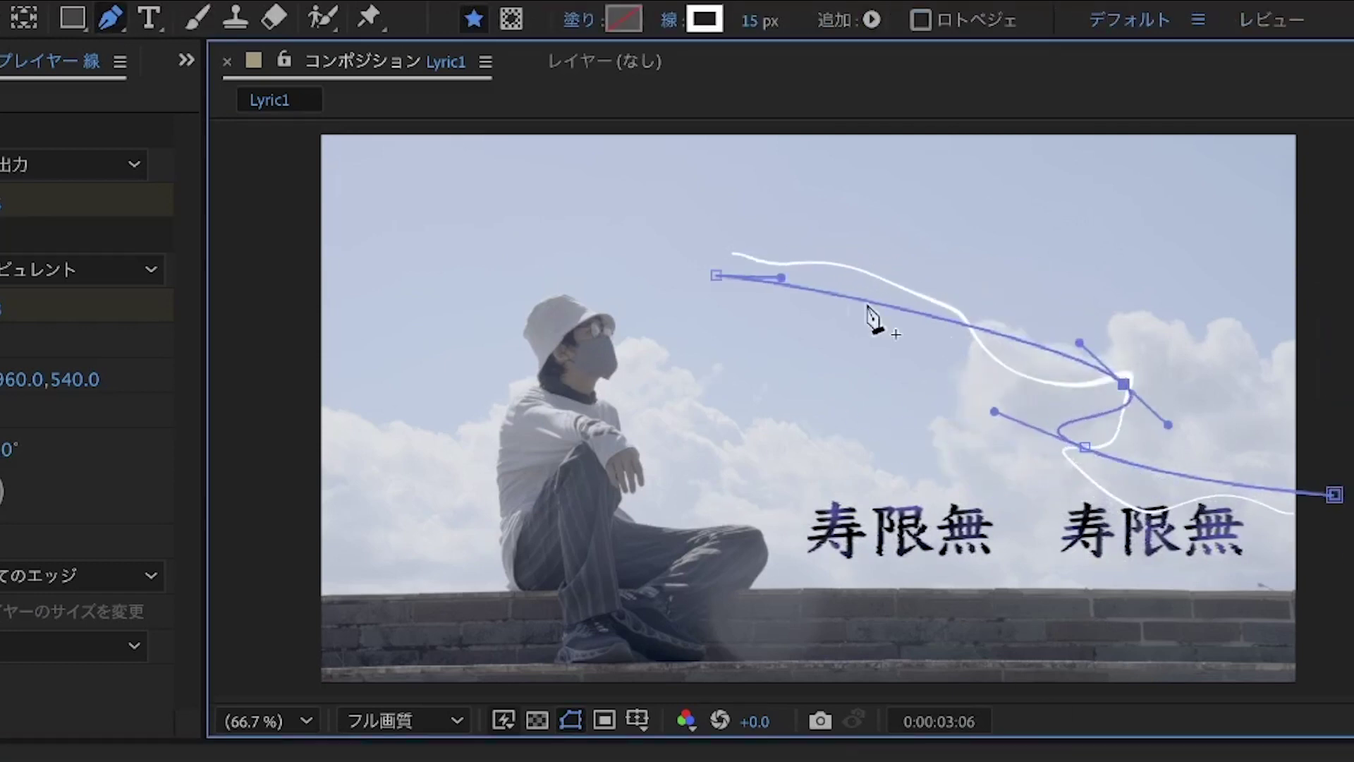
left_click_drag(716, 275, 915, 428)
left_click(775, 754)
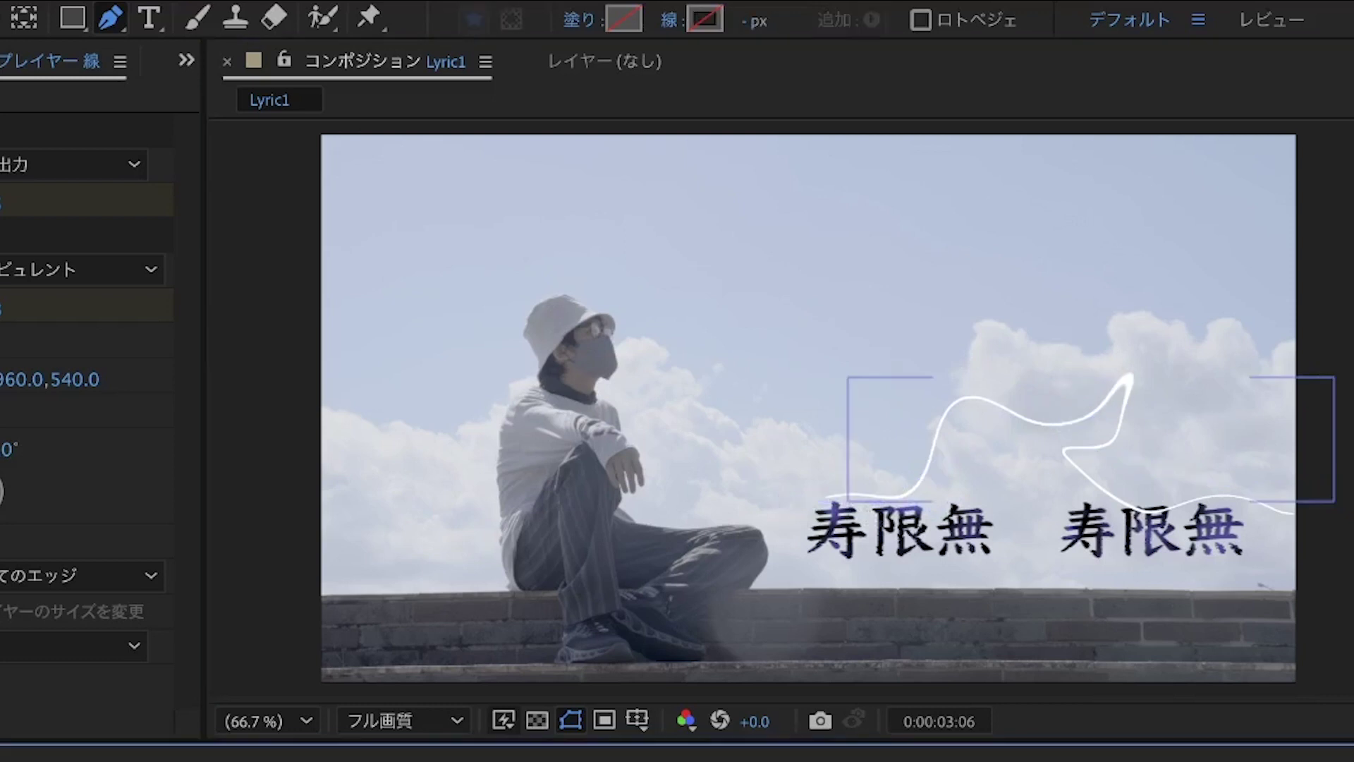
key("space")
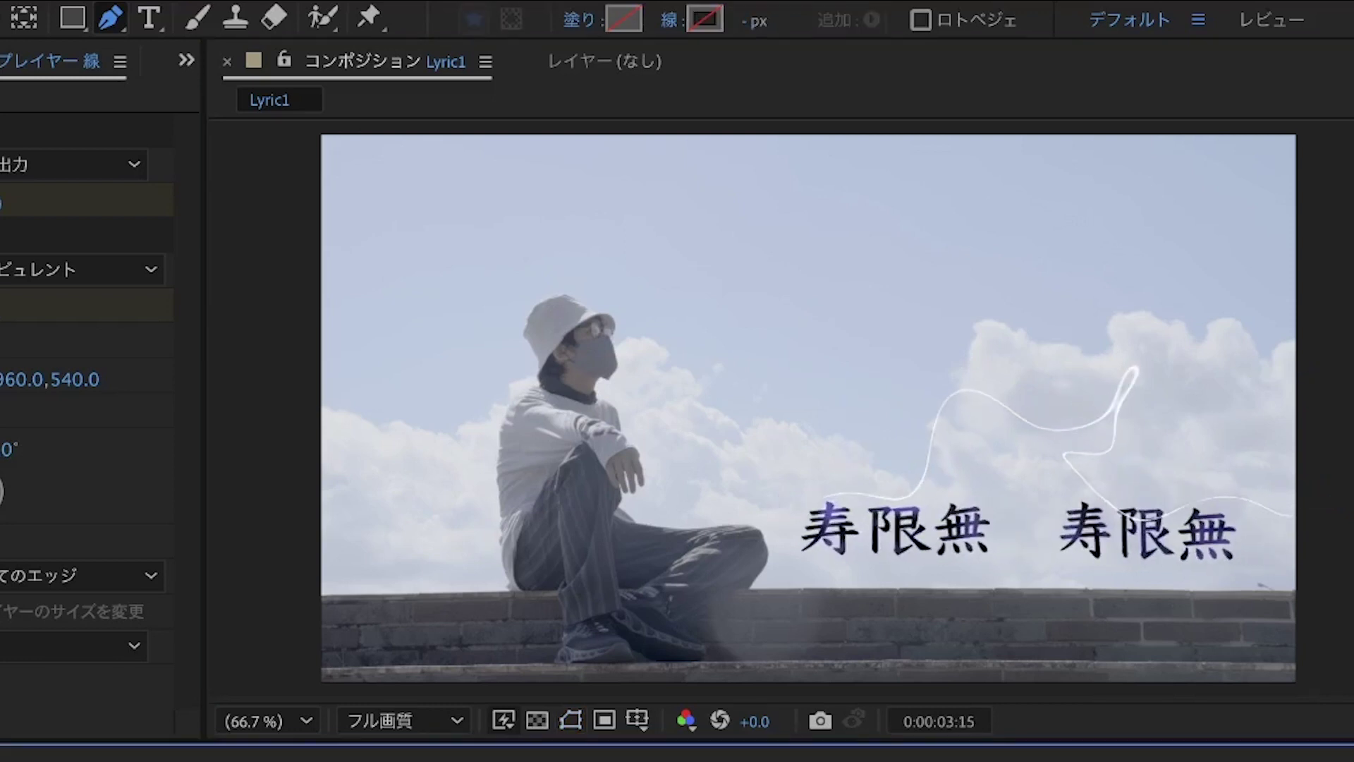
key("alt+bracketright")
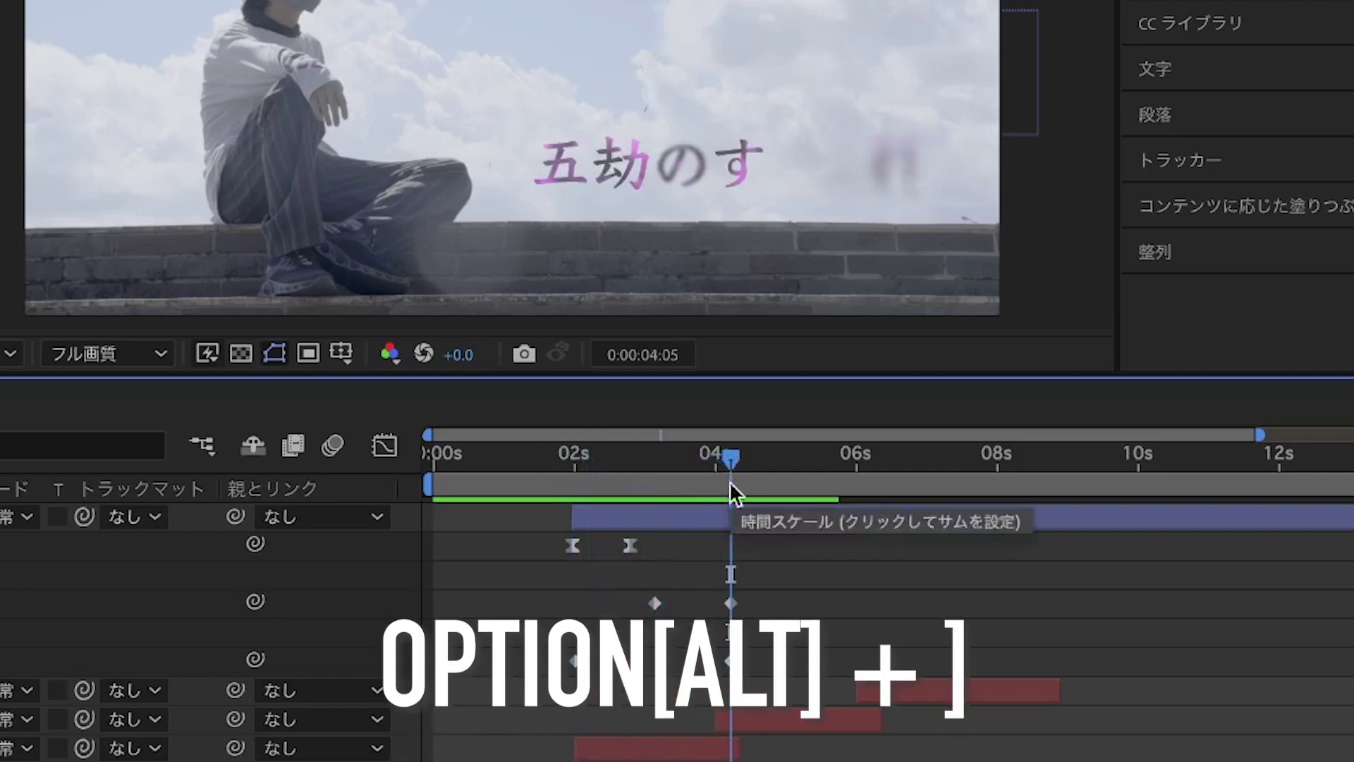
Trim the line layer's out point at 4:05 and preview the trimmed line from 2 seconds.
left_click(731, 505)
key("alt+bracketright")
left_click_drag(726, 494, 531, 491)
key("space")
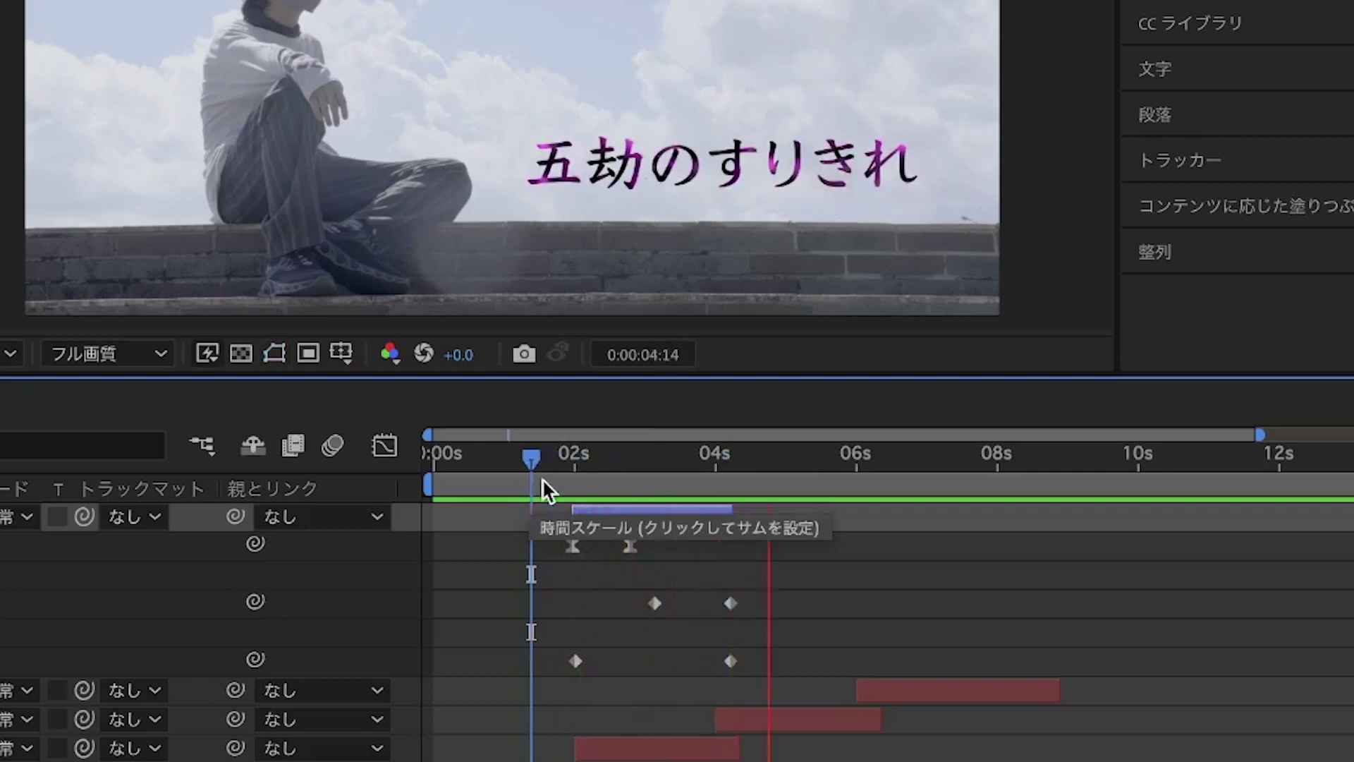
mouse_move(541, 478)
left_mouse_down()
mouse_move(705, 484)
mouse_move(507, 482)
left_mouse_up()
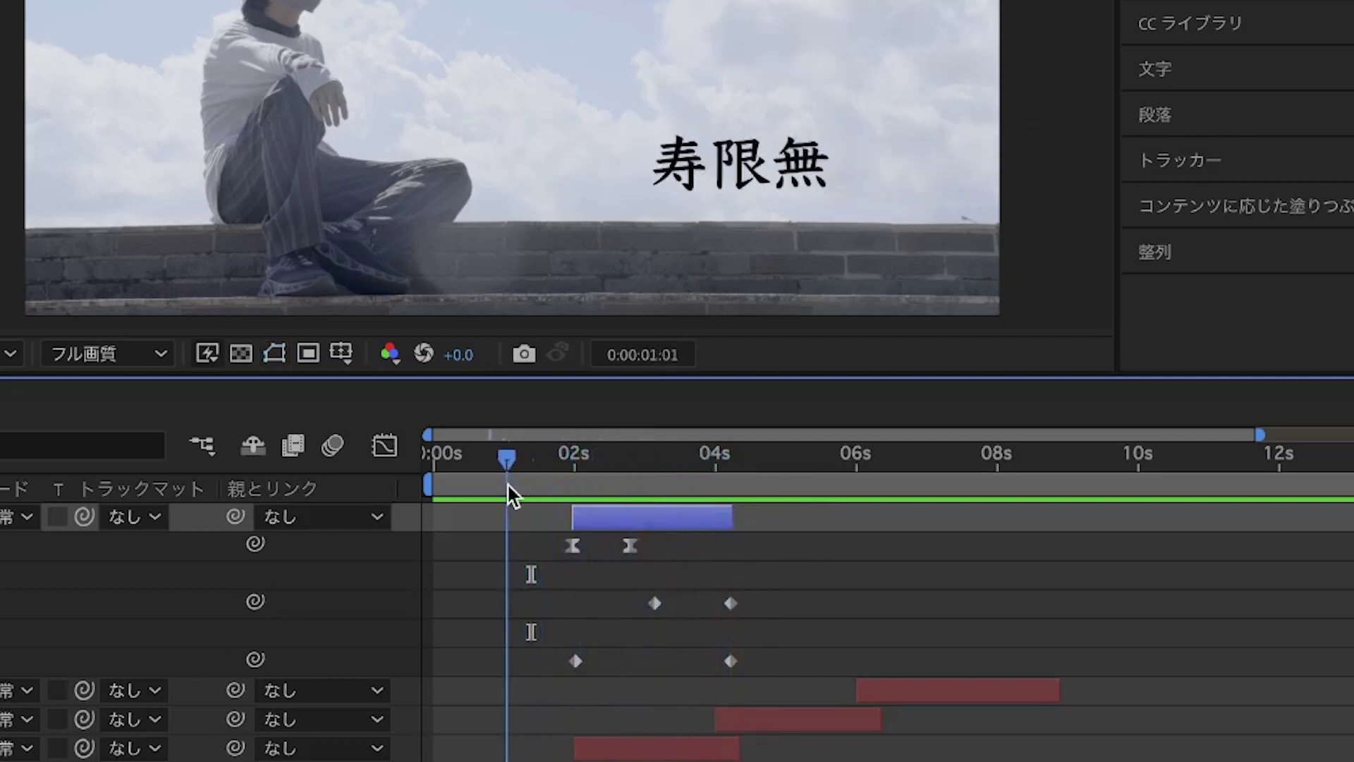
key("space")
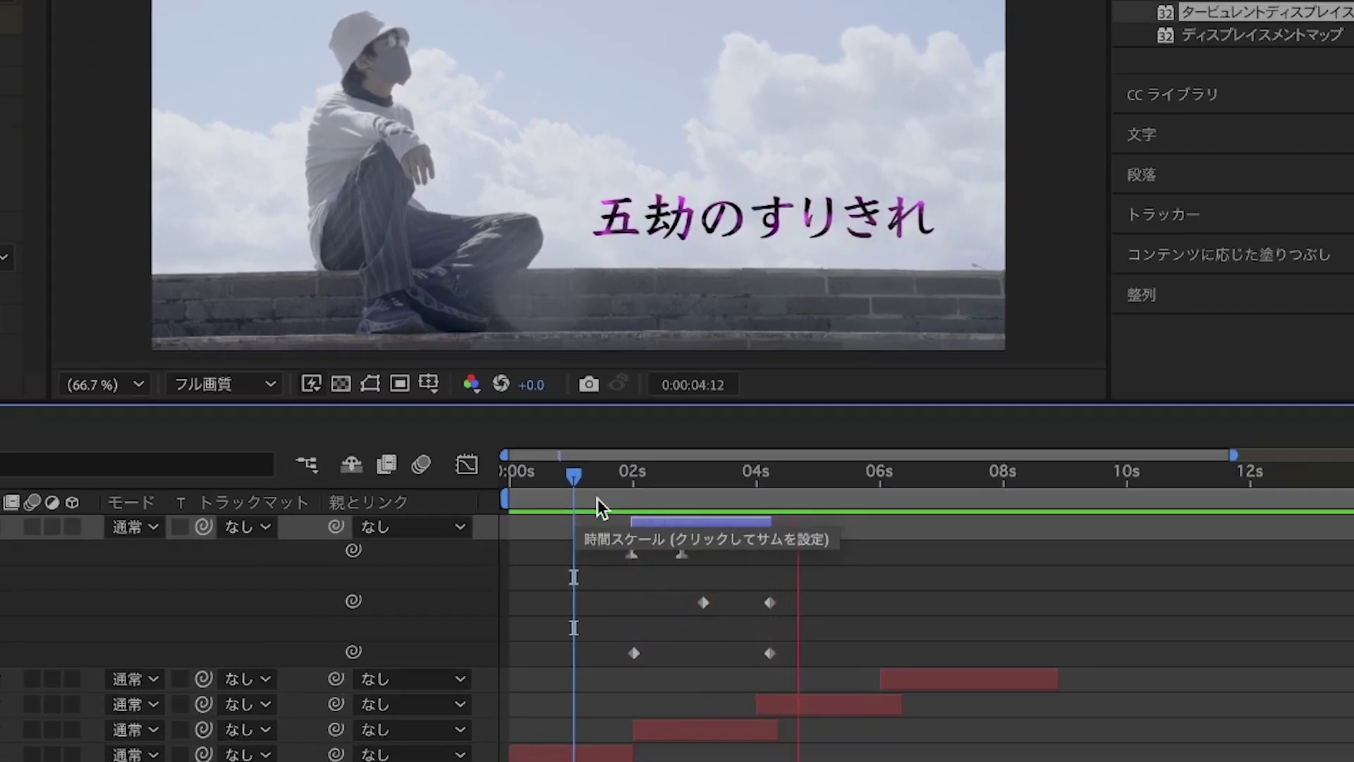
left_click_drag(526, 490, 857, 543)
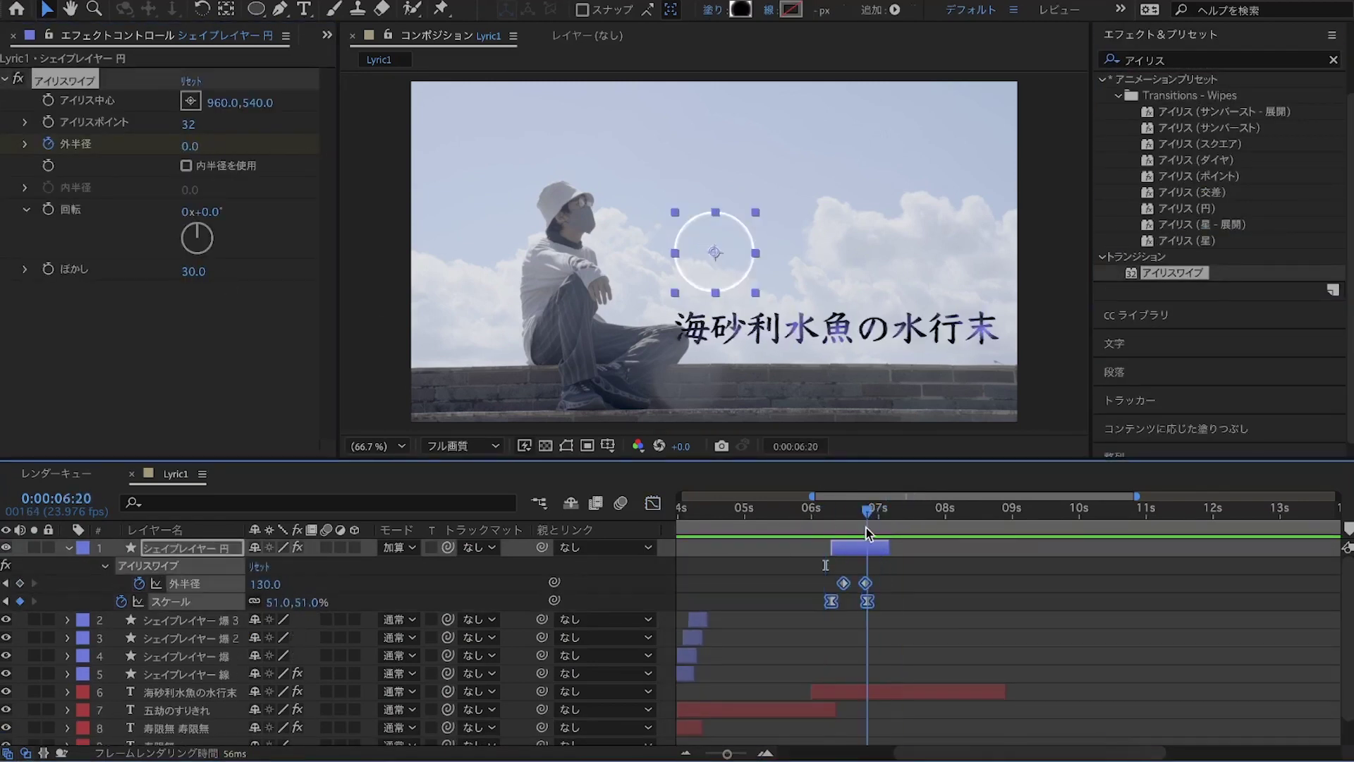
Scrub back in the timeline to check the iris-wipe ring.
left_click_drag(866, 528, 712, 522)
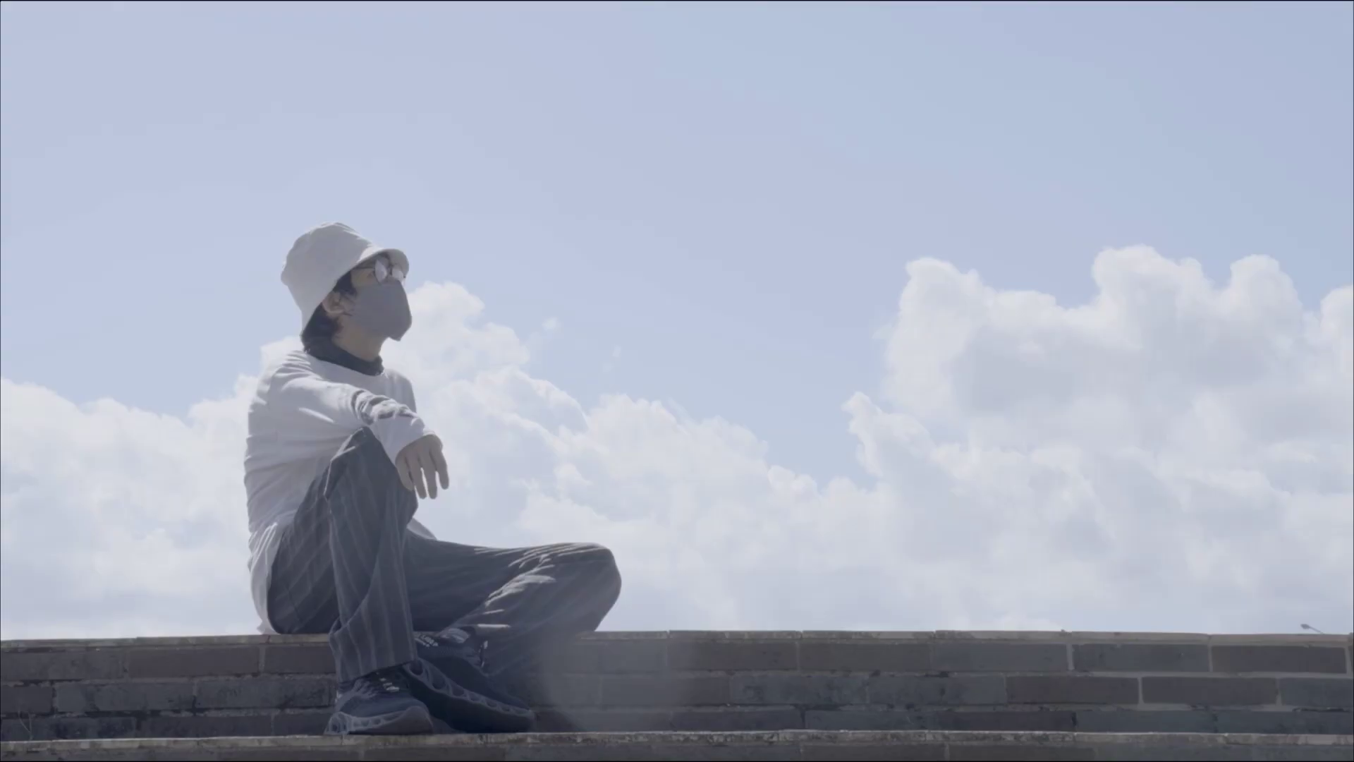